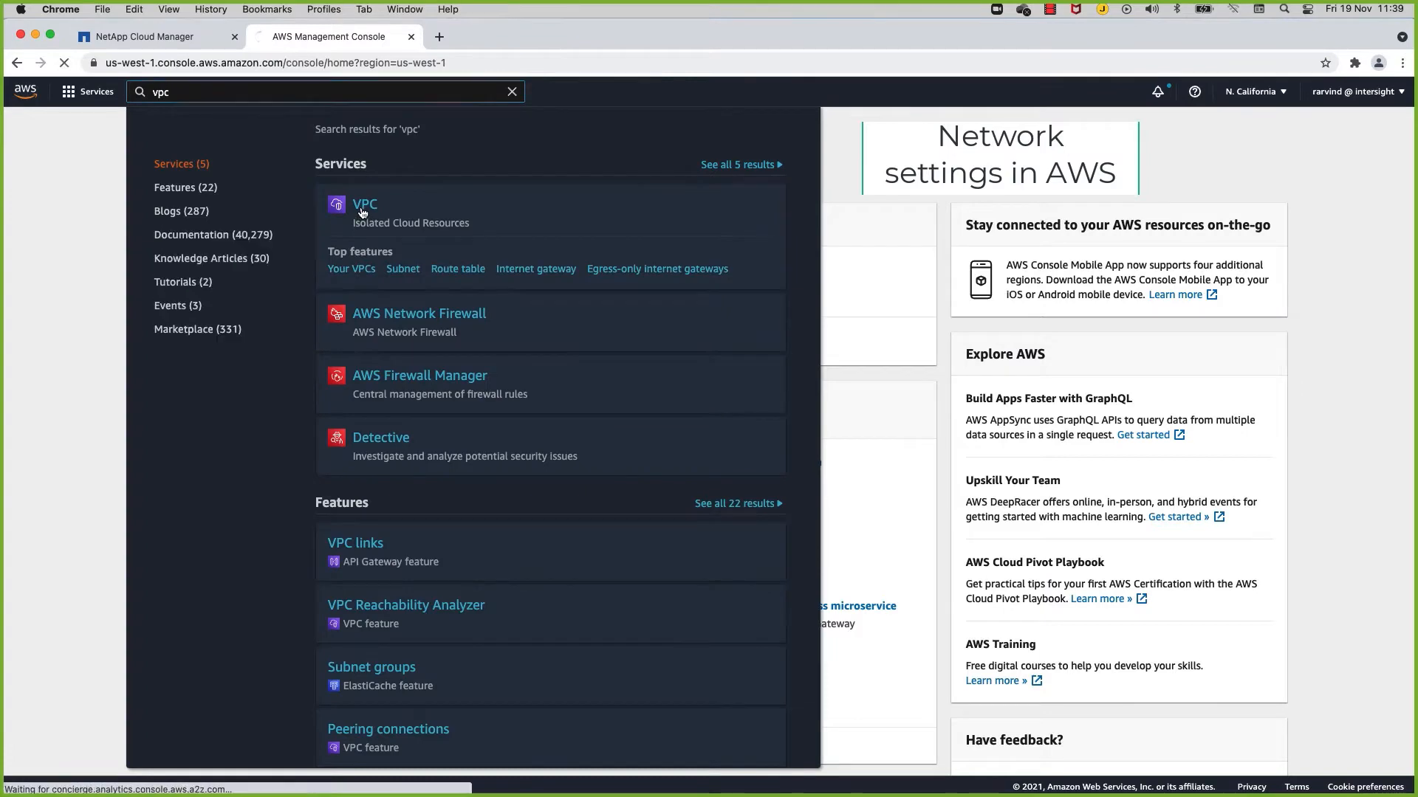
- Open the VPC service, list the VPCs and examine the IPv4 CIDR and details of the CVO VPC
left_click(361, 215)
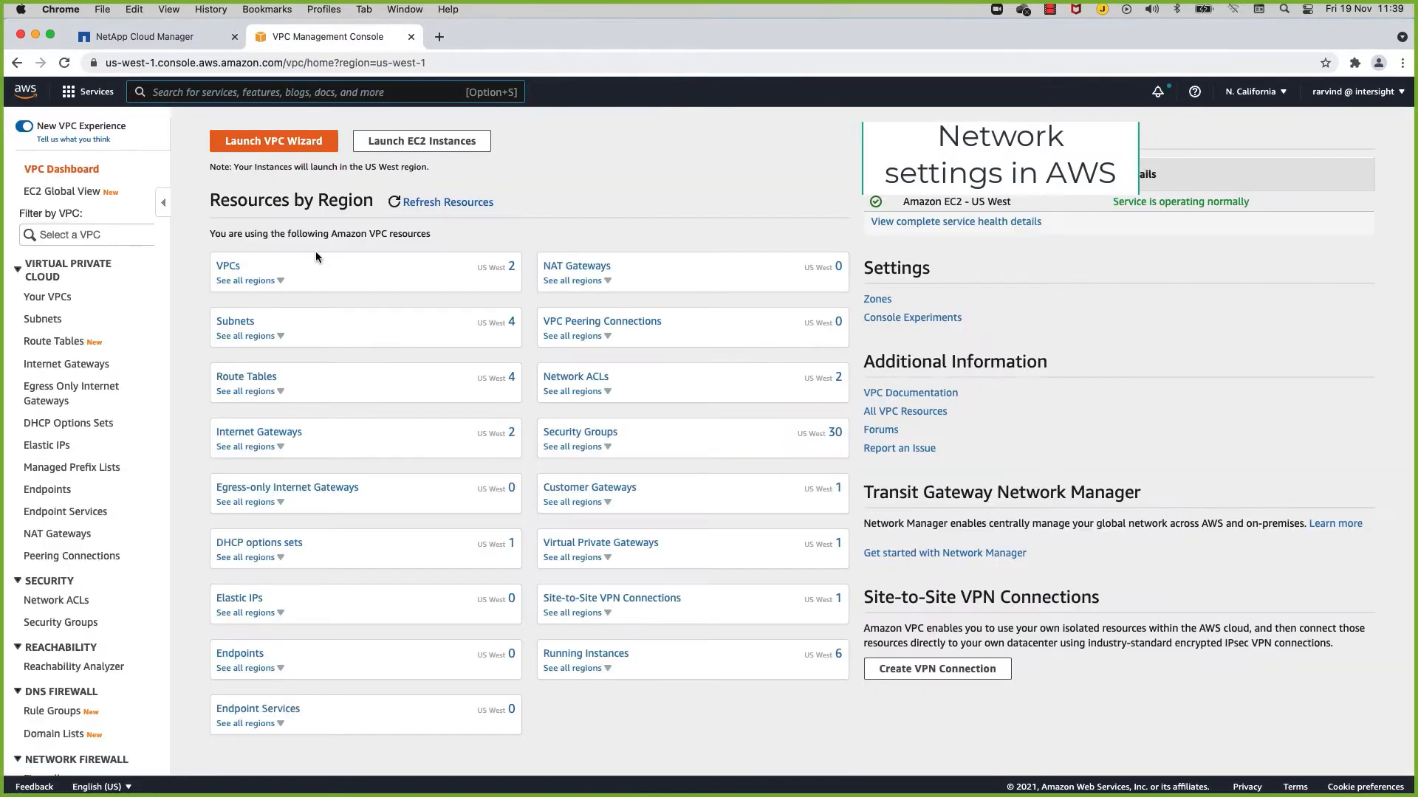
left_click(233, 267)
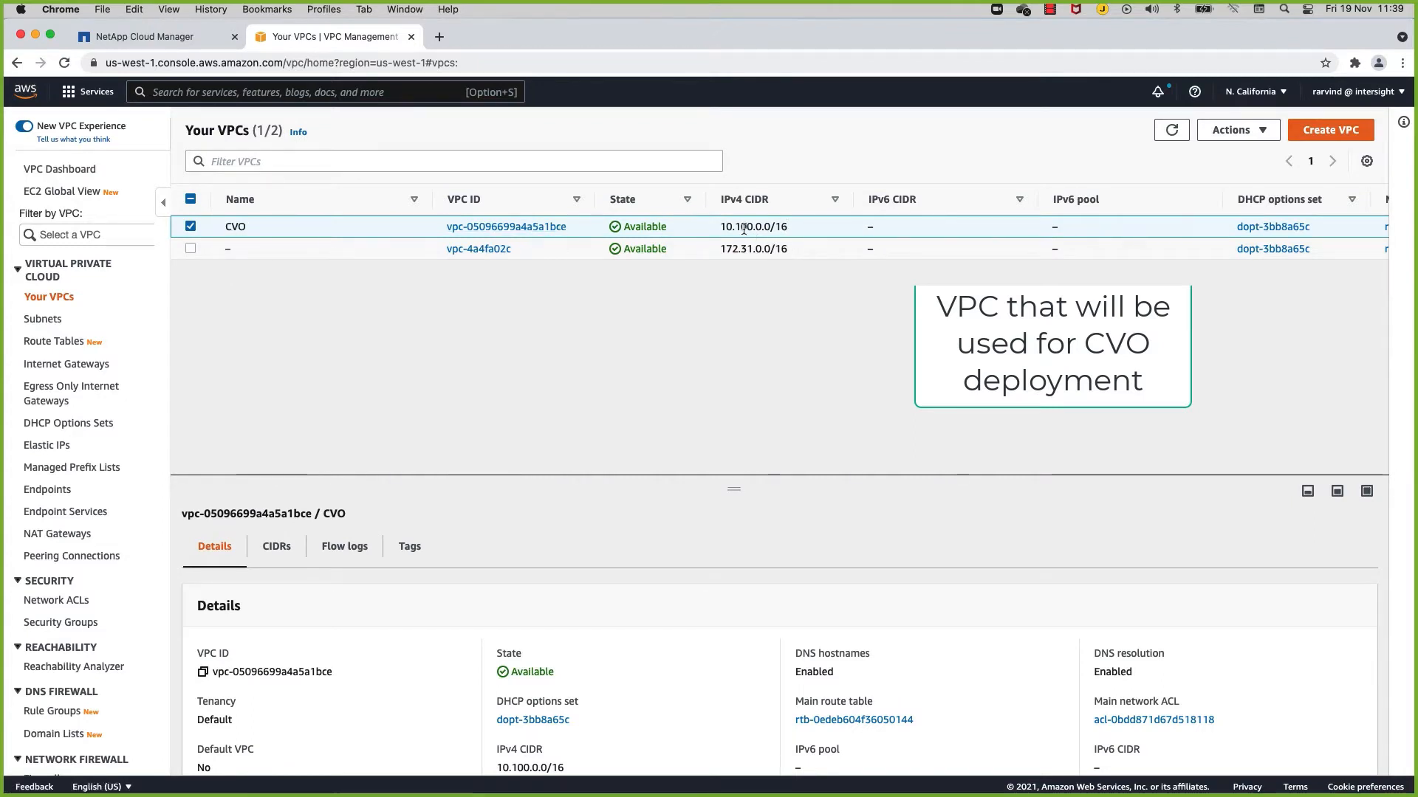
left_click_drag(718, 231, 786, 230)
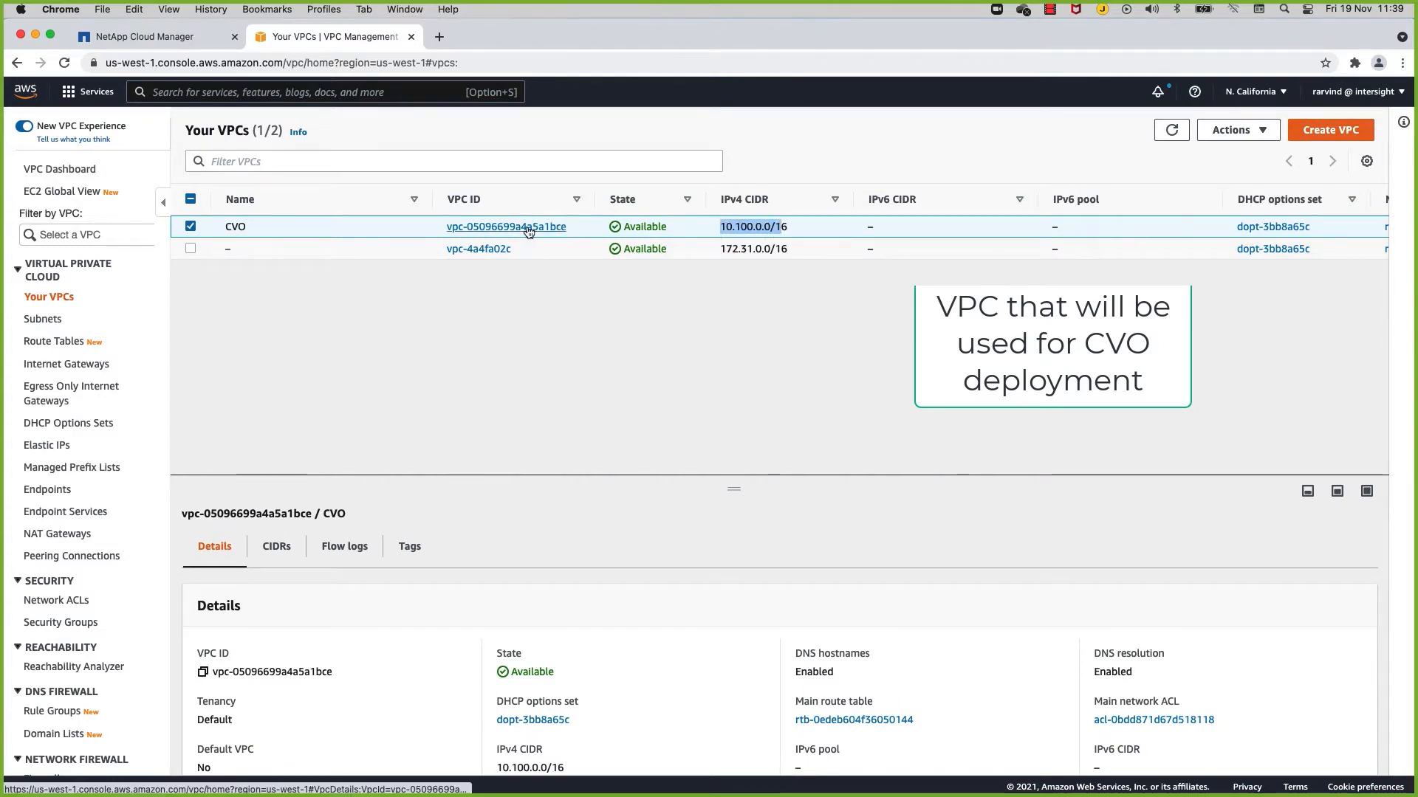
scroll(528, 232, "right", 5)
scroll(529, 232, "right", 5)
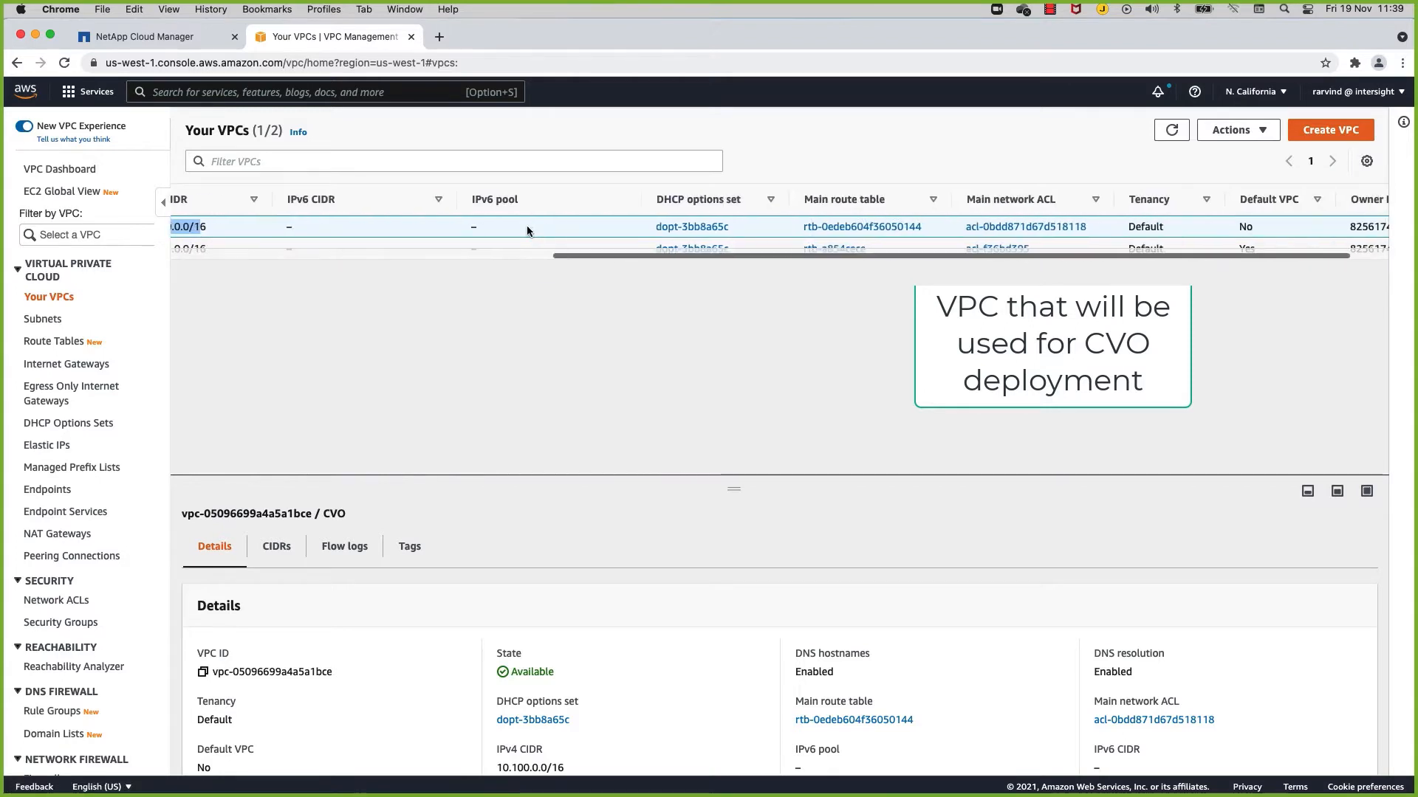
scroll(530, 230, "right", 2)
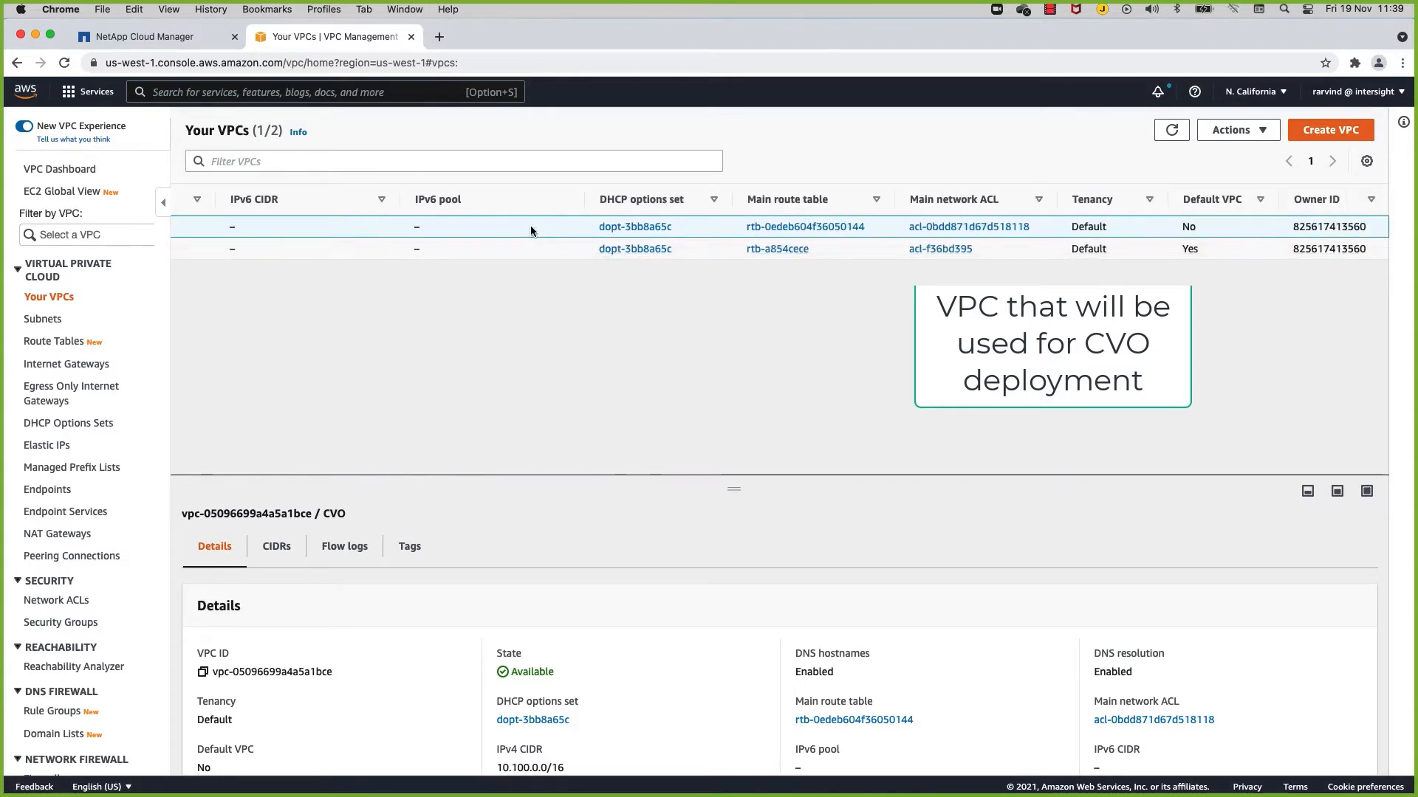
scroll(530, 230, "left", 10)
left_click(498, 228)
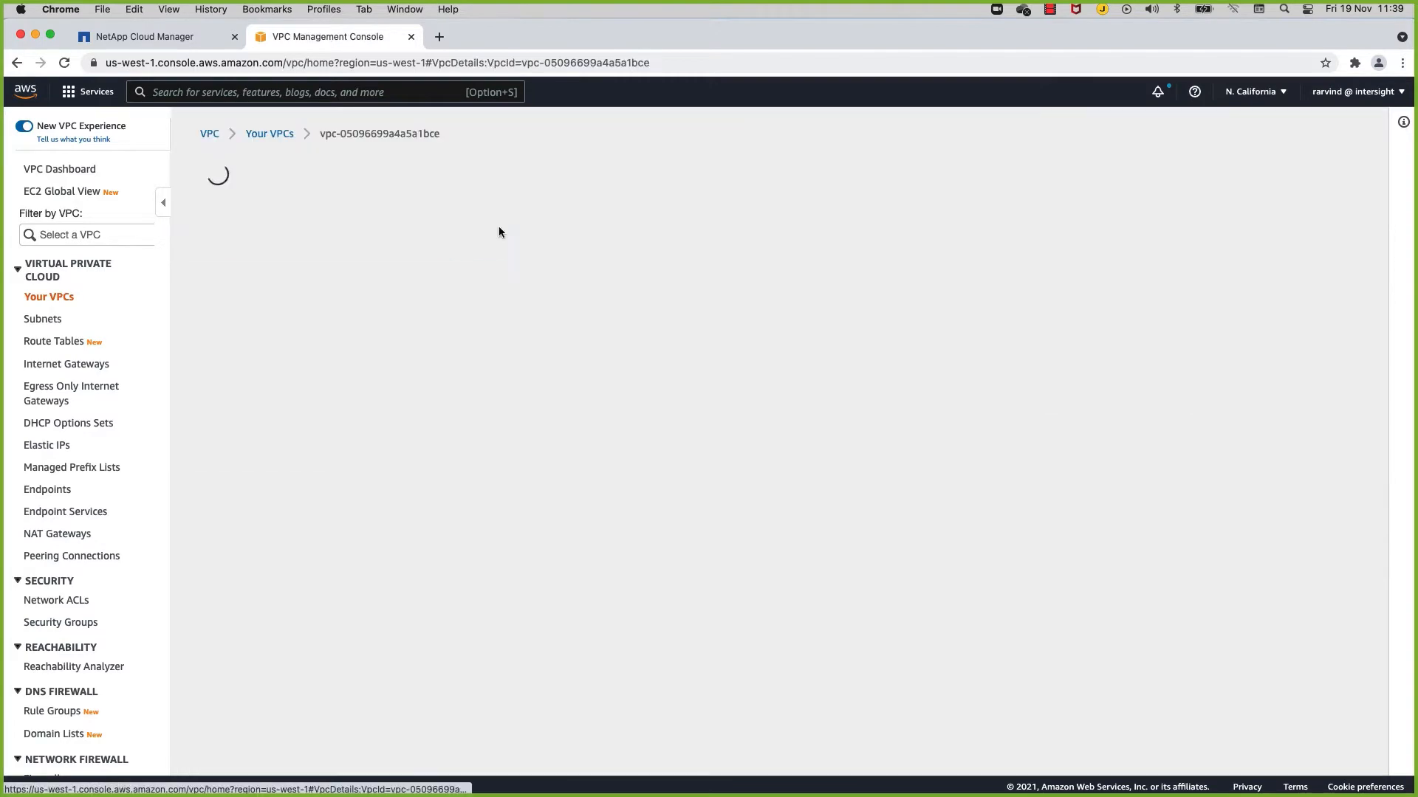
scroll(607, 500, "down", 1)
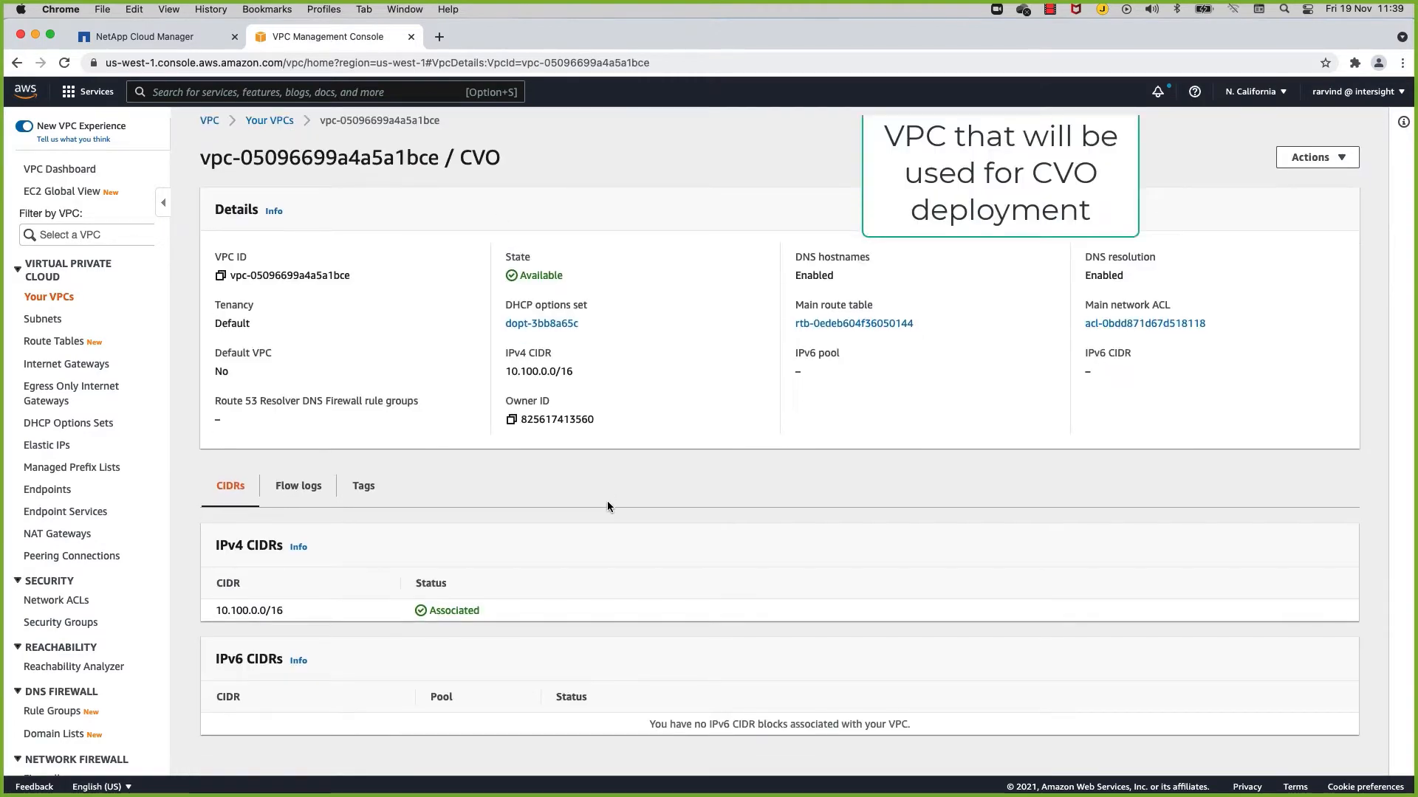
- List the subnets and examine the CVO-Public subnet's IPv4 CIDR and details
left_click(35, 322)
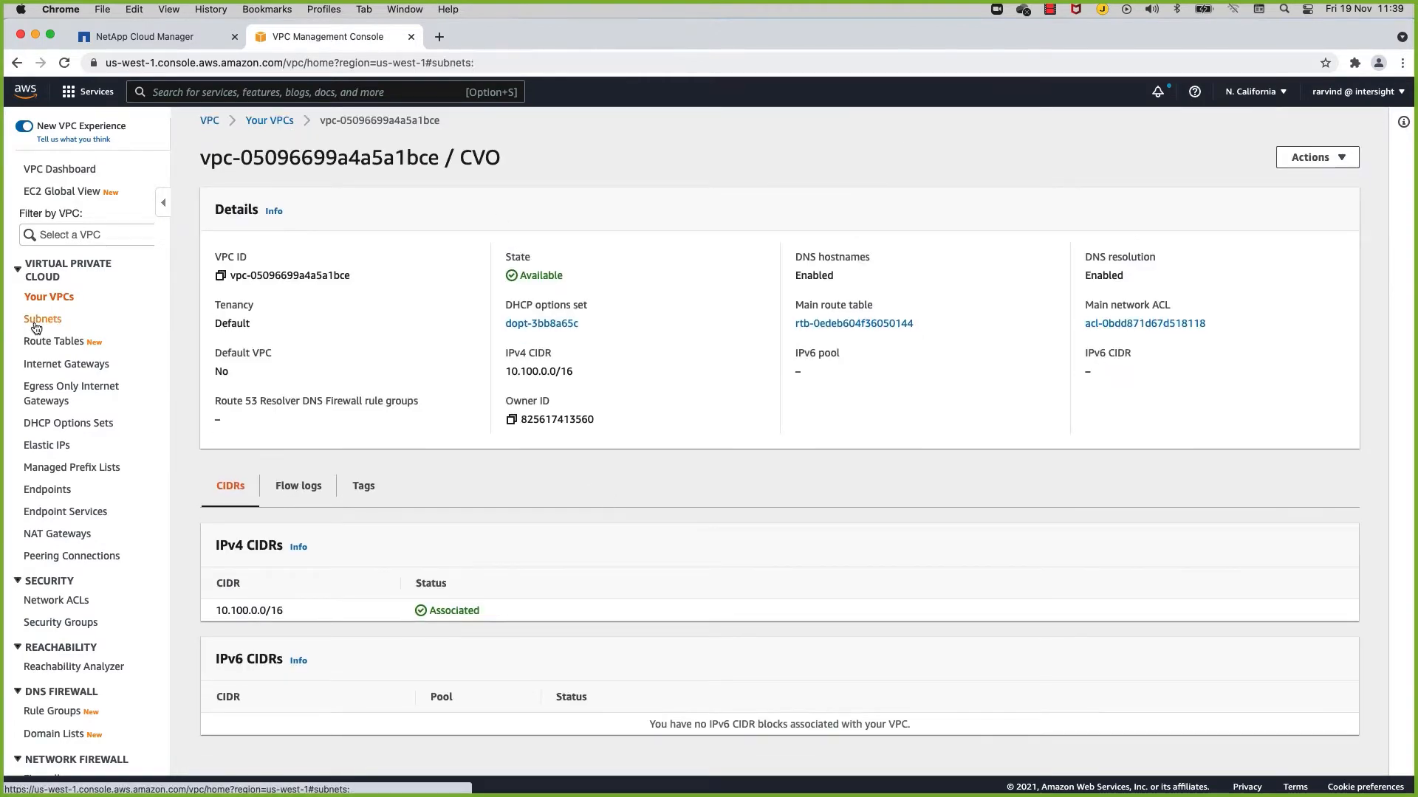
left_click(190, 293)
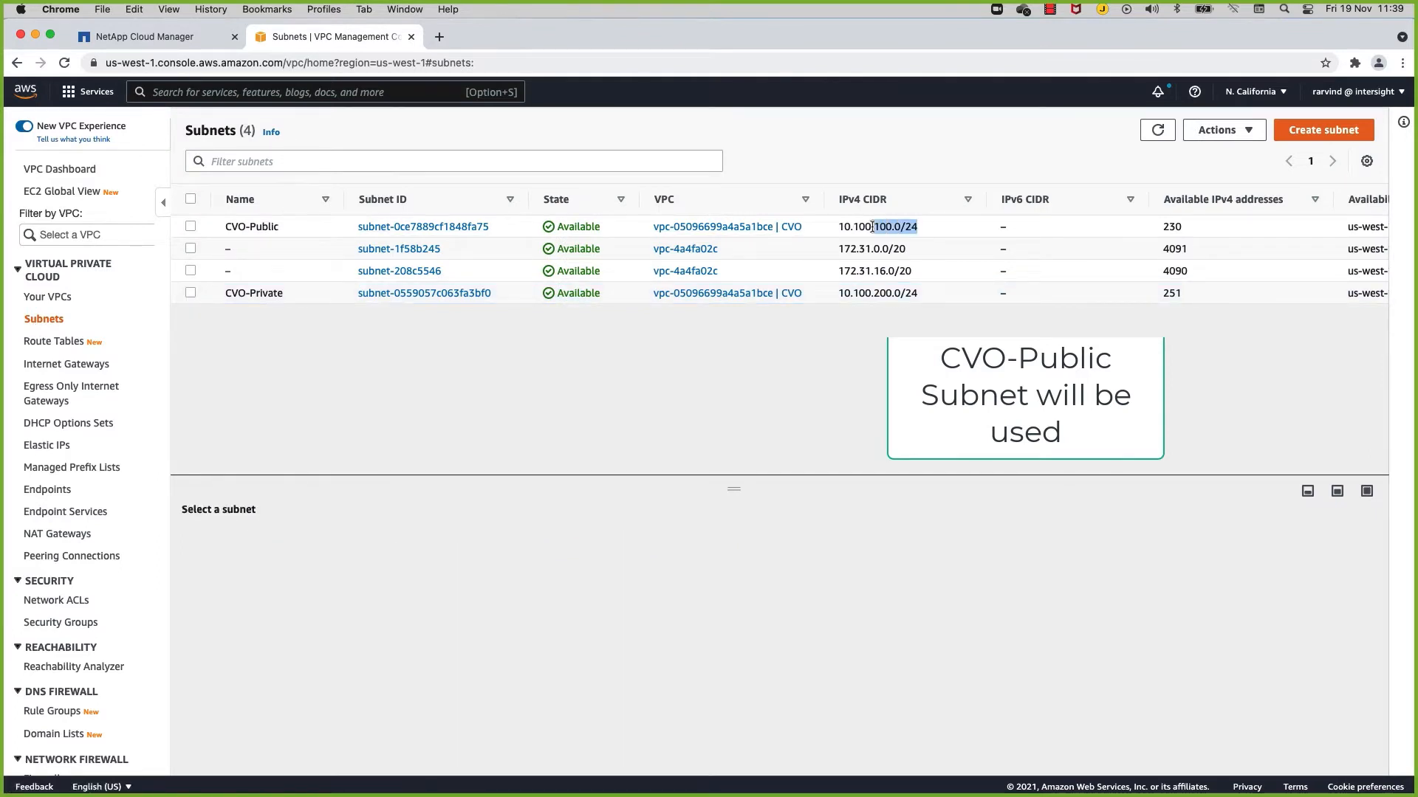
left_click_drag(872, 227, 839, 226)
left_click(650, 358)
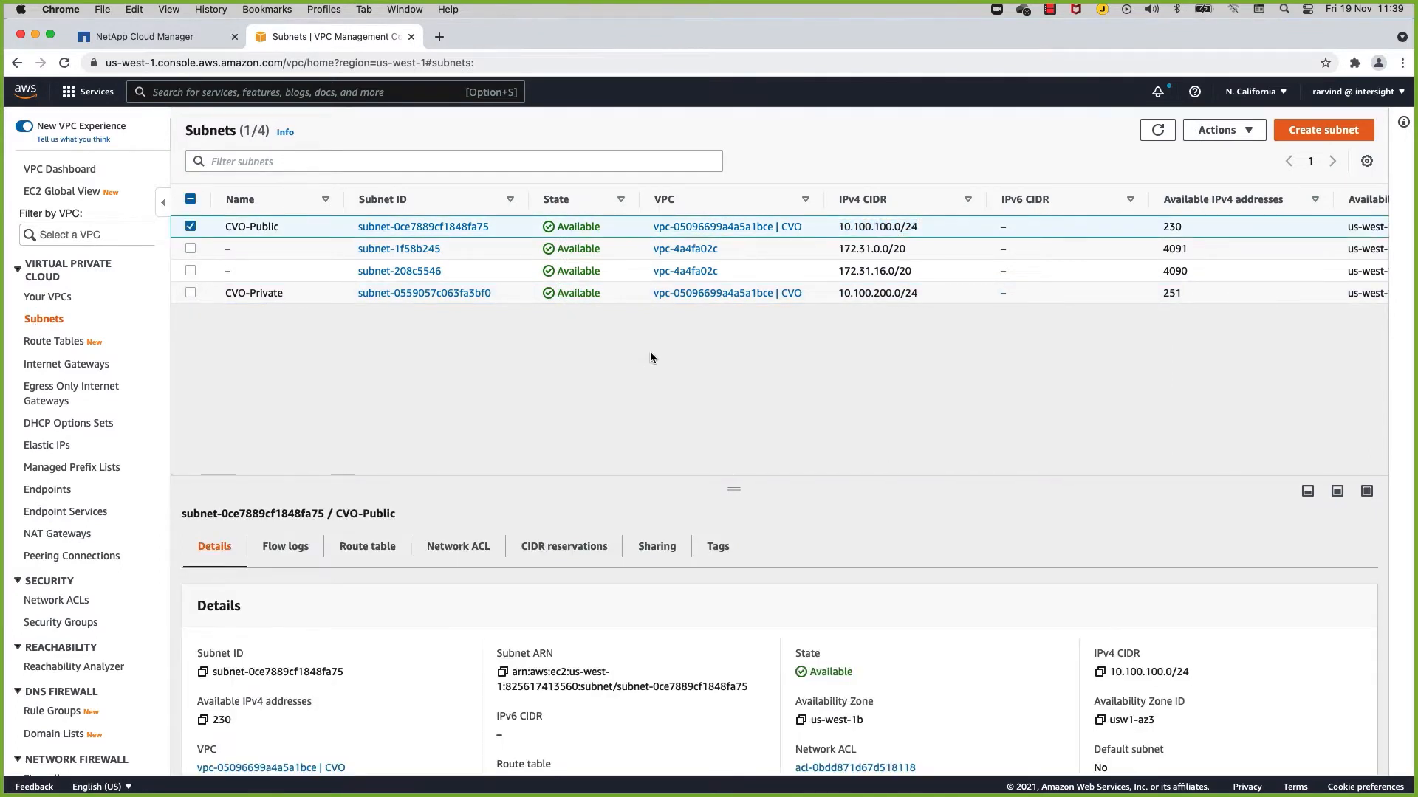
- Review the routes and subnet associations of the CVO-Public-RT route table
left_click(50, 344)
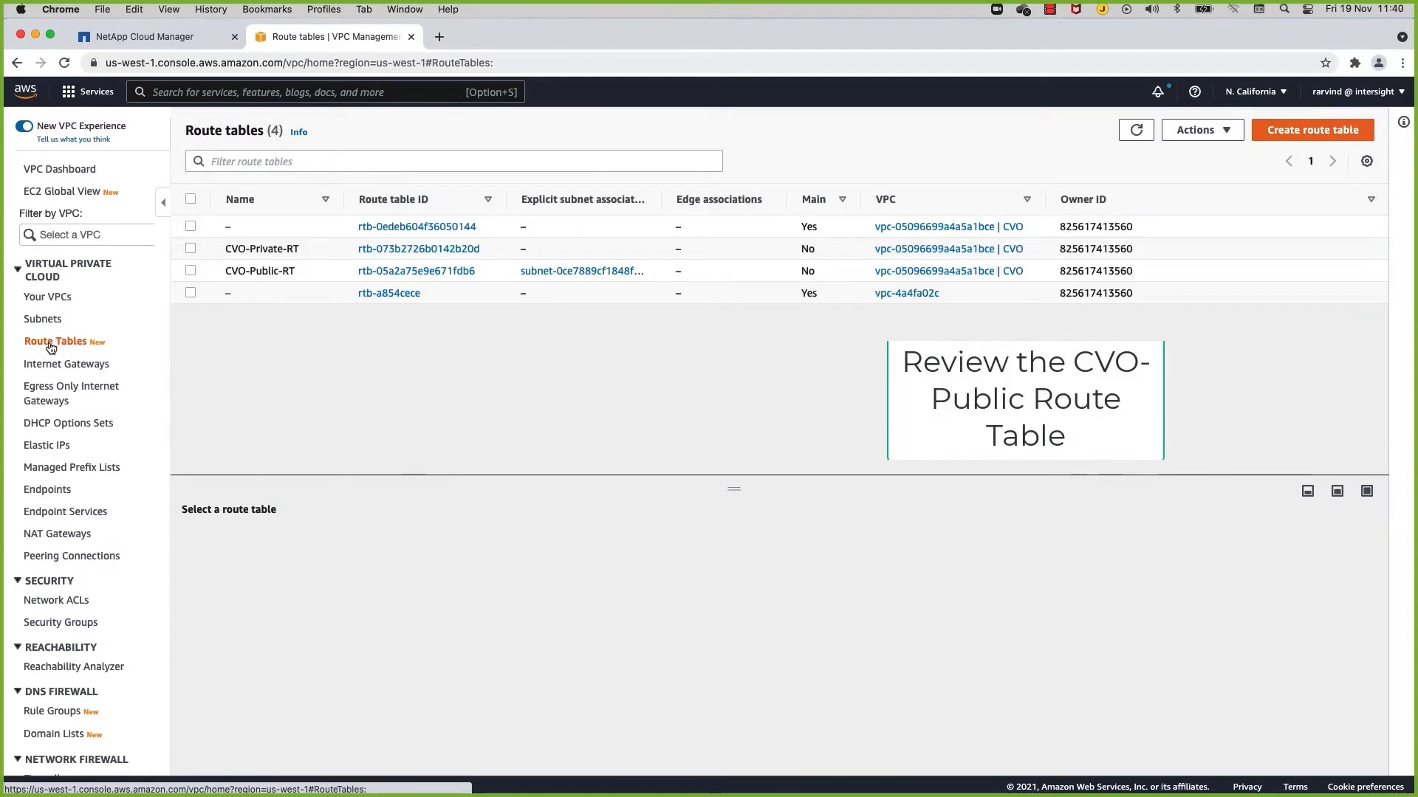
left_click(411, 272)
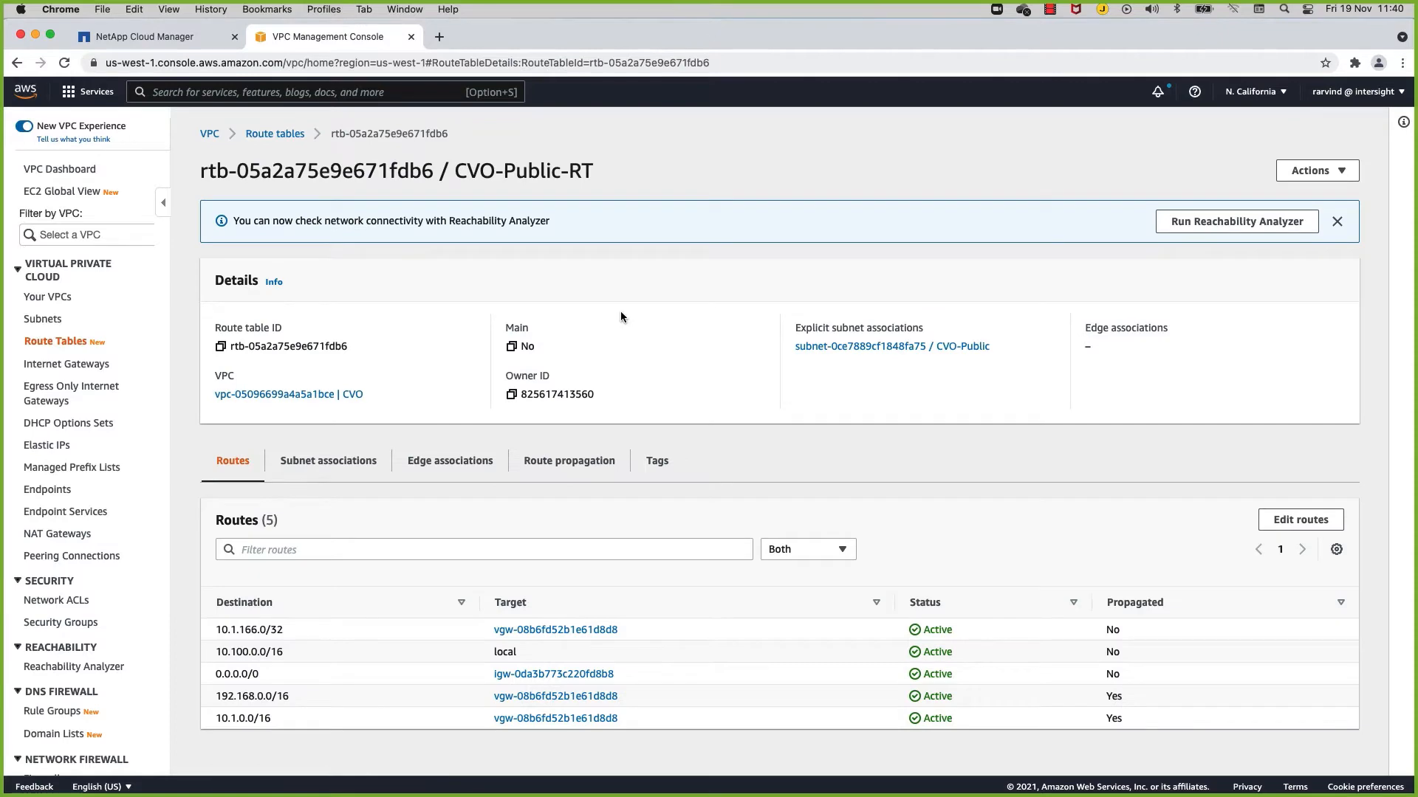
scroll(622, 317, "down", 2)
left_click(322, 459)
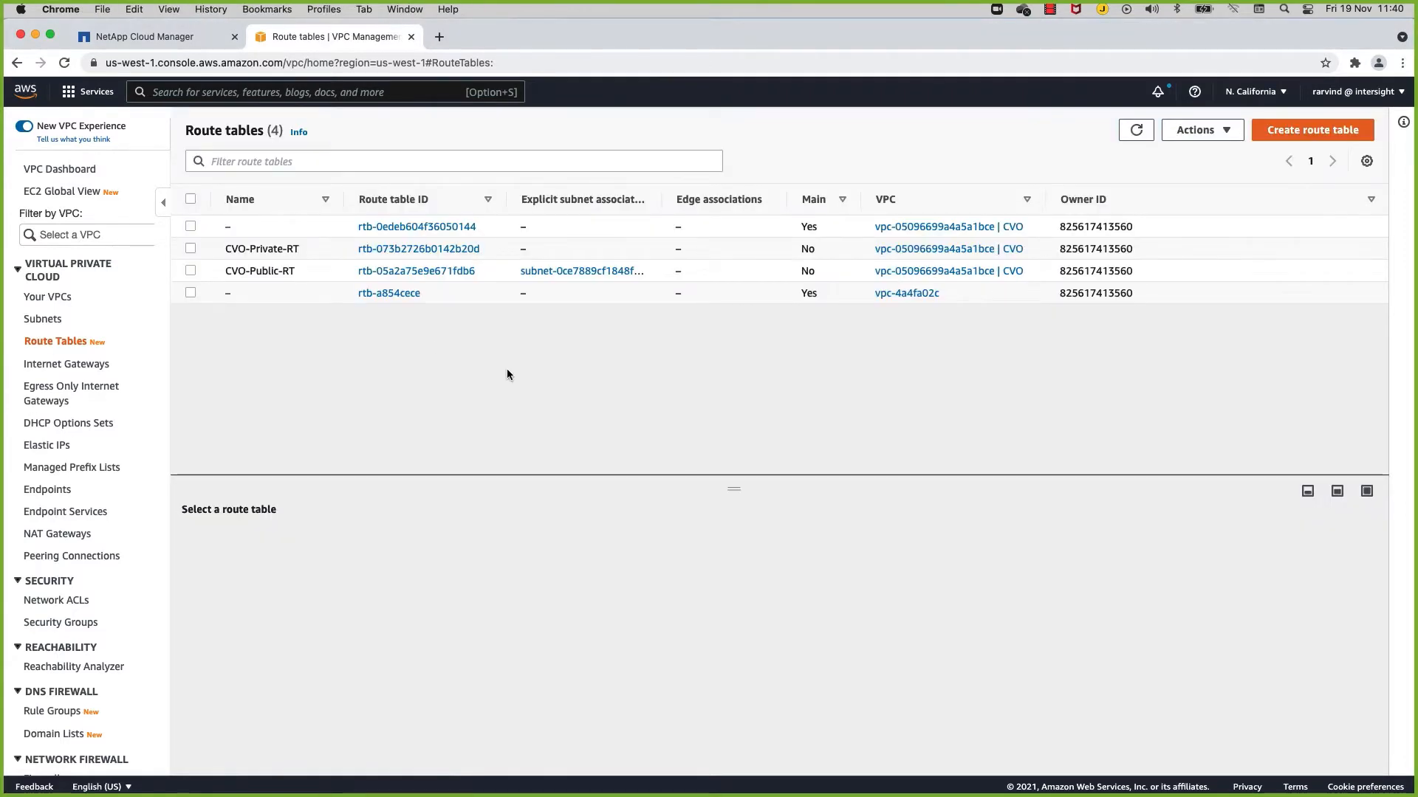
- Review the CVO-GW internet gateway's details and open the VPC it is attached to
left_click(98, 364)
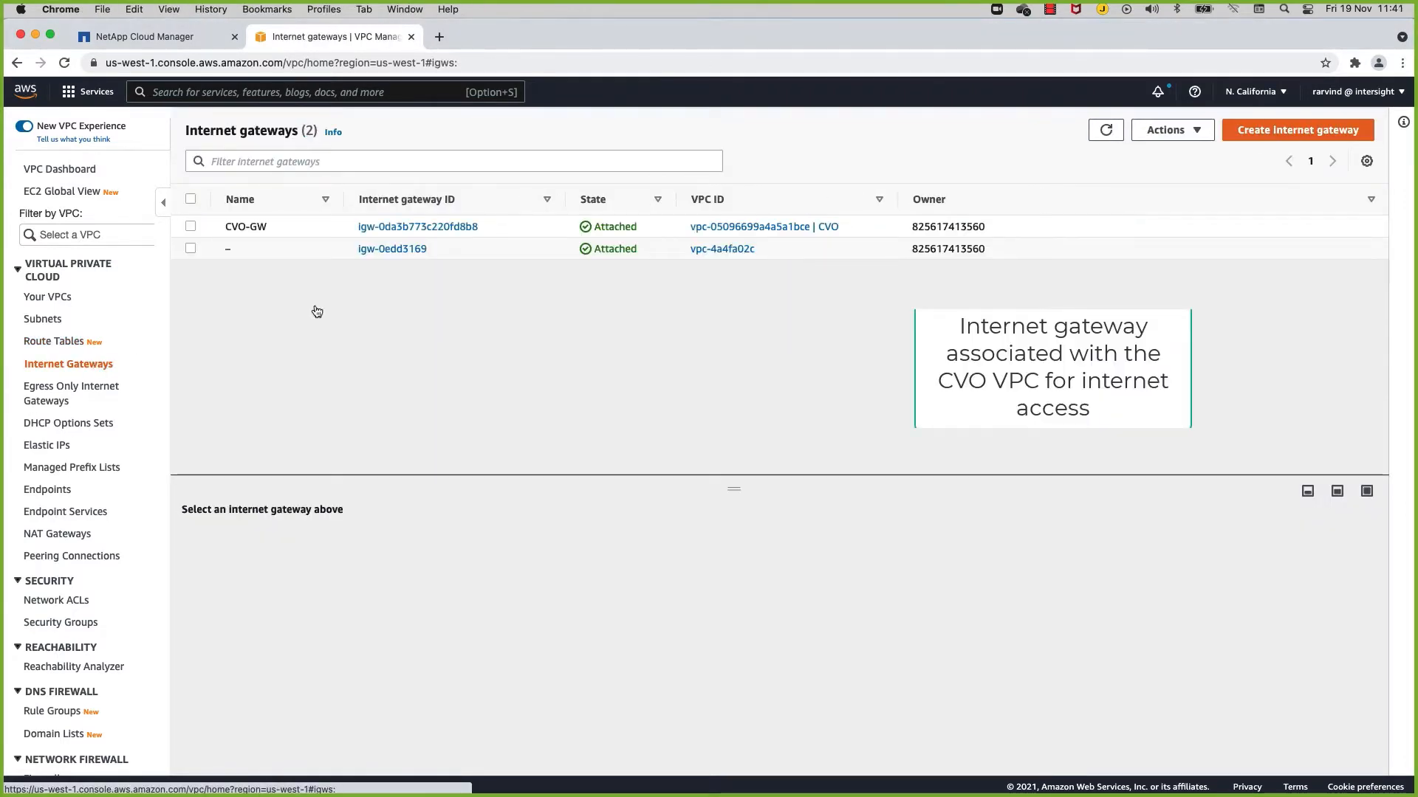
left_click(407, 227)
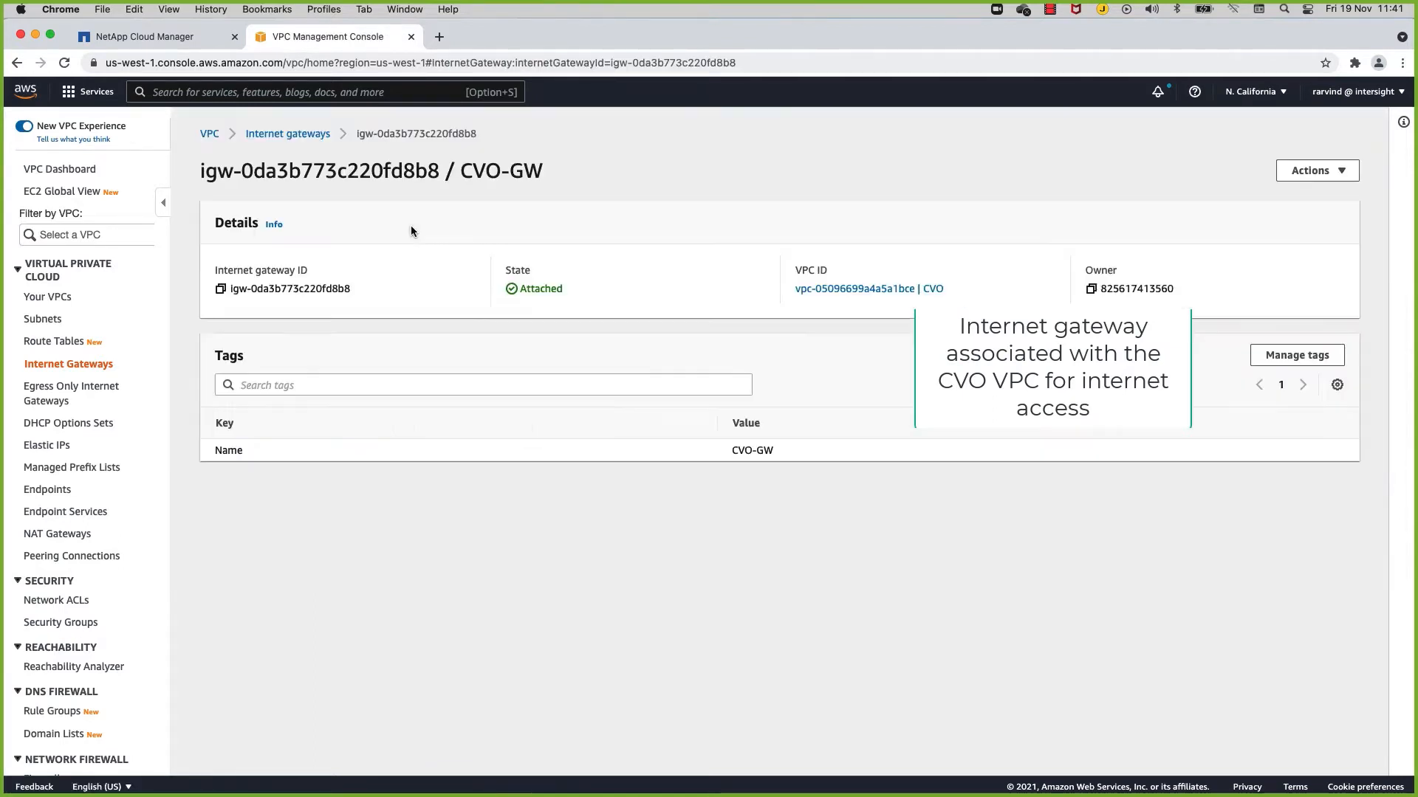
left_click(935, 296)
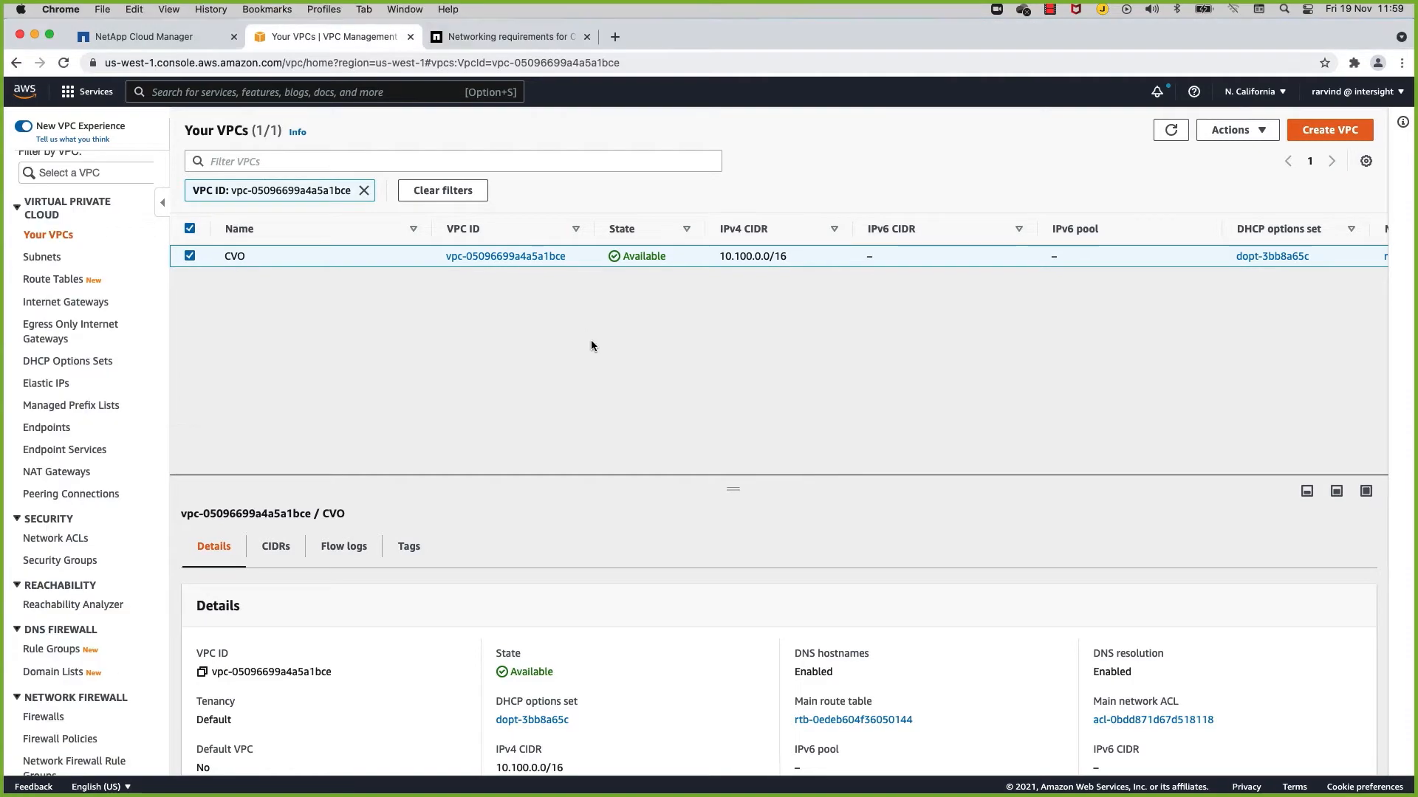
- Start a new VPC endpoint, filter the AWS services by s3 and select the Gateway-type com.amazonaws.us-west-1.s3 service
scroll(98, 462, "down", 1)
left_click(55, 490)
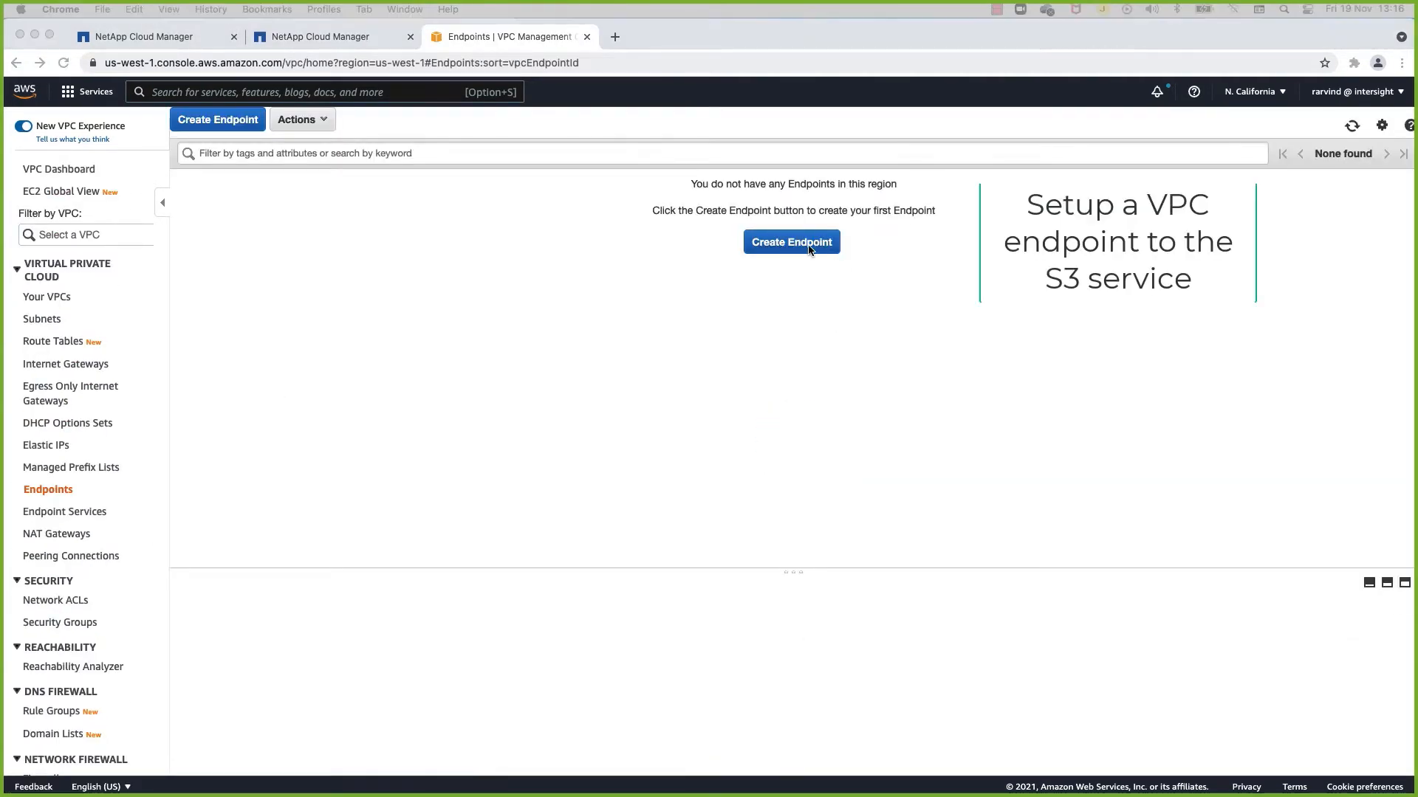
left_click(809, 250)
left_click(324, 405)
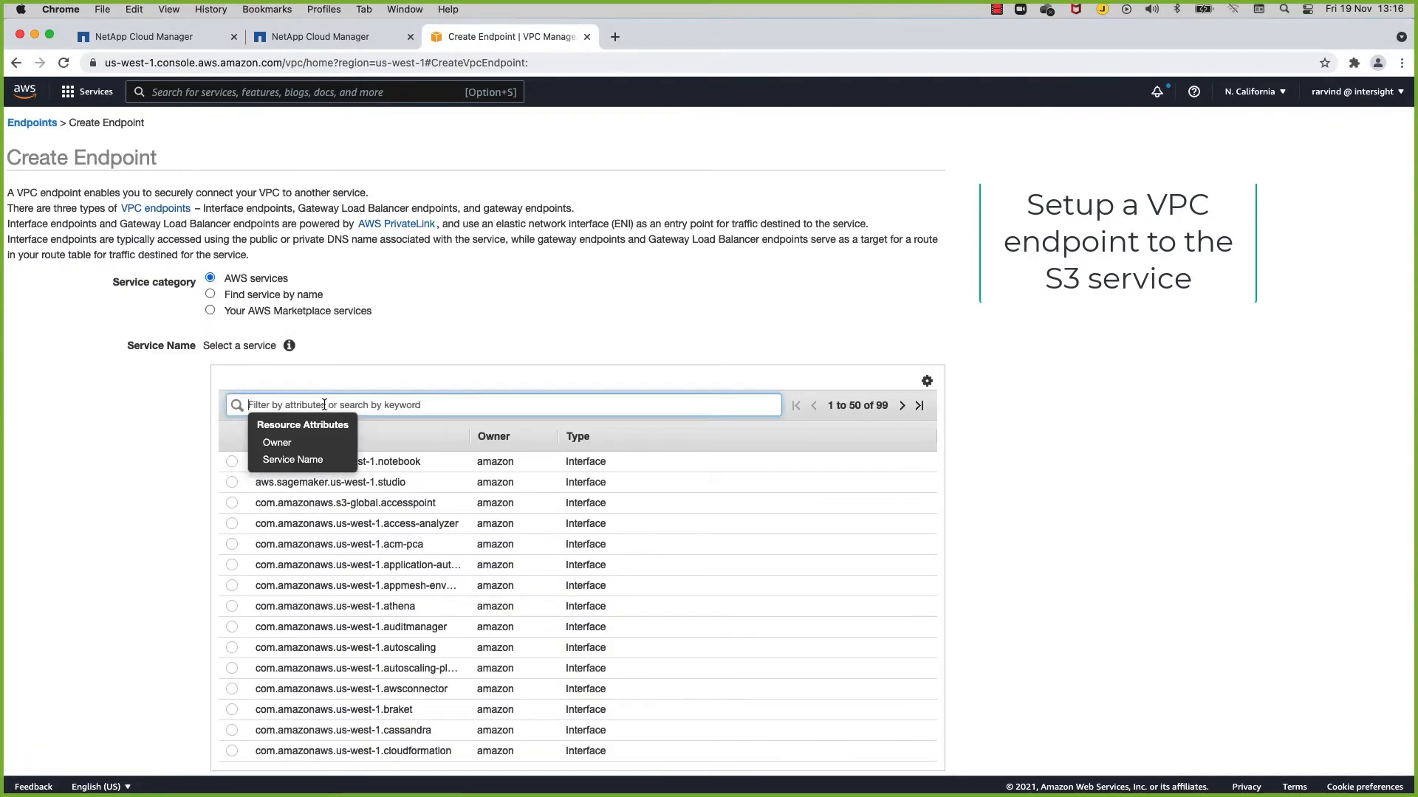
type("s3")
key("Return")
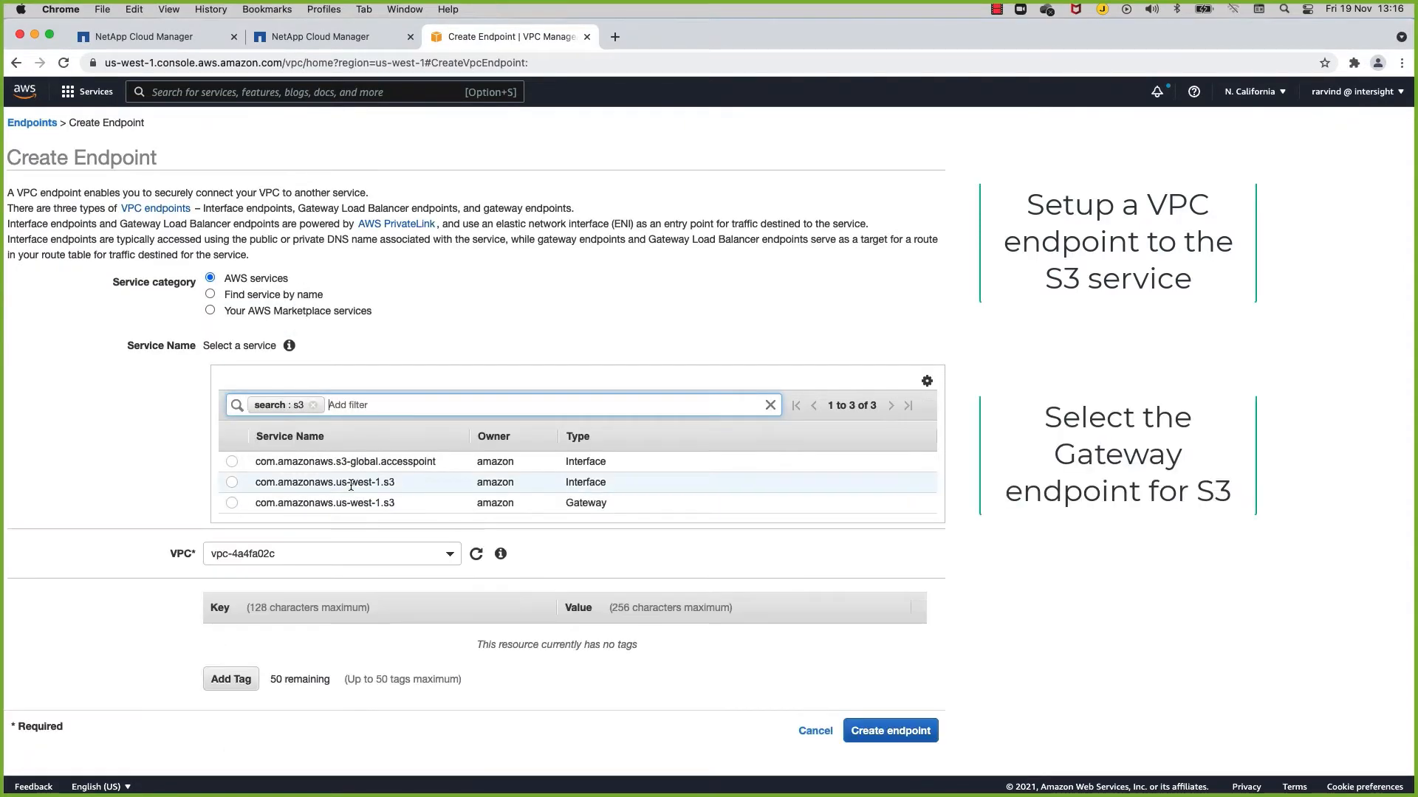
left_click(232, 503)
- Set the endpoint's VPC to CVO and select the route table associated with the CVO-Public subnet
scroll(422, 567, "down", 5)
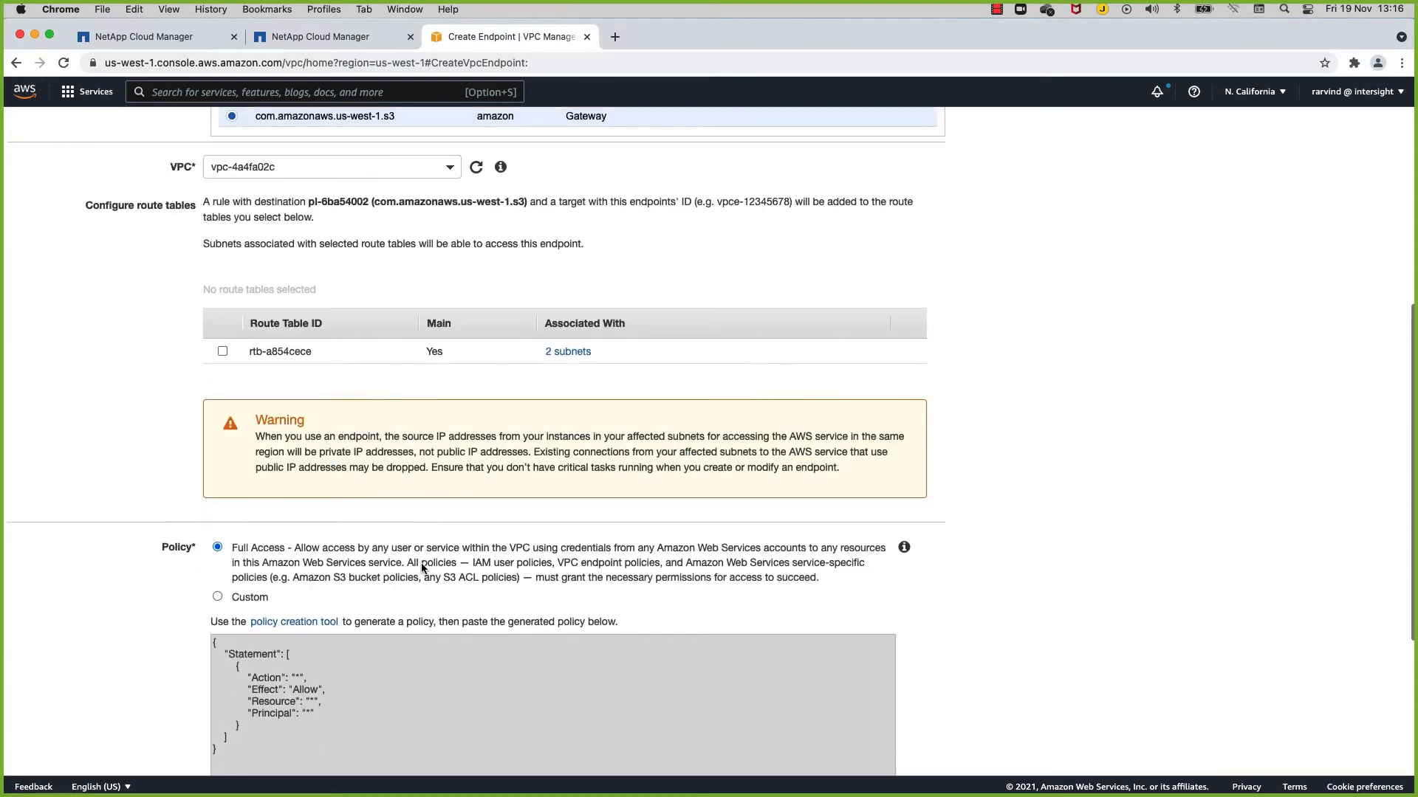
scroll(334, 270, "up", 3)
left_click(334, 270)
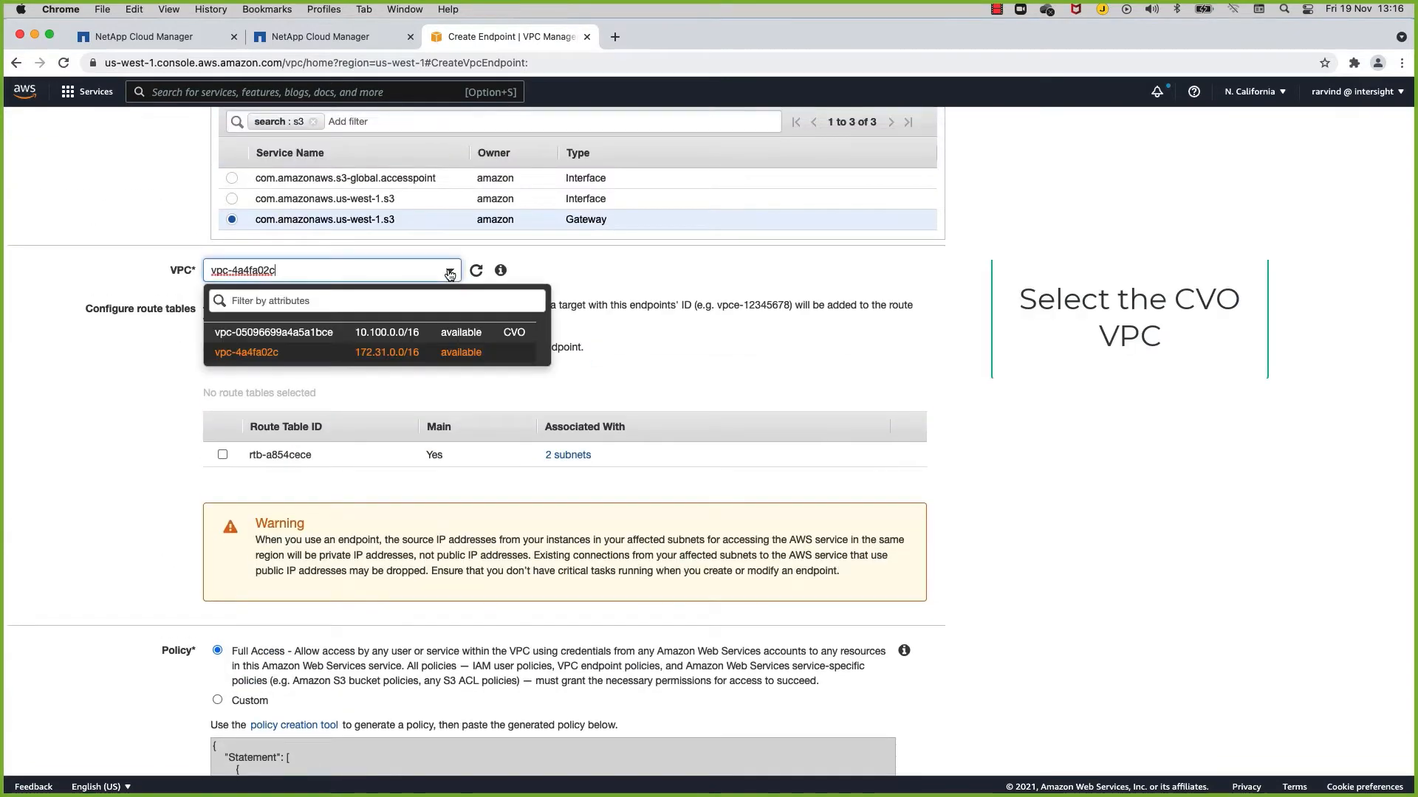
left_click(286, 338)
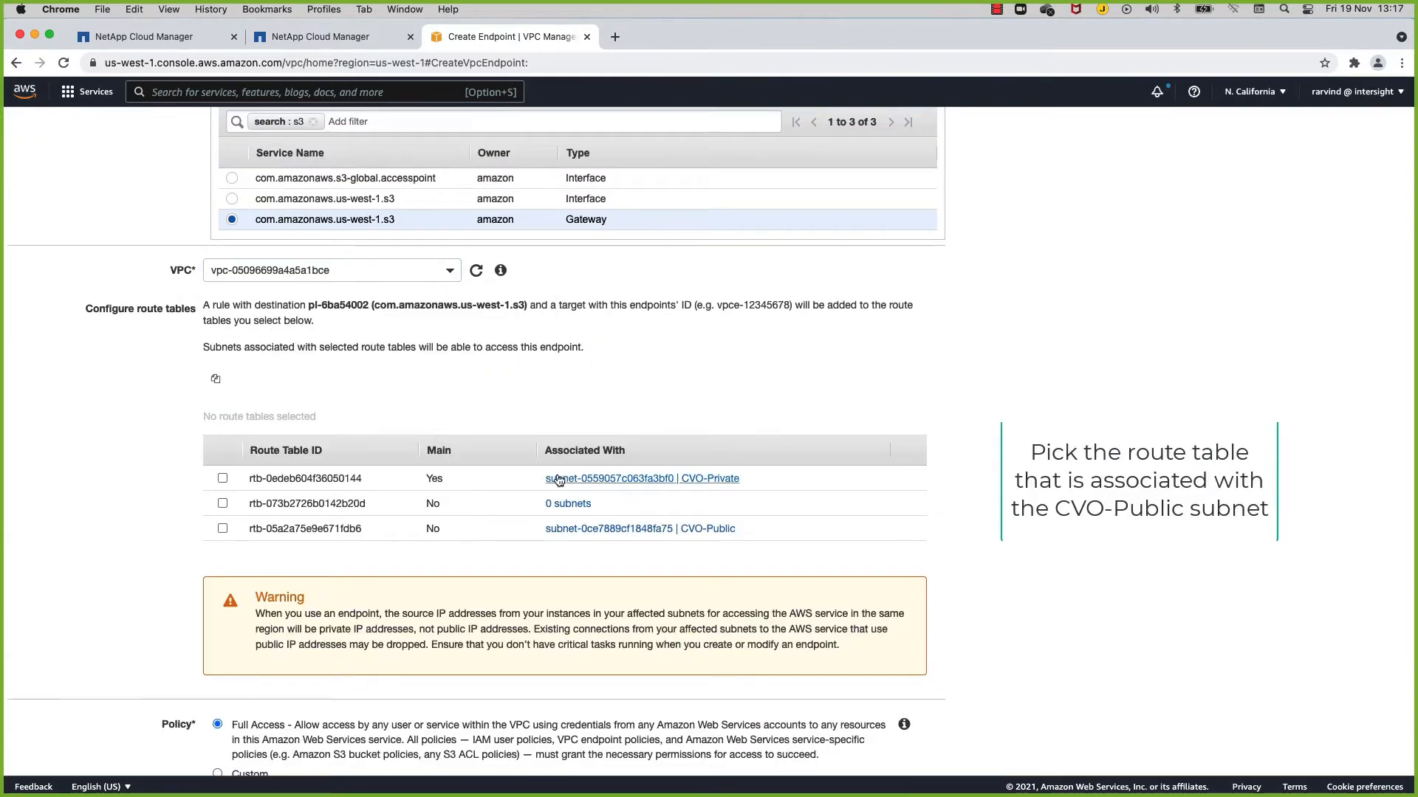
left_click(222, 505)
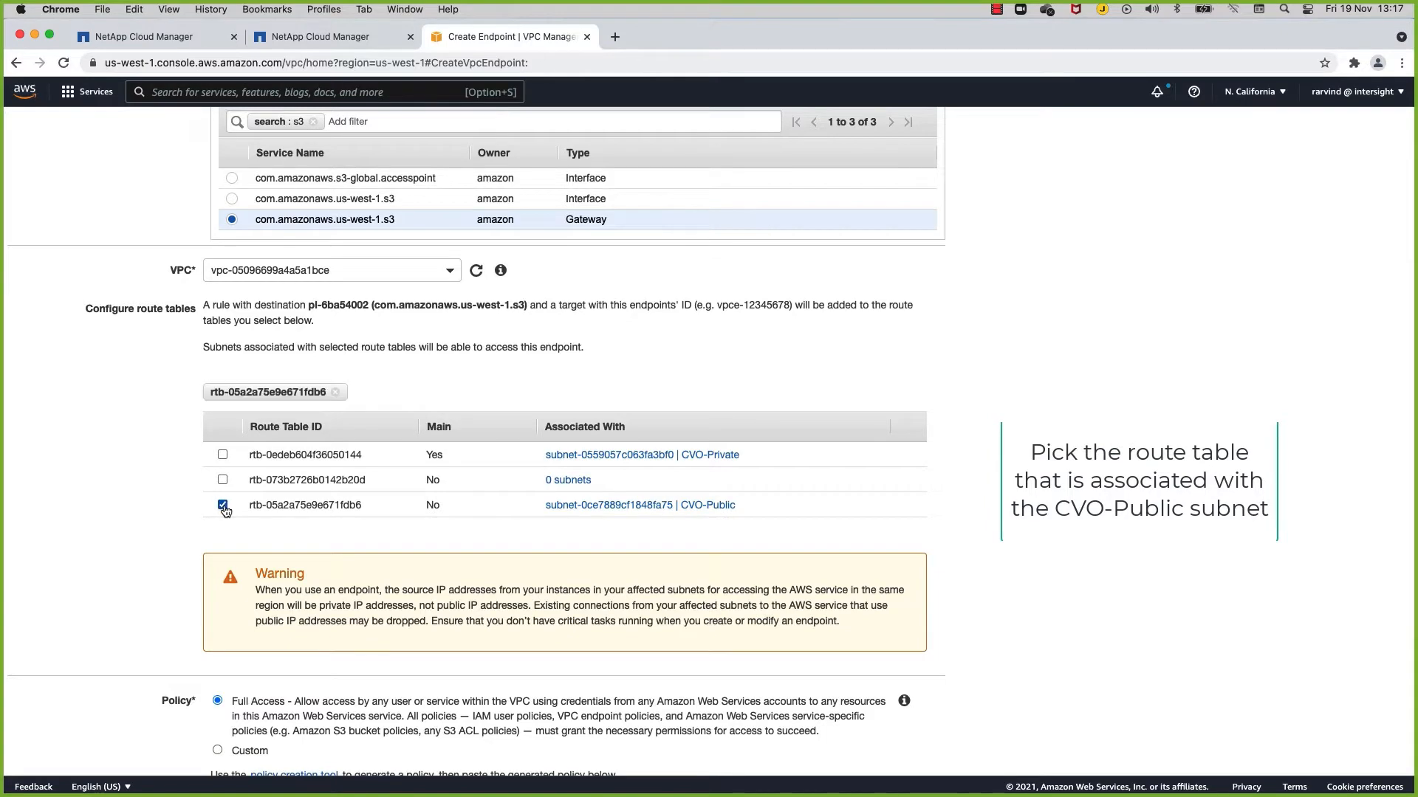
- Create the S3 endpoint with the Full Access policy and close the confirmation
scroll(224, 508, "down", 5)
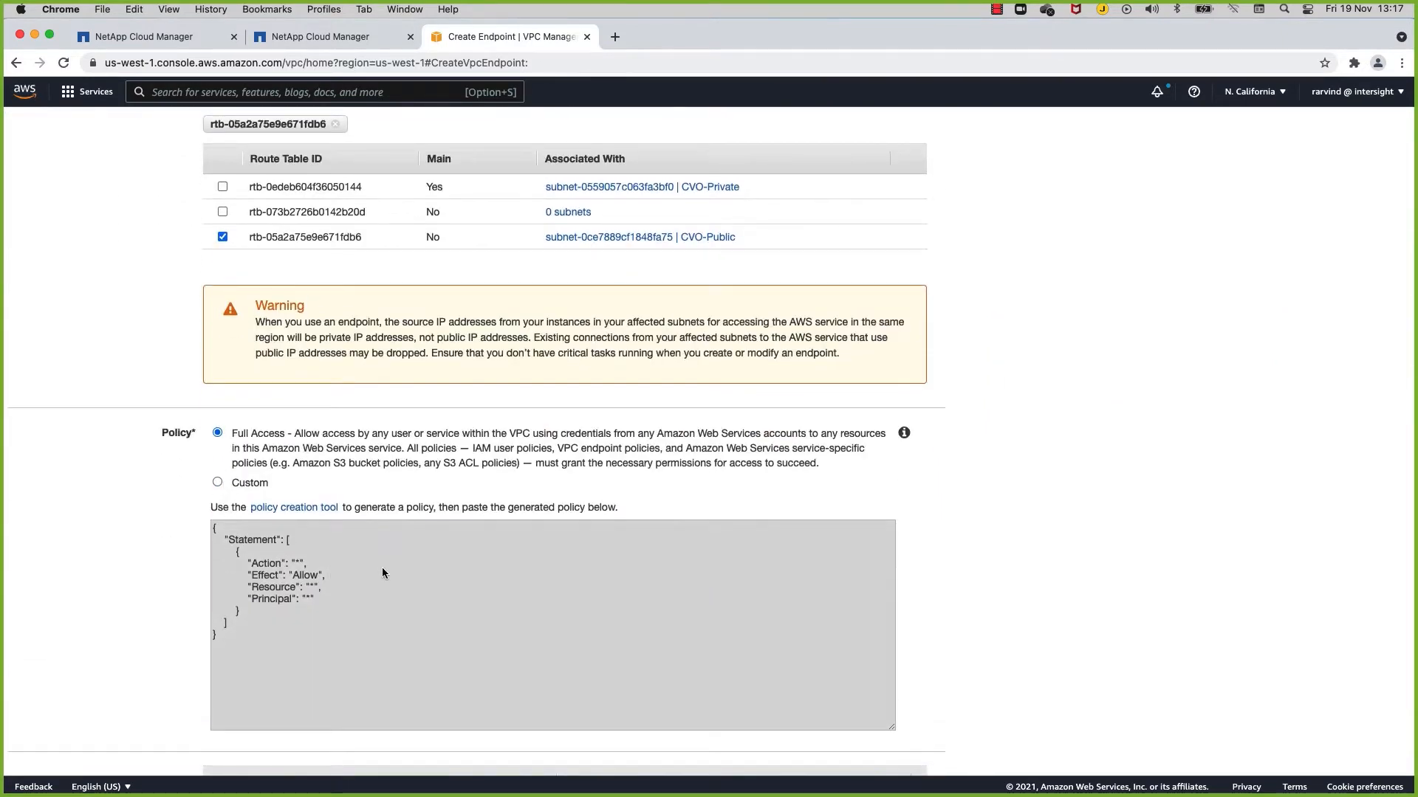
scroll(382, 570, "down", 3)
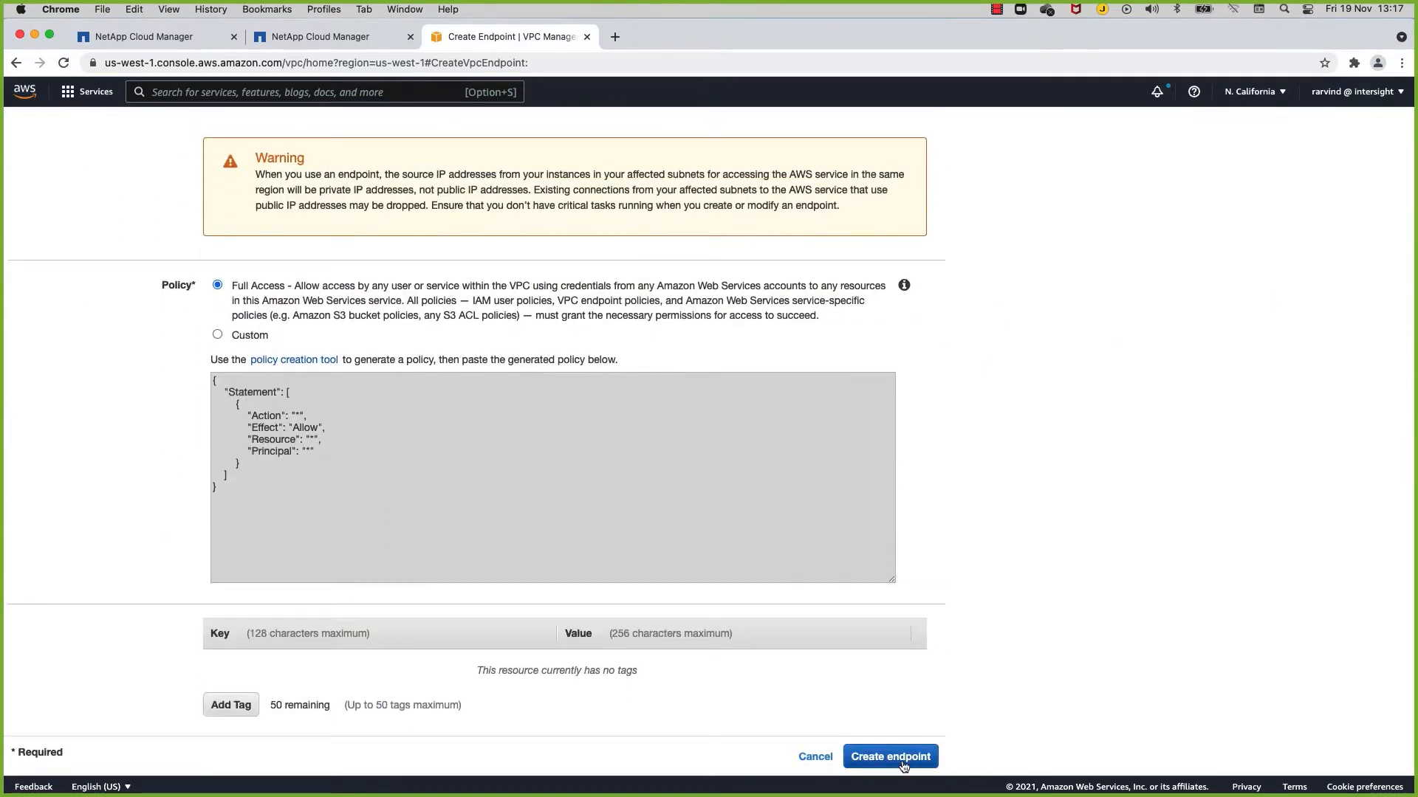
left_click(903, 760)
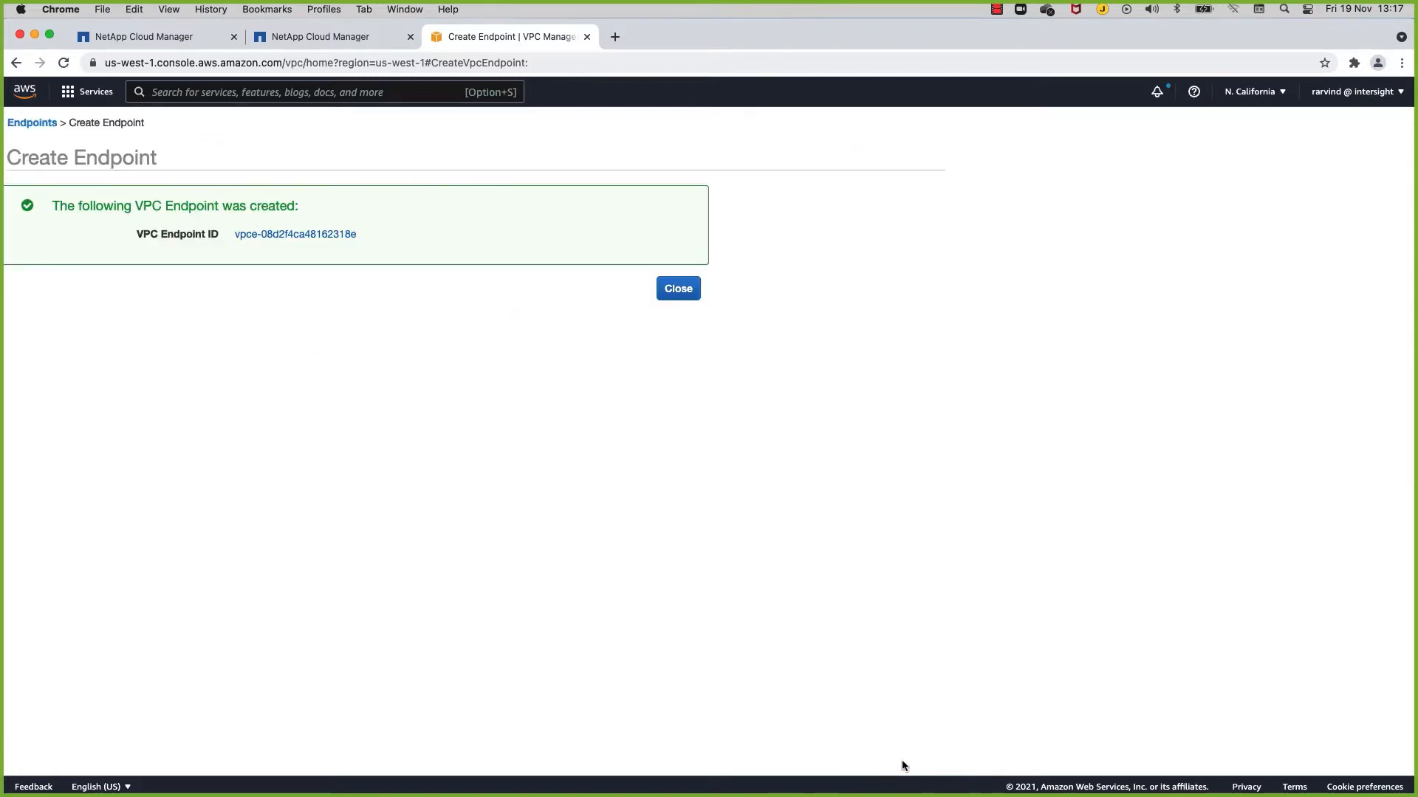
left_click(675, 289)
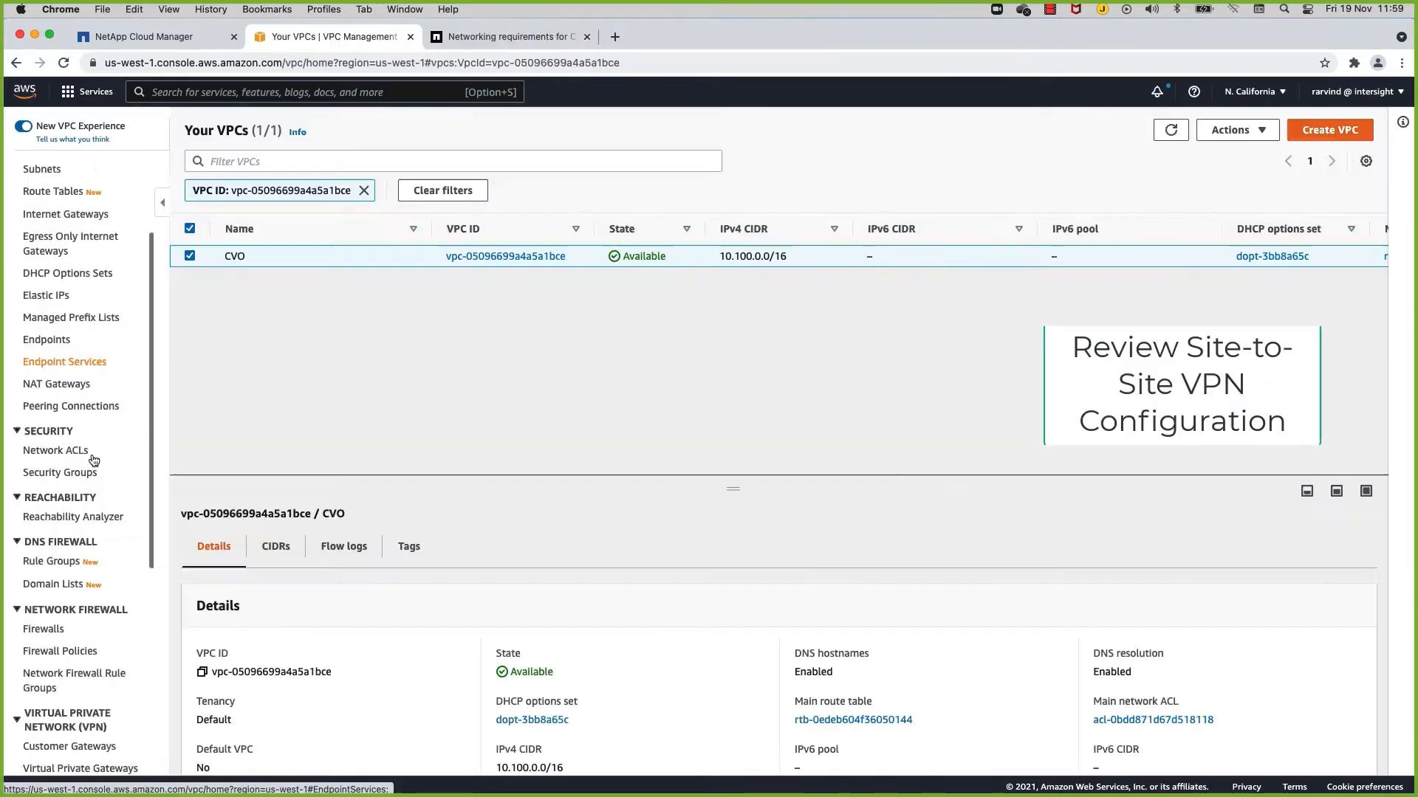
- Review the RTP_ASA customer gateway's IP address and the virtual private gateway attached to the CVO VPC
scroll(92, 459, "down", 5)
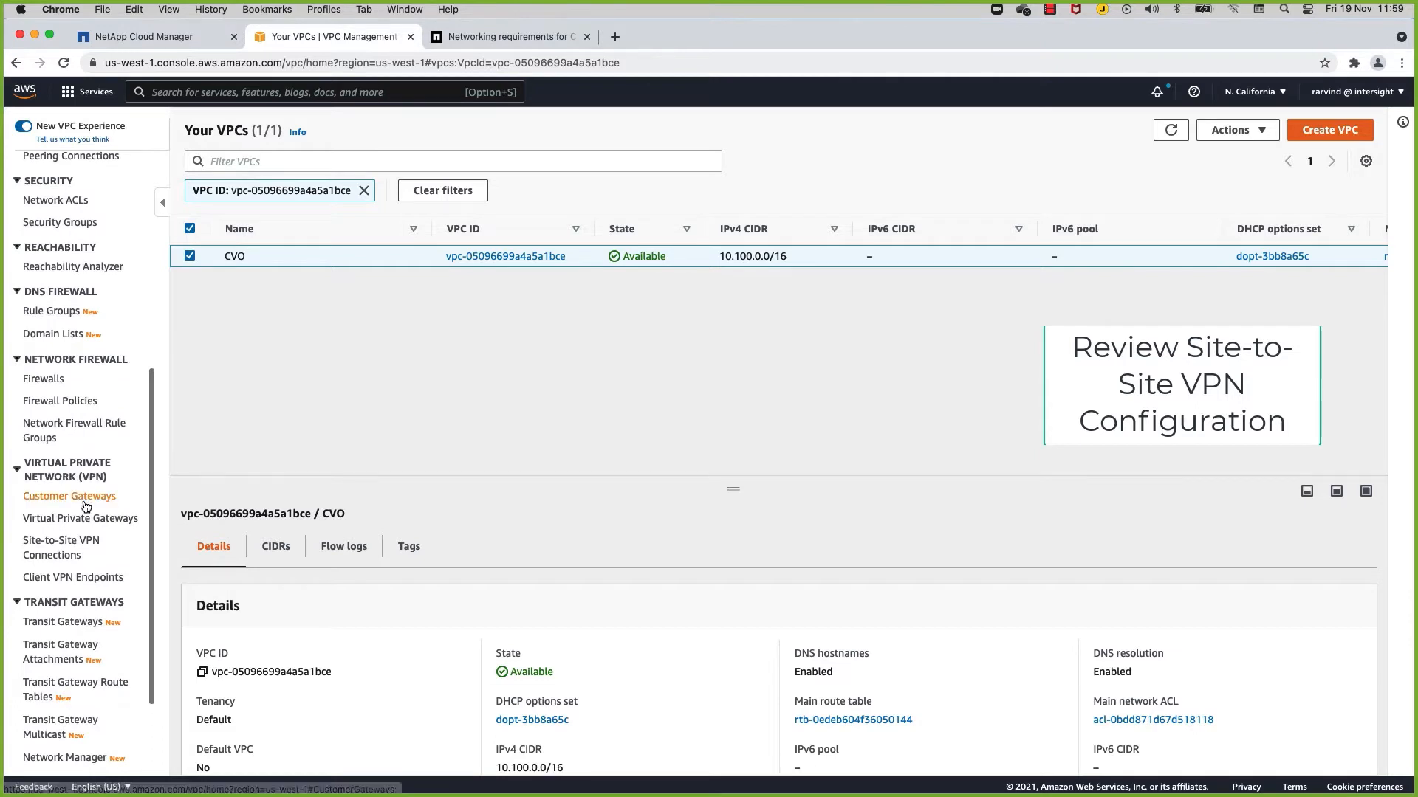
left_click(84, 499)
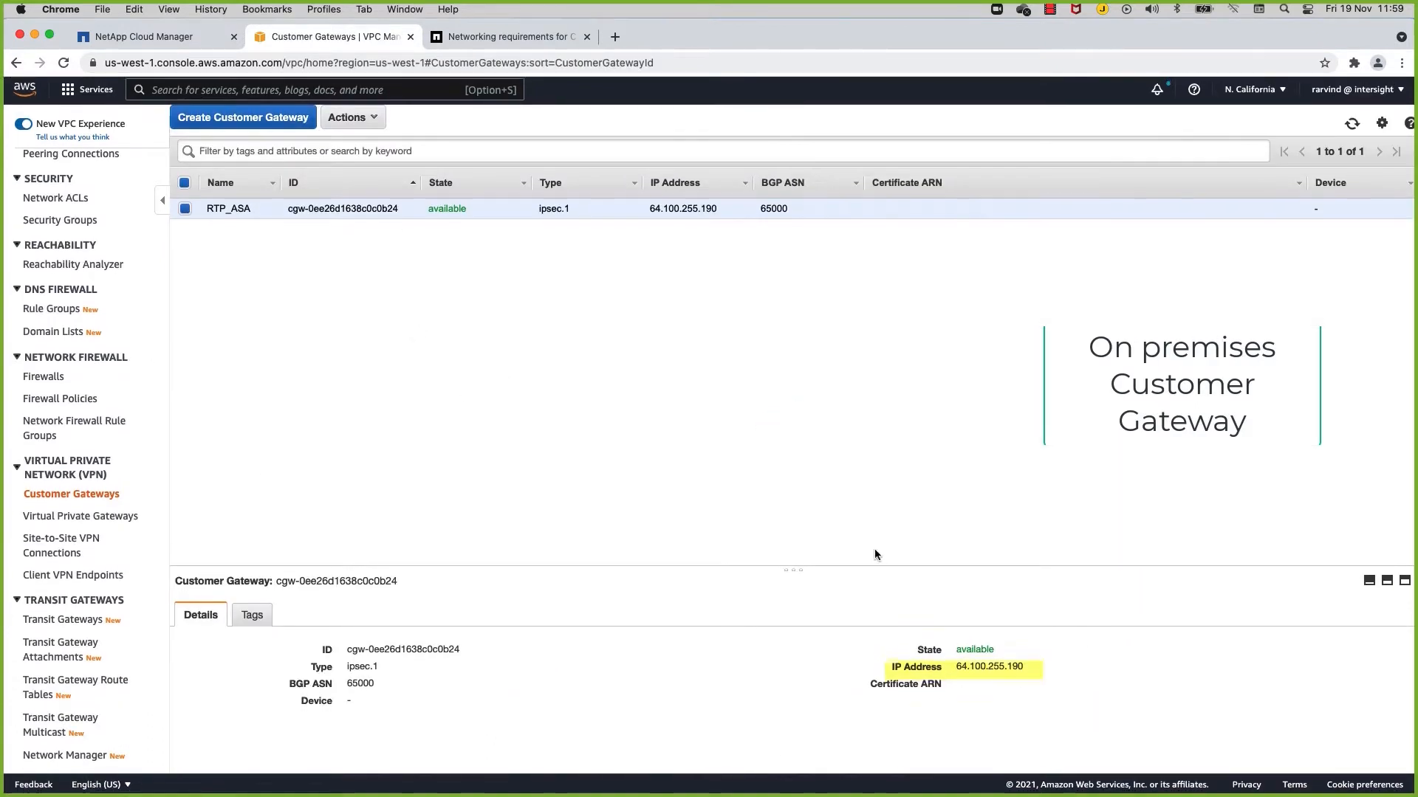
left_click_drag(958, 670, 1031, 670)
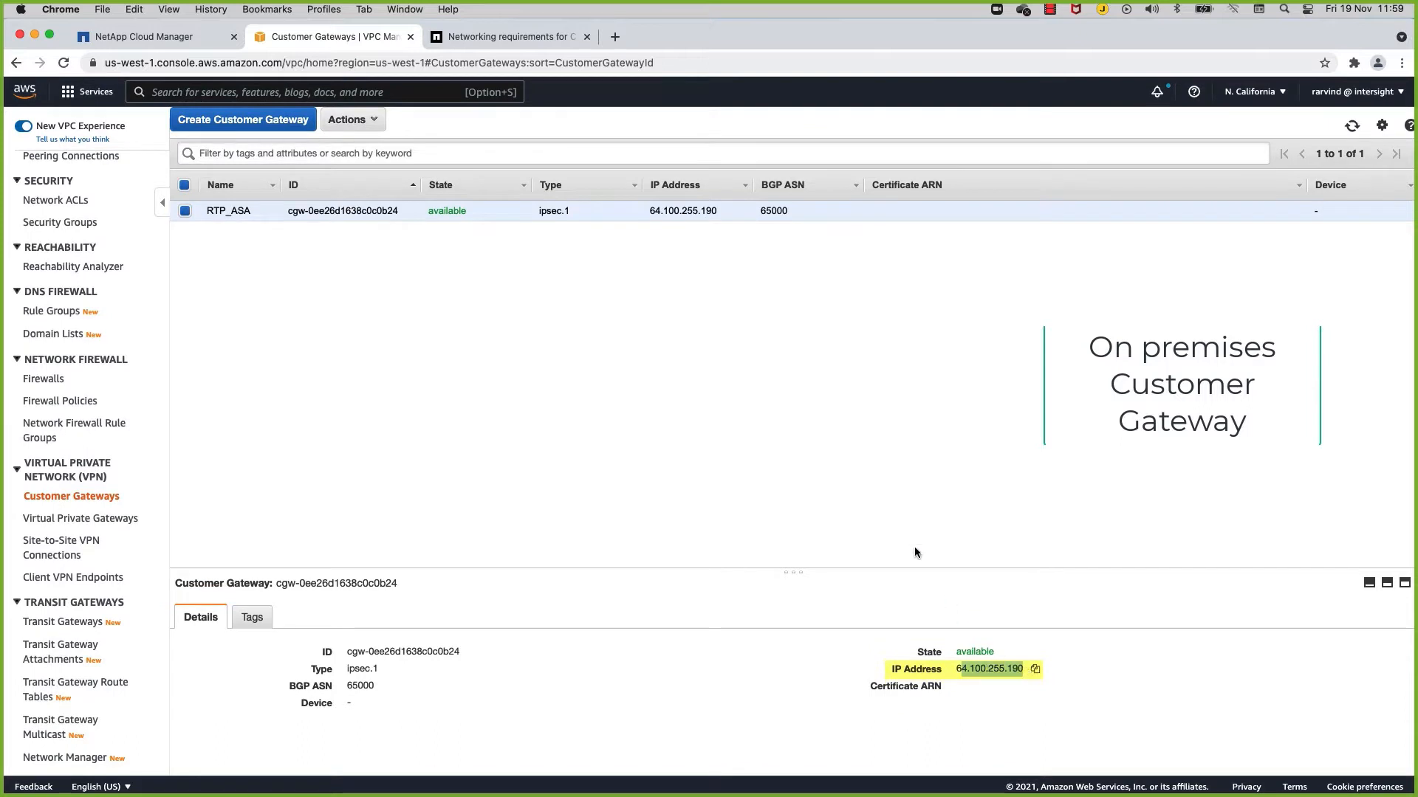
left_click(894, 512)
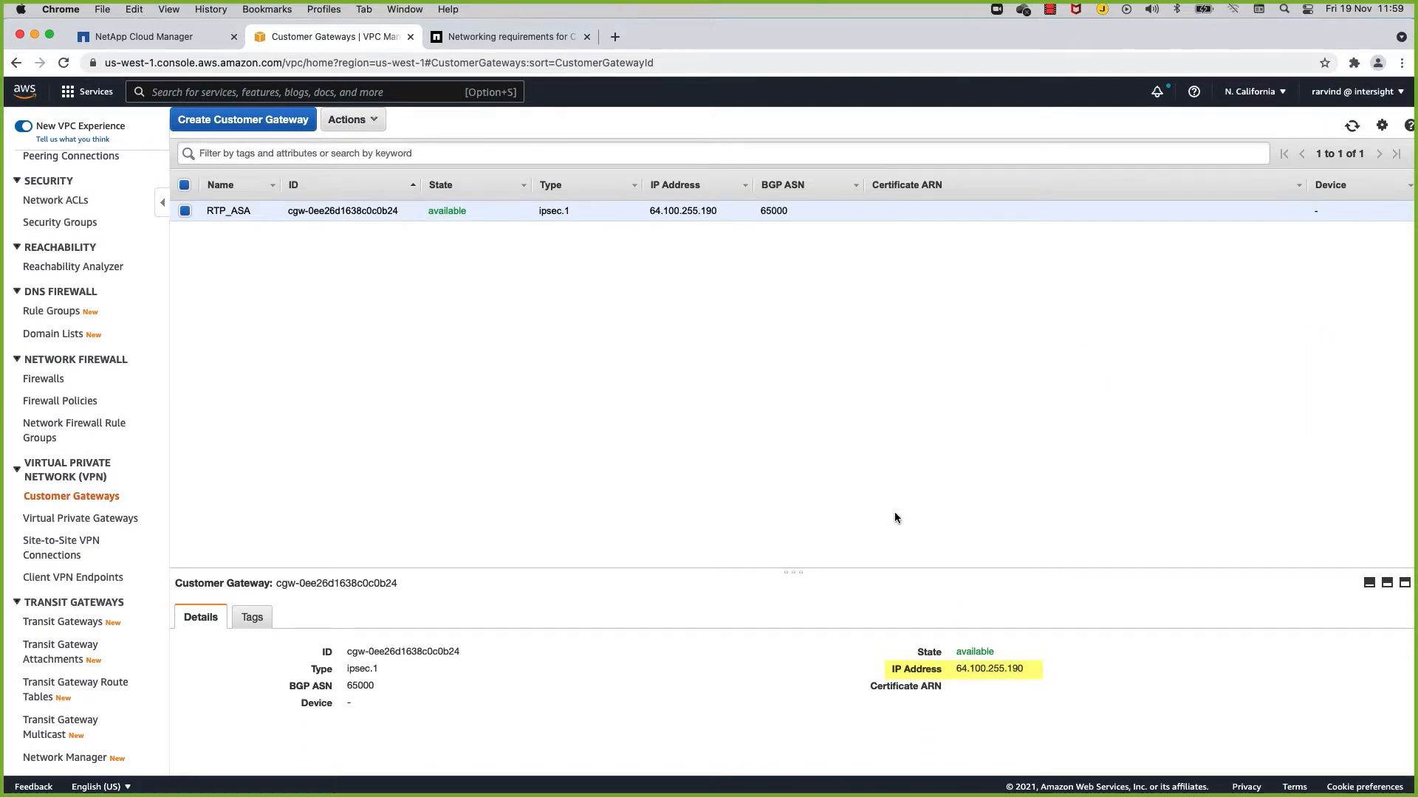
left_click(79, 520)
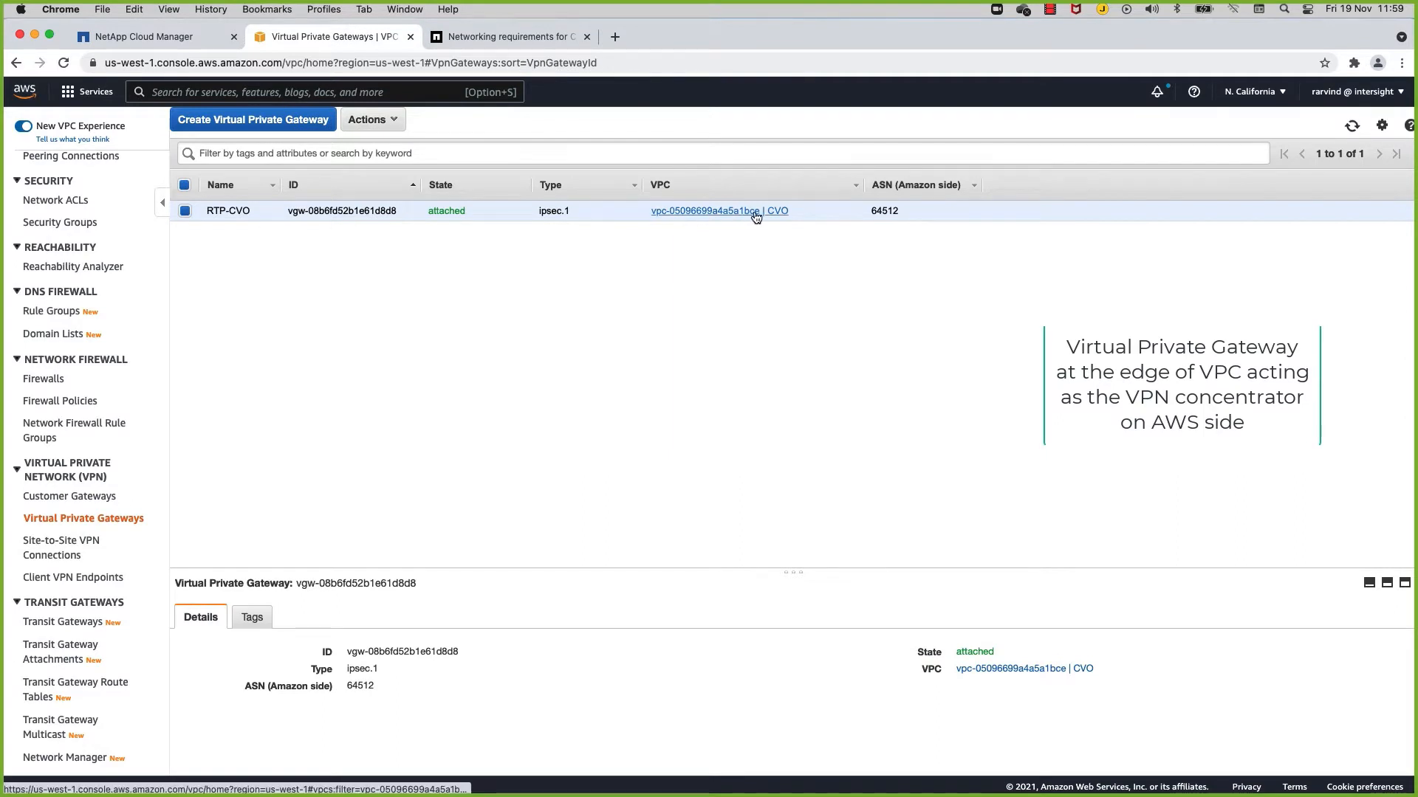
- Review the RTP_CVO site-to-site VPN connection, dismissing the notification, widening the Customer Gateway column and narrowing the Transit Gateway column
left_click(54, 553)
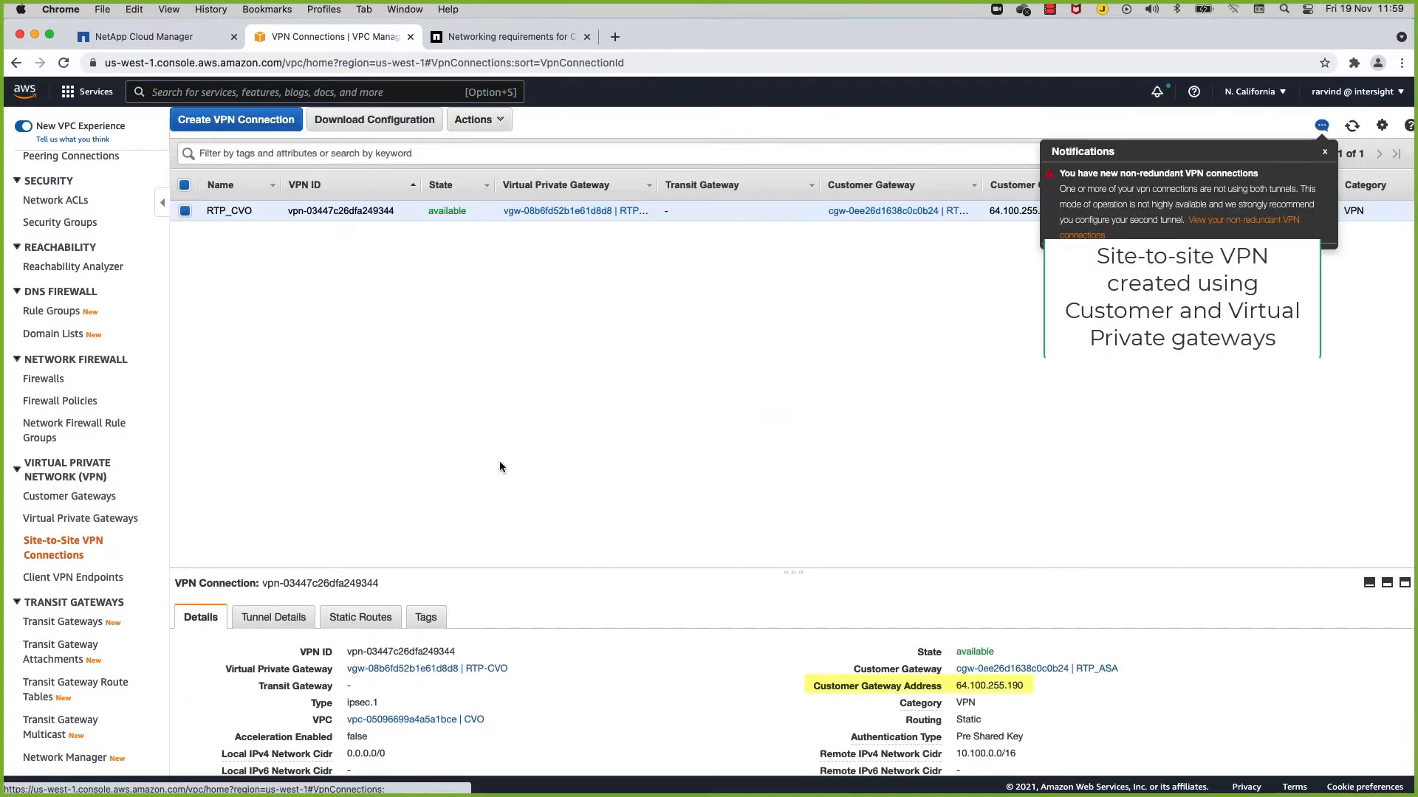
left_click(1325, 152)
left_click_drag(982, 190, 1037, 190)
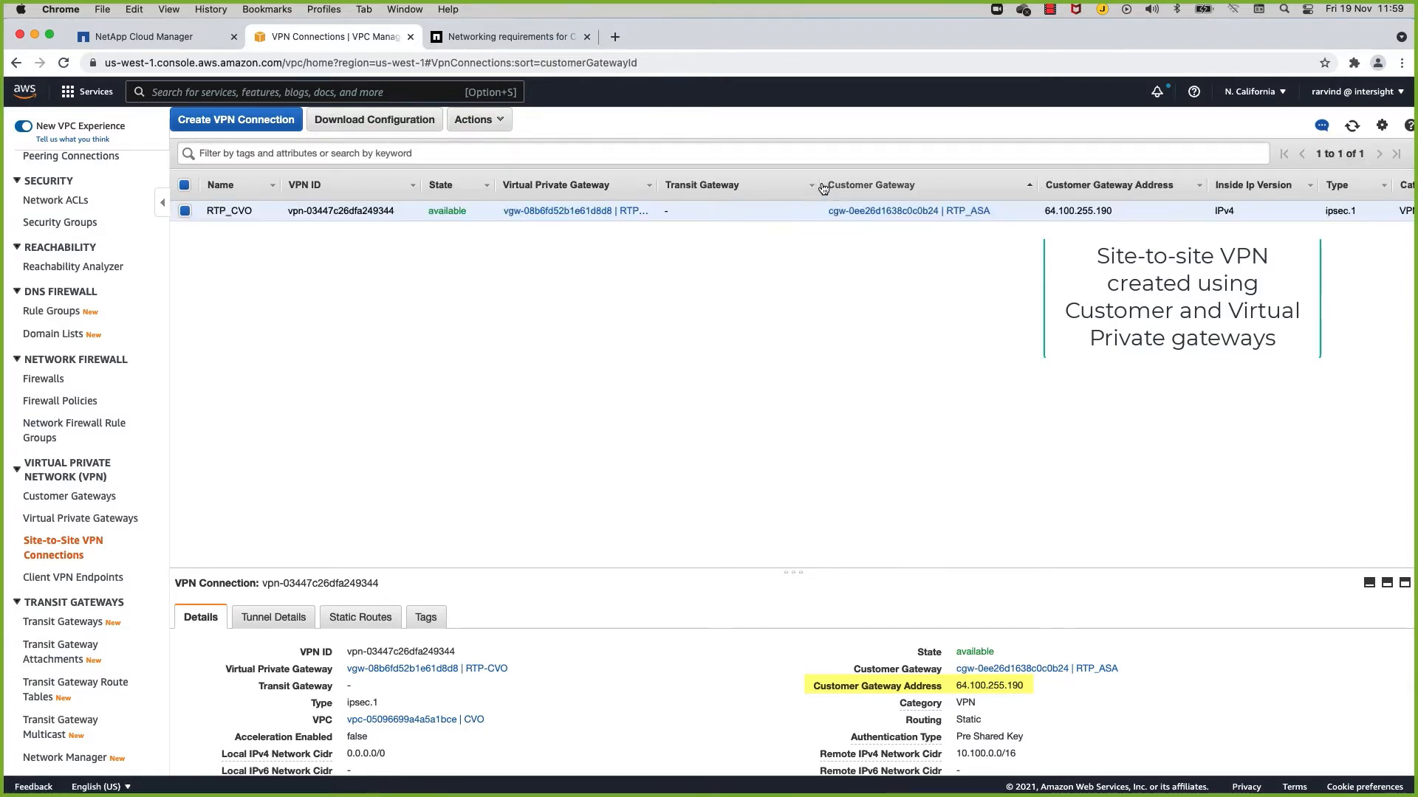
left_click_drag(819, 191, 757, 187)
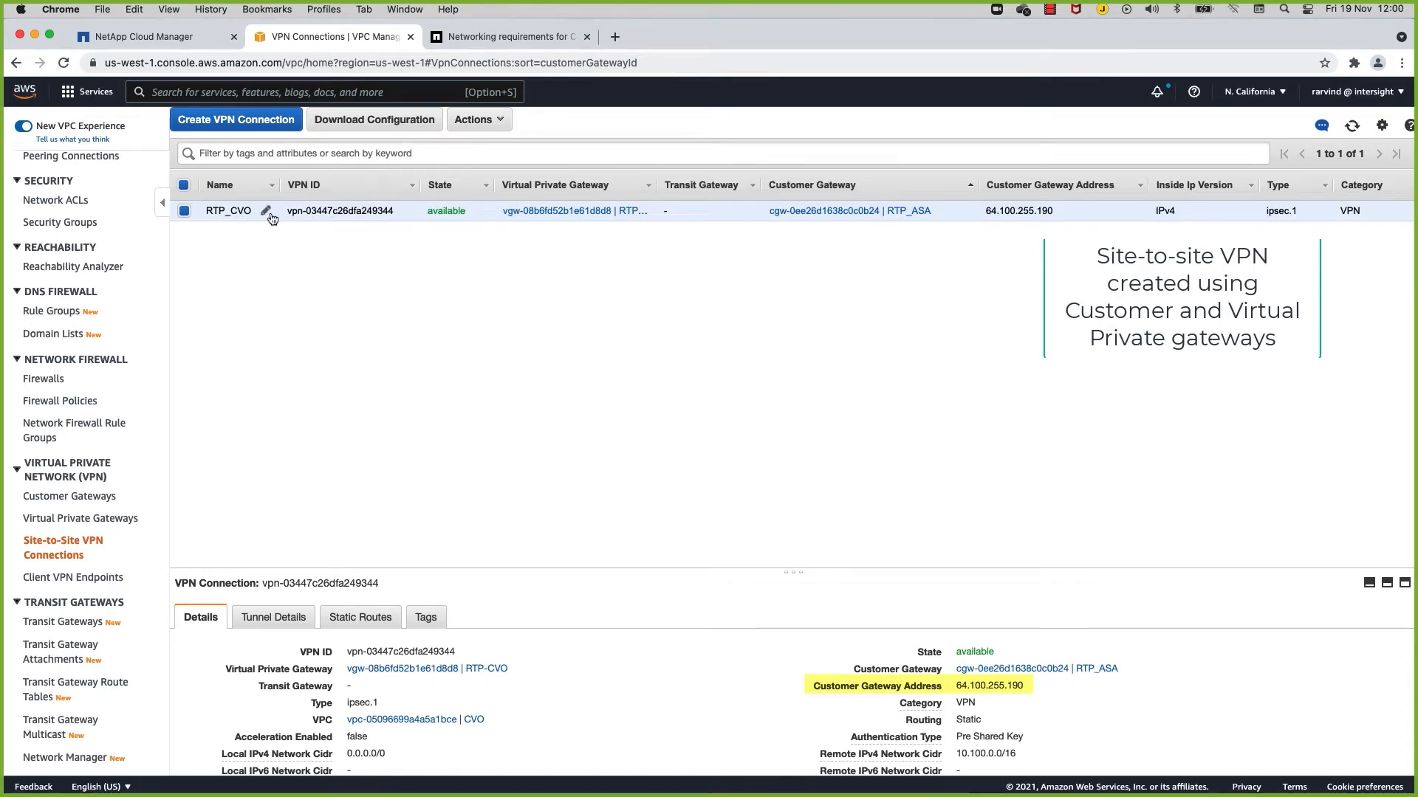
- Enlarge the details of the RTP_CVO VPN connection and check the status of its tunnels
left_click_drag(793, 572, 796, 379)
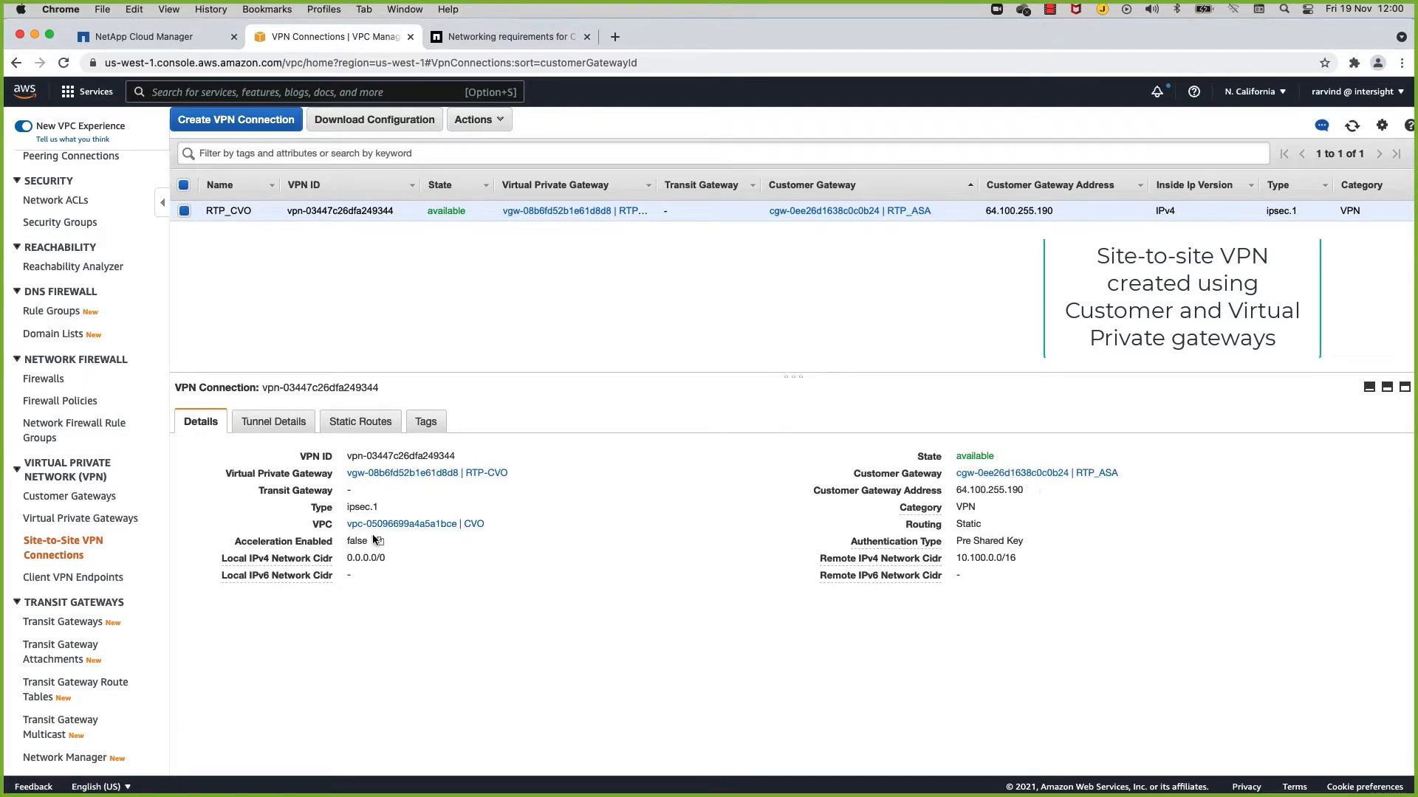
left_click(272, 432)
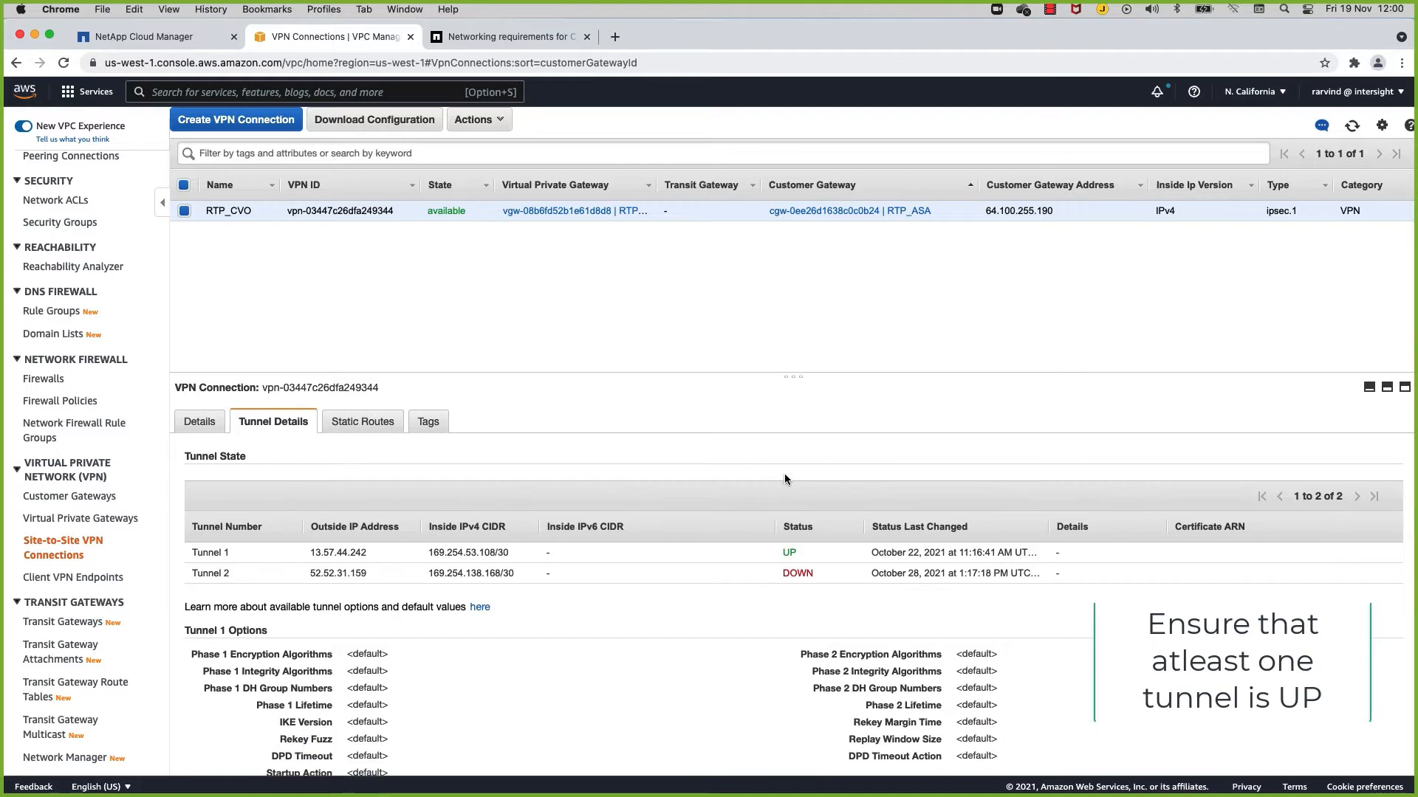
scroll(293, 485, "down", 2)
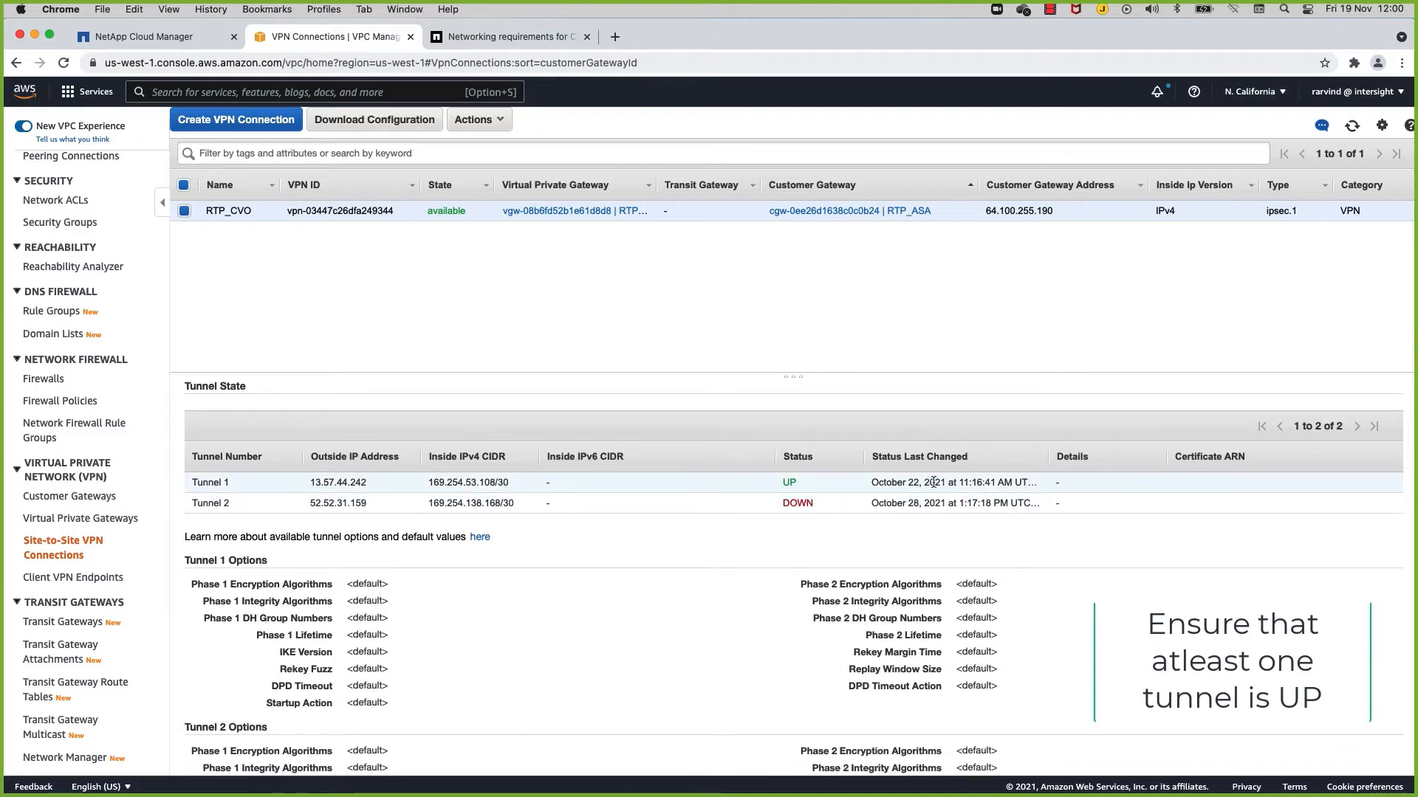
scroll(609, 487, "down", 2)
scroll(609, 487, "up", 4)
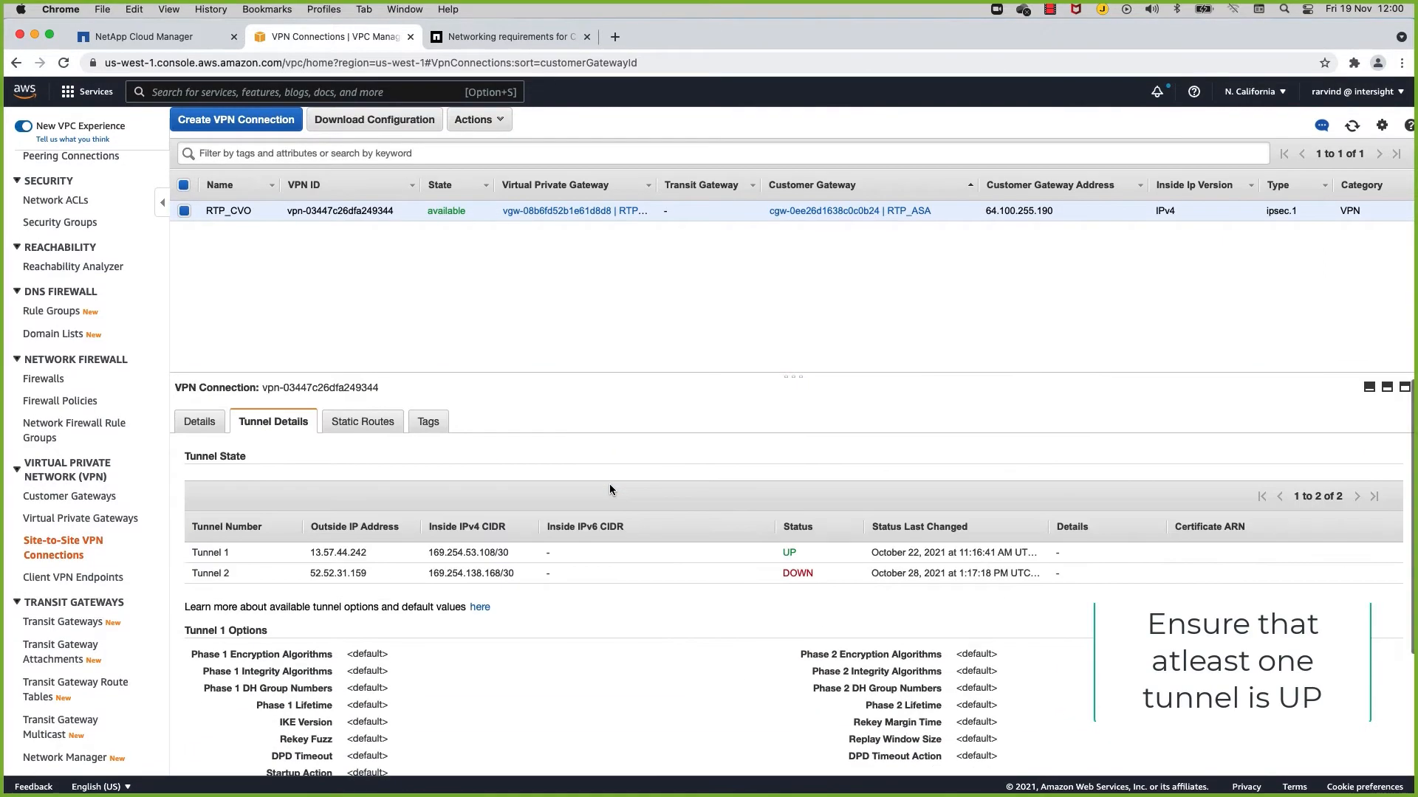
- Examine the static route IP prefixes of the RTP_CVO VPN connection and return to its general details
left_click(370, 422)
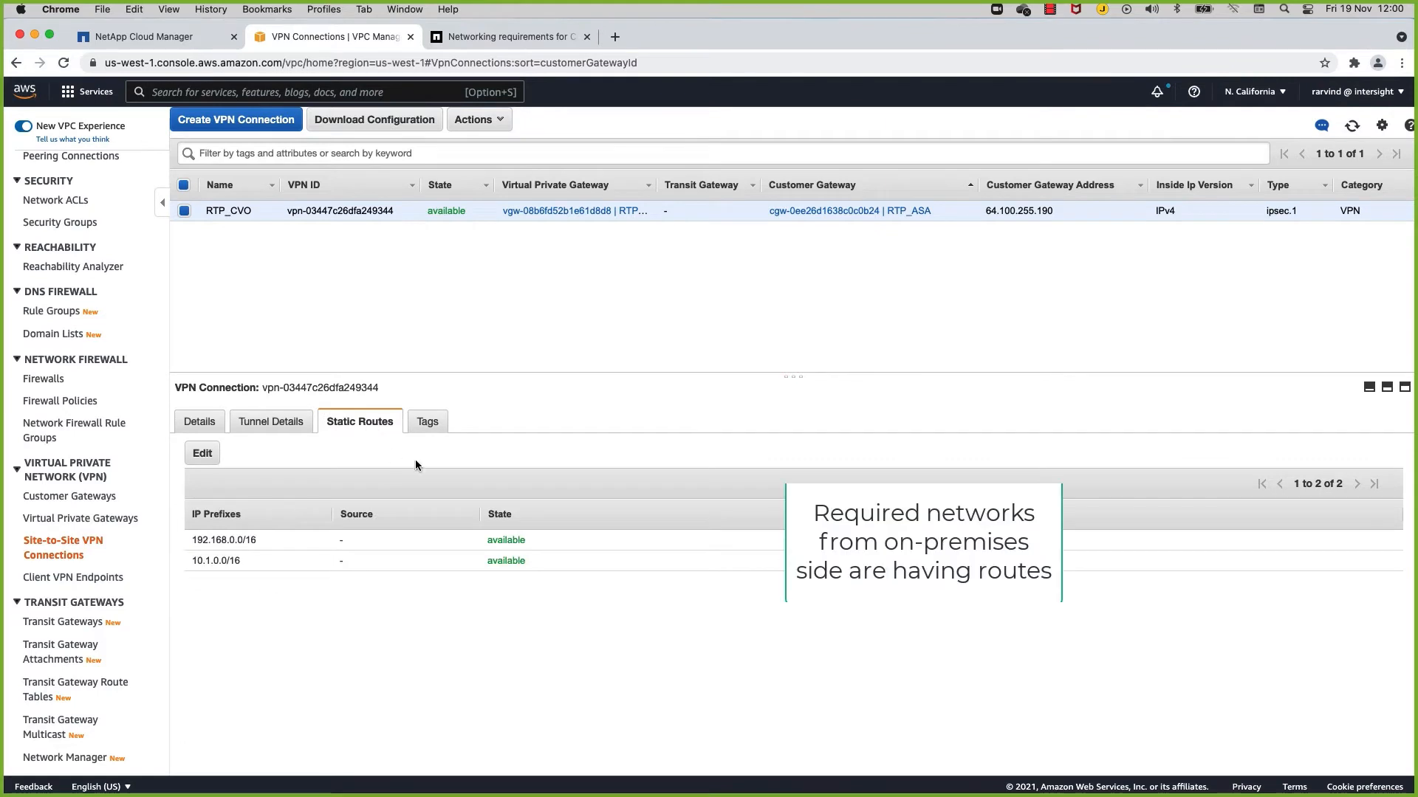
left_click_drag(186, 541, 269, 539)
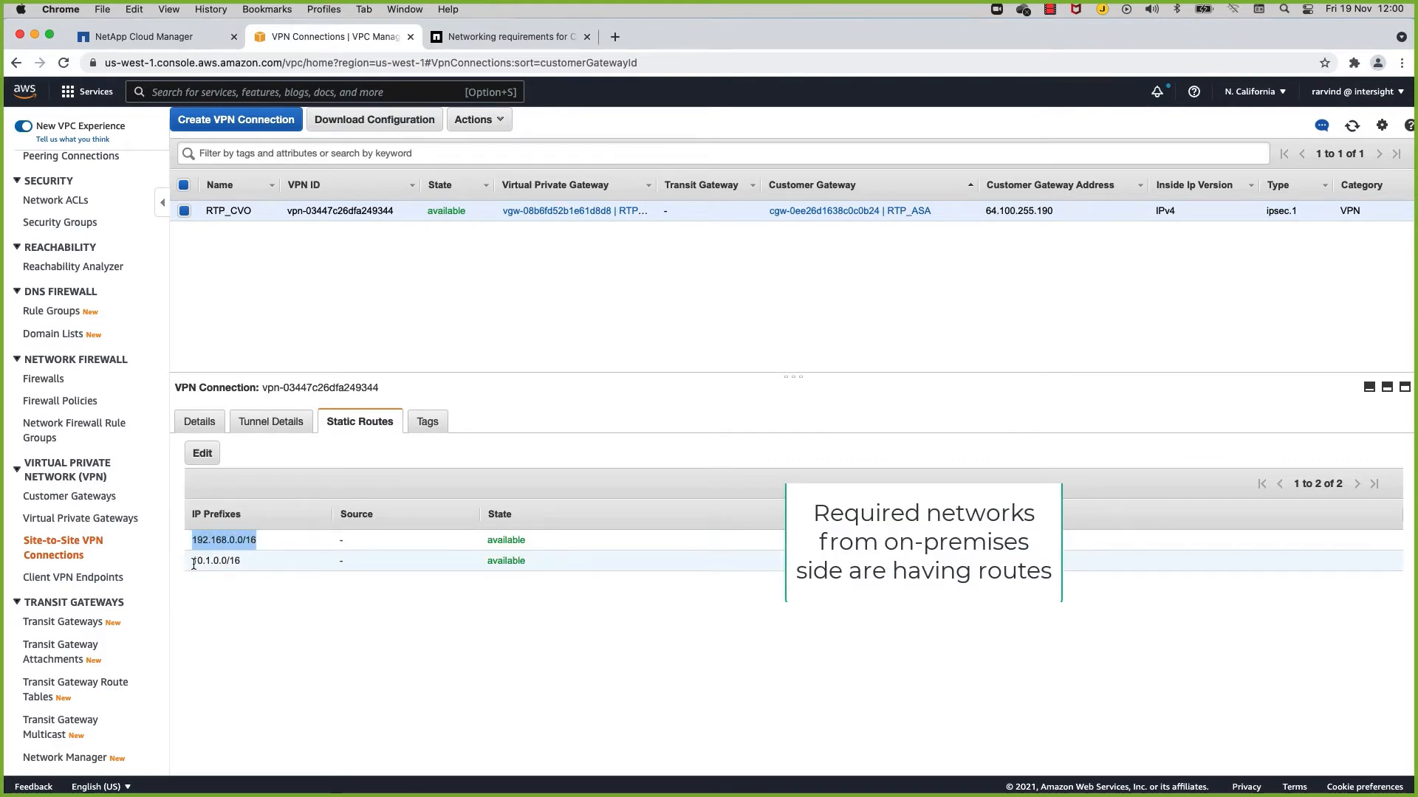
left_click_drag(193, 564, 275, 561)
left_click(266, 591)
left_click(216, 427)
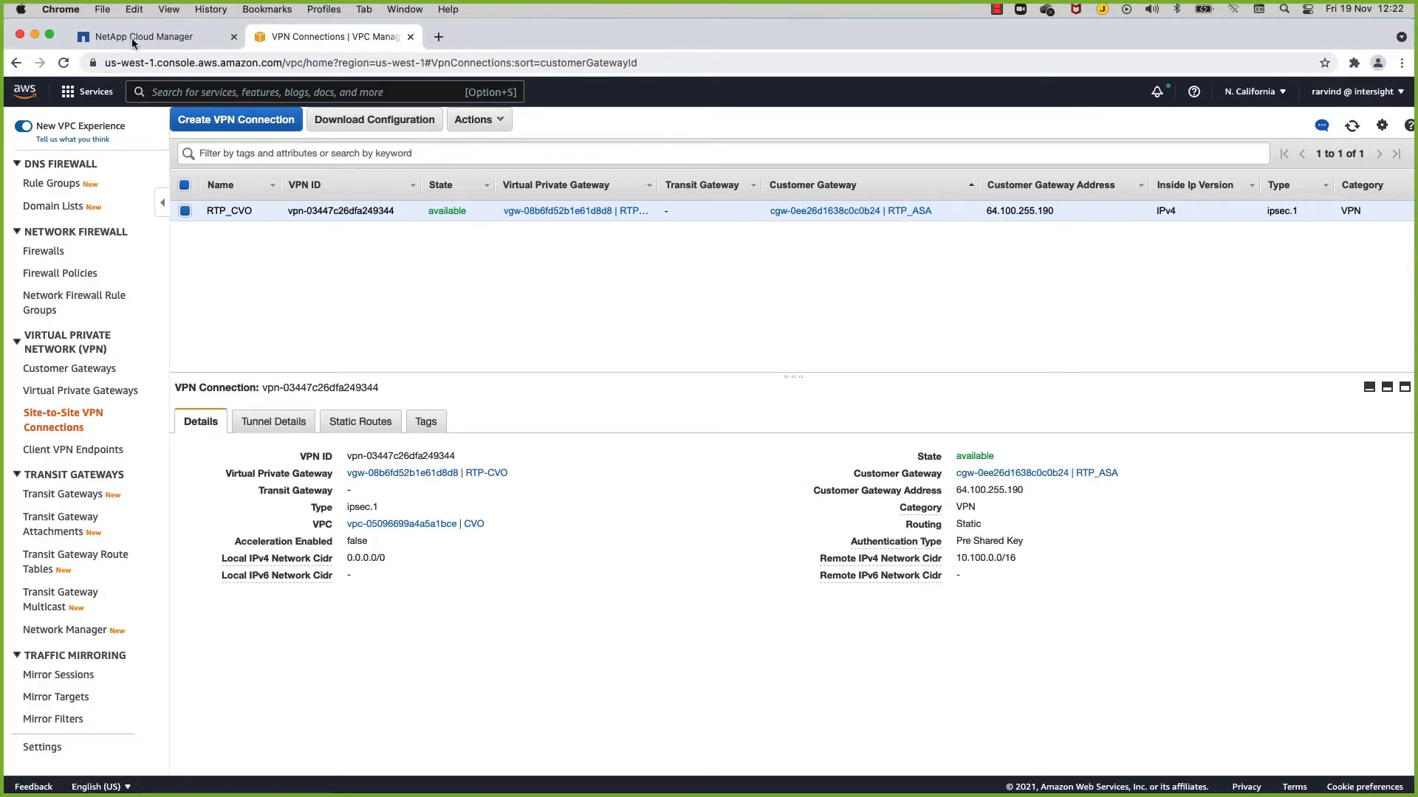
- Switch to NetApp Cloud Manager and start adding an On-Premises ONTAP working environment
left_click(132, 38)
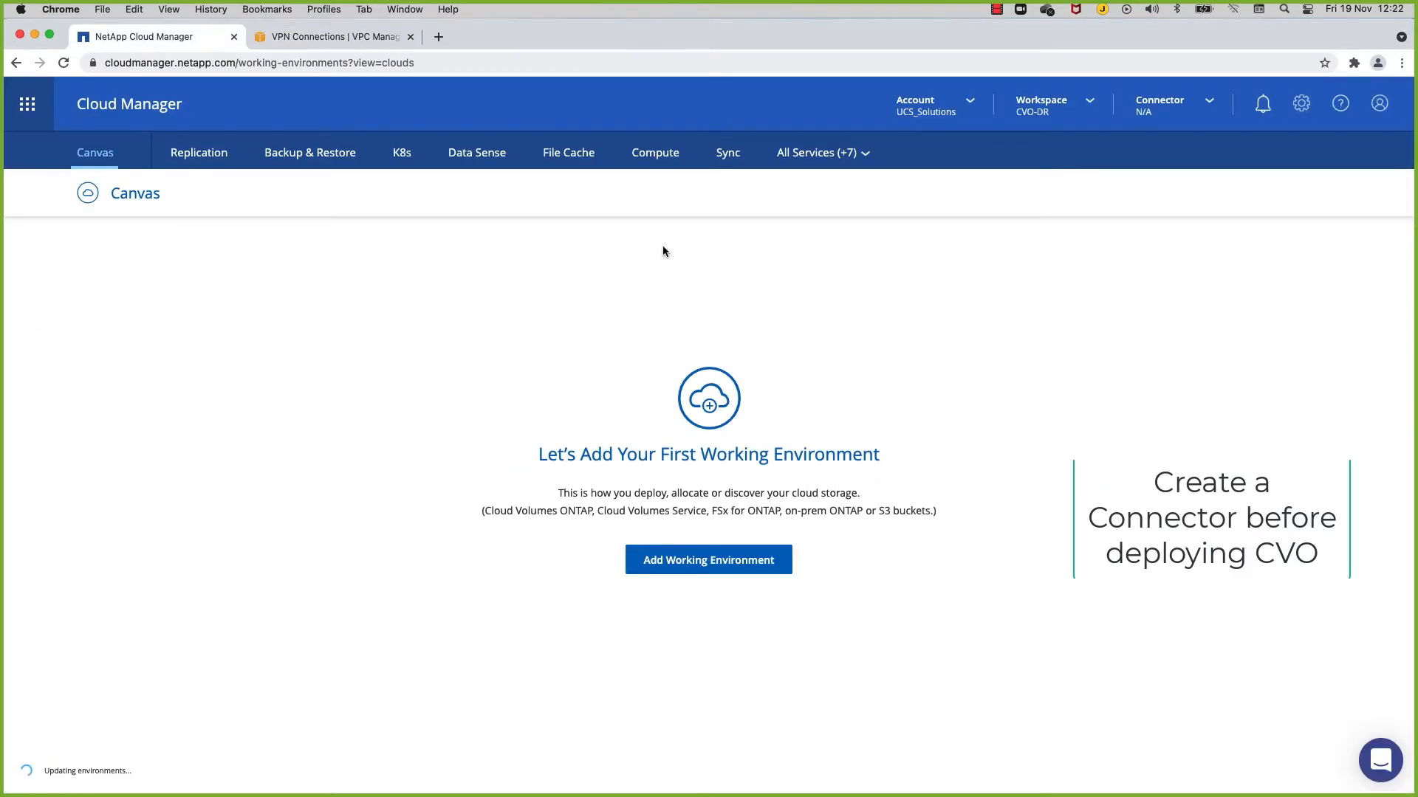
left_click(731, 567)
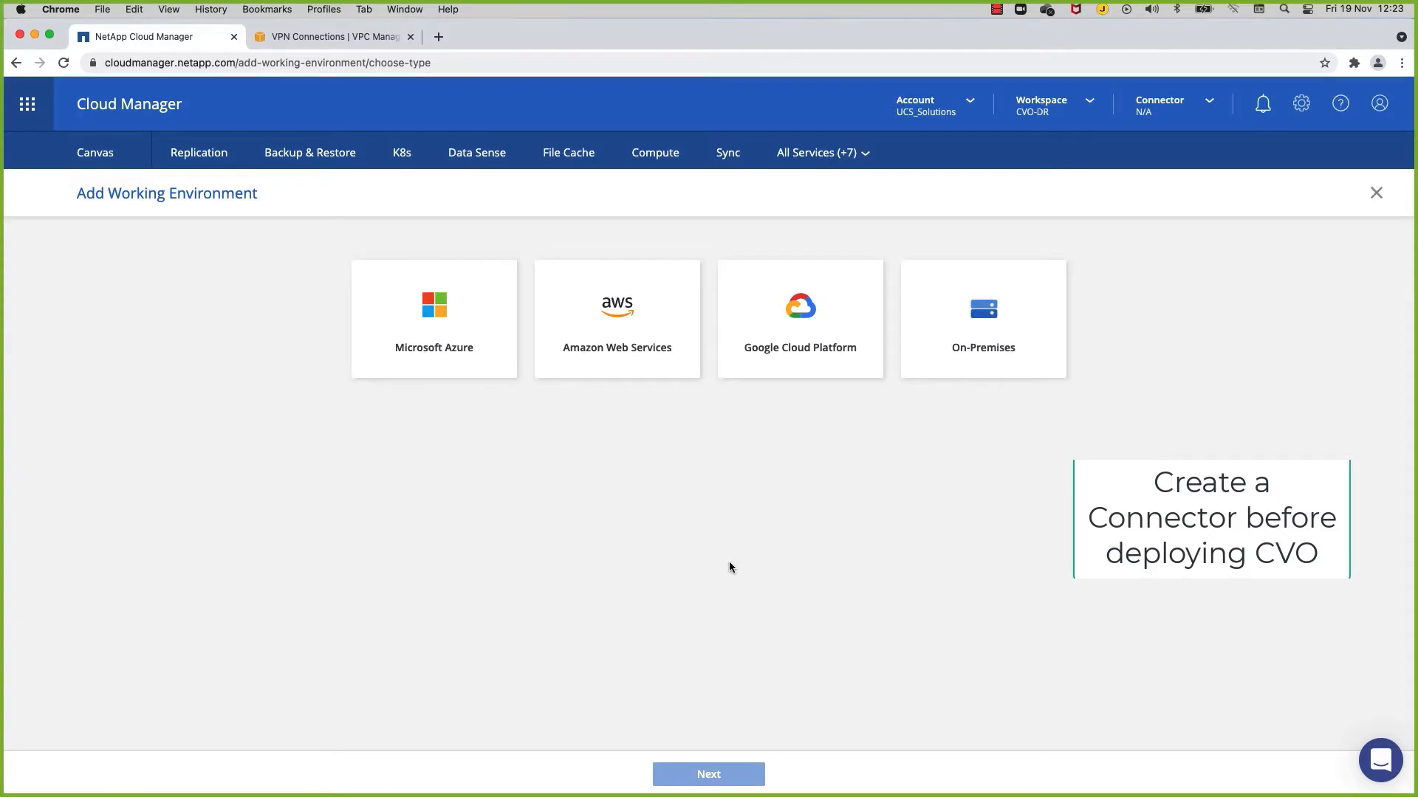
left_click(1026, 347)
left_click(708, 465)
left_click(712, 775)
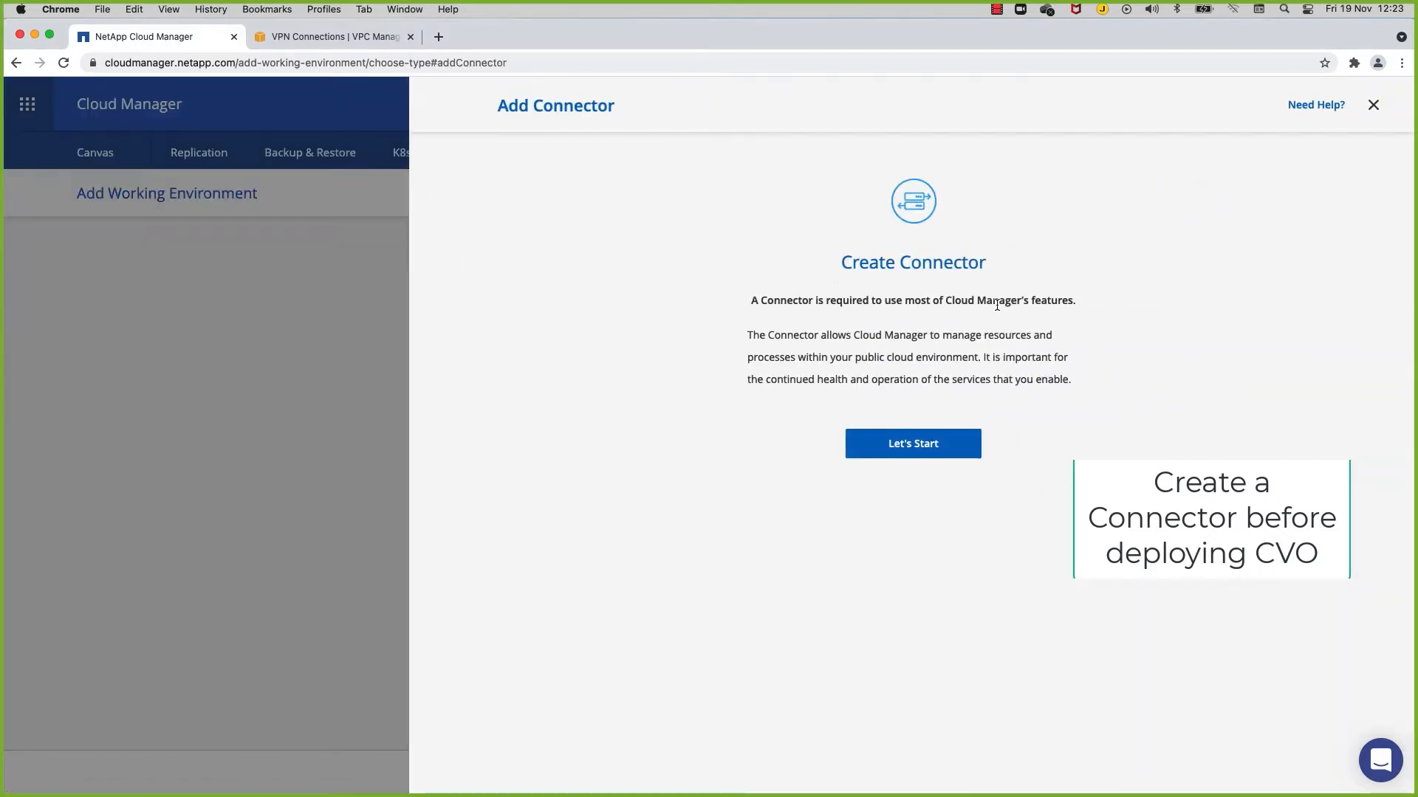
- Start creating a Connector with Amazon Web Services as the provider and proceed past the requirements to the AWS credentials
left_click(921, 445)
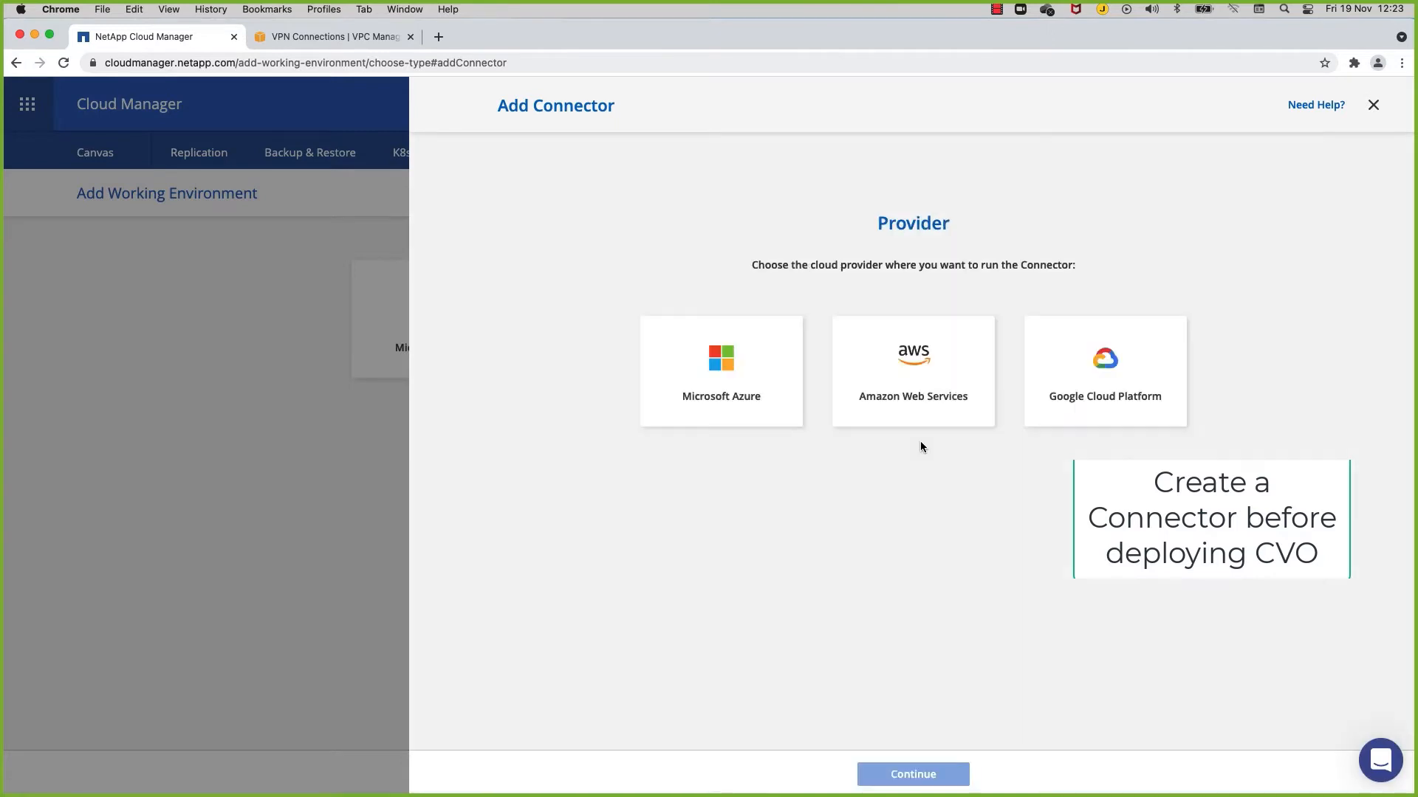
left_click(911, 409)
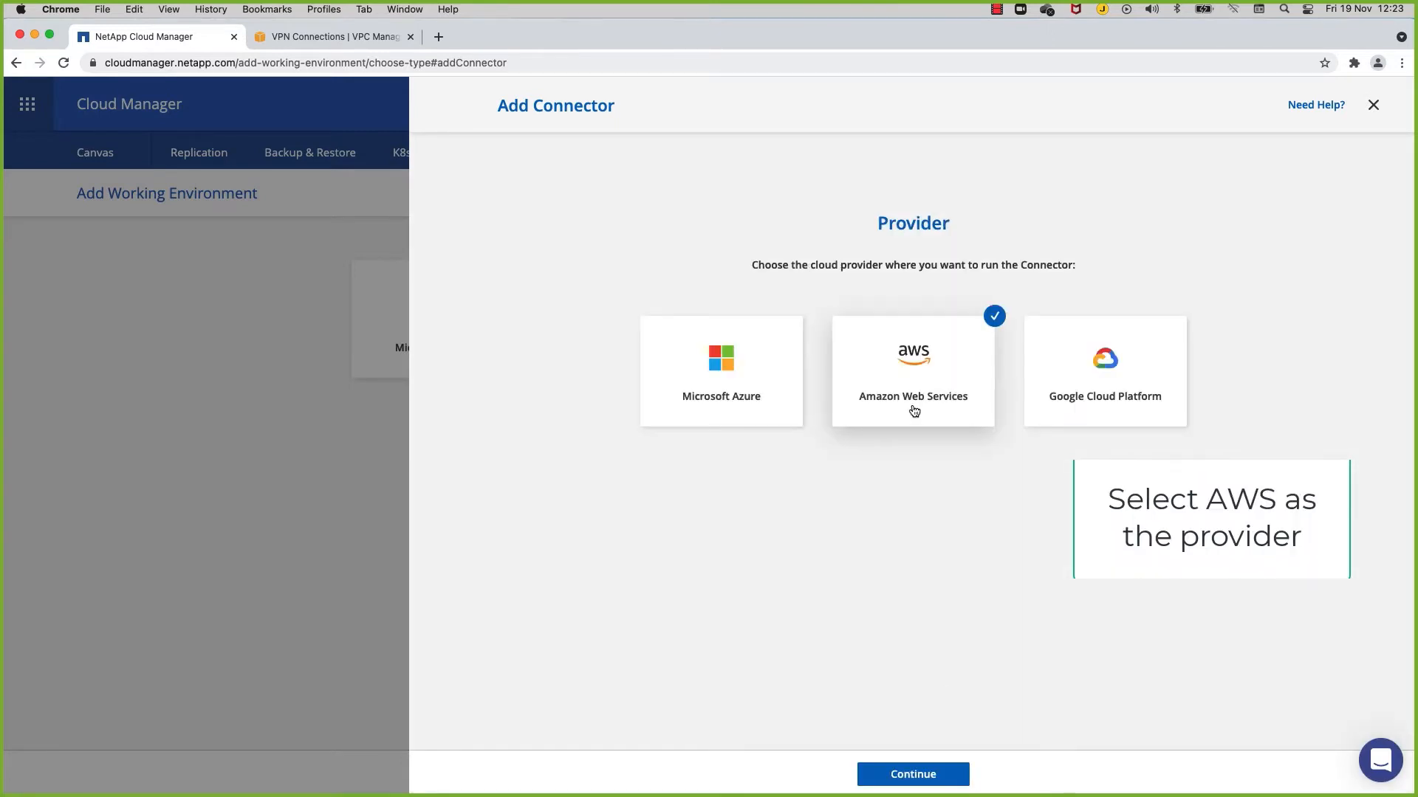
left_click(940, 781)
left_click(987, 476)
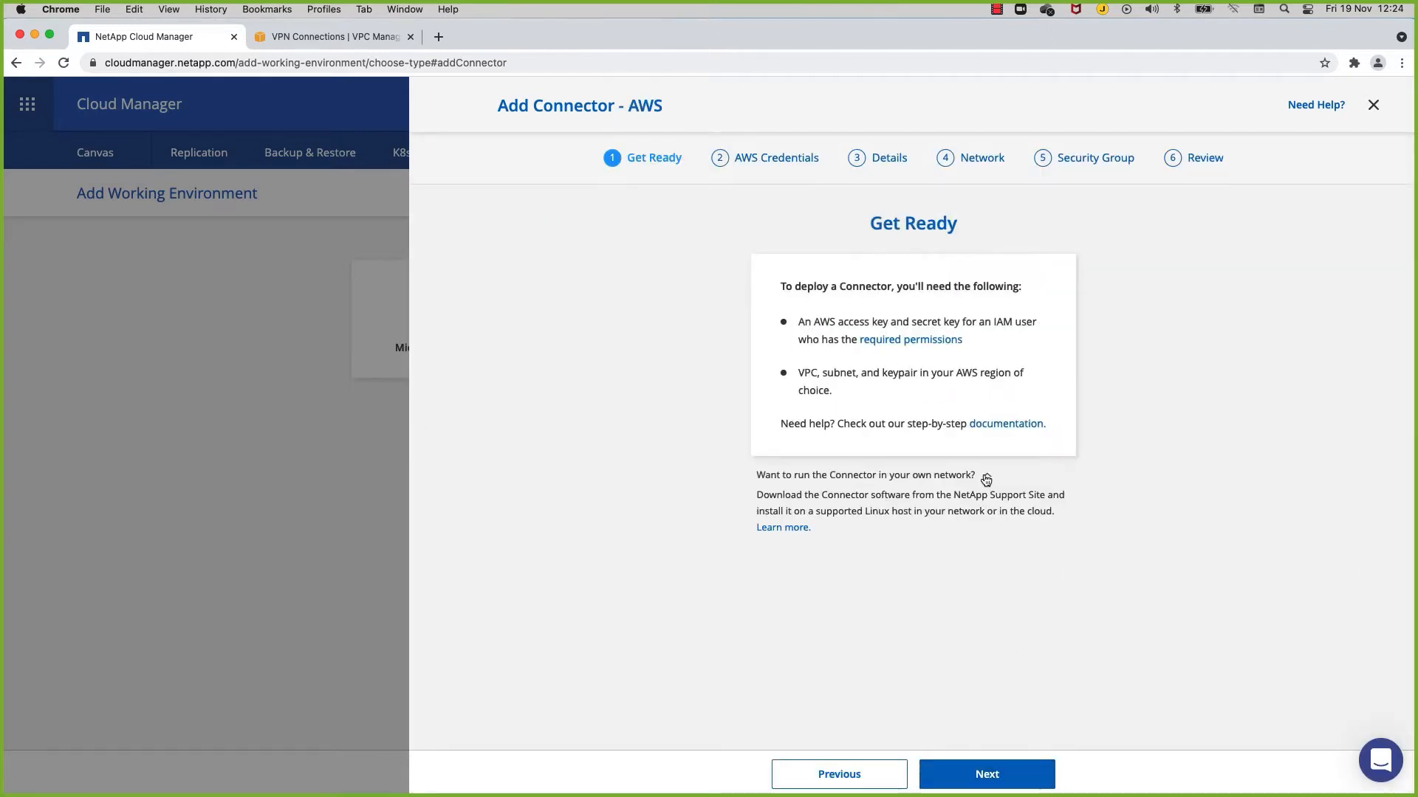
left_click(993, 774)
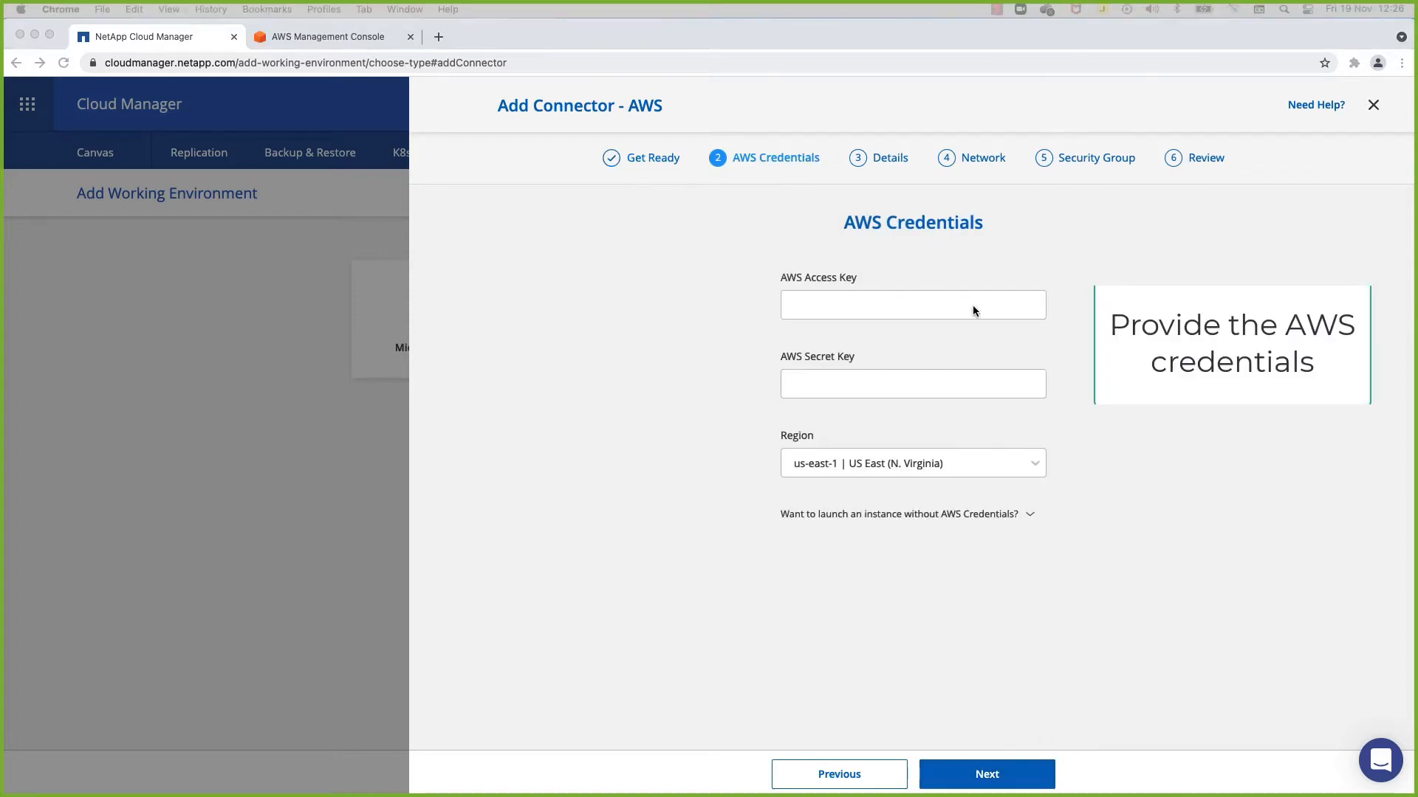
- Enter the AWS access key and AWS secret key, and set the region to us-west-1 | US West (N. California)
left_click(972, 307)
key("super+v")
key("Tab")
left_click(902, 382)
key("super+v")
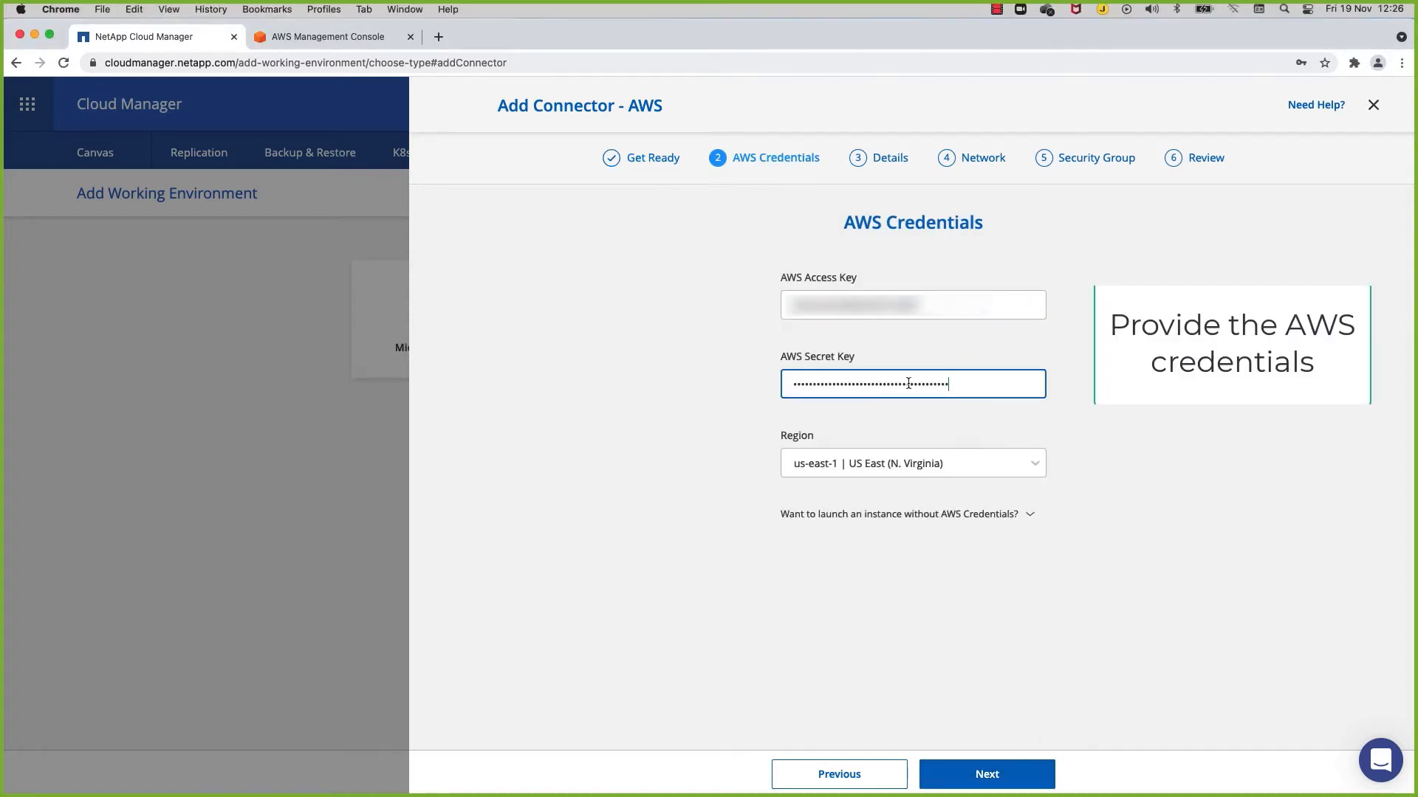
left_click(974, 463)
left_click(937, 553)
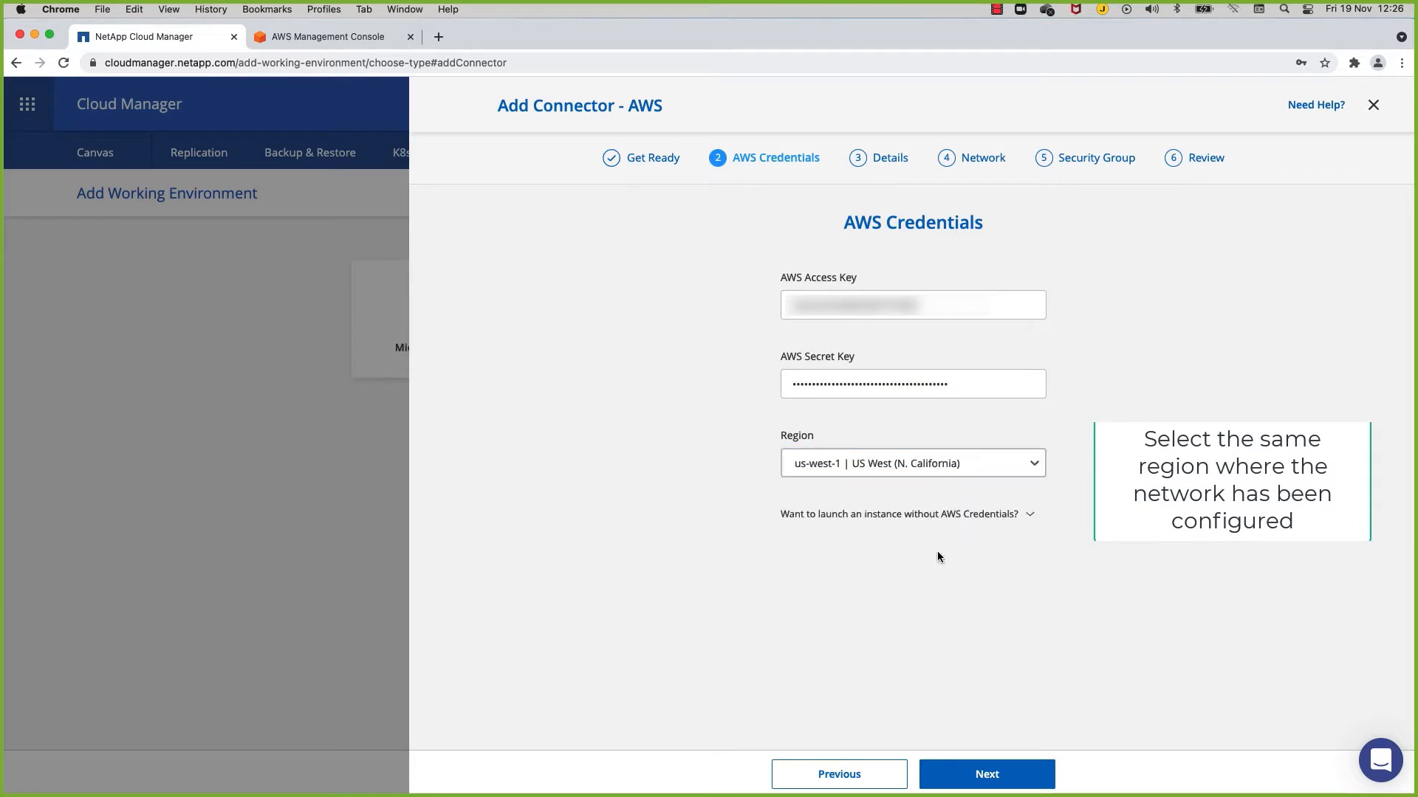
left_click(987, 775)
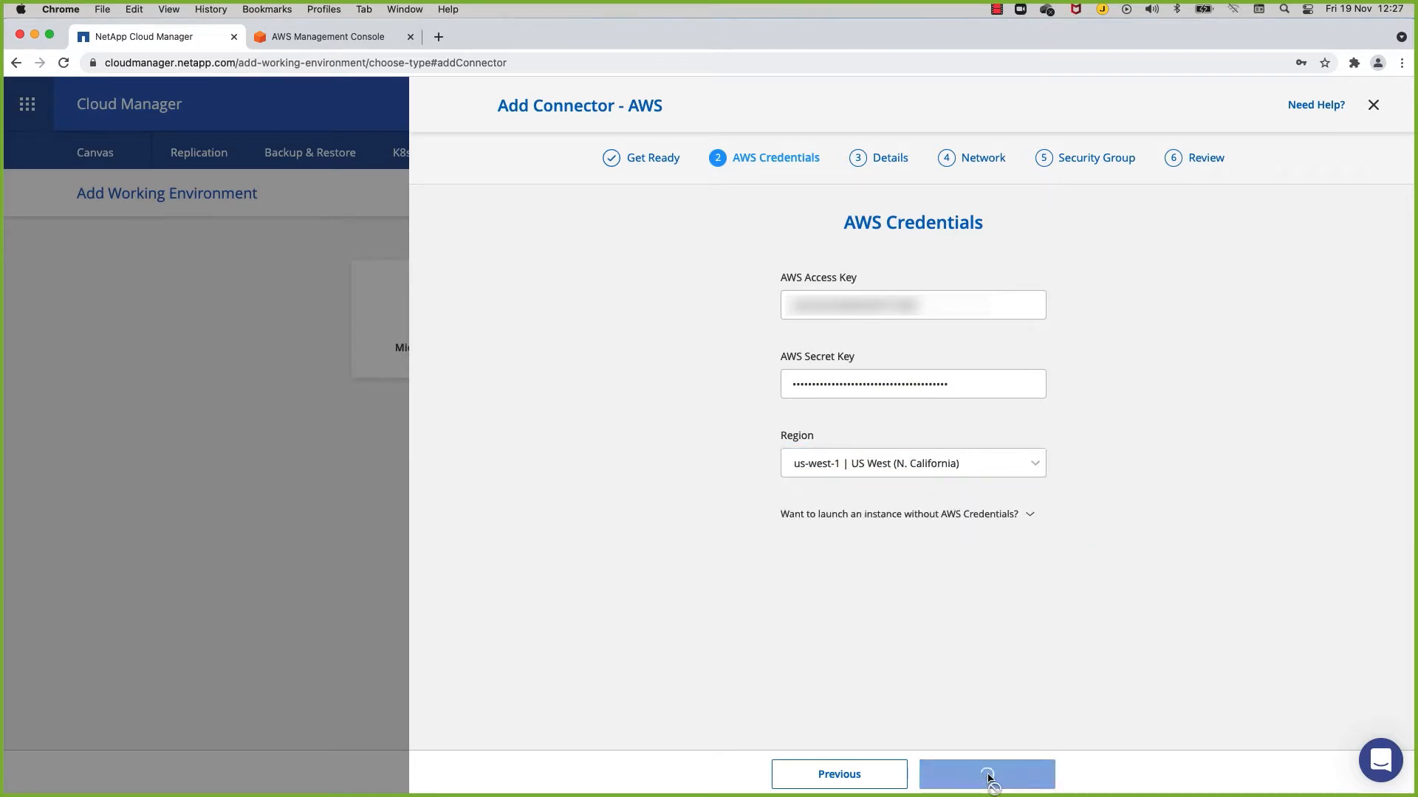
- Name the connector instance aws-connector-cvo-nc and proceed to the network settings
left_click(797, 305)
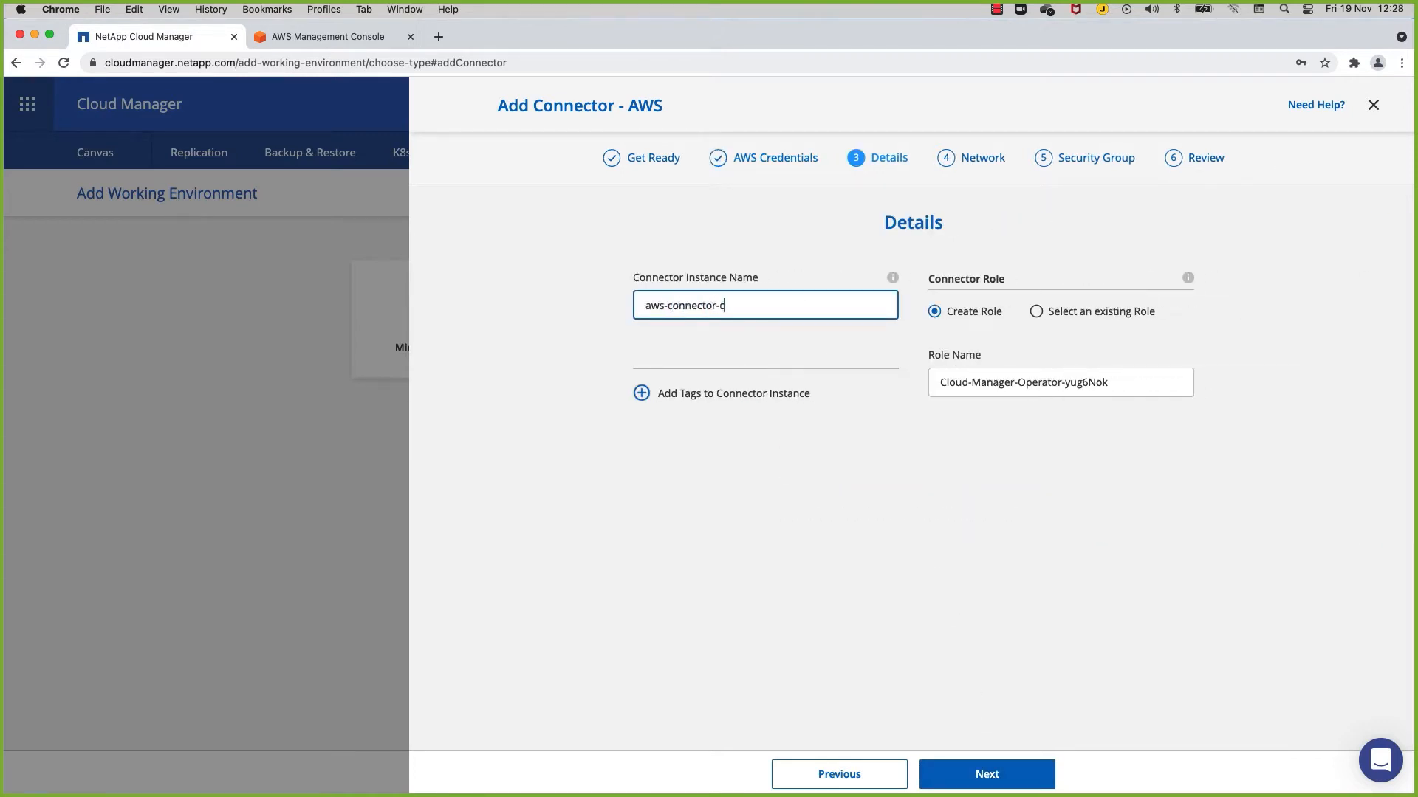
left_click(996, 773)
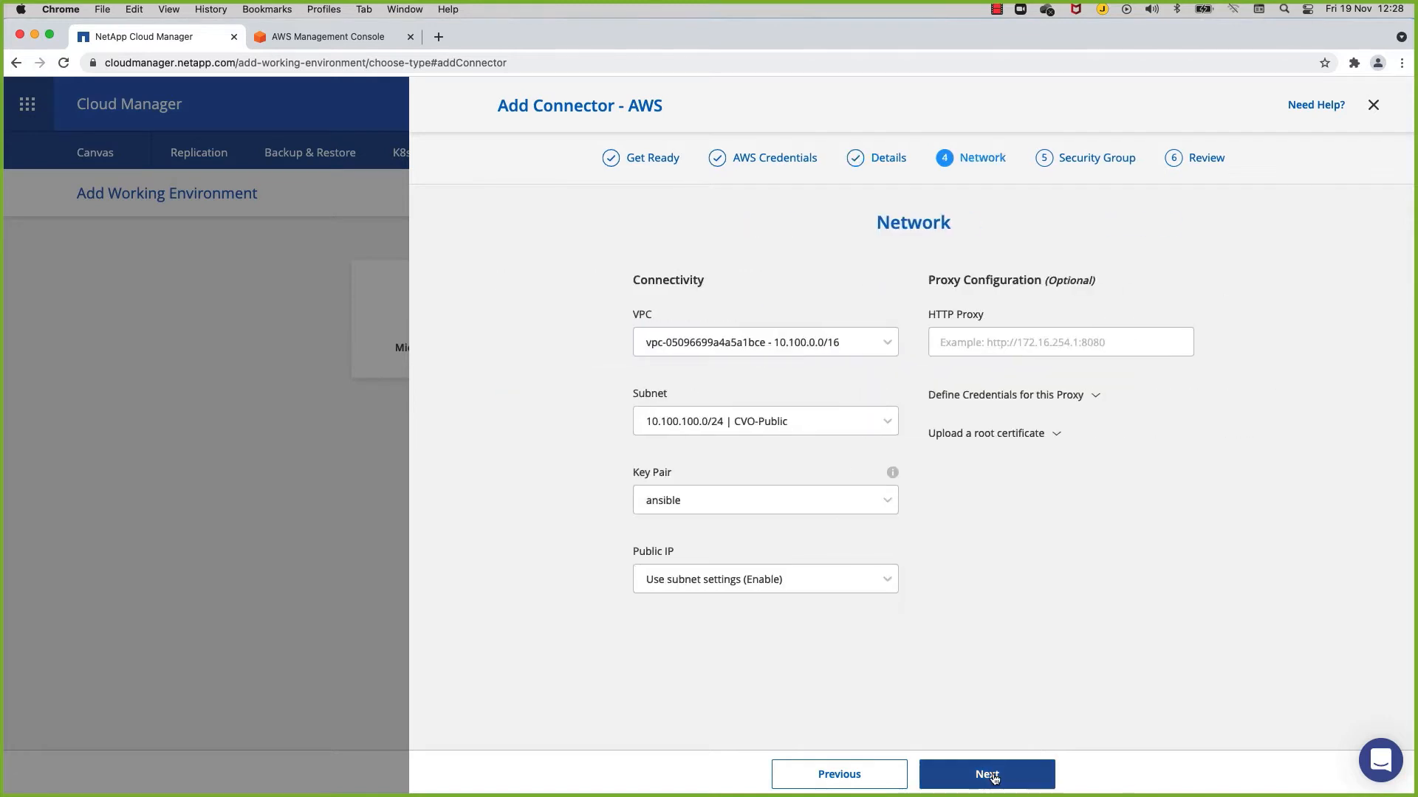
- Configure the connector's network with the CVO VPC (10.100.0.0/16), the CVO-Public subnet 10.100.100.0/24 and the fp_cvo key pair
left_click(892, 344)
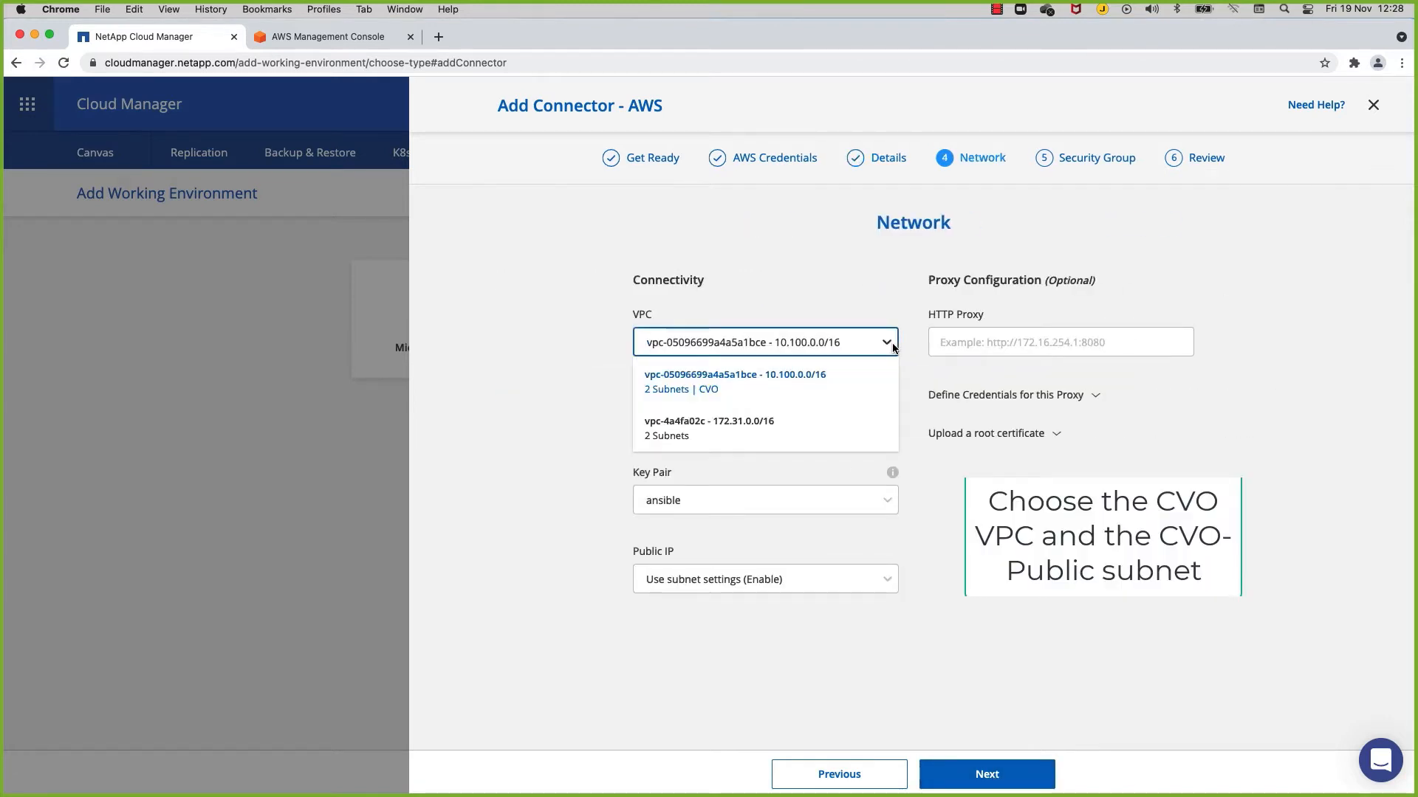
left_click(730, 390)
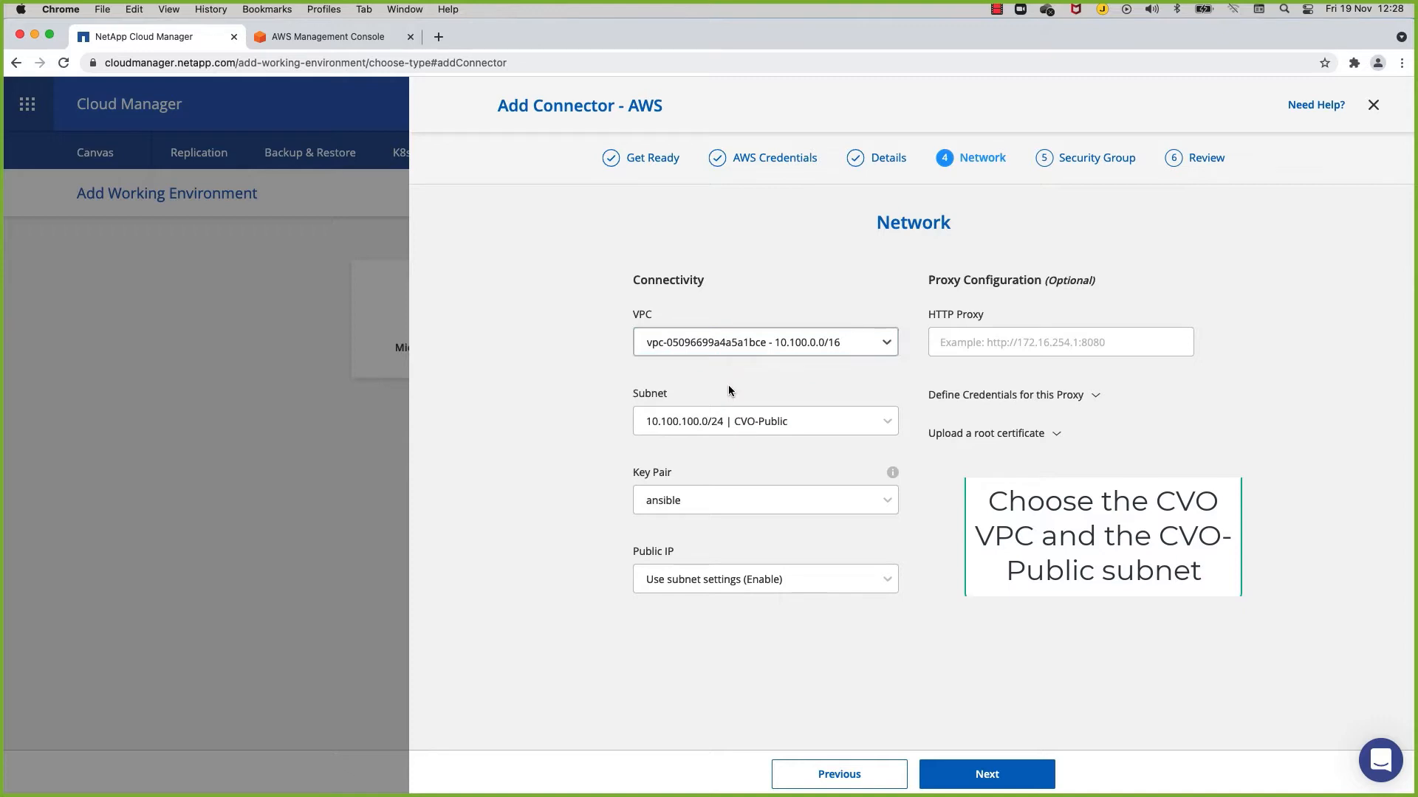
left_click(786, 426)
left_click(750, 464)
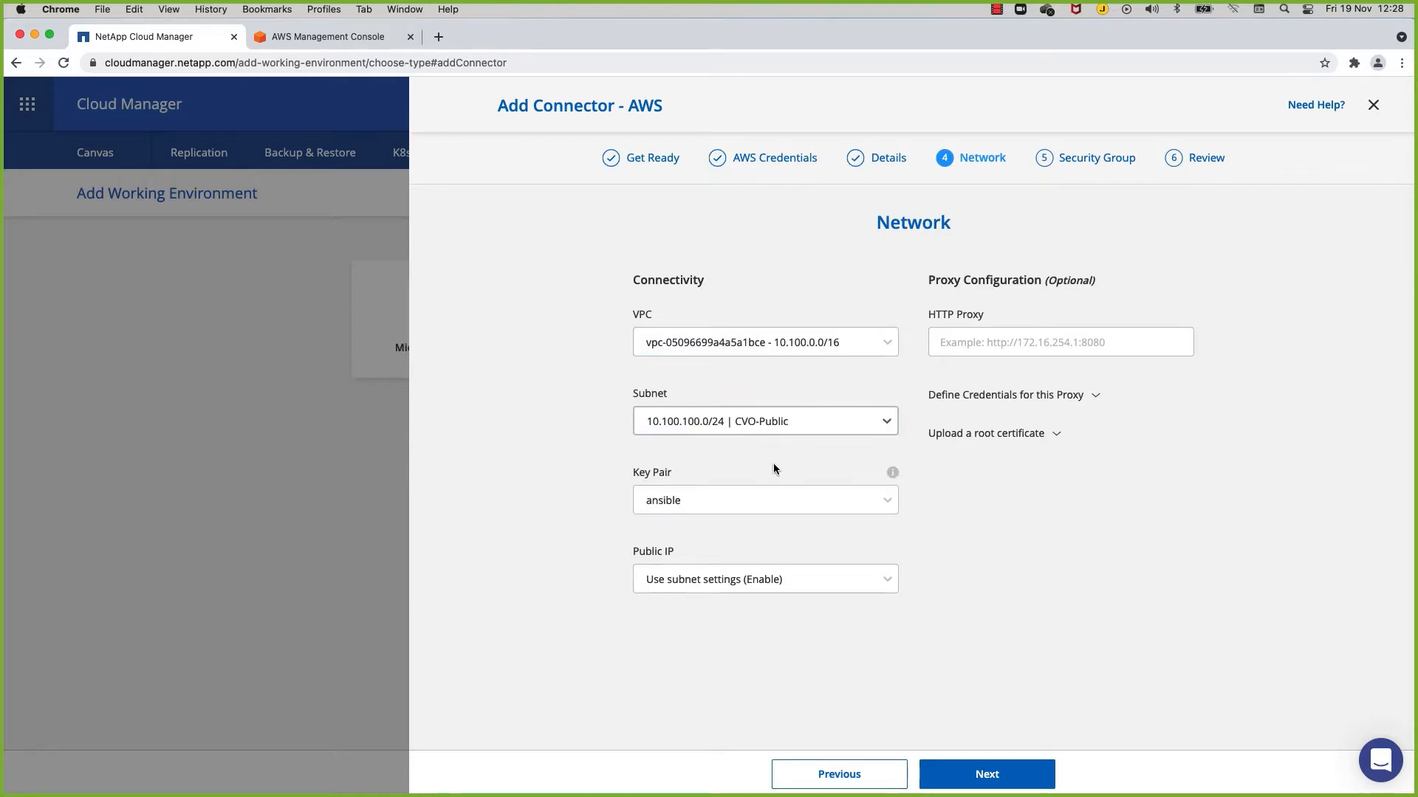
left_click(774, 498)
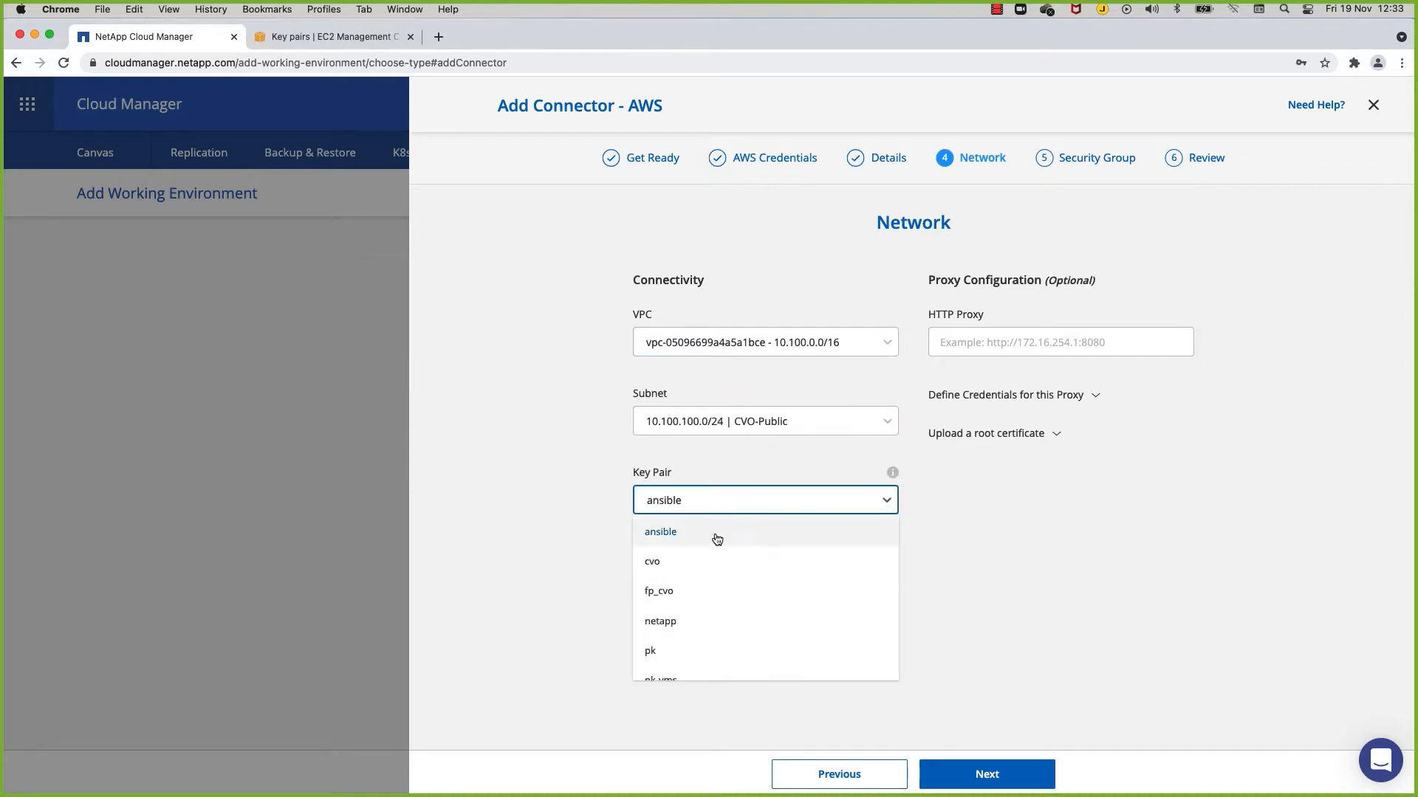
left_click(671, 593)
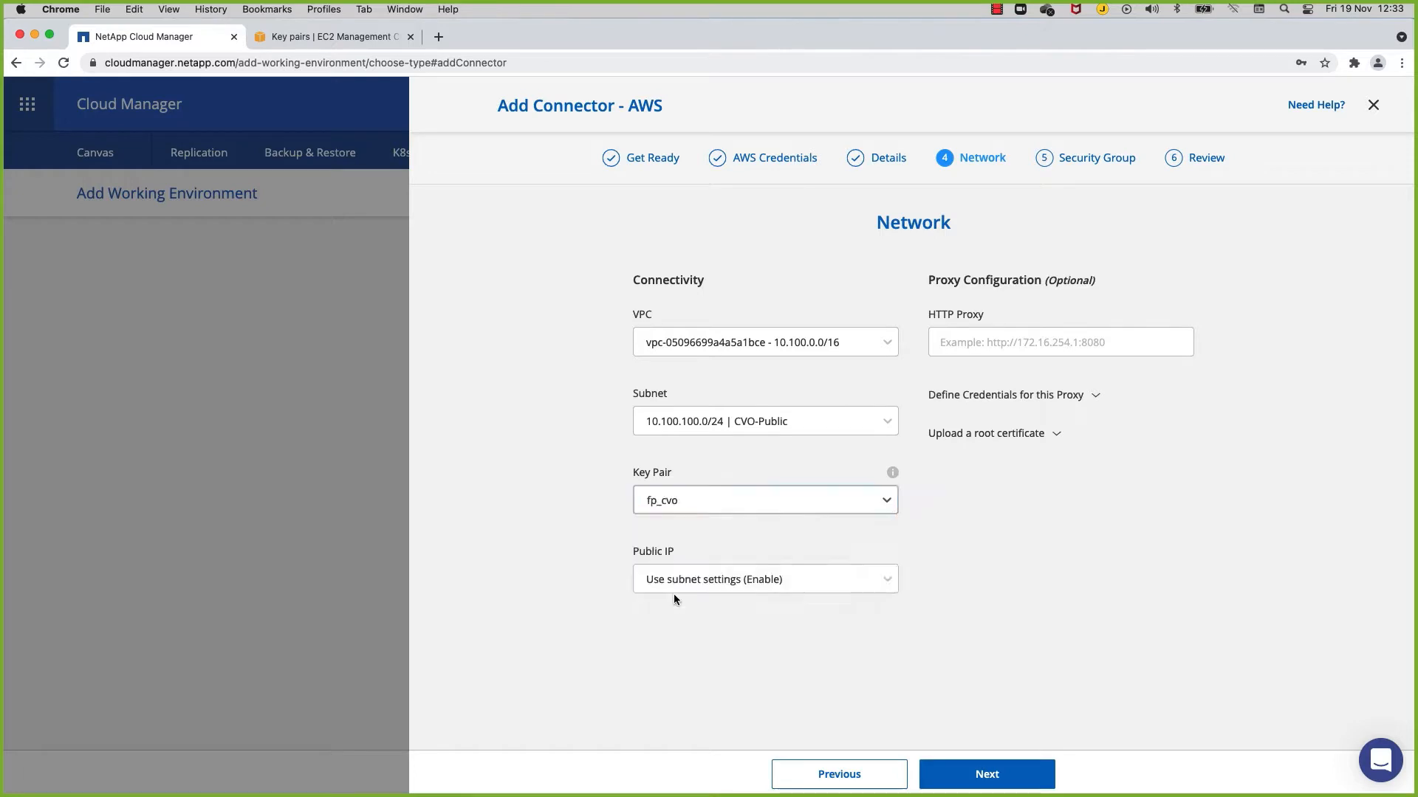
left_click(987, 774)
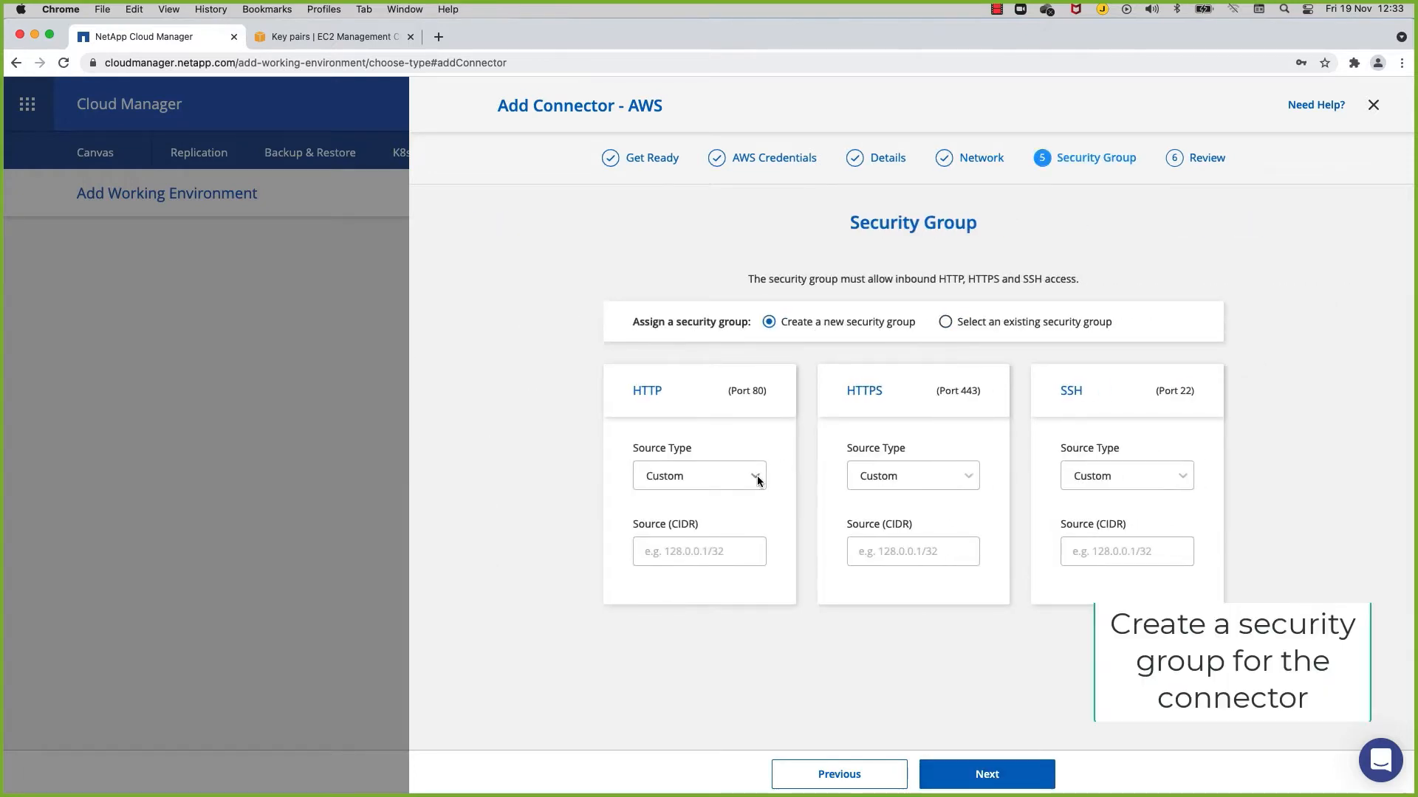
- Set the new security group's source type to Anywhere for HTTP, HTTPS and SSH, and proceed to the review
left_click(719, 478)
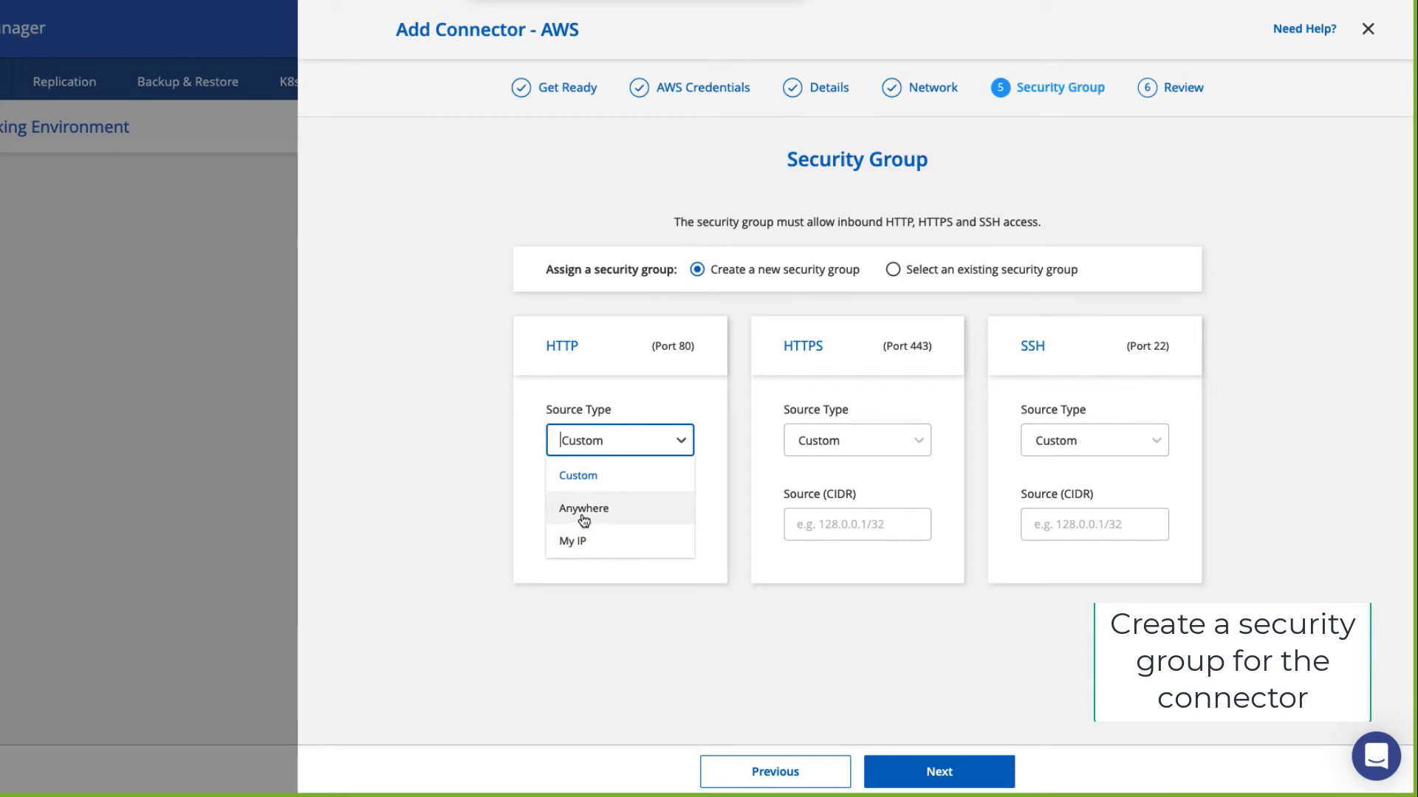
left_click(584, 509)
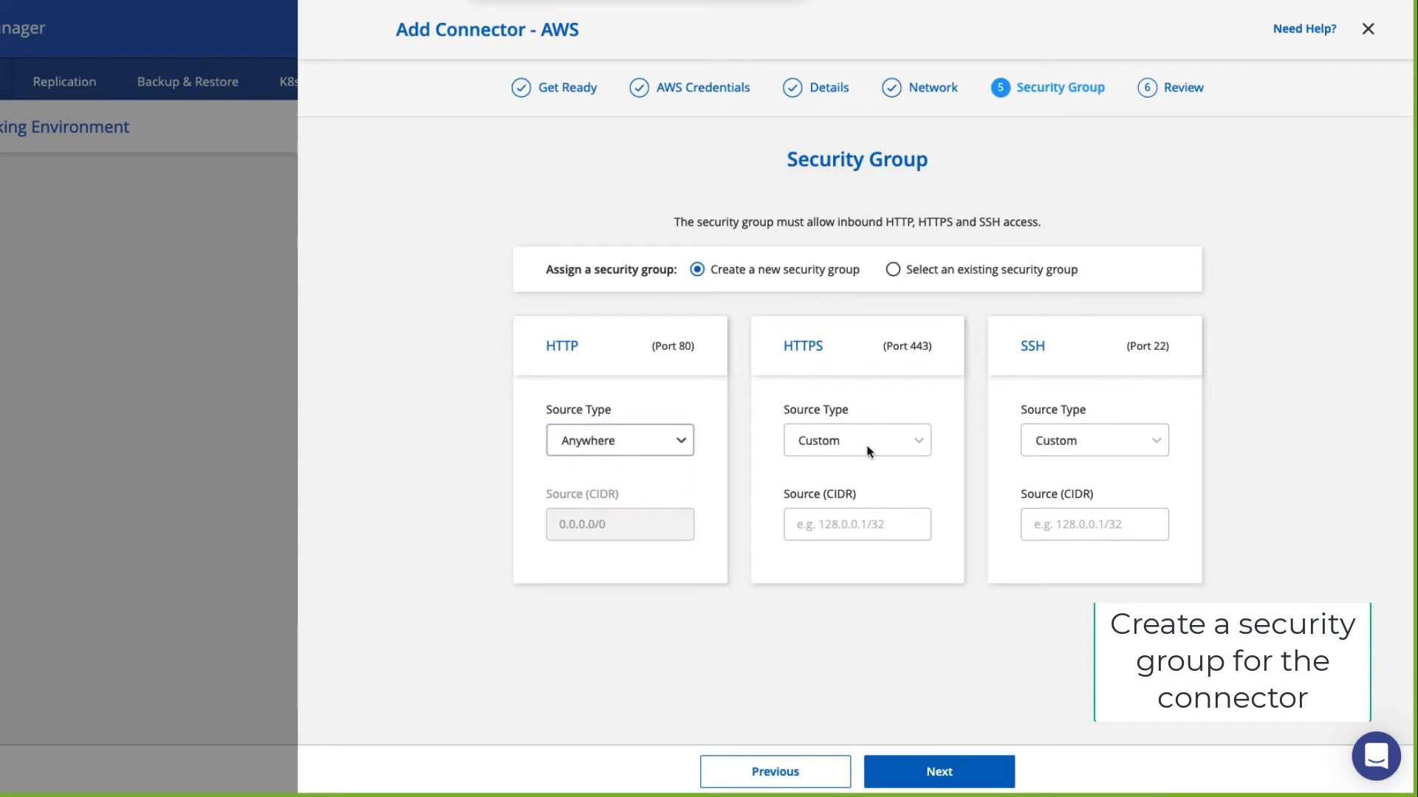
left_click(868, 446)
left_click(821, 508)
left_click(1094, 440)
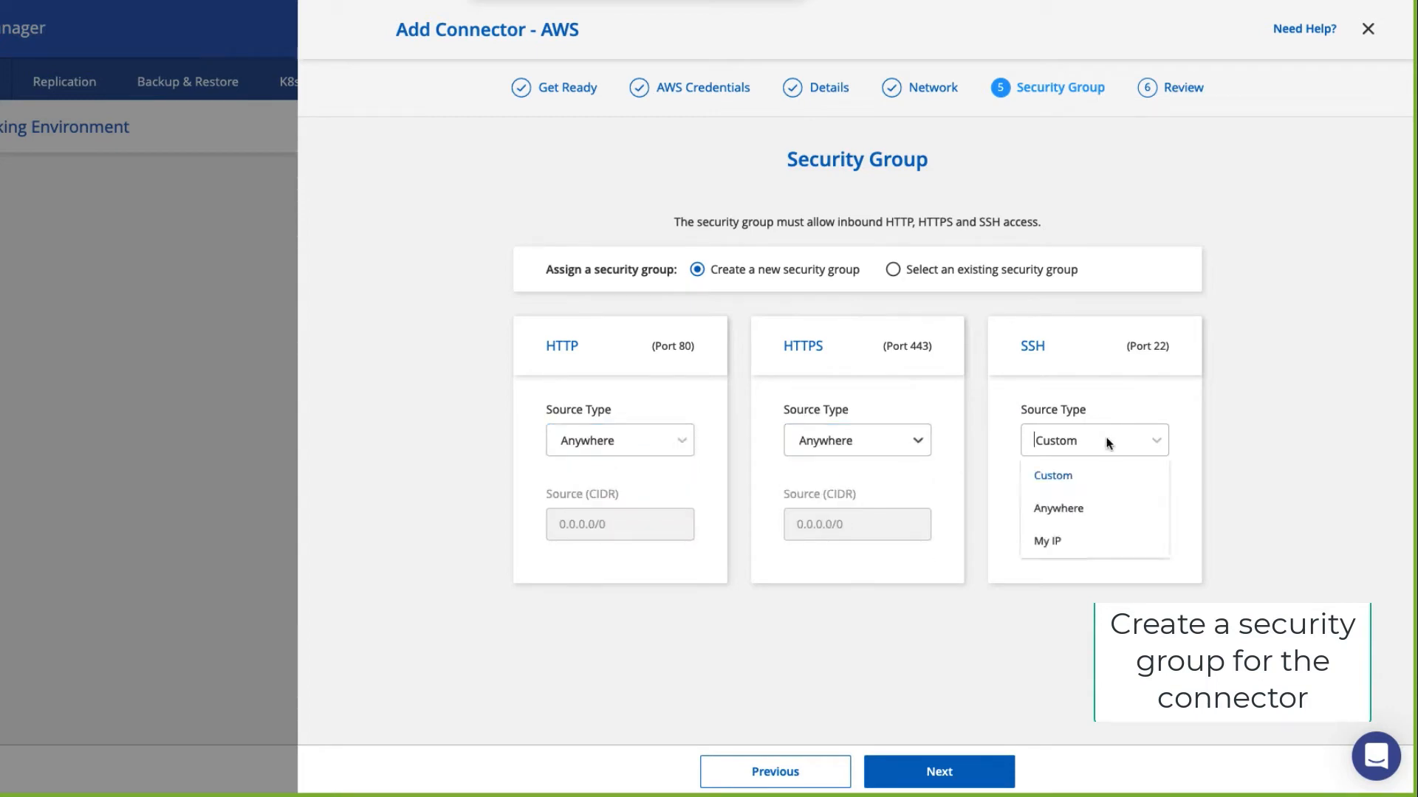
left_click(1052, 509)
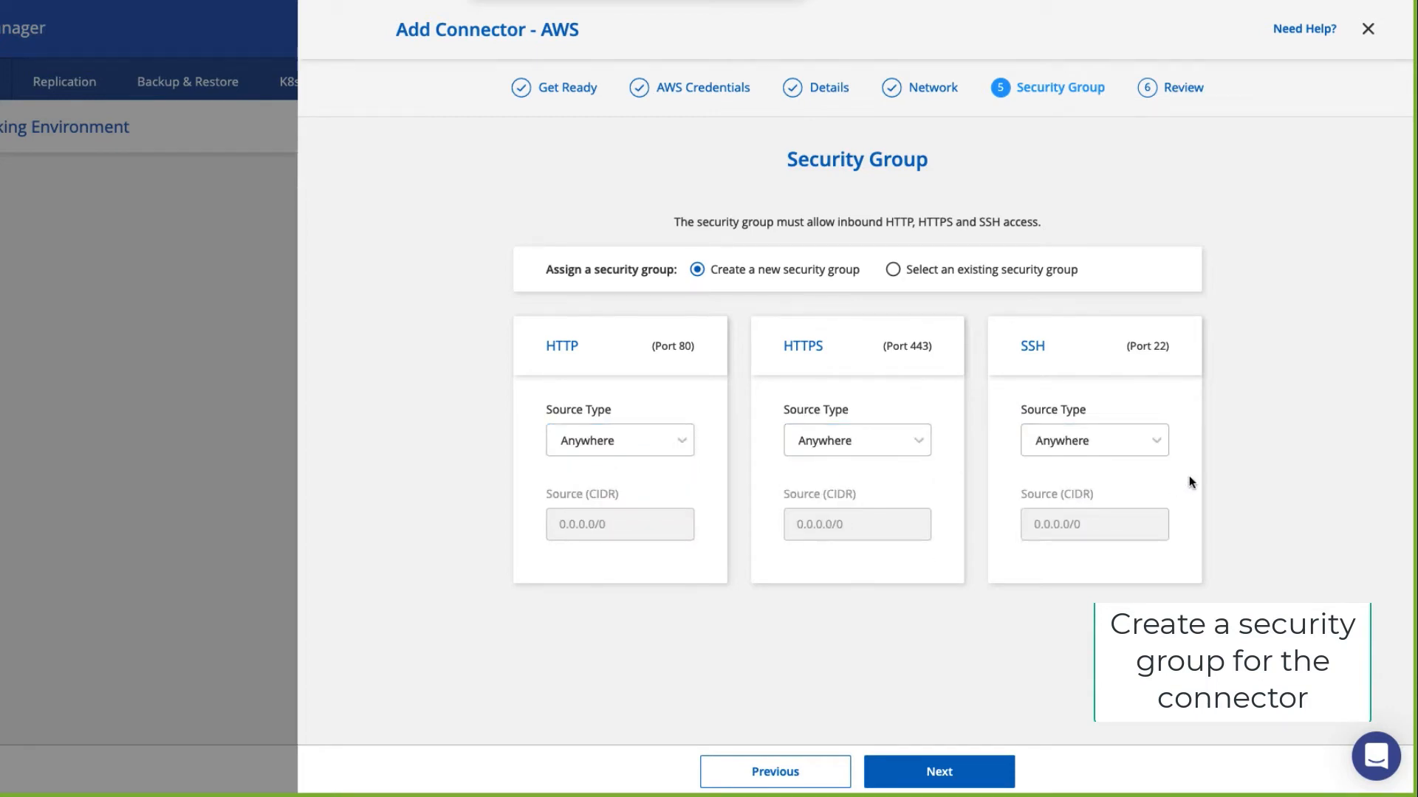
left_click(950, 773)
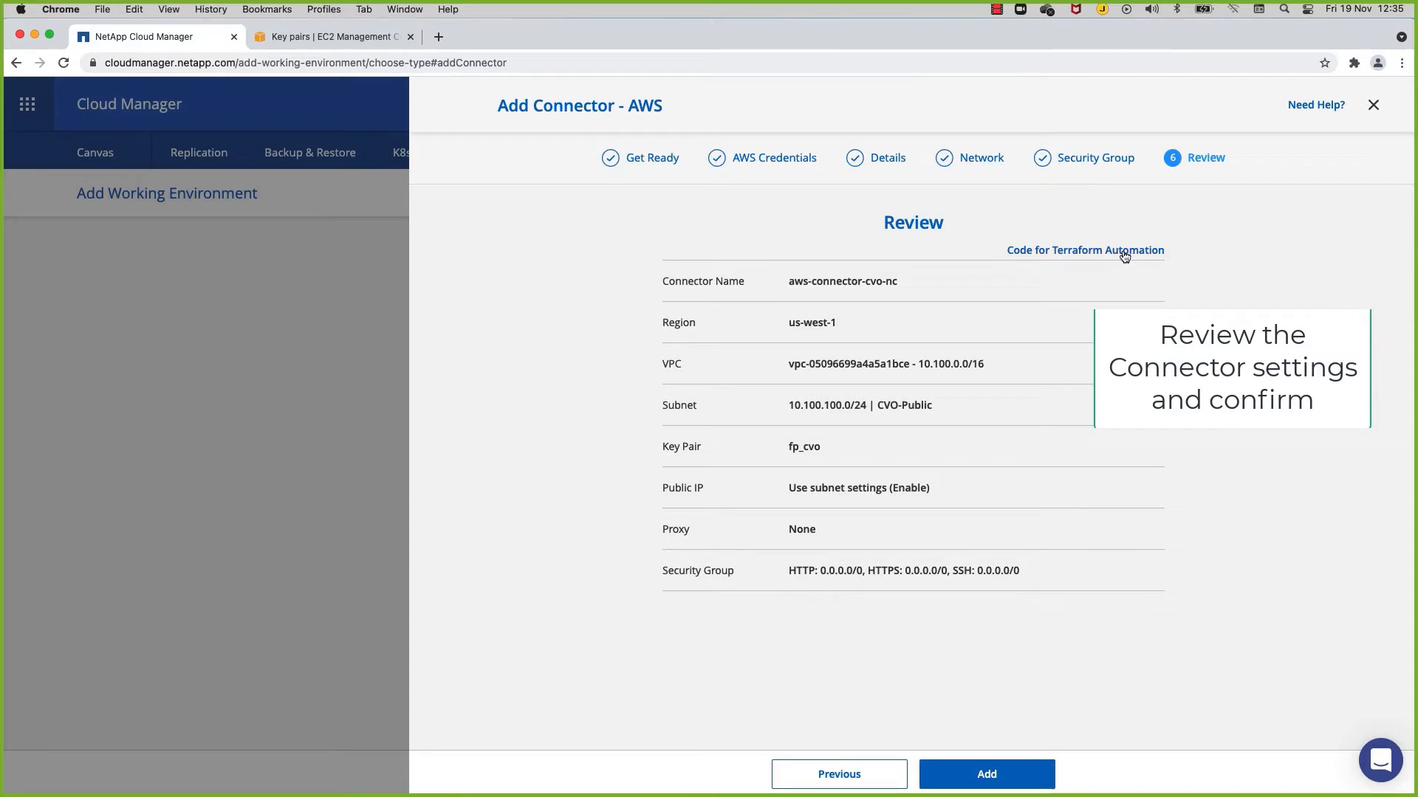
- View the connector's Terraform automation code, then add the connector and continue to the working environment selection
left_click(1122, 252)
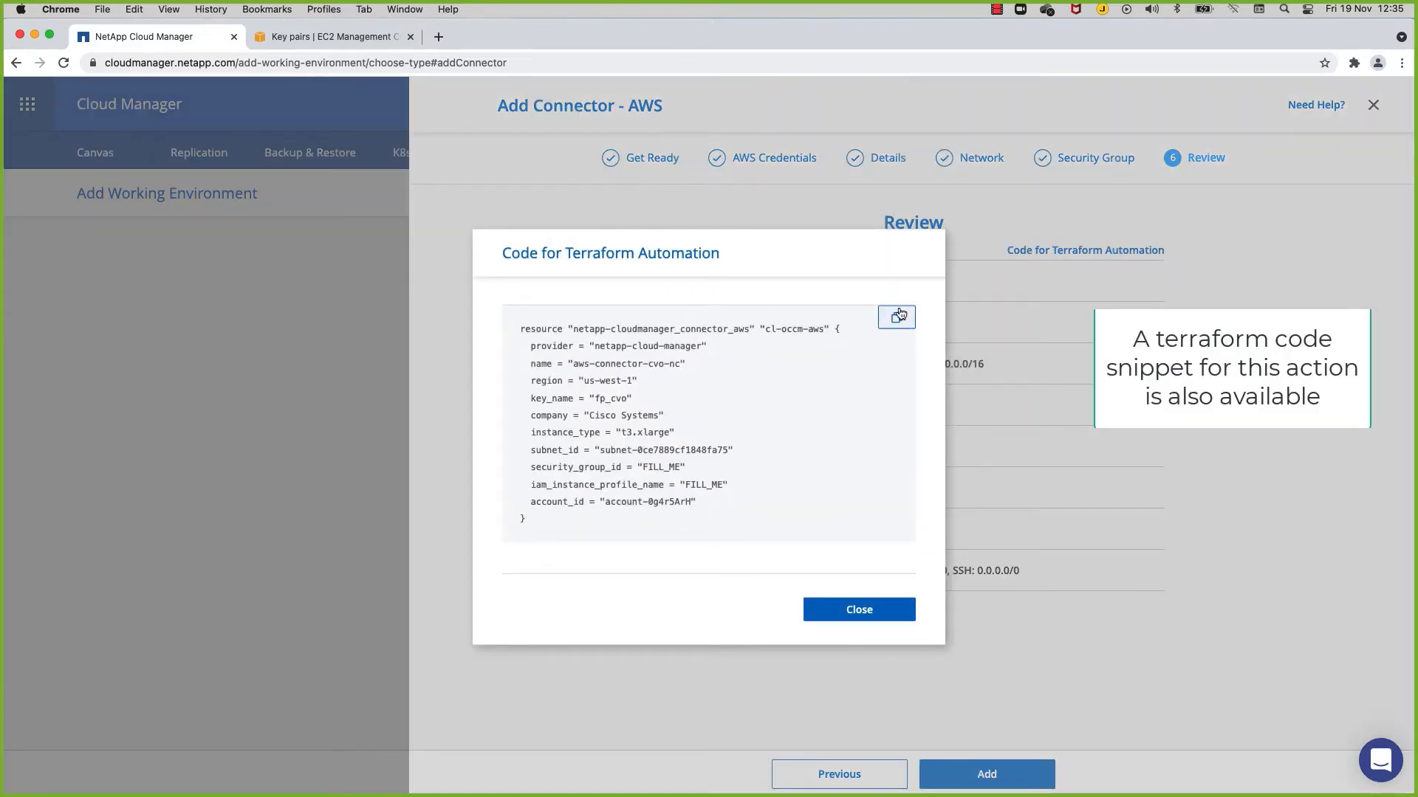
left_click(899, 616)
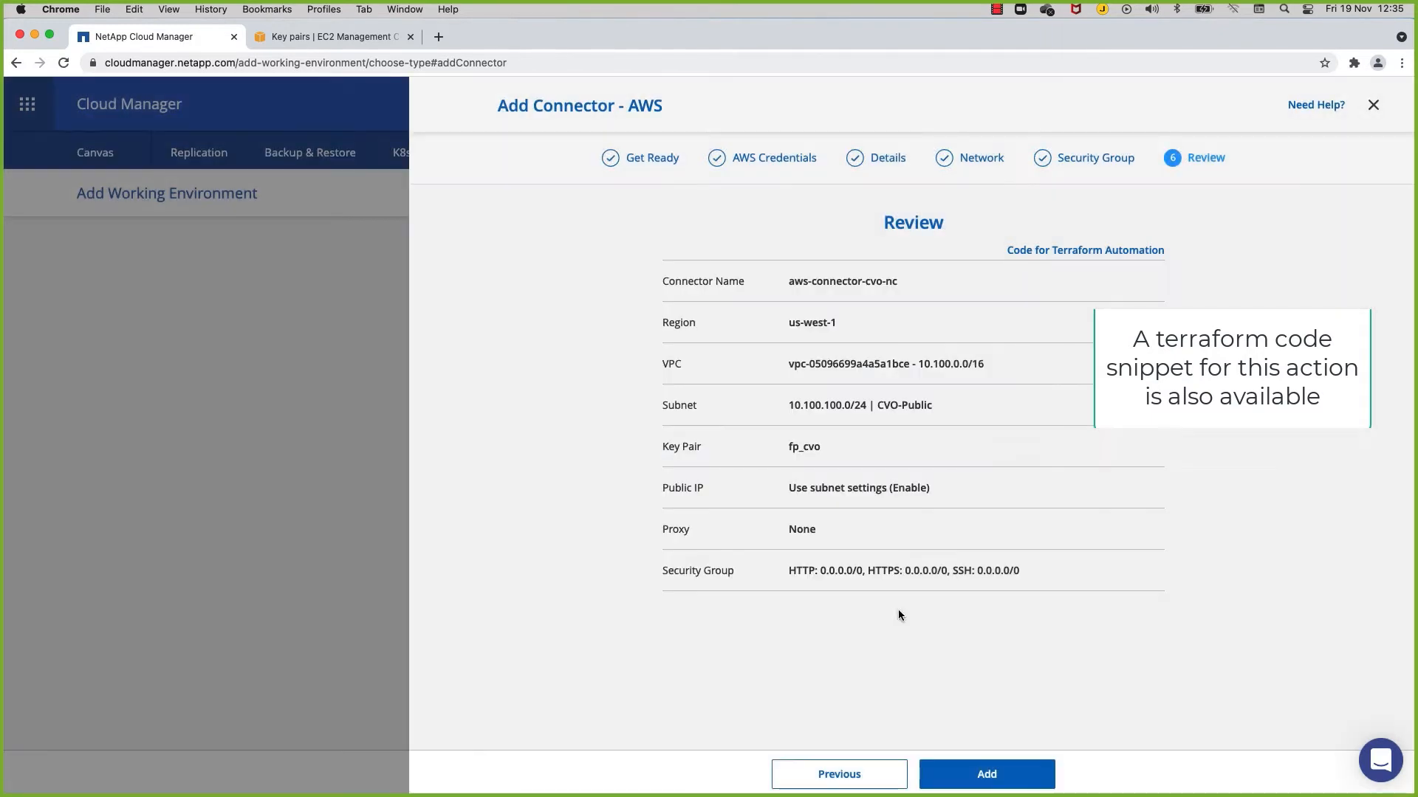
left_click(987, 774)
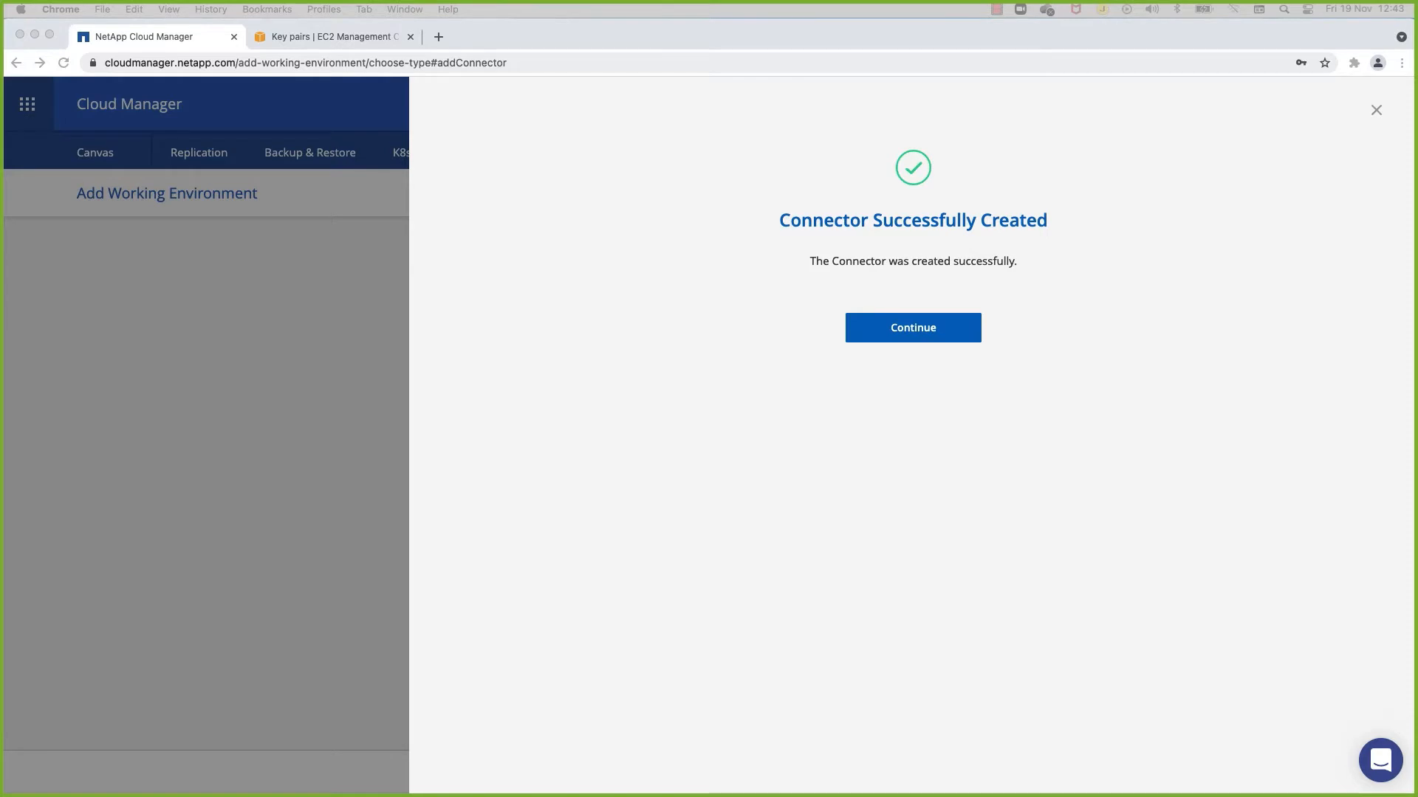
left_click(916, 331)
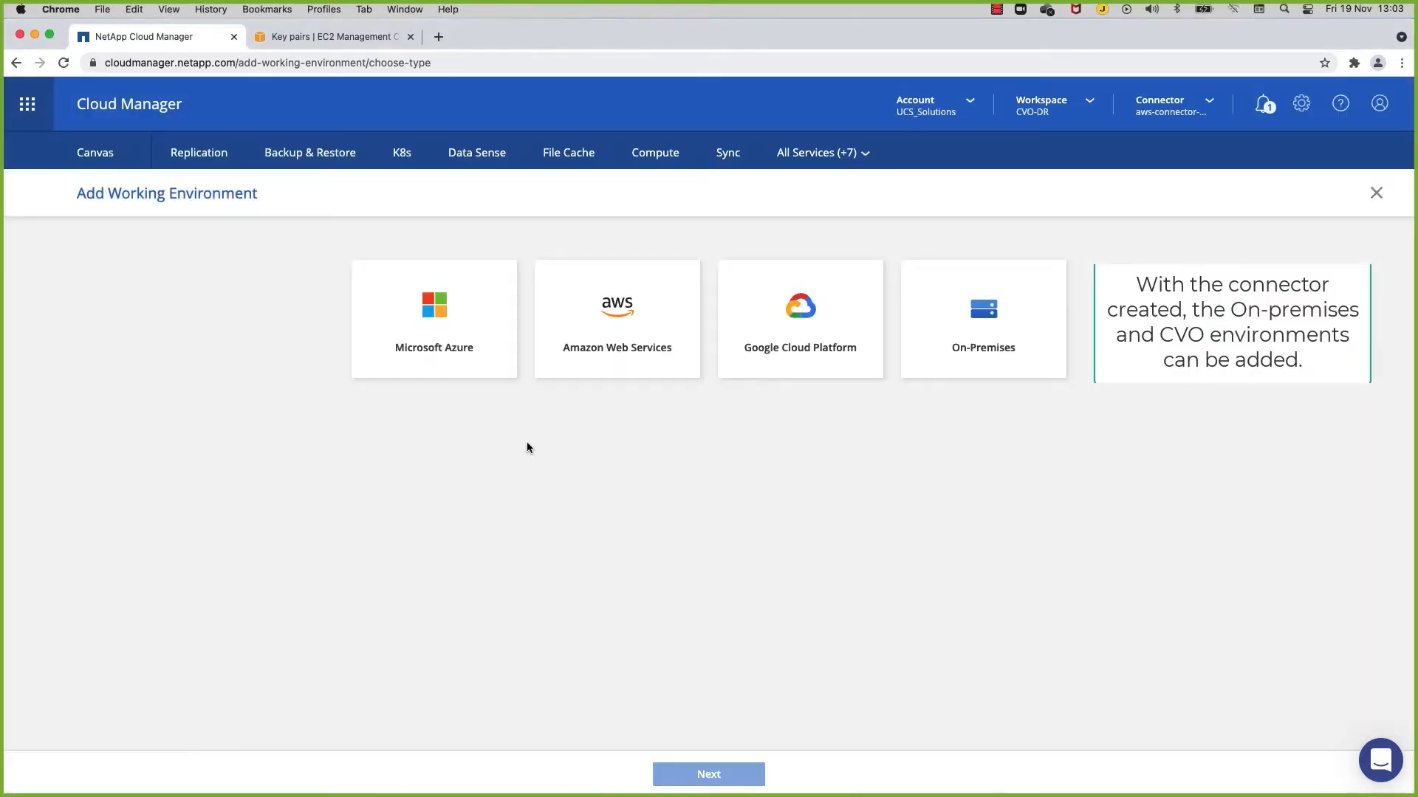
- Choose On-Premises ONTAP as the type of the new working environment and proceed to the cluster details
left_click(1050, 374)
left_click(694, 461)
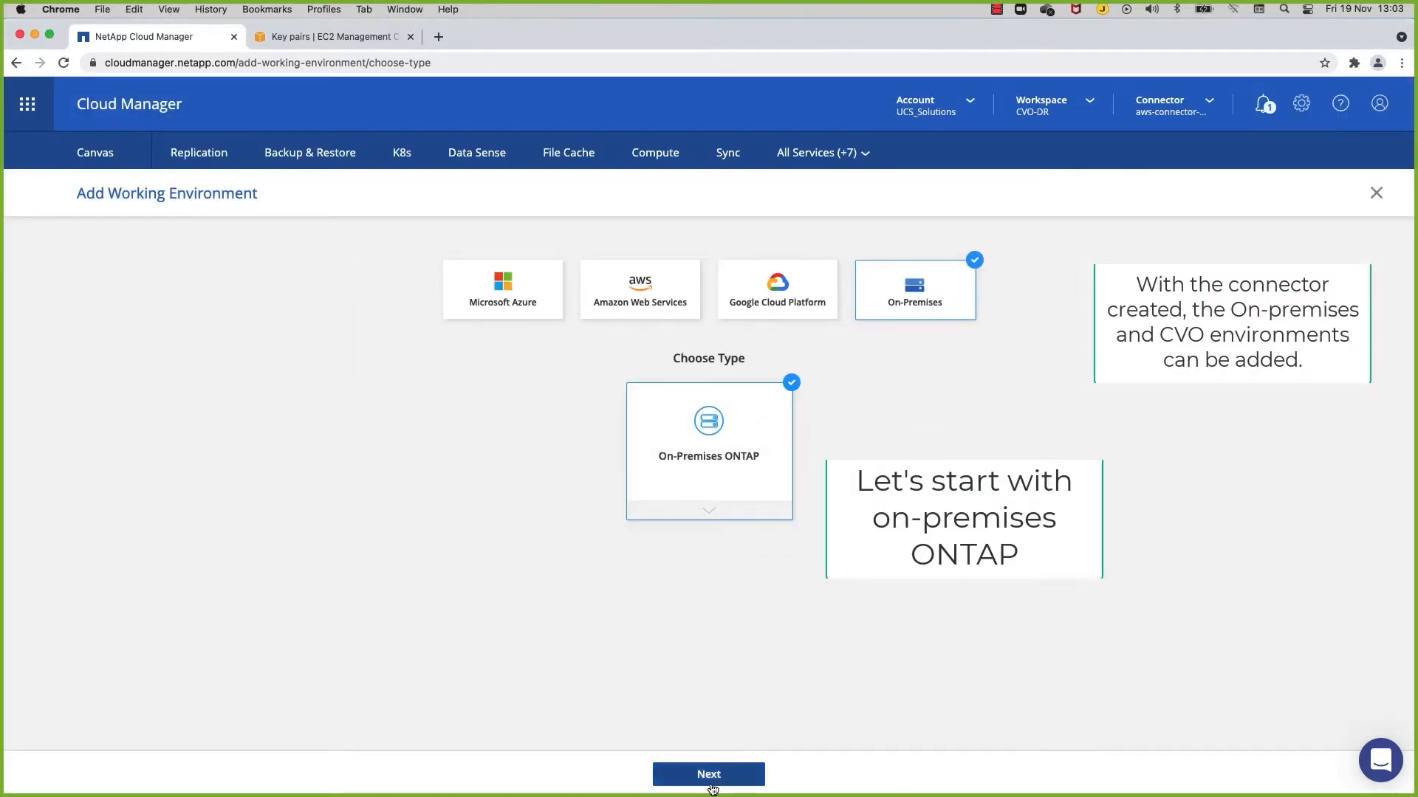
left_click(715, 773)
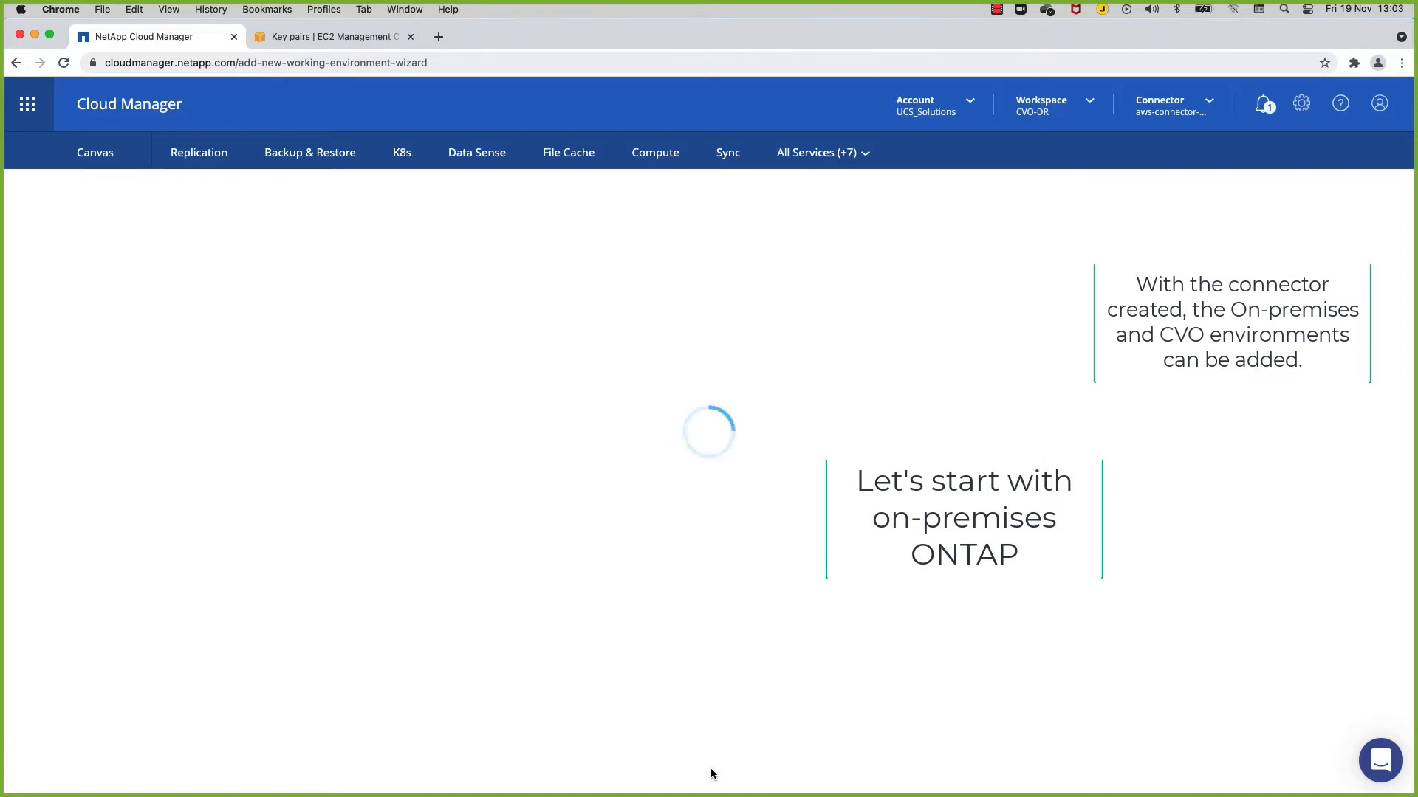
- Discover the on-premises ONTAP cluster at management IP 192.168.166.20 with user admin and the cluster password, and add it to the canvas
left_click(694, 328)
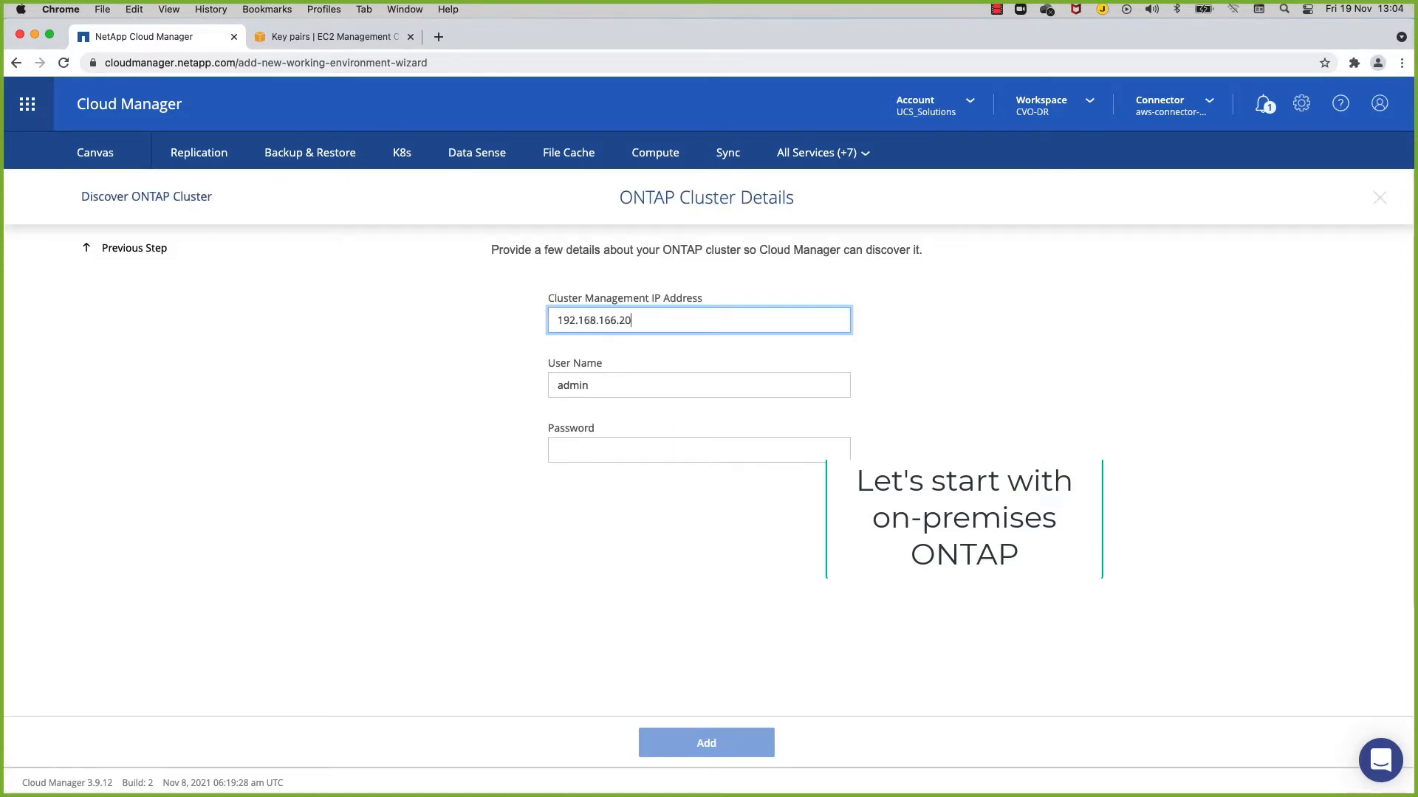
key("Tab")
key("Tab")
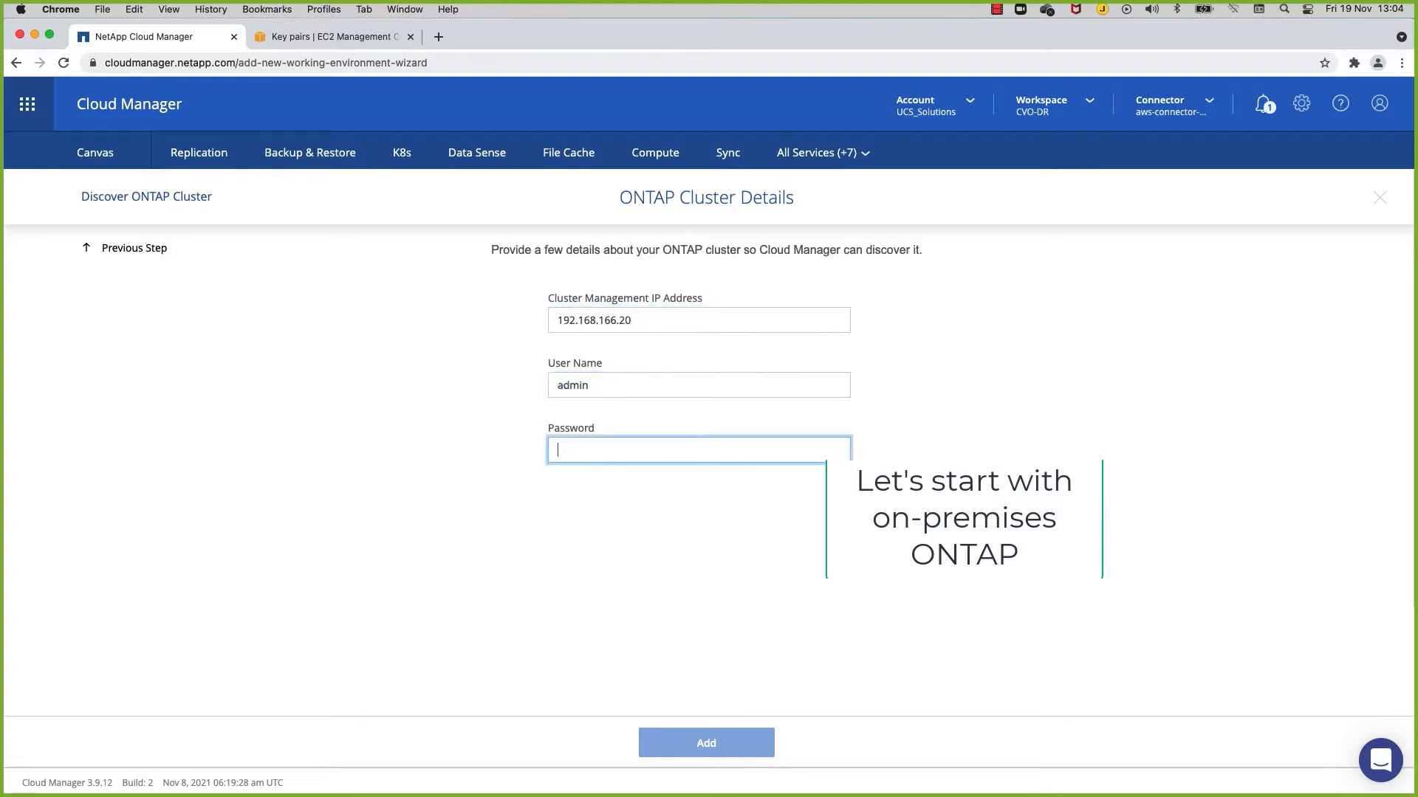
type("•••••••")
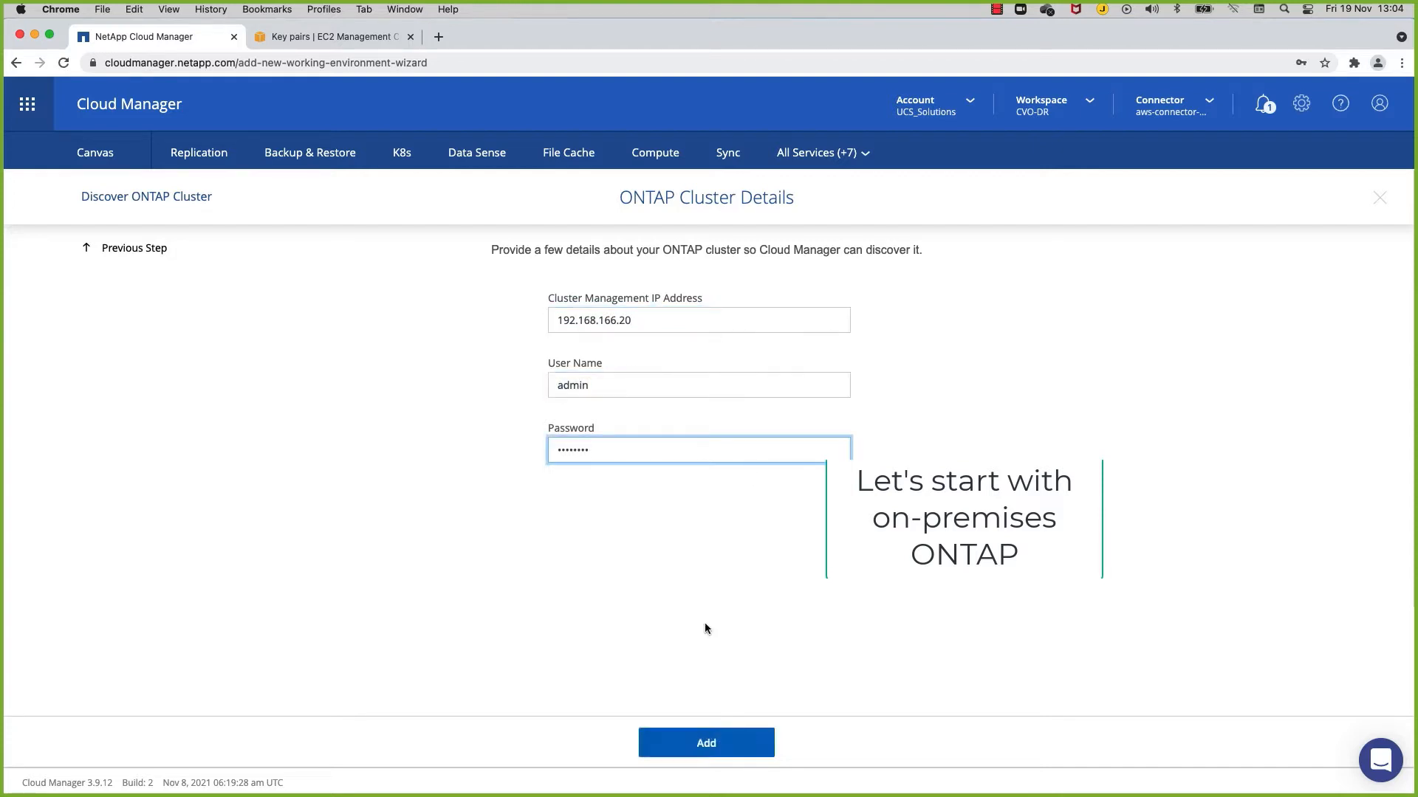
left_click(704, 744)
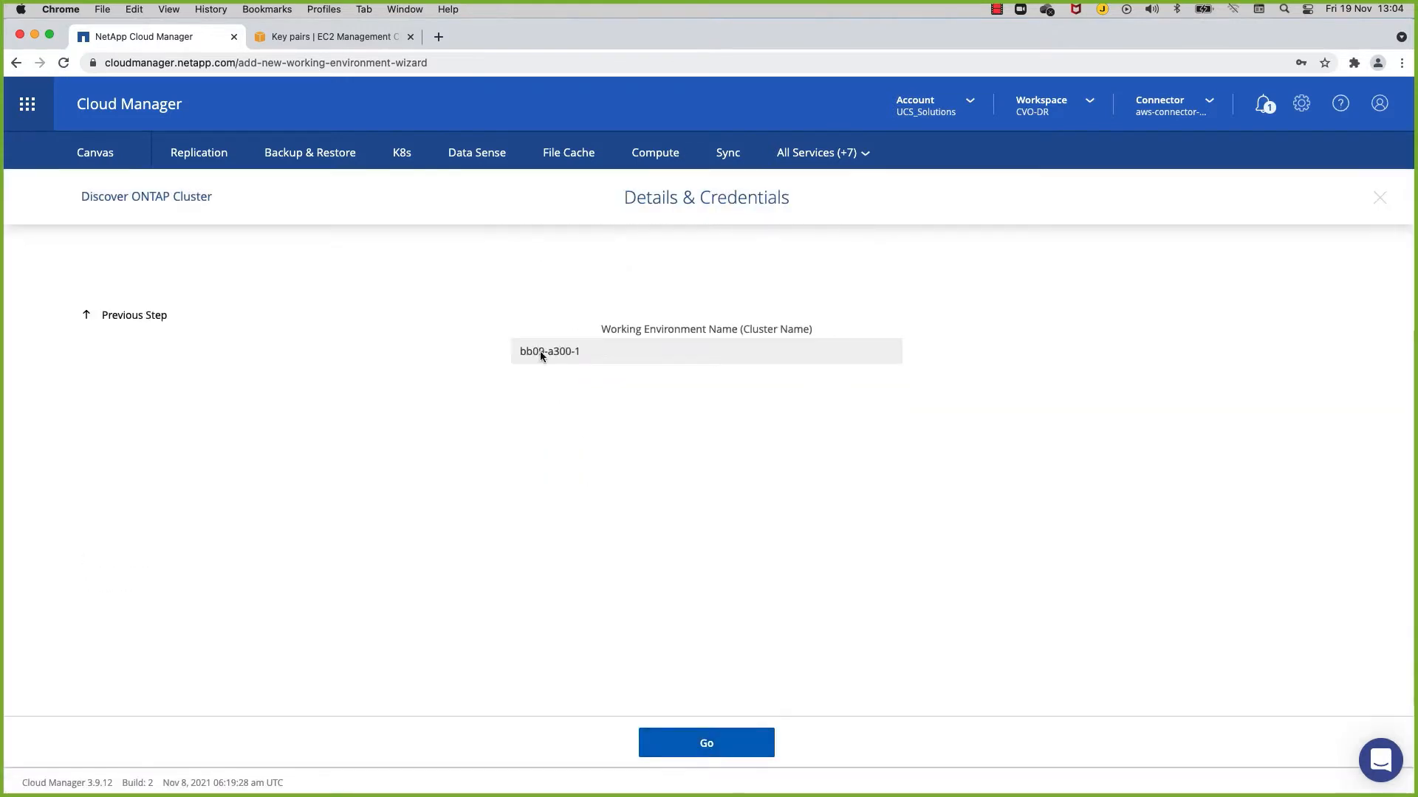
left_click(684, 751)
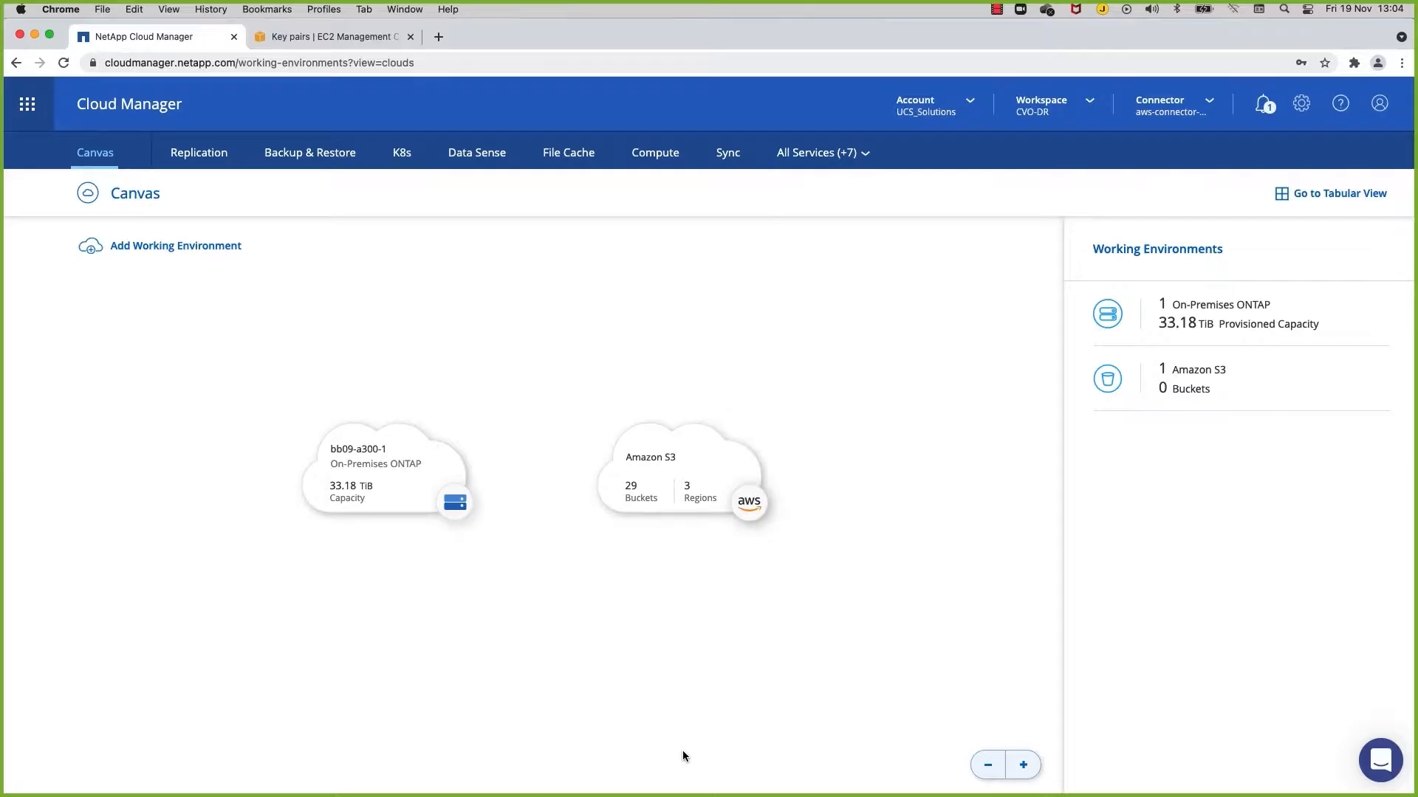
- Start adding a single-node Cloud Volumes ONTAP working environment on Amazon Web Services
left_click(162, 251)
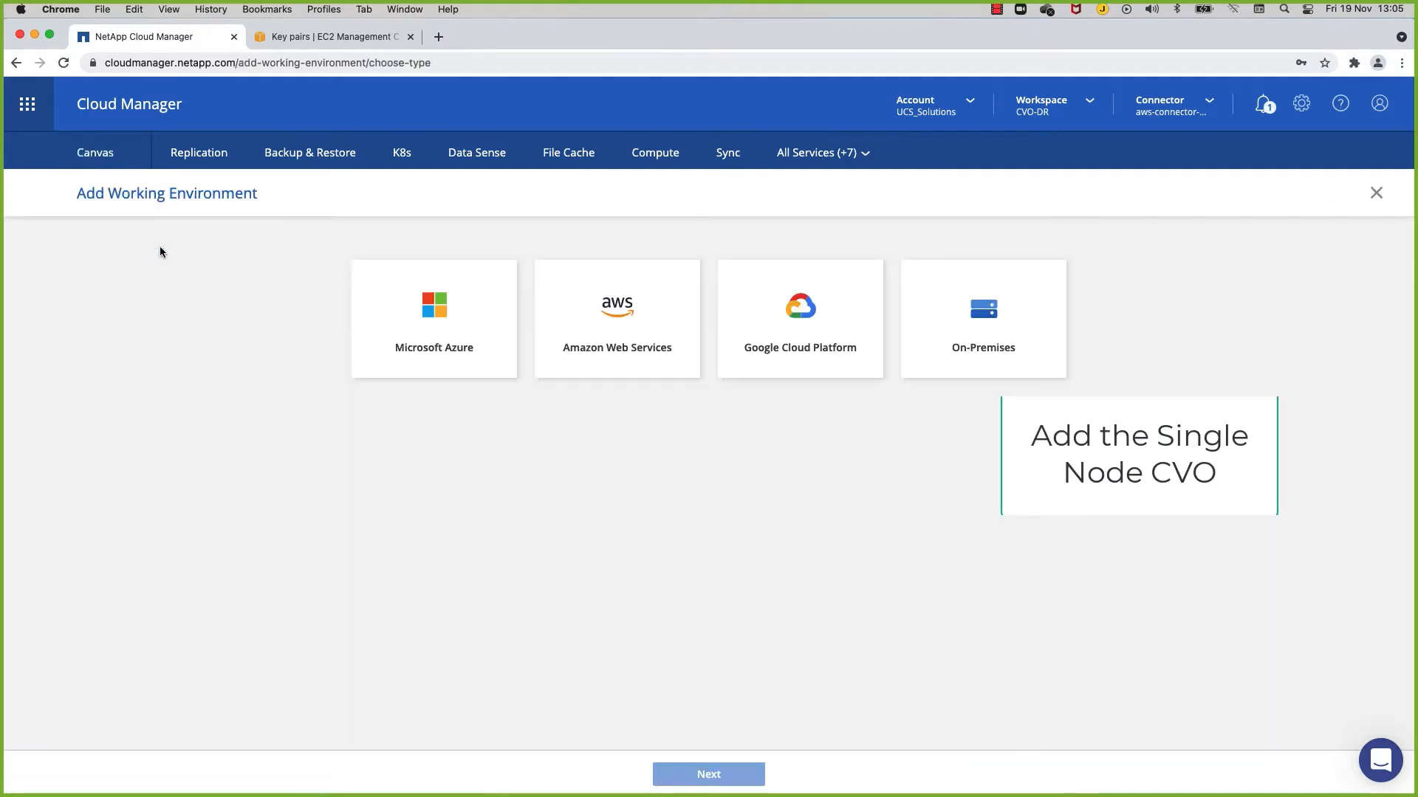
left_click(601, 321)
left_click(527, 481)
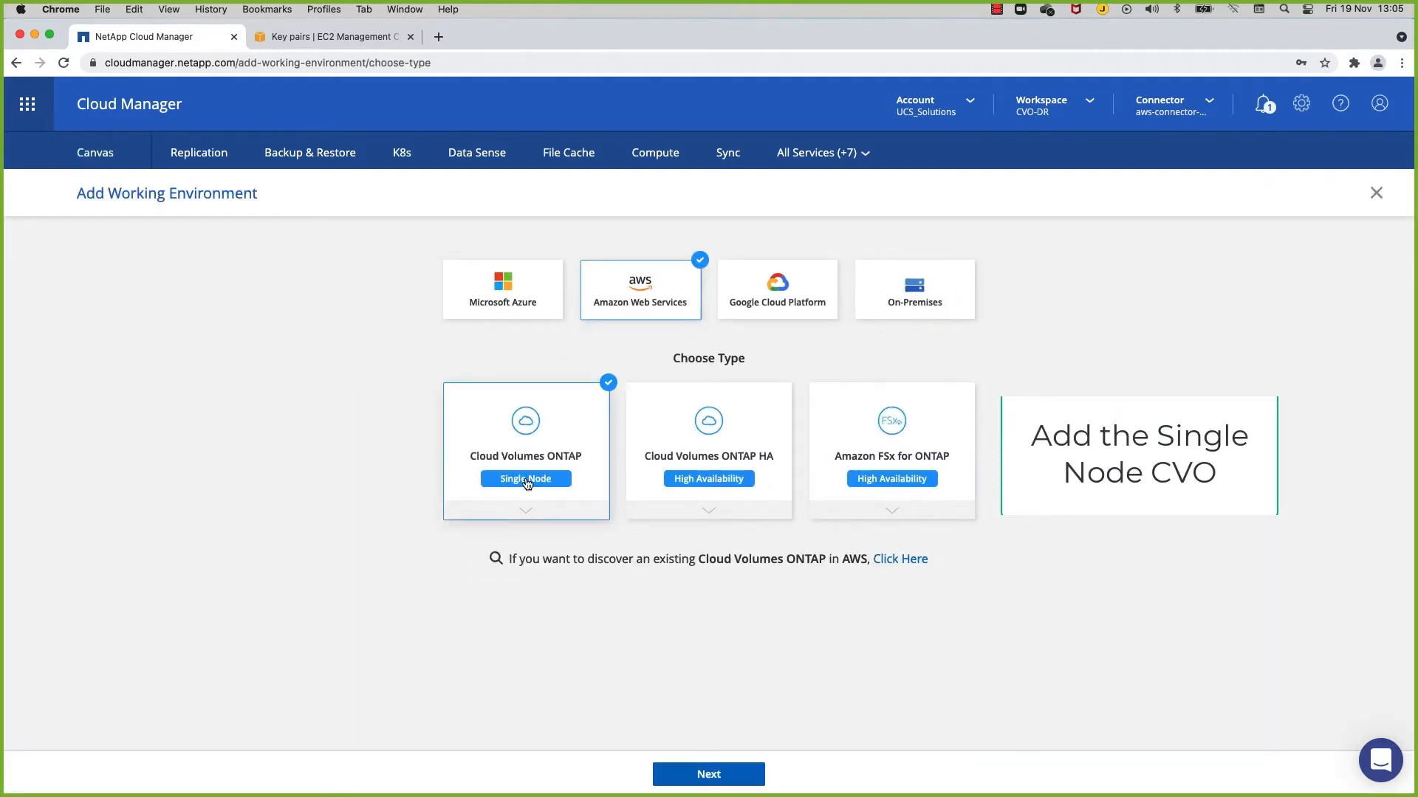
left_click(720, 777)
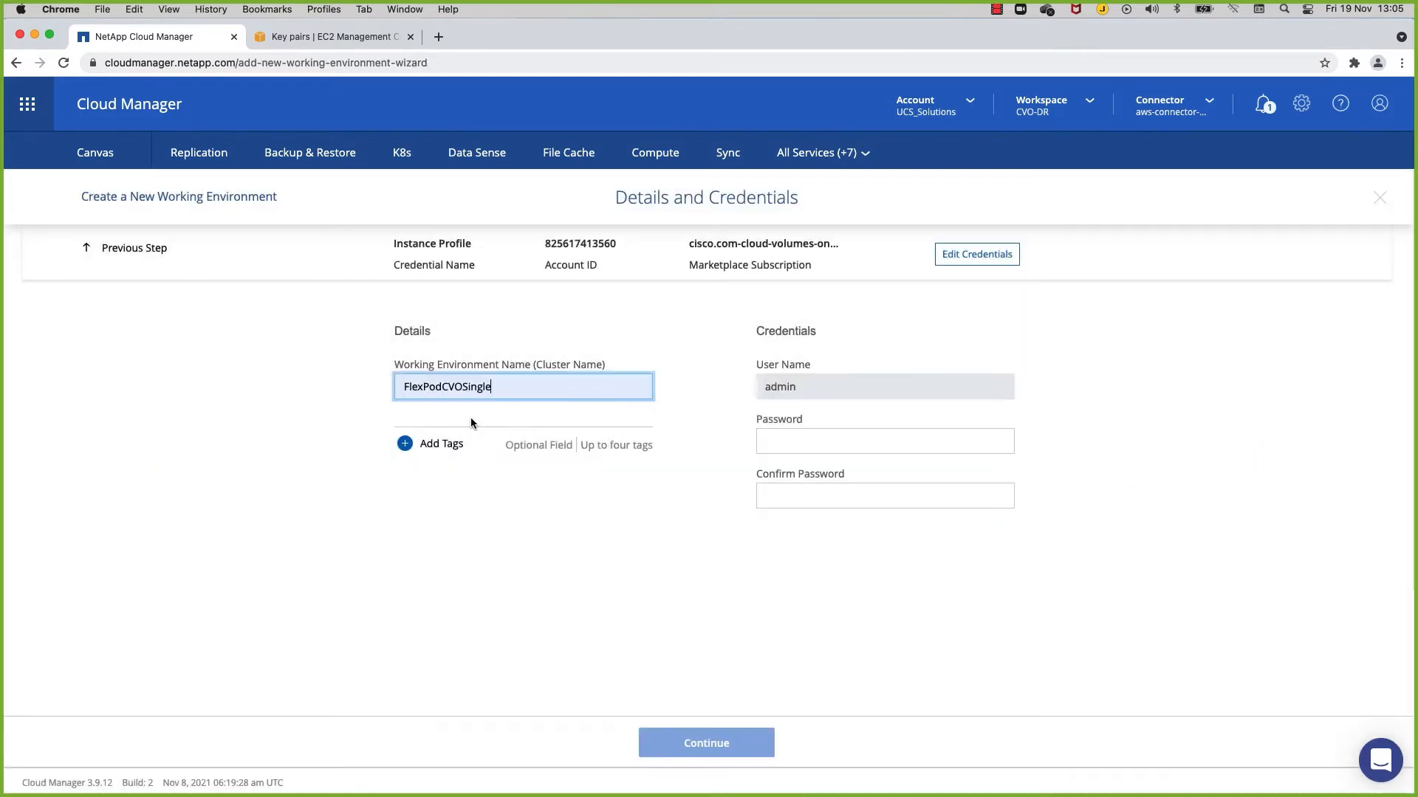
- Name the working environment FlexPodCVOSingle, enter and confirm the admin password, and proceed to the services
left_click(799, 438)
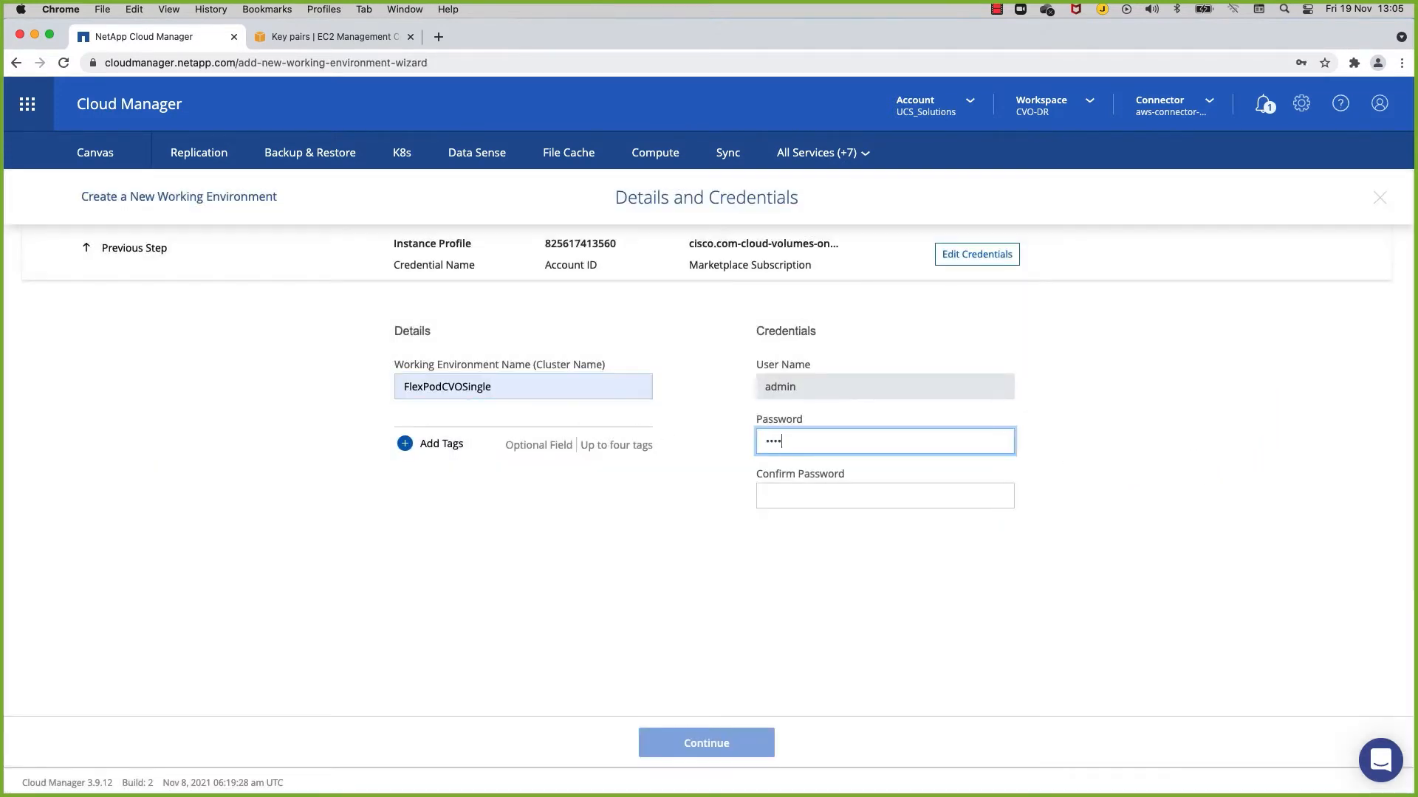
type("••••••••")
key("Tab")
type("••••••••")
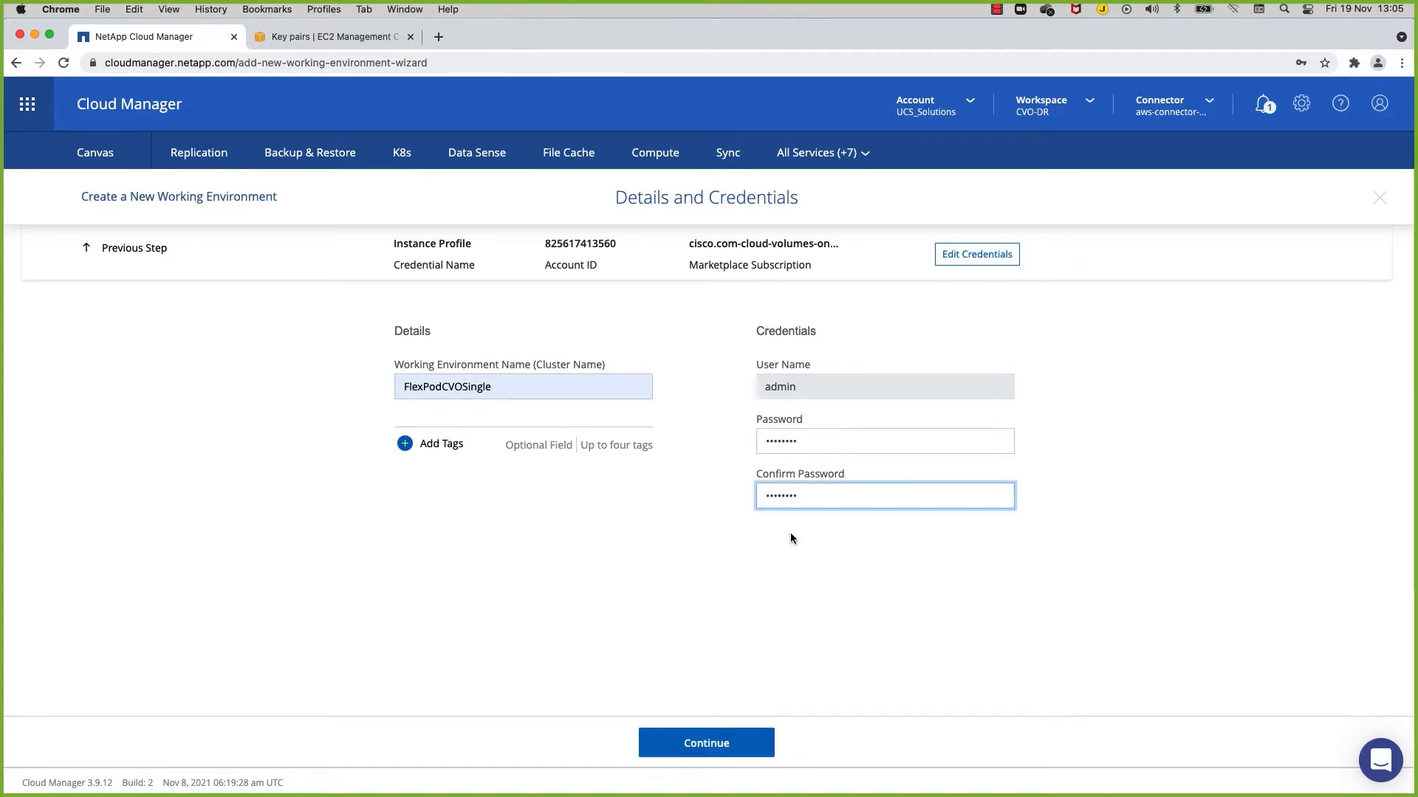
left_click(709, 743)
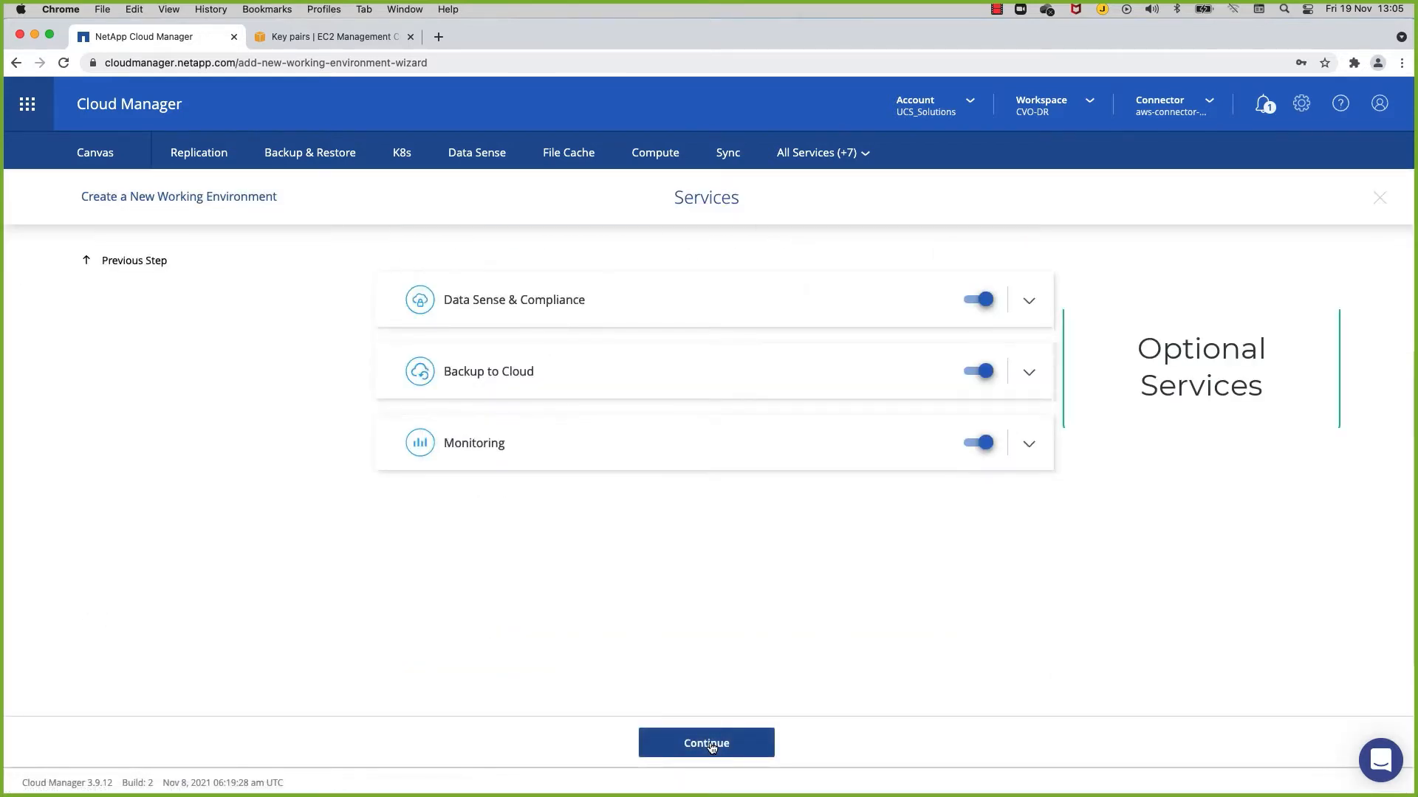
- View the details of Data Sense & Compliance, Backup to Cloud and Monitoring, keep all three services enabled and continue
left_click(1026, 309)
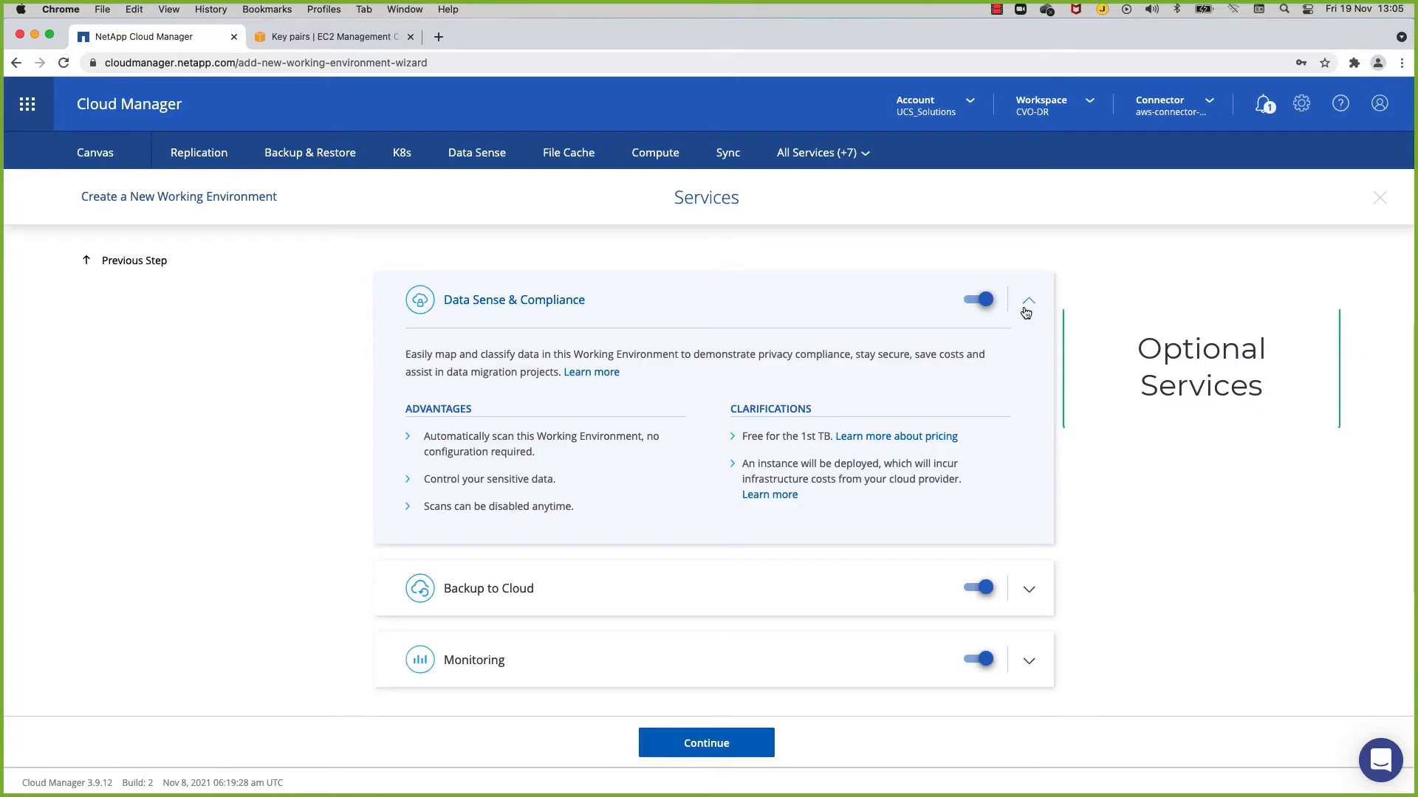
left_click(1026, 308)
left_click(1029, 373)
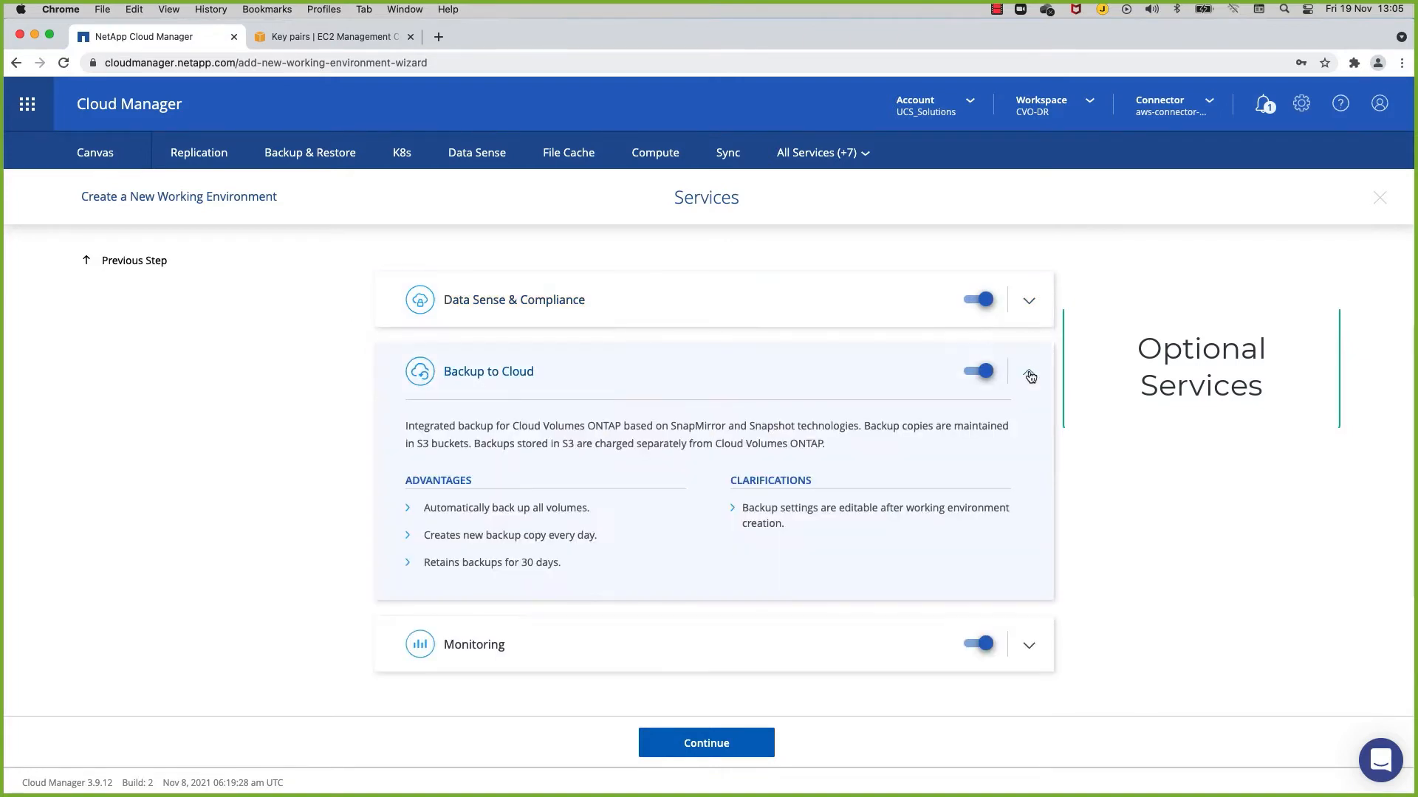
left_click(1029, 375)
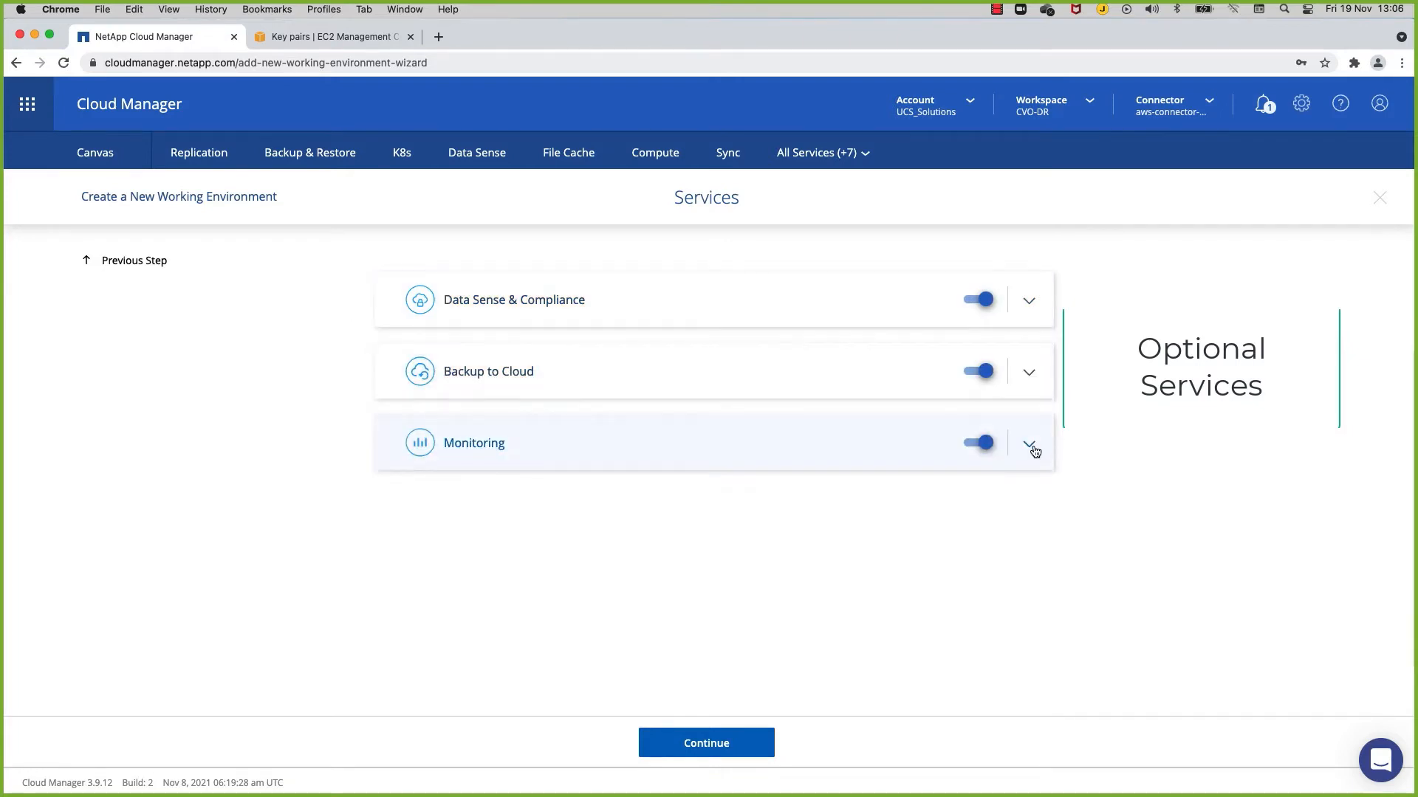
left_click(1033, 451)
left_click(1032, 452)
left_click(705, 744)
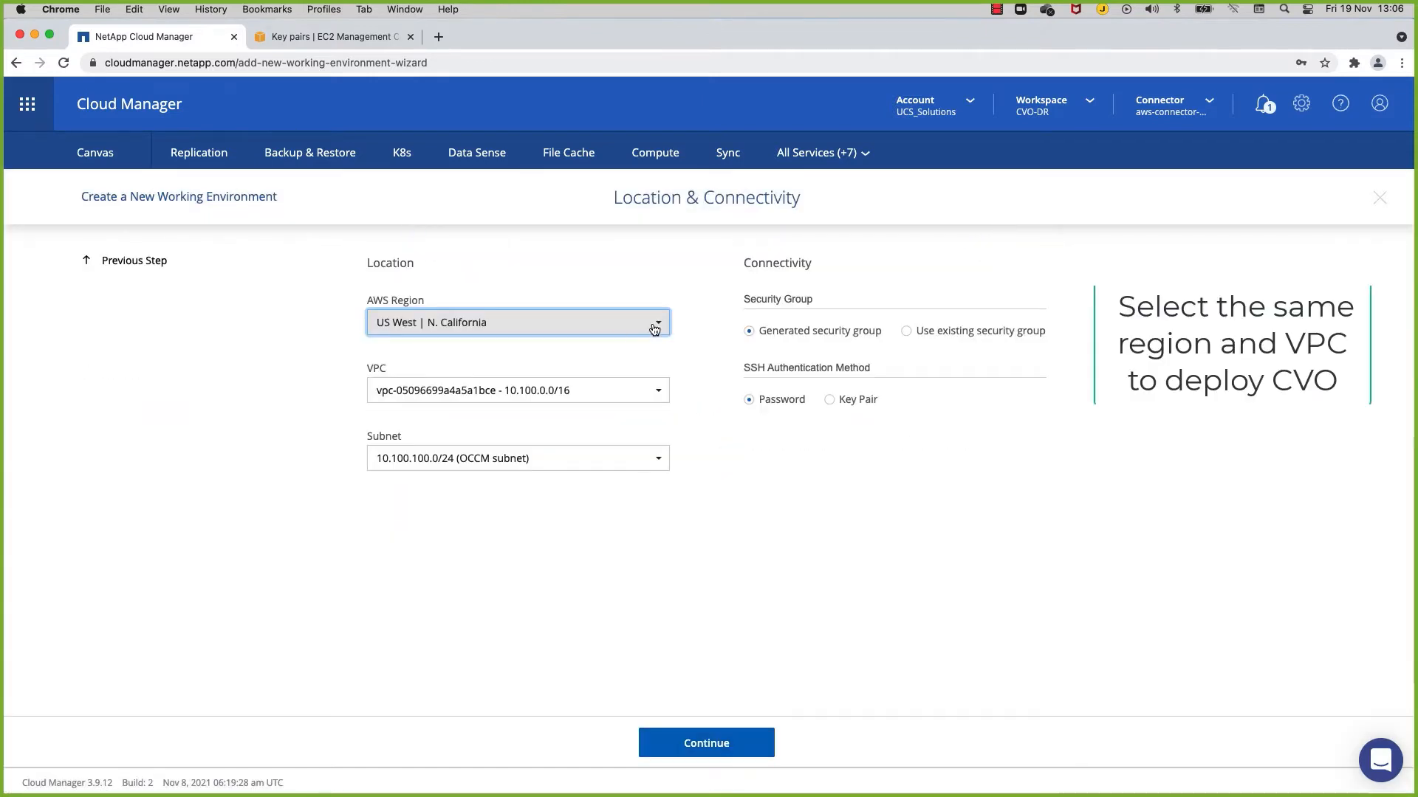
- Set the location to the 10.100.0.0/16 VPC and 10.100.100.0/24 (OCCM subnet), with SSH authentication through the fp_cvo key pair, and continue
left_click(658, 390)
left_click(510, 421)
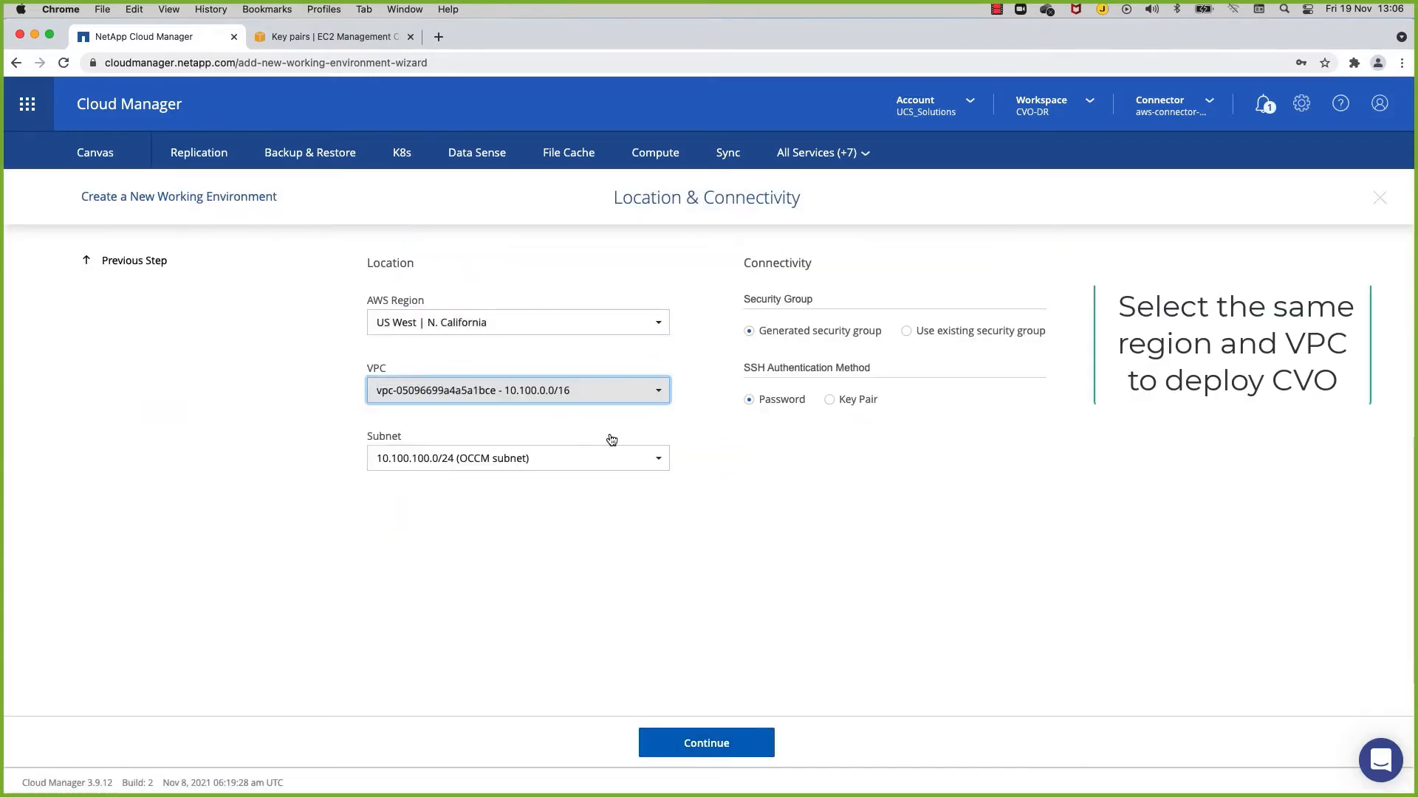
left_click(658, 459)
left_click(409, 503)
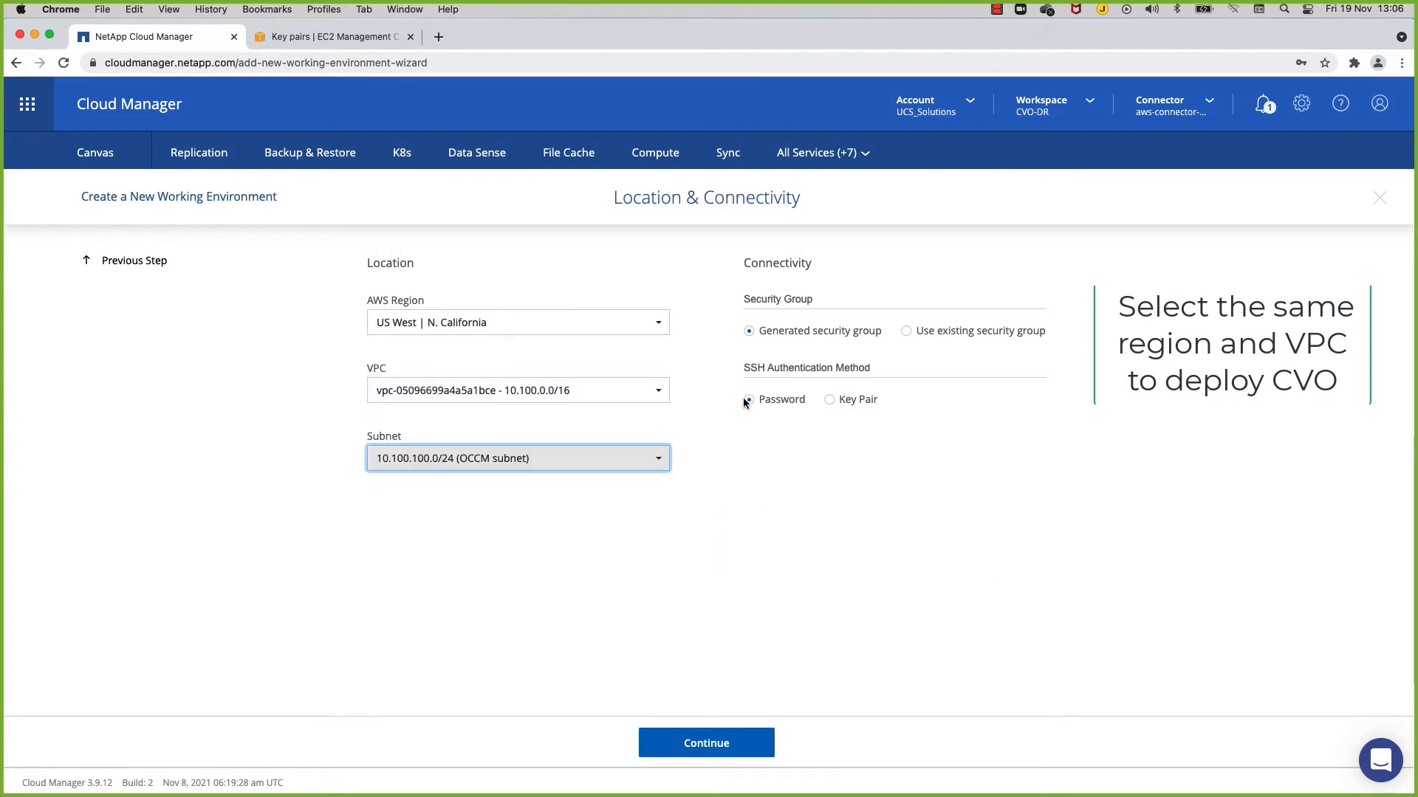
left_click(846, 400)
left_click(843, 463)
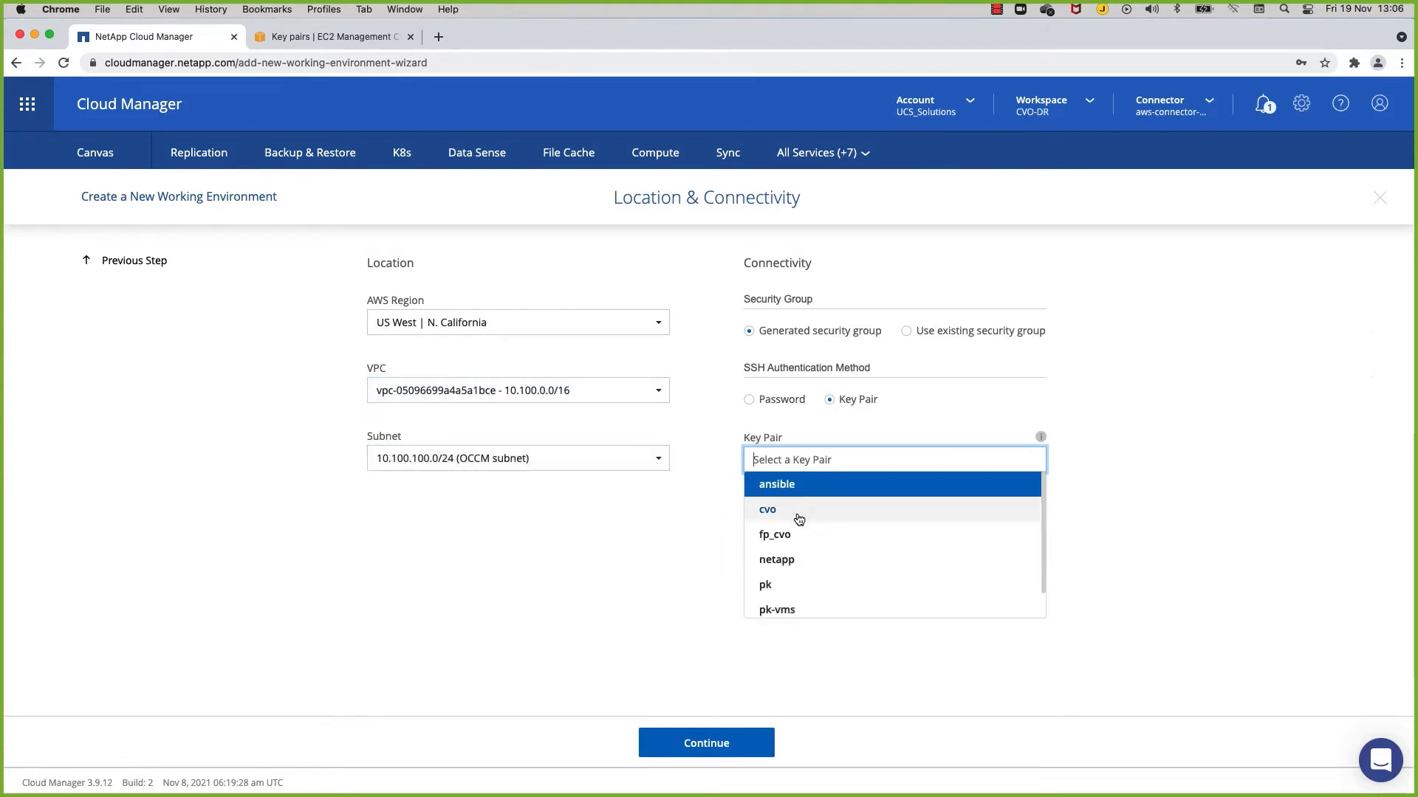
left_click(787, 533)
left_click(722, 753)
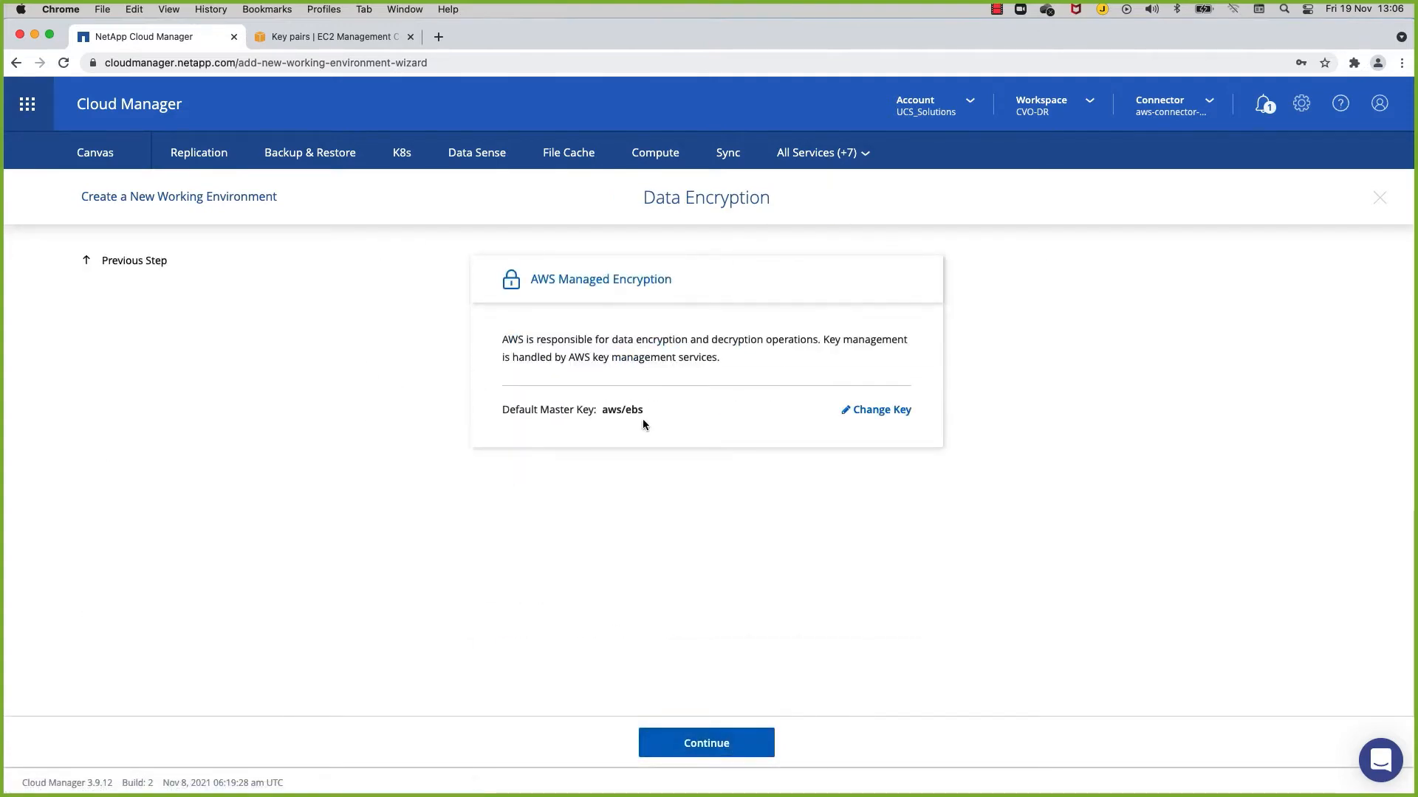
- Accept AWS managed encryption with the default aws/ebs key and choose the Freemium (Up to 500GB) charging method
left_click(700, 747)
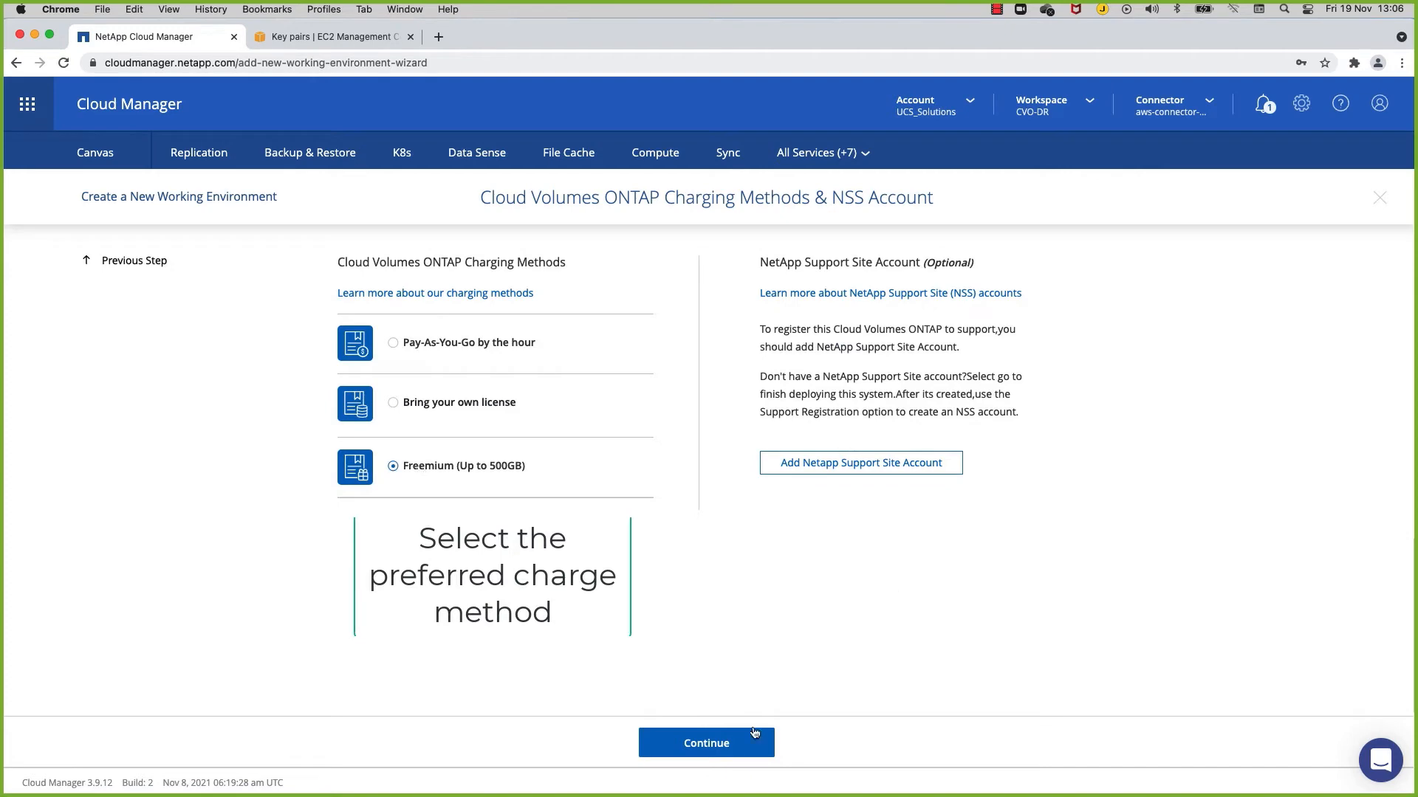
left_click(734, 745)
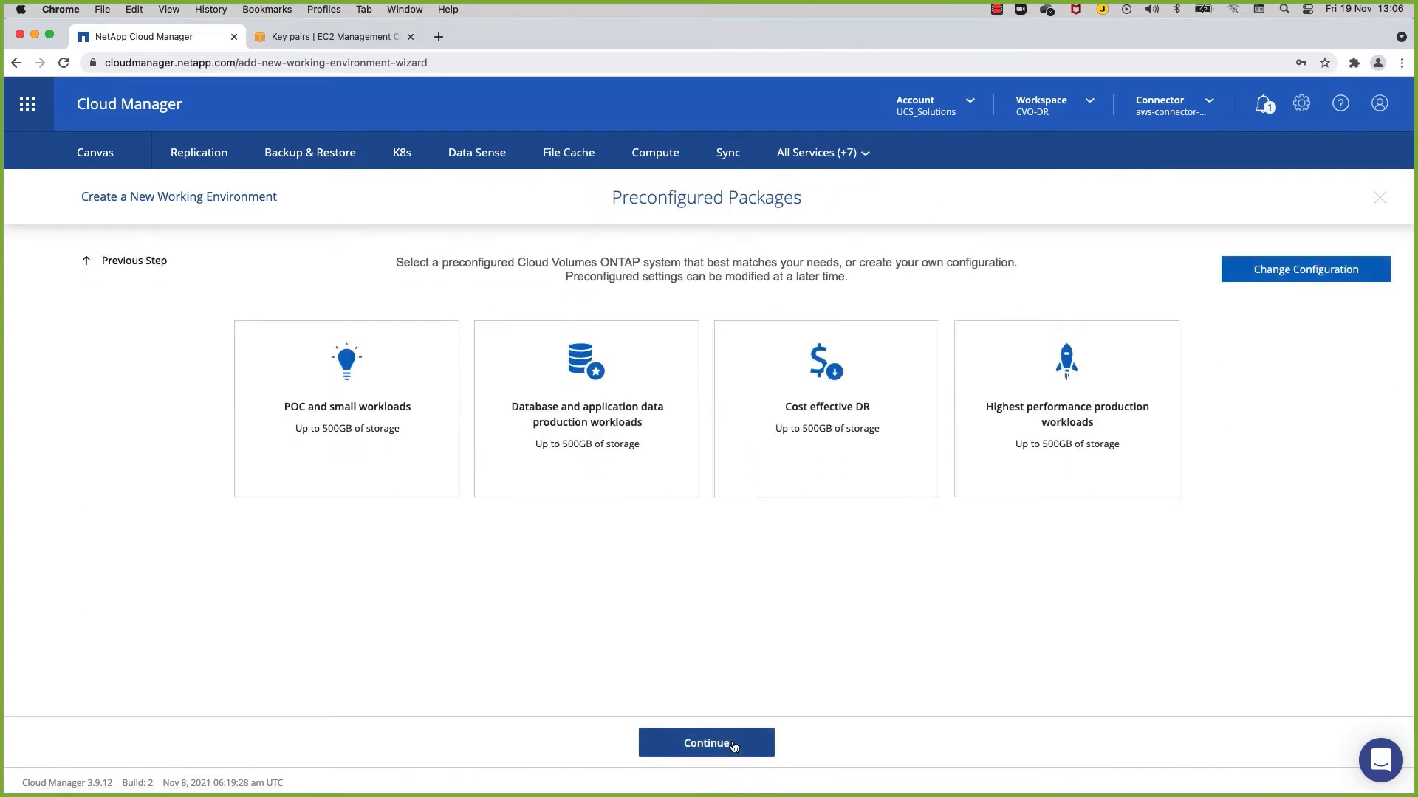
- Compare the settings of the preconfigured packages and choose POC and small workloads
mouse_move(327, 440)
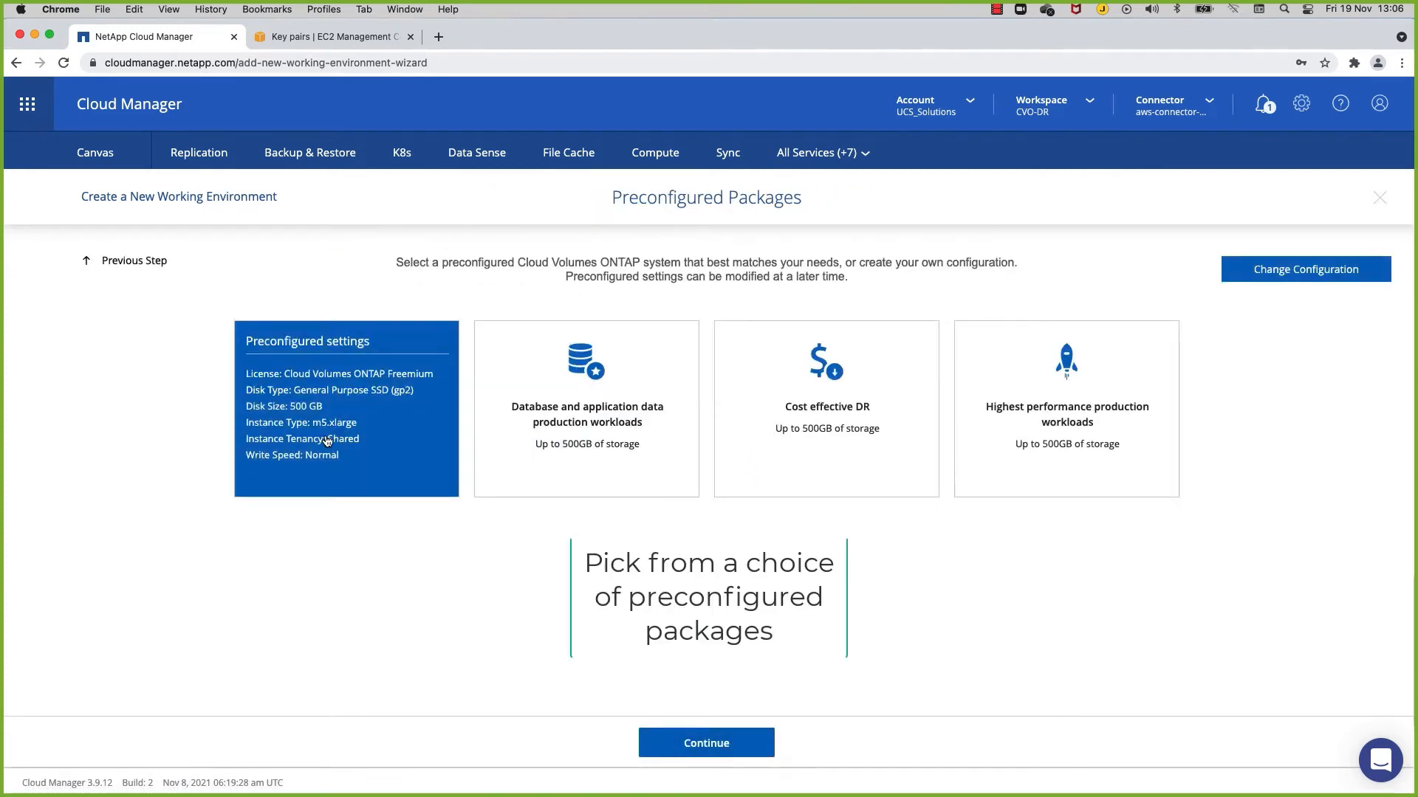
mouse_move(813, 441)
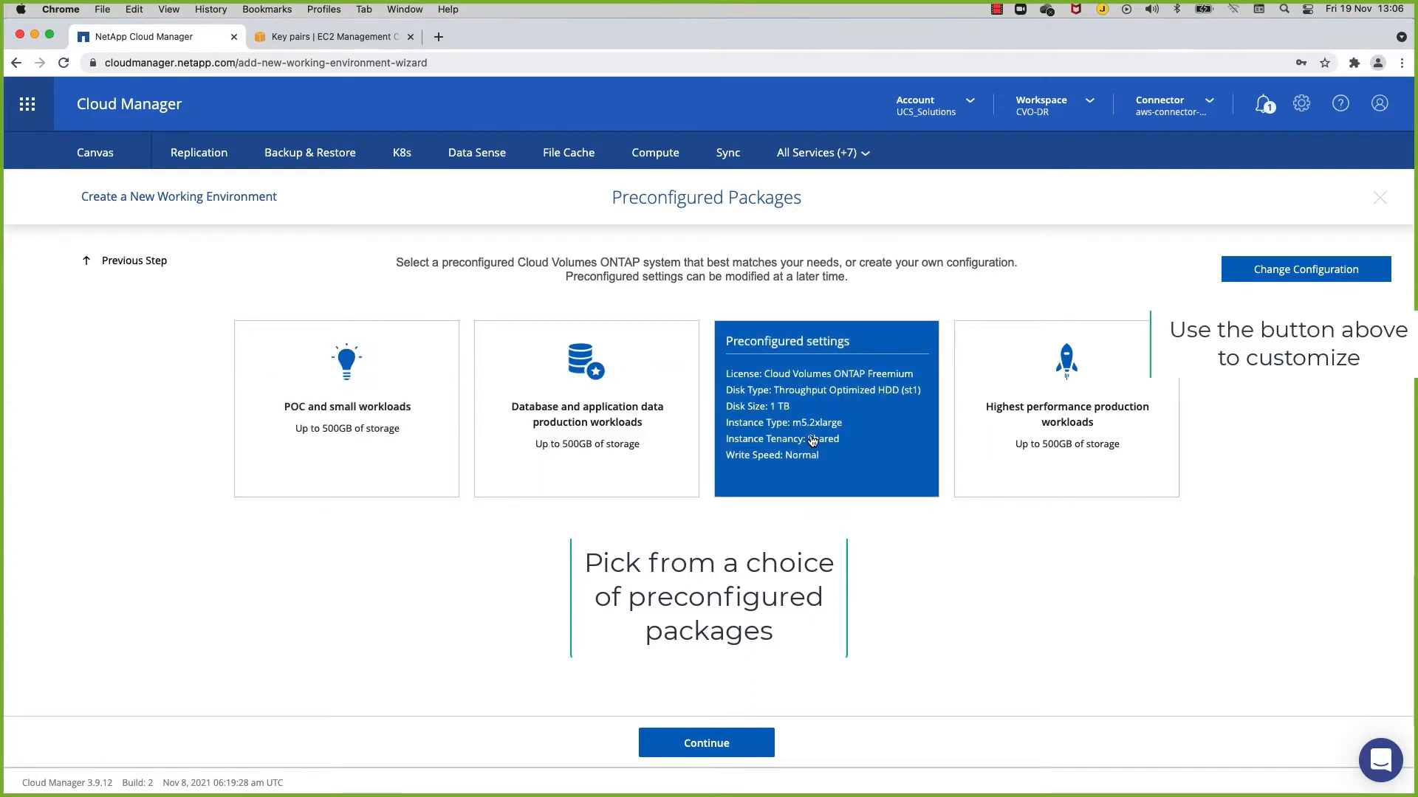
left_click(359, 458)
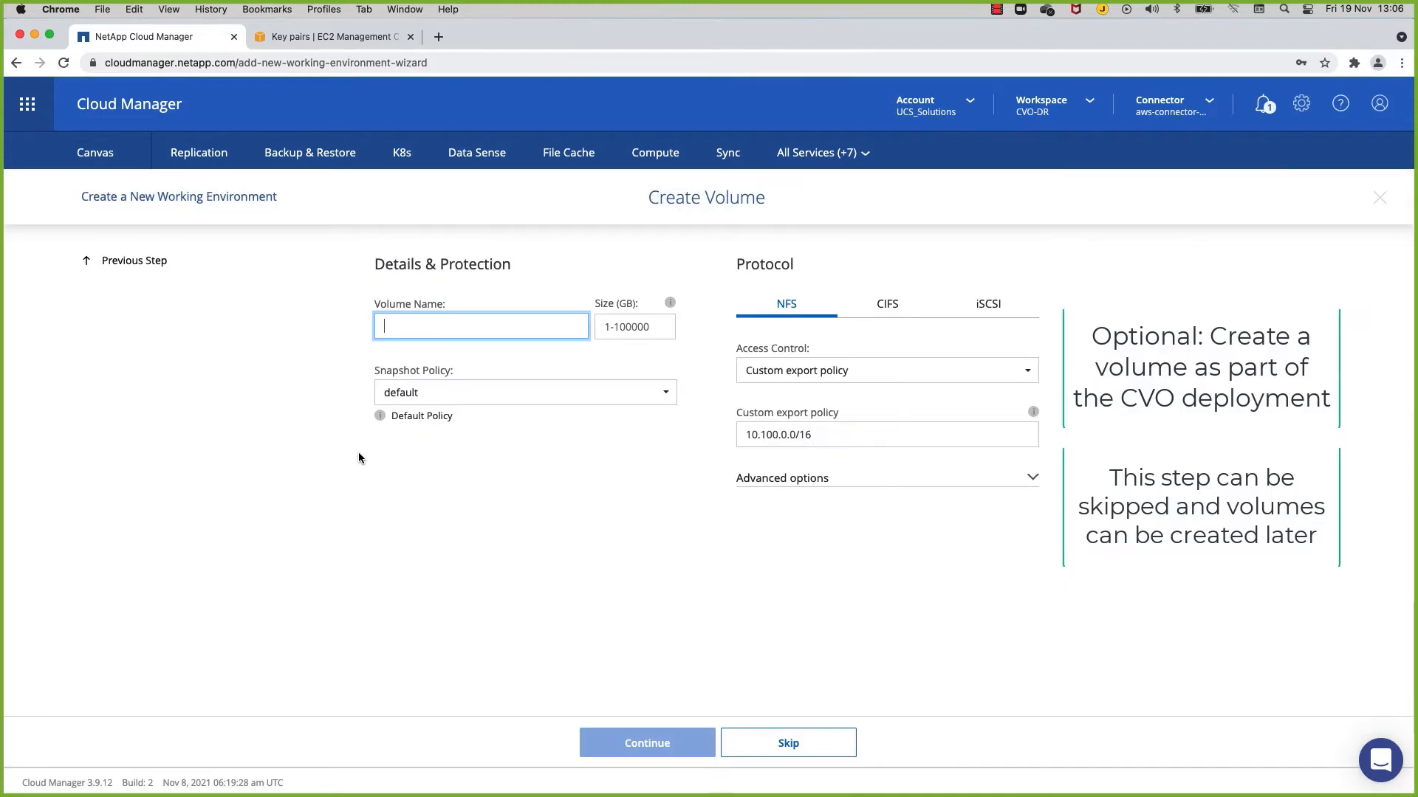
- Define a 10 GB NFS volume named flexpodcvodr with export policy 10.100.0.0/16, keeping Storage Efficiency and the Auto tiering policy, and proceed to the review
type("flexpodcvodr")
key("Tab")
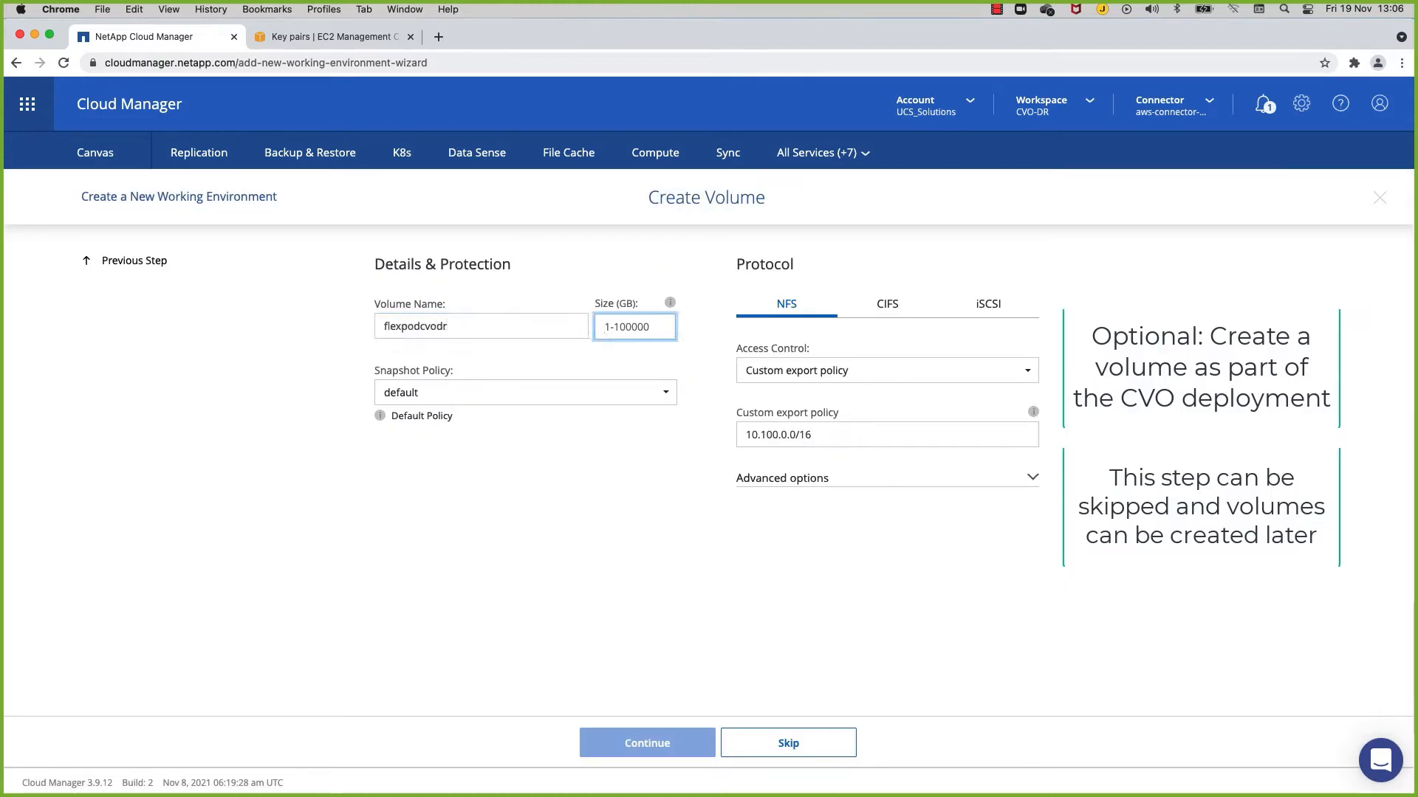
type("10")
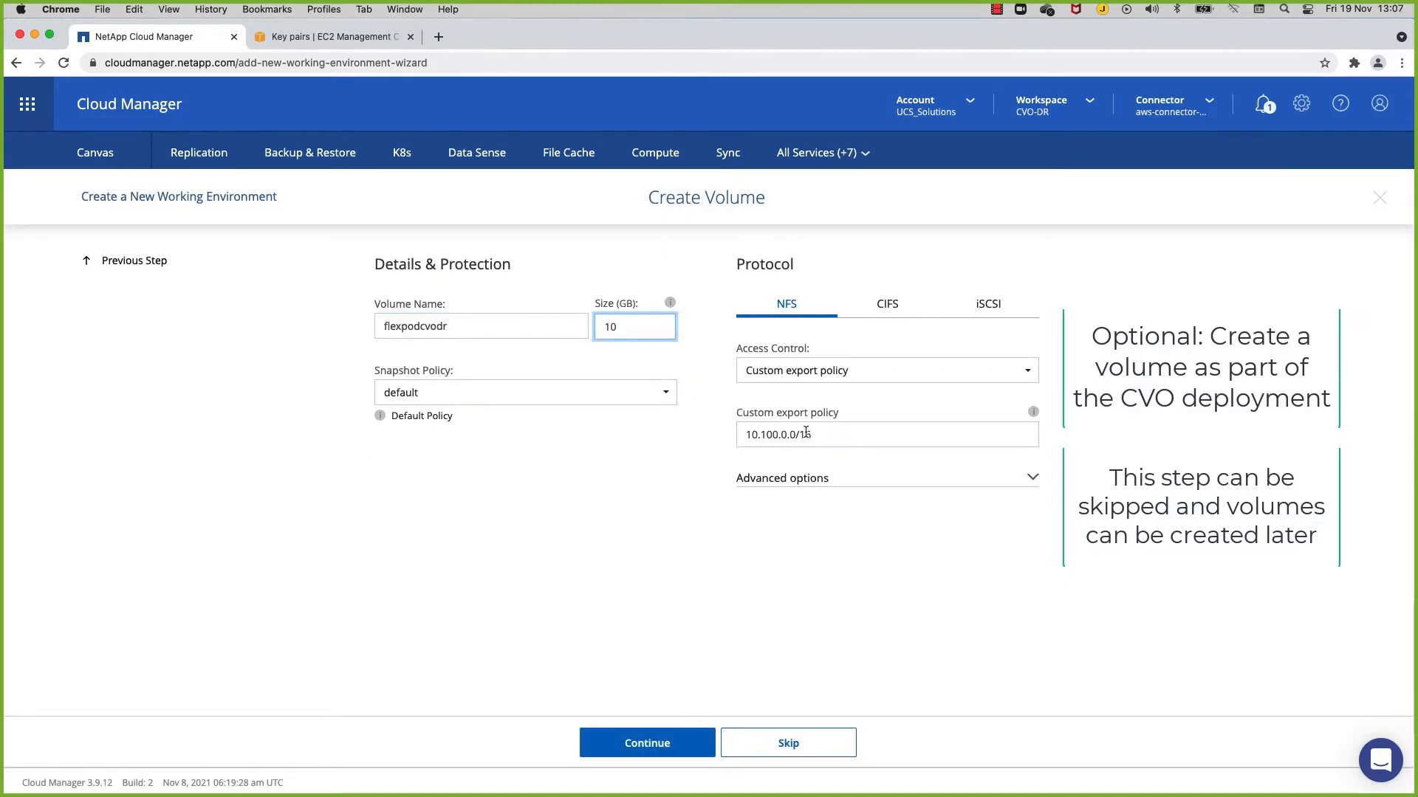
left_click(836, 480)
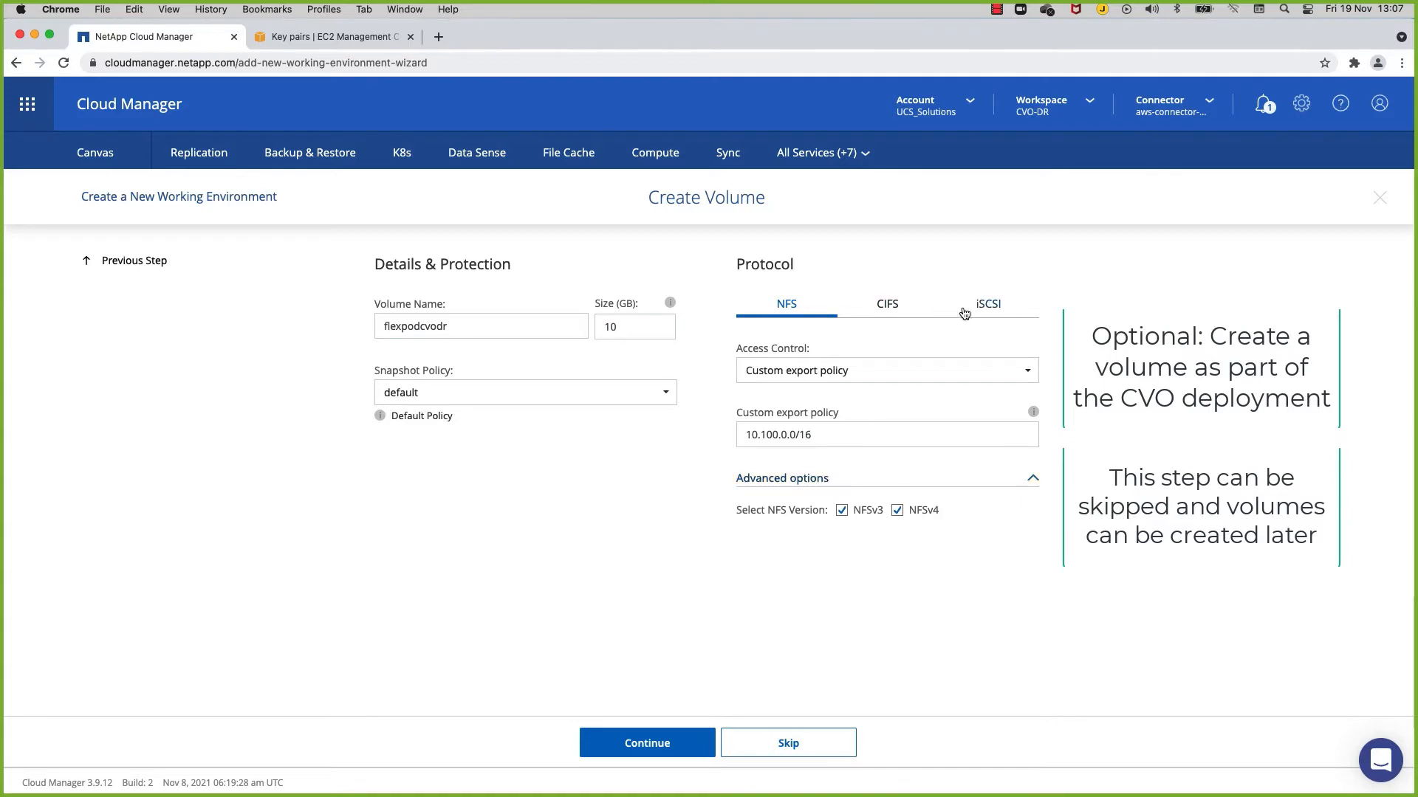
left_click(677, 747)
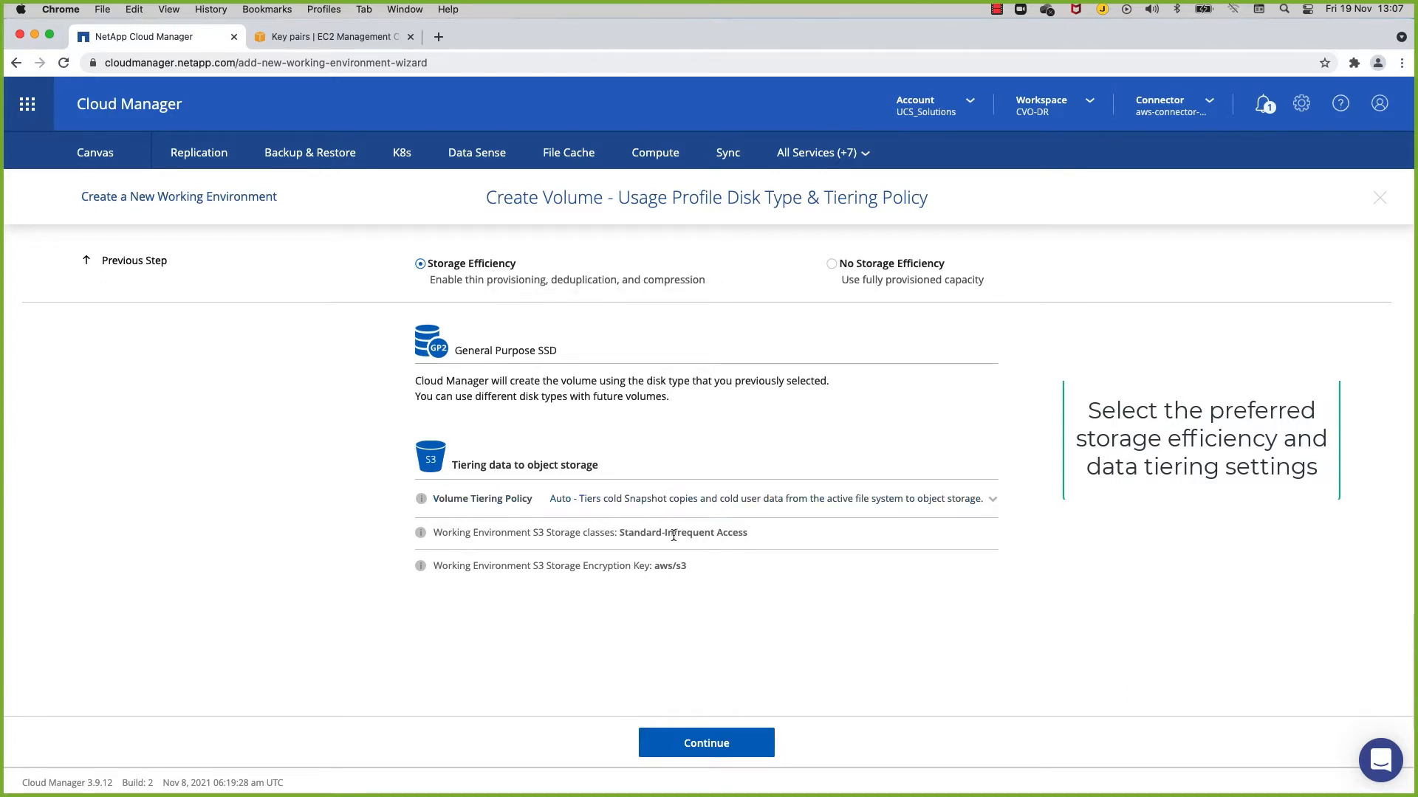
left_click(721, 744)
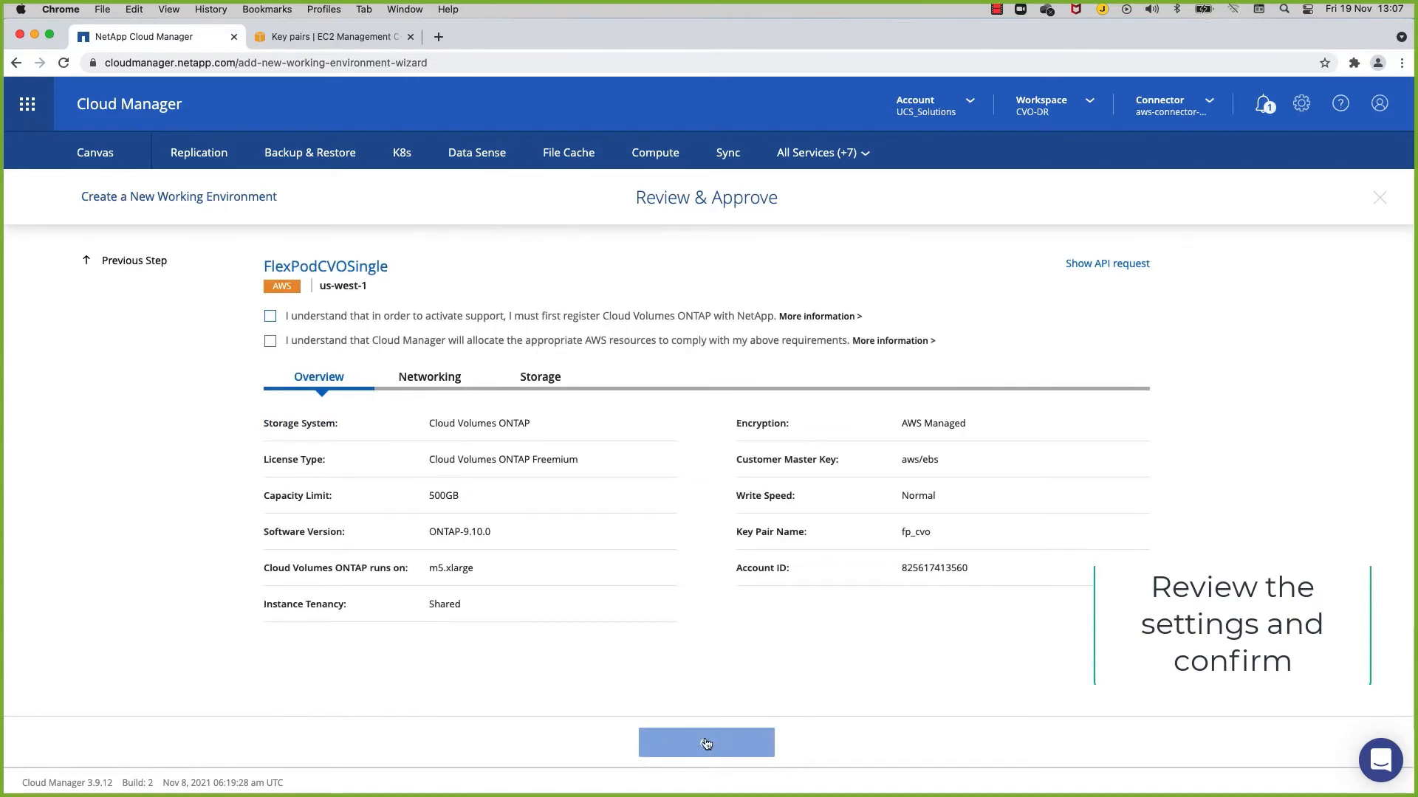
- Acknowledge the support registration and AWS resource allocation statements, viewing the additional information for each
left_click(808, 316)
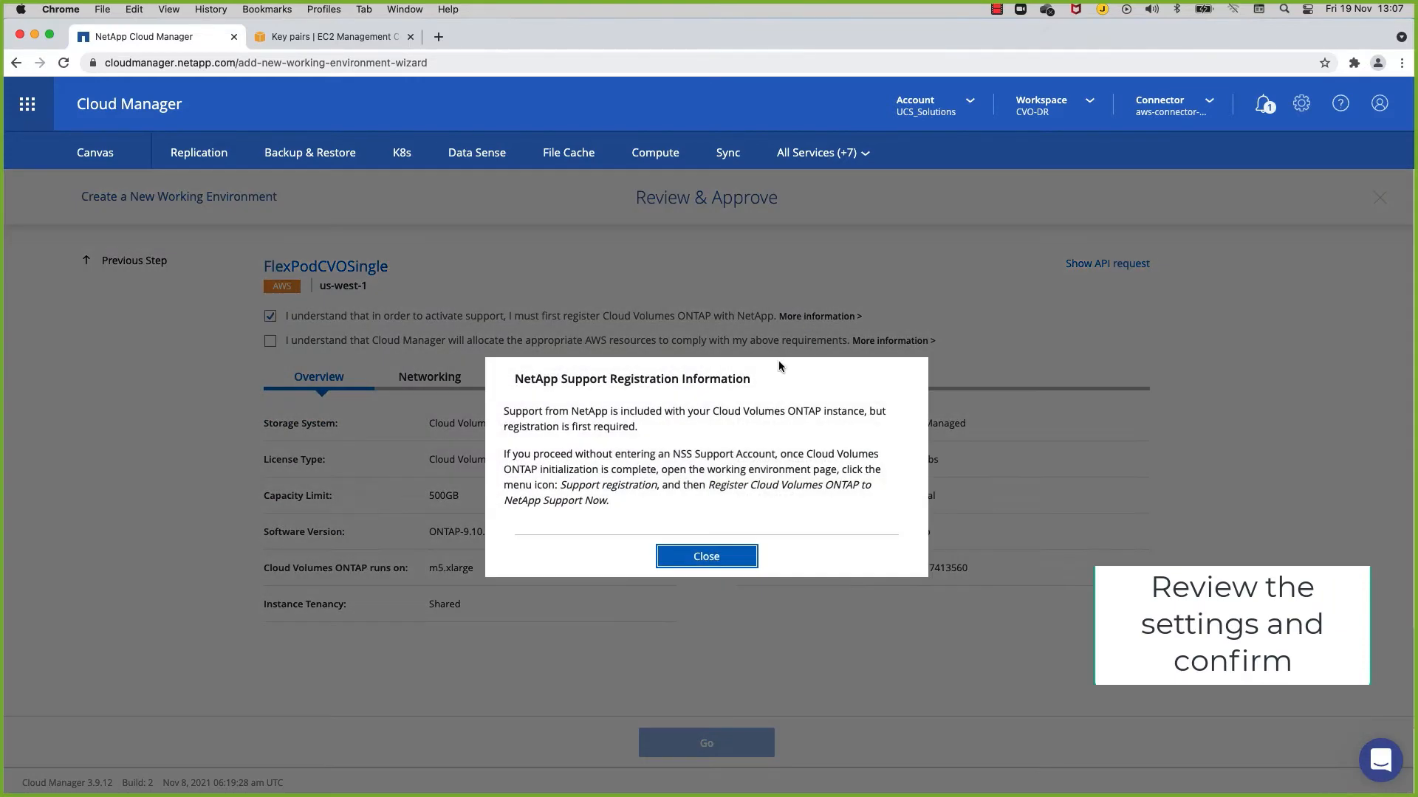
left_click(705, 558)
left_click(270, 341)
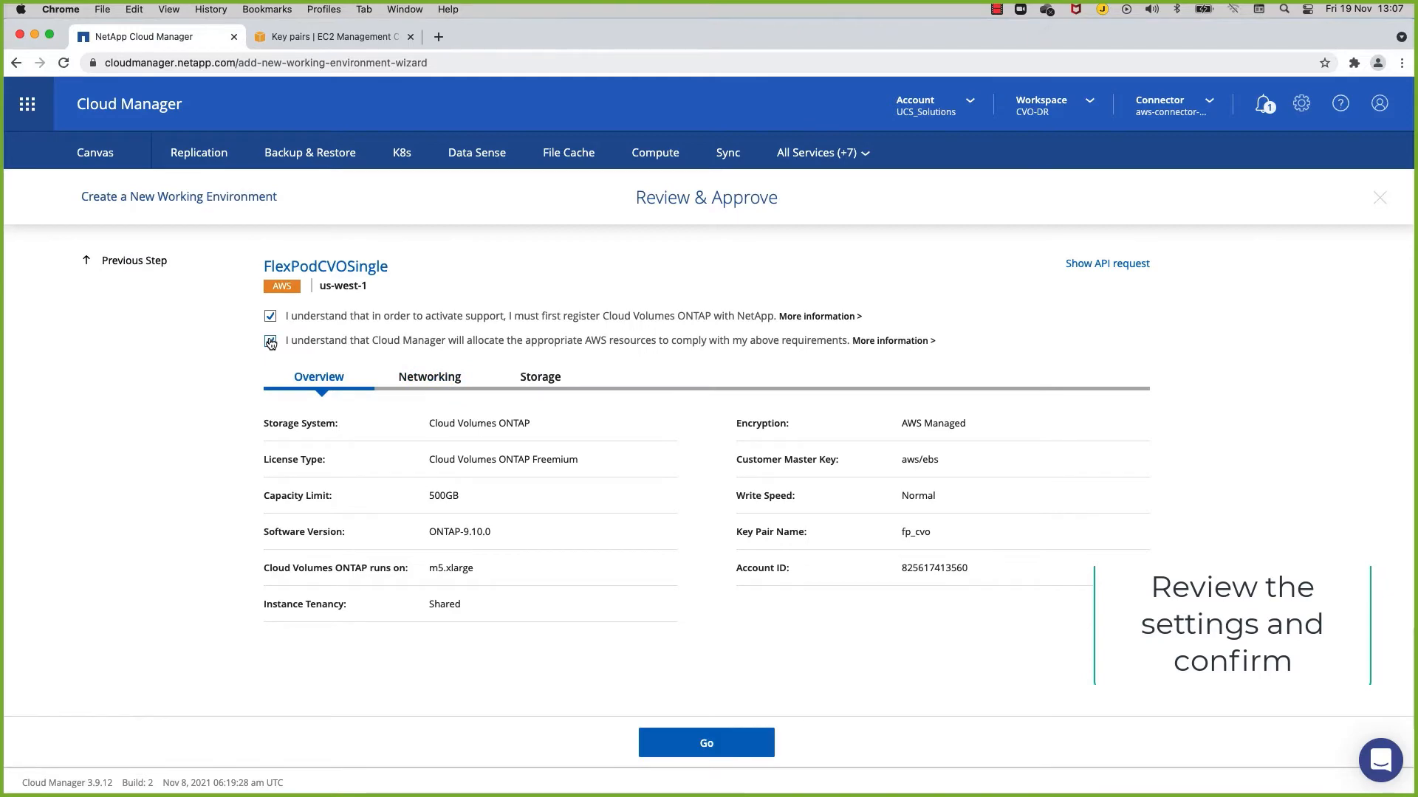
left_click(910, 343)
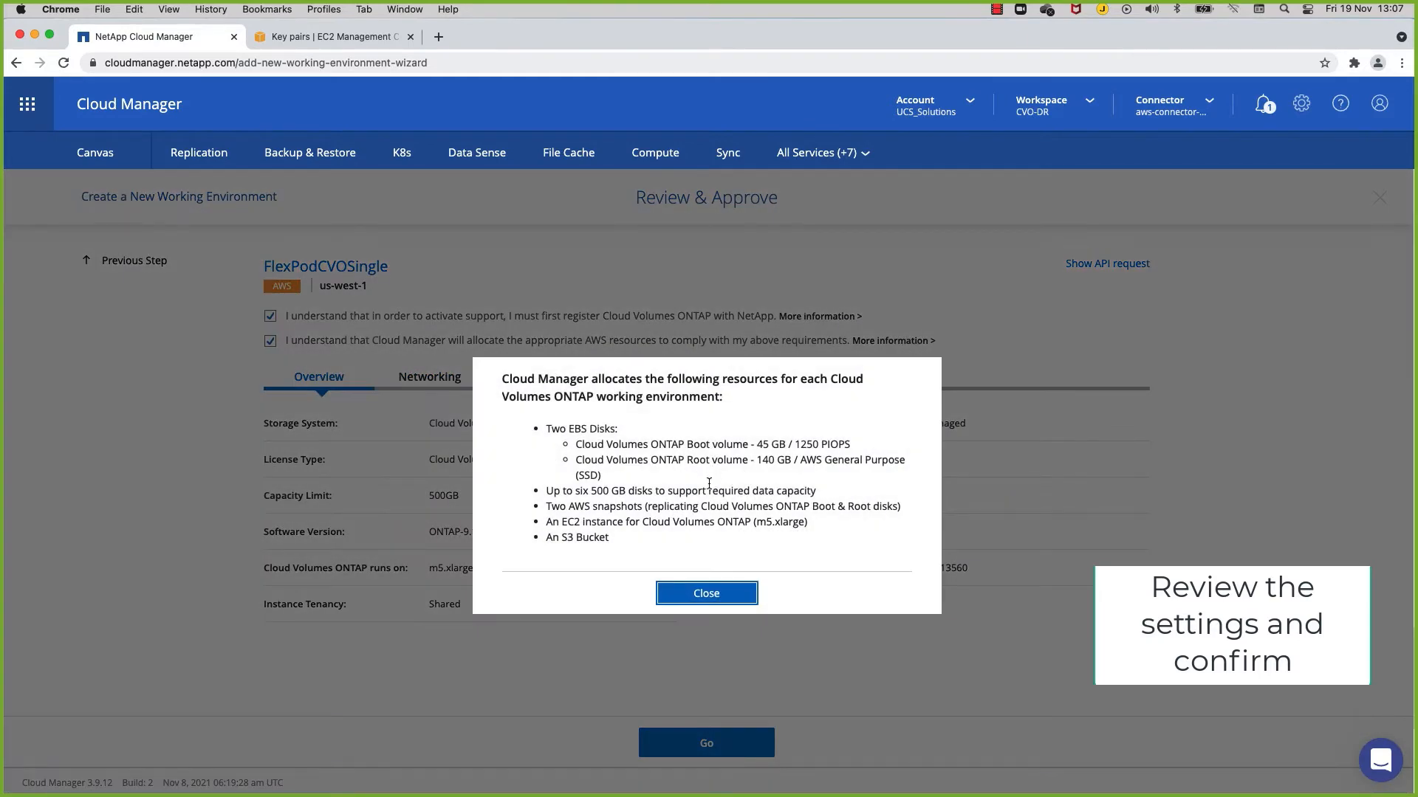
left_click(707, 595)
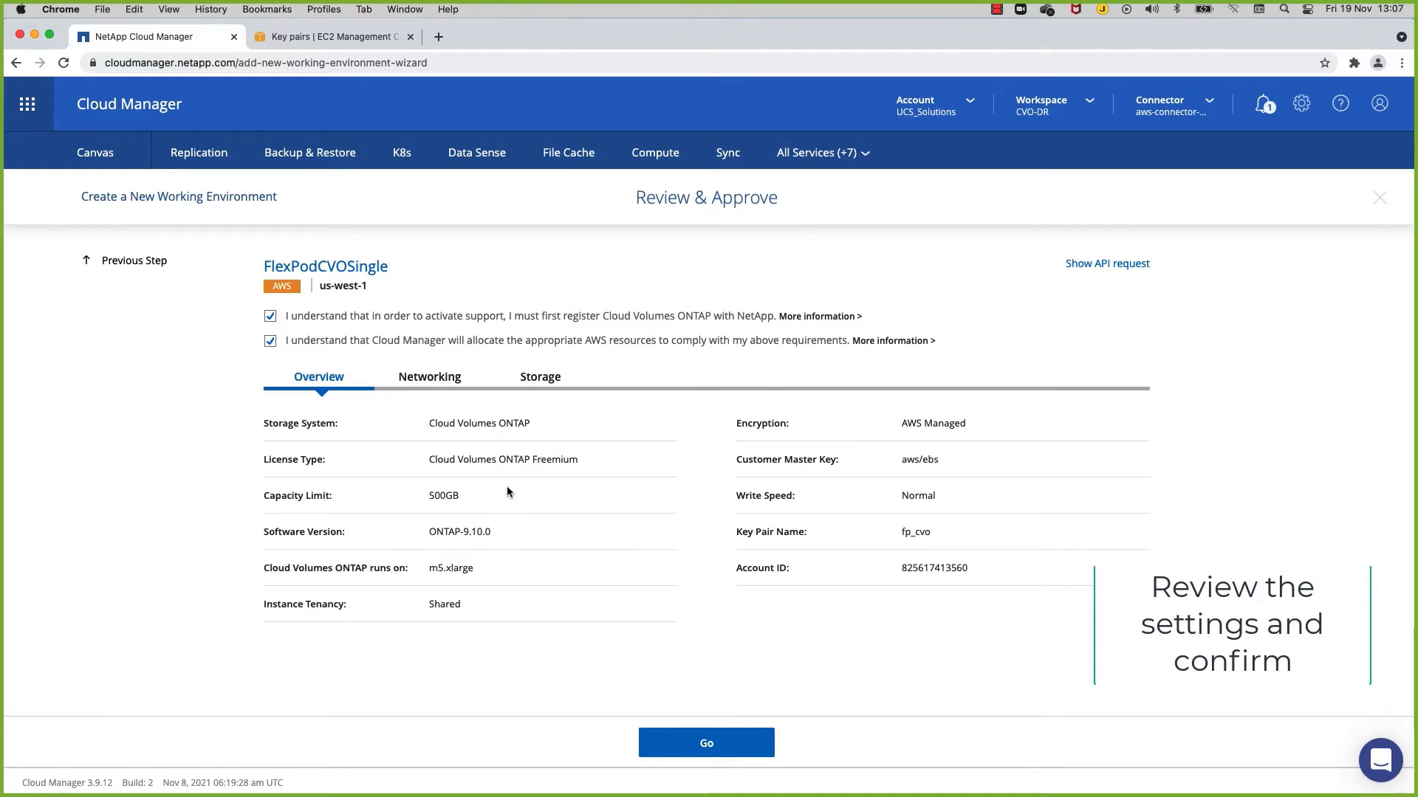
- Review the networking and storage settings of FlexPodCVOSingle and approve creation of the working environment
left_click(442, 378)
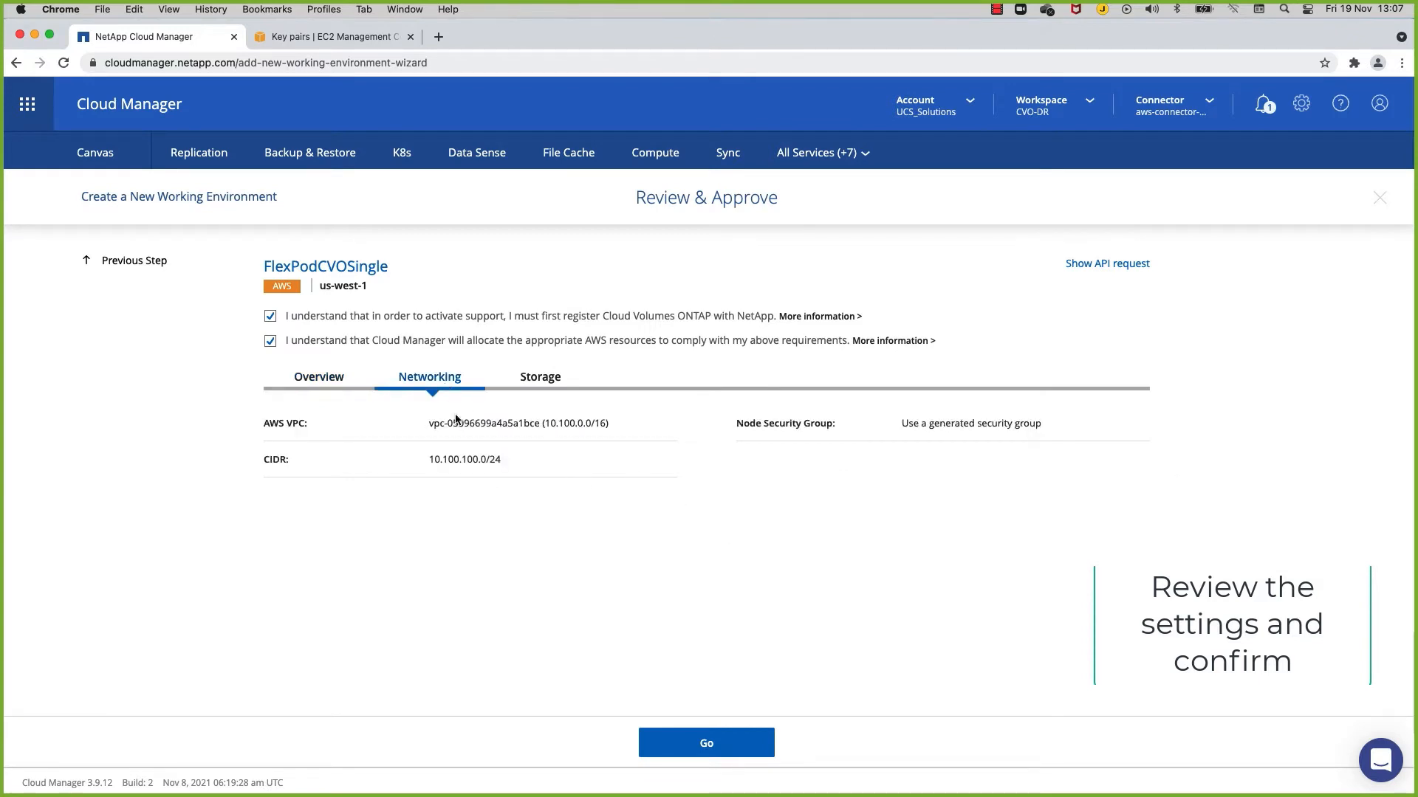
left_click(535, 378)
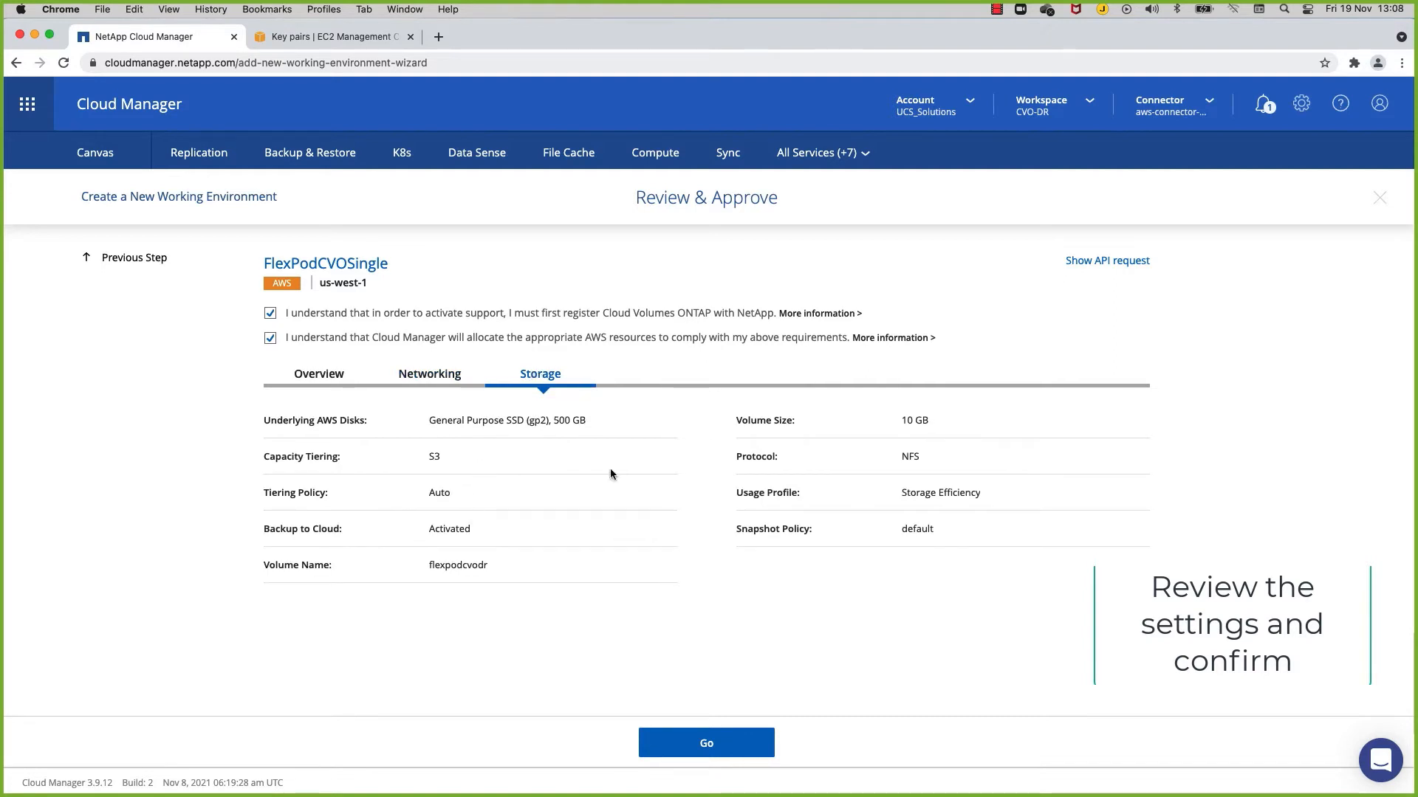
left_click(703, 746)
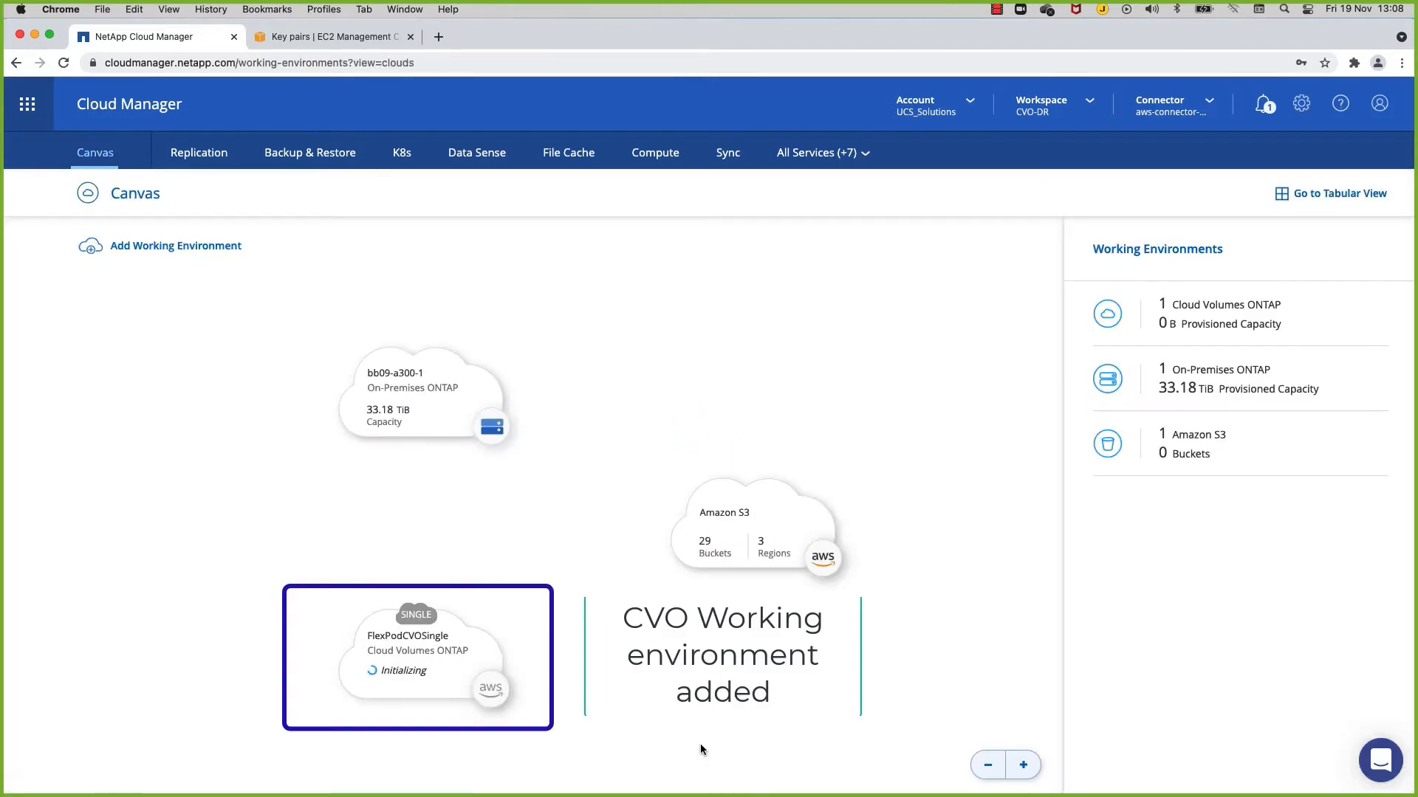
- Enter the FlexPodCVOSingle working environment to check its deployment progress, and go to the Timeline of activities
left_click(460, 667)
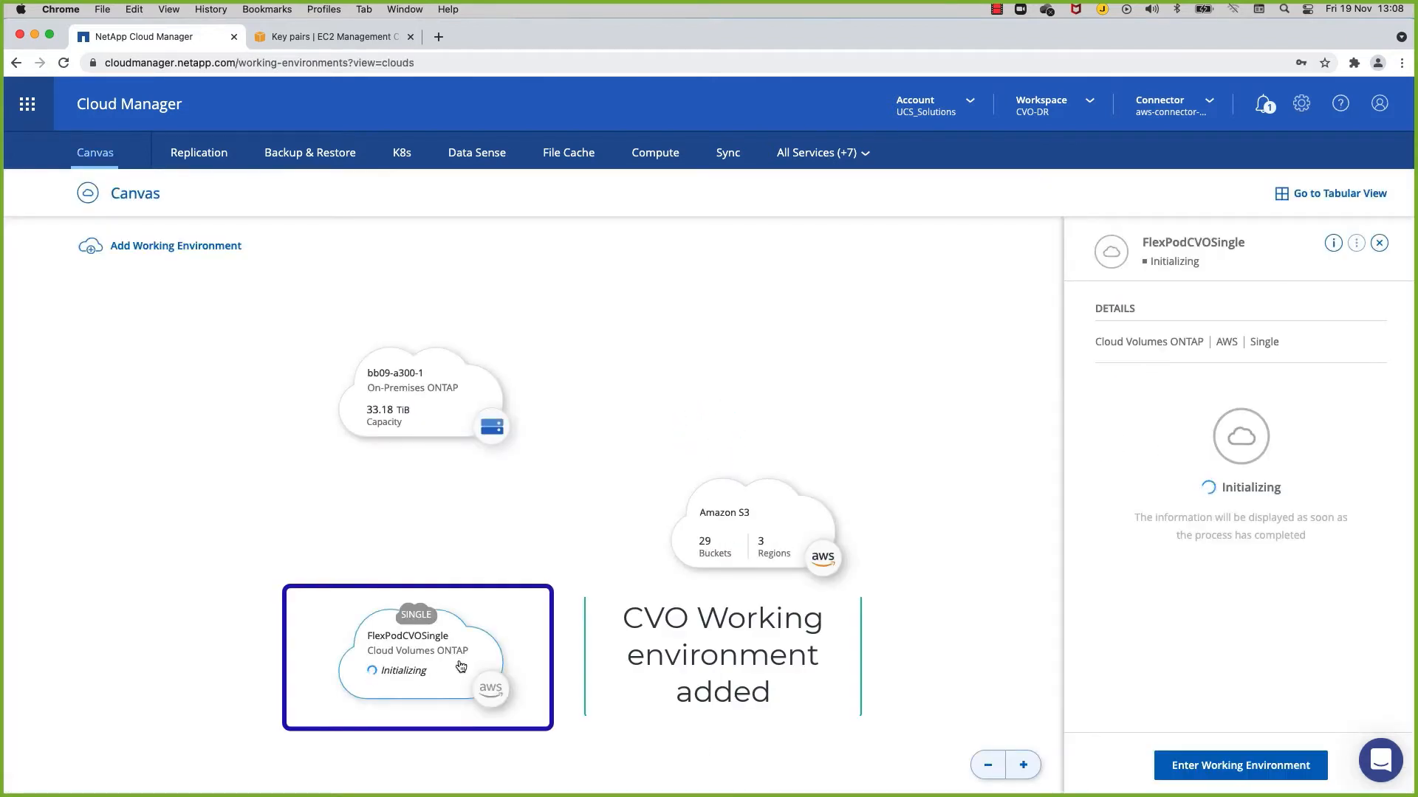
left_click(1259, 772)
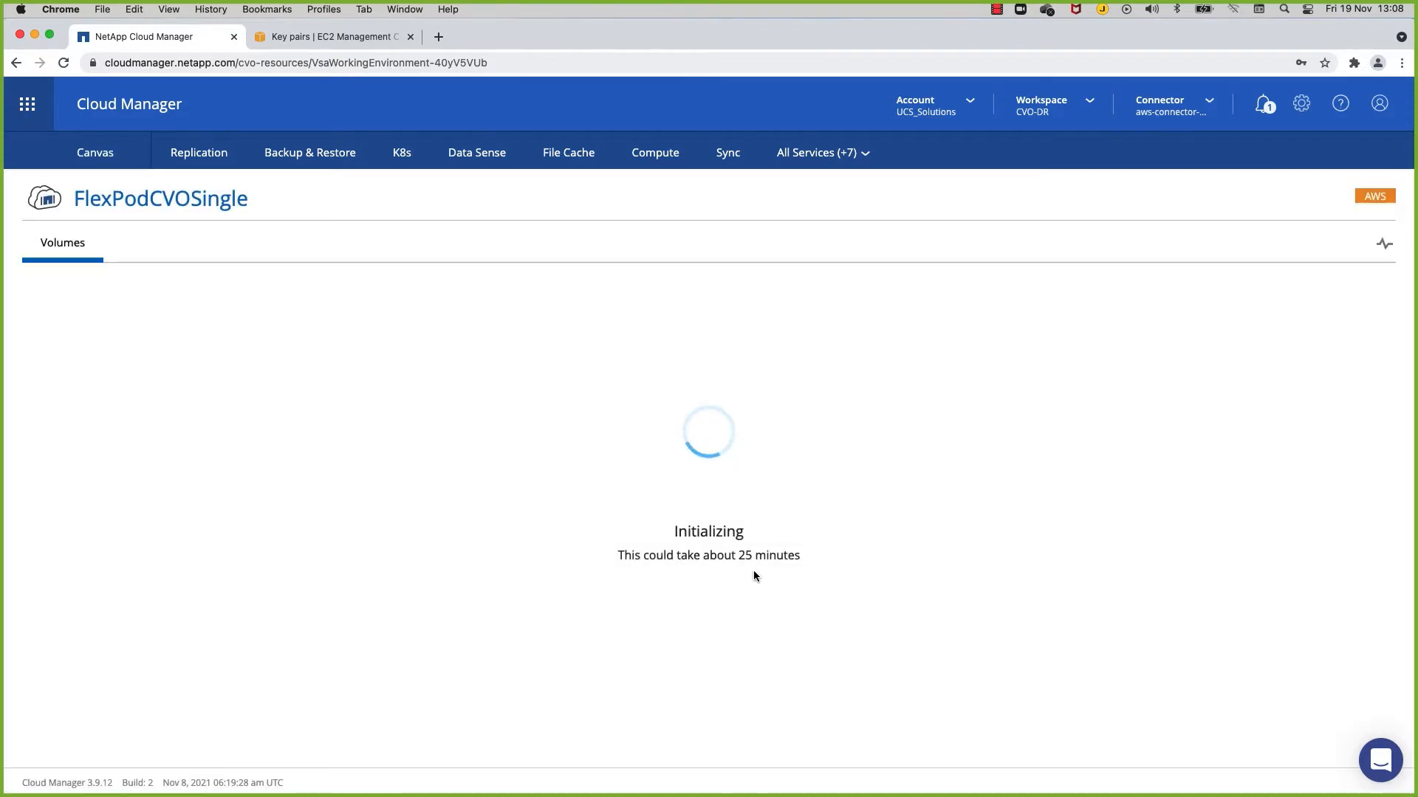
left_click(831, 159)
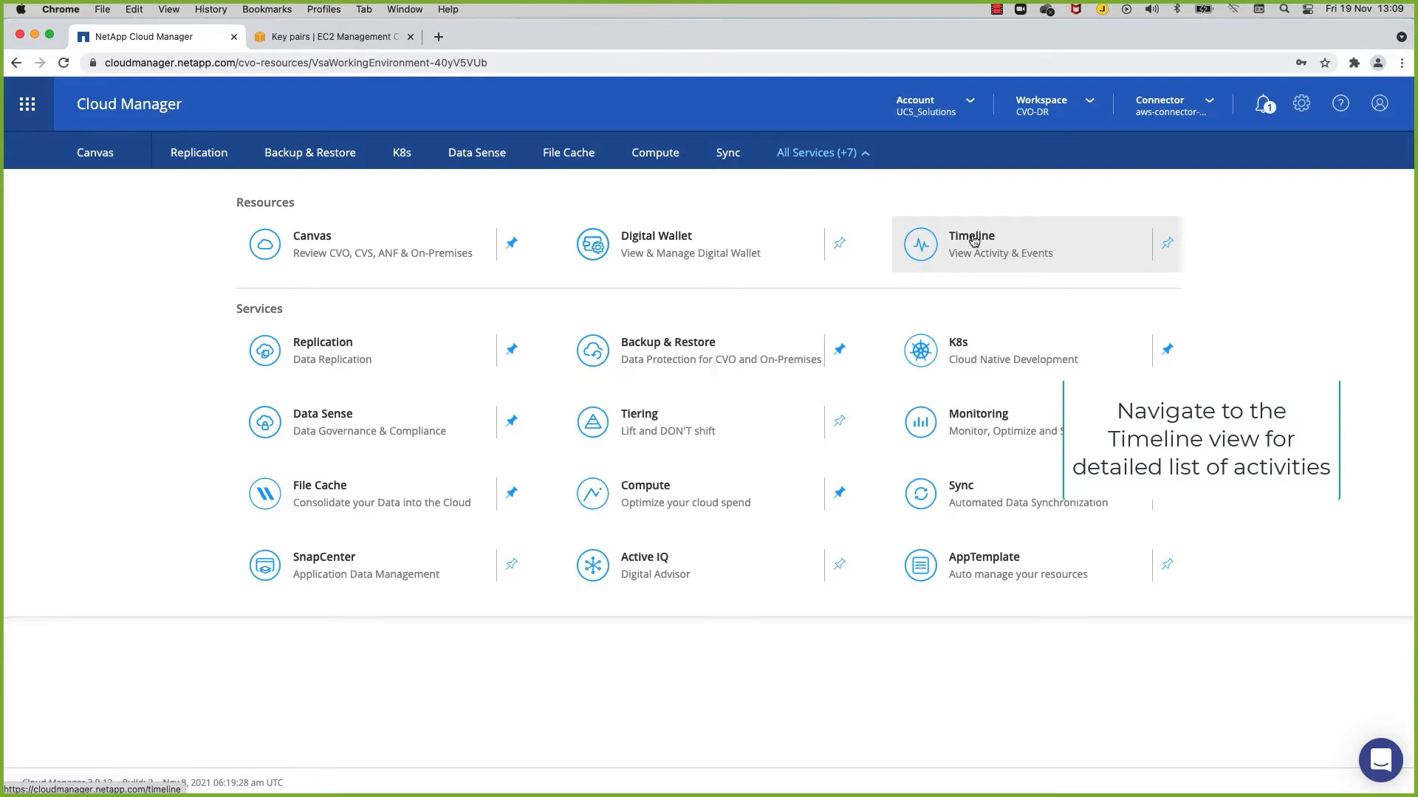
left_click(973, 241)
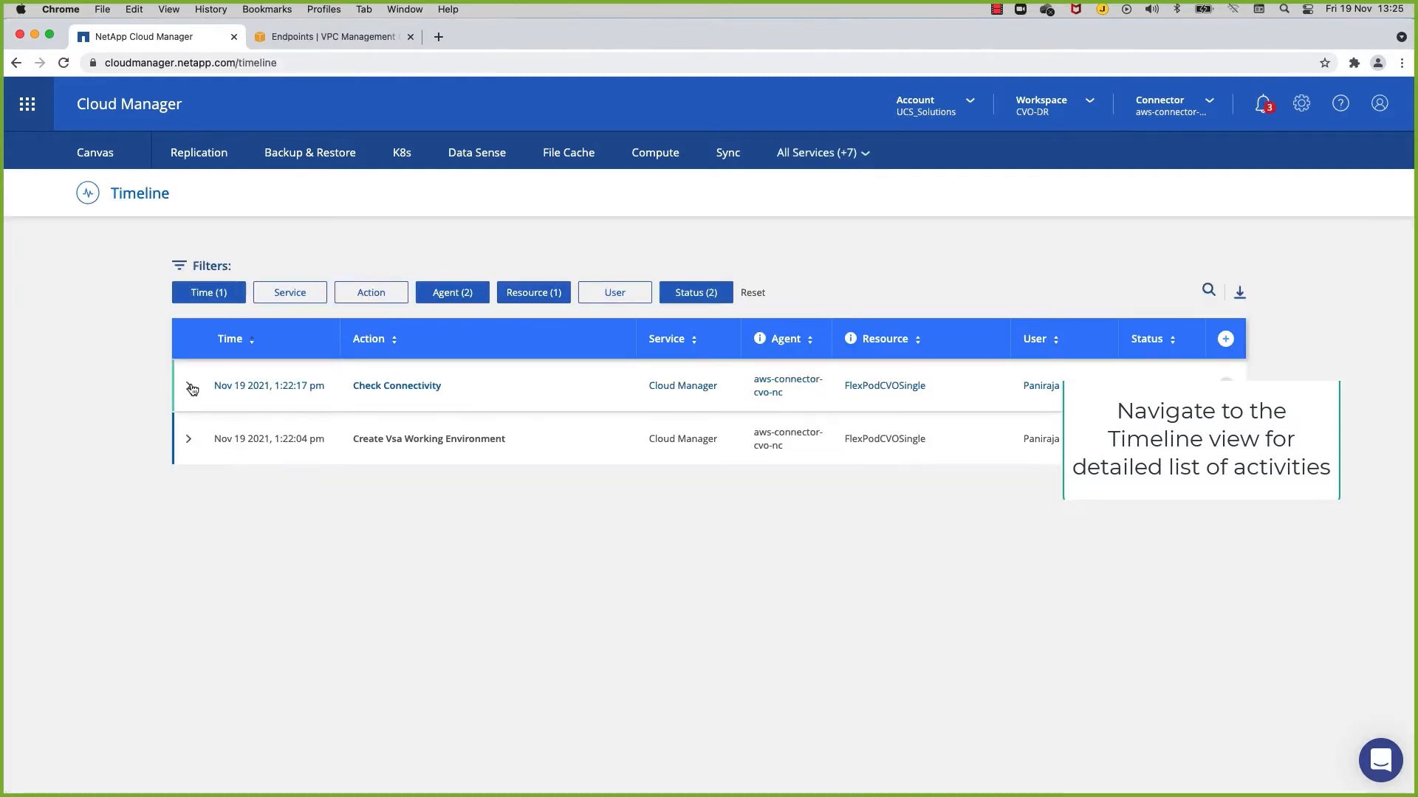
- Examine the sub-actions of the Check Connectivity activity for FlexPodCVOSingle in the Timeline and collapse them
left_click(191, 388)
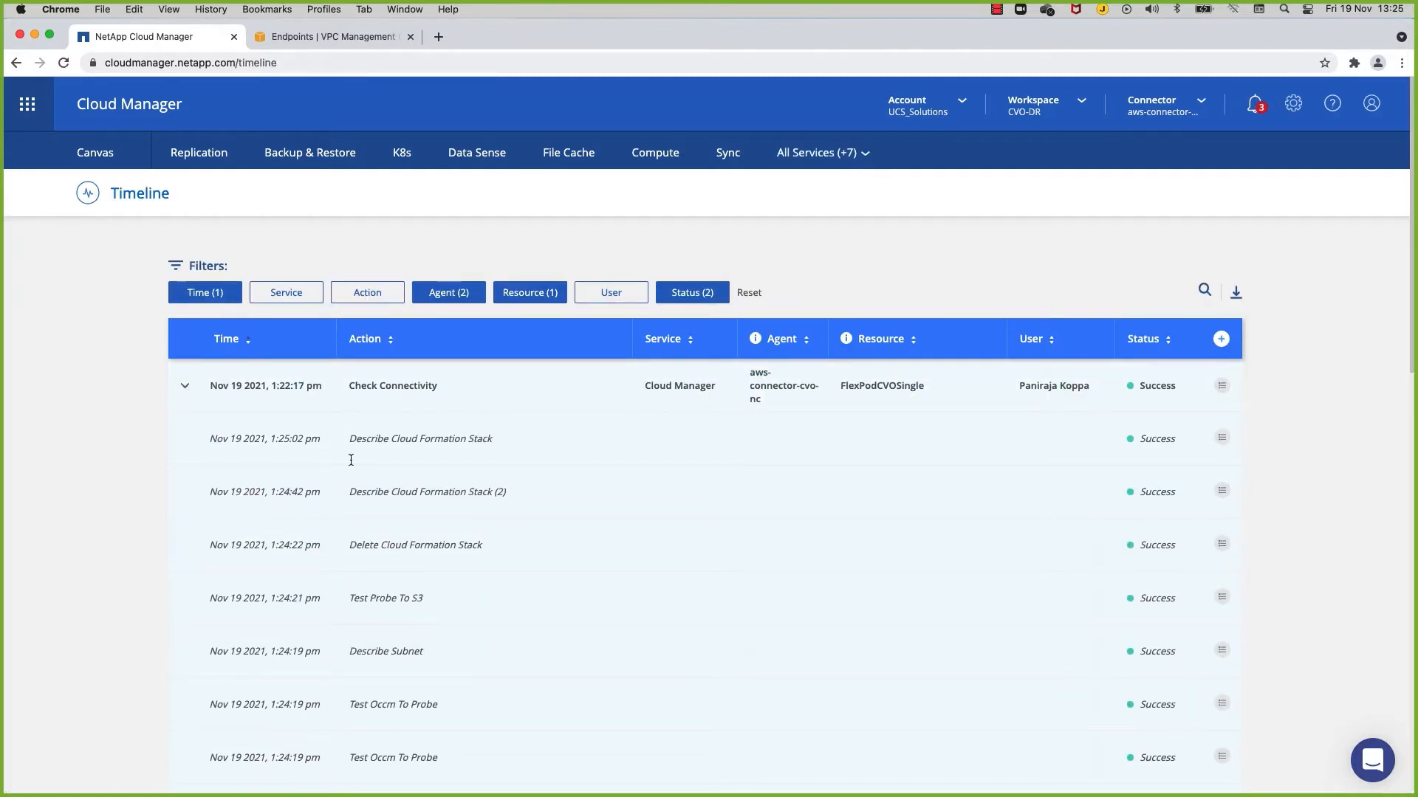
scroll(543, 511, "down", 5)
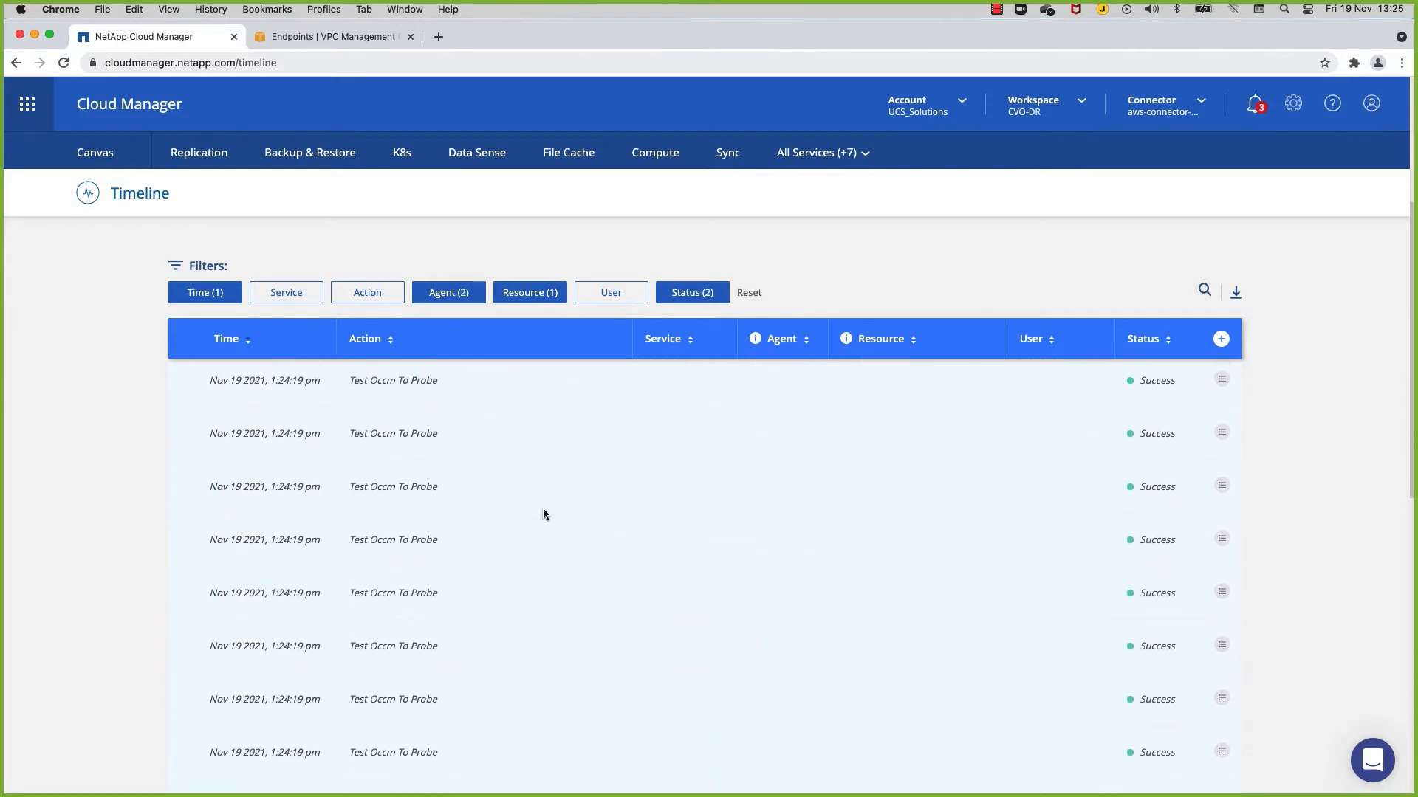
scroll(542, 514, "up", 5)
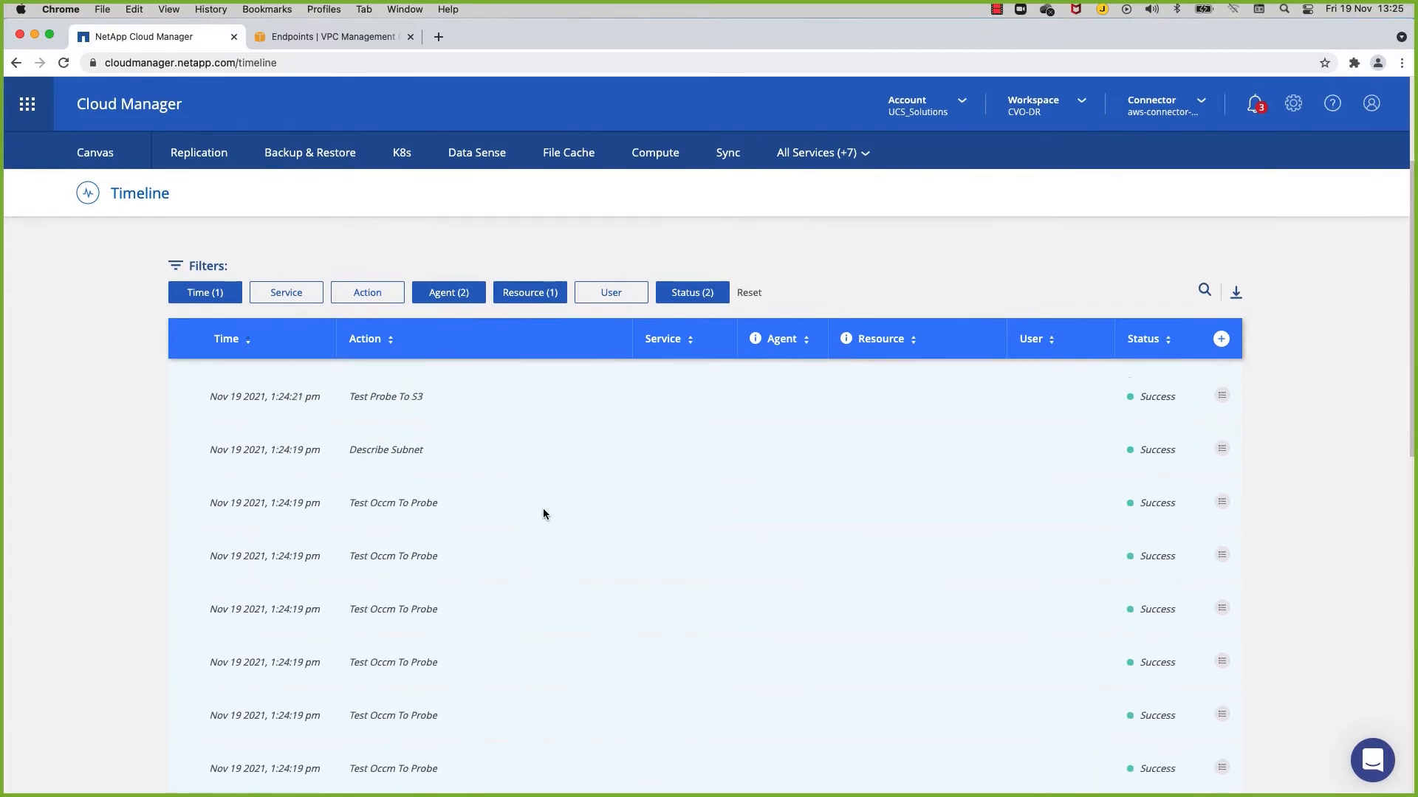
left_click(188, 390)
- Follow the sub-actions of the Create Vsa Working Environment activity for FlexPodCVOSingle and collapse them
left_click(186, 441)
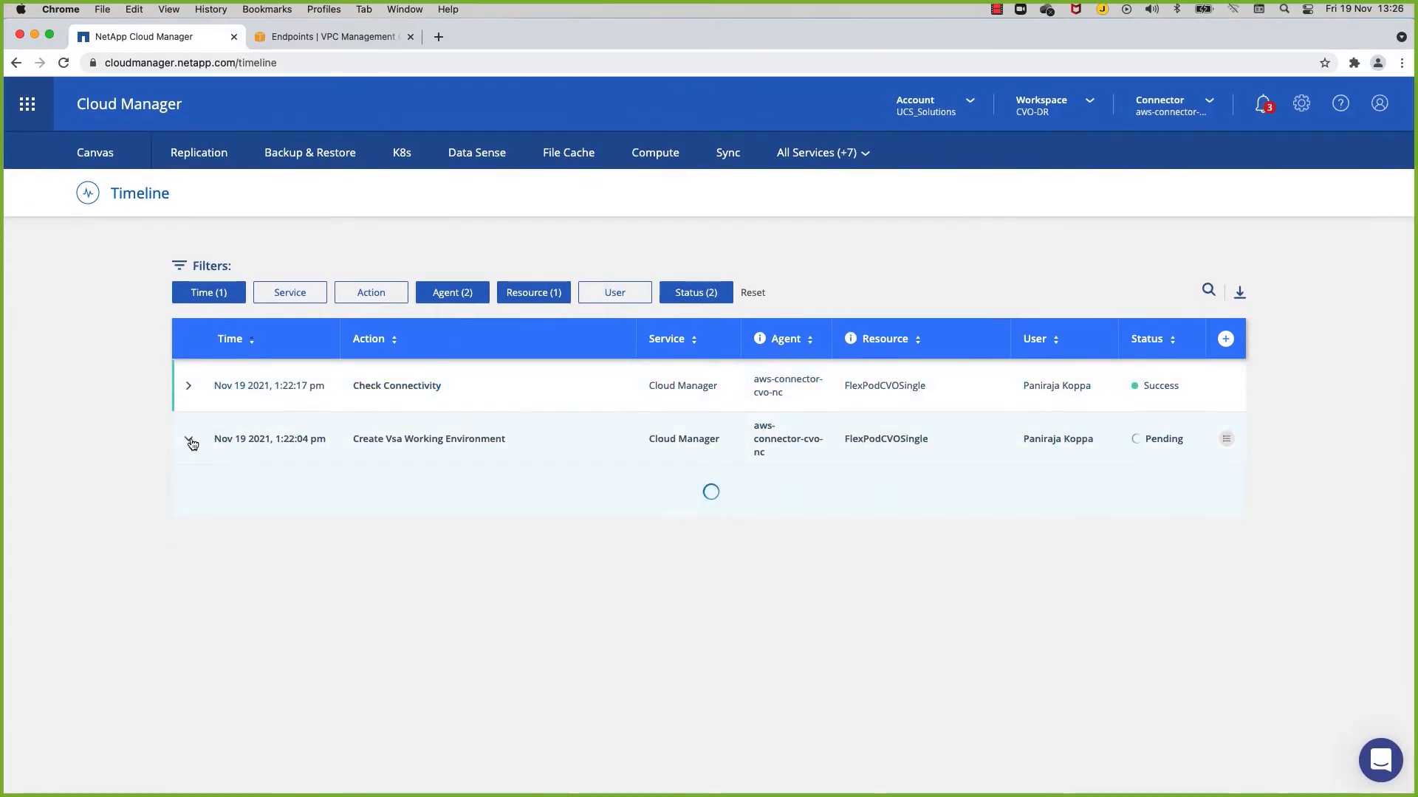
scroll(772, 640, "down", 15)
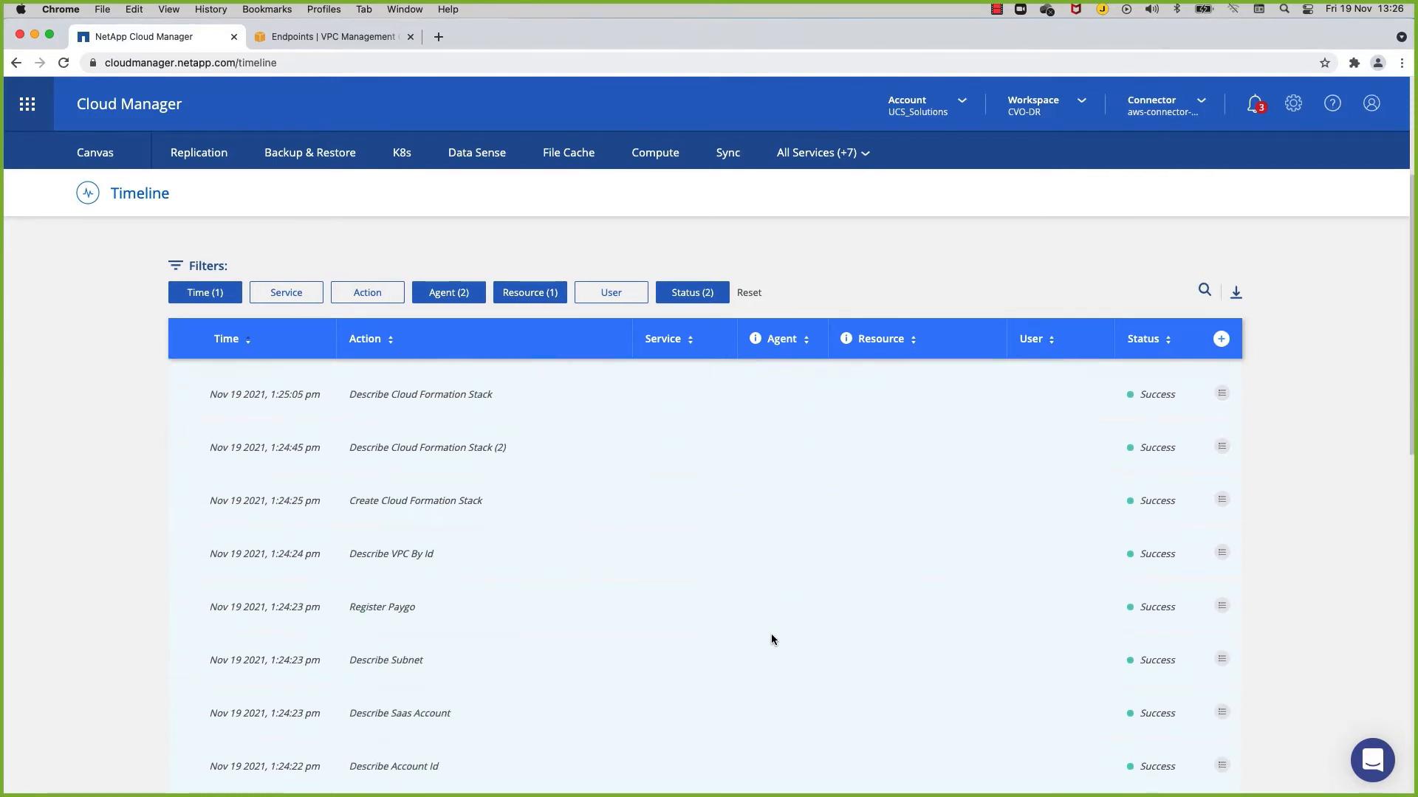
scroll(770, 640, "up", 15)
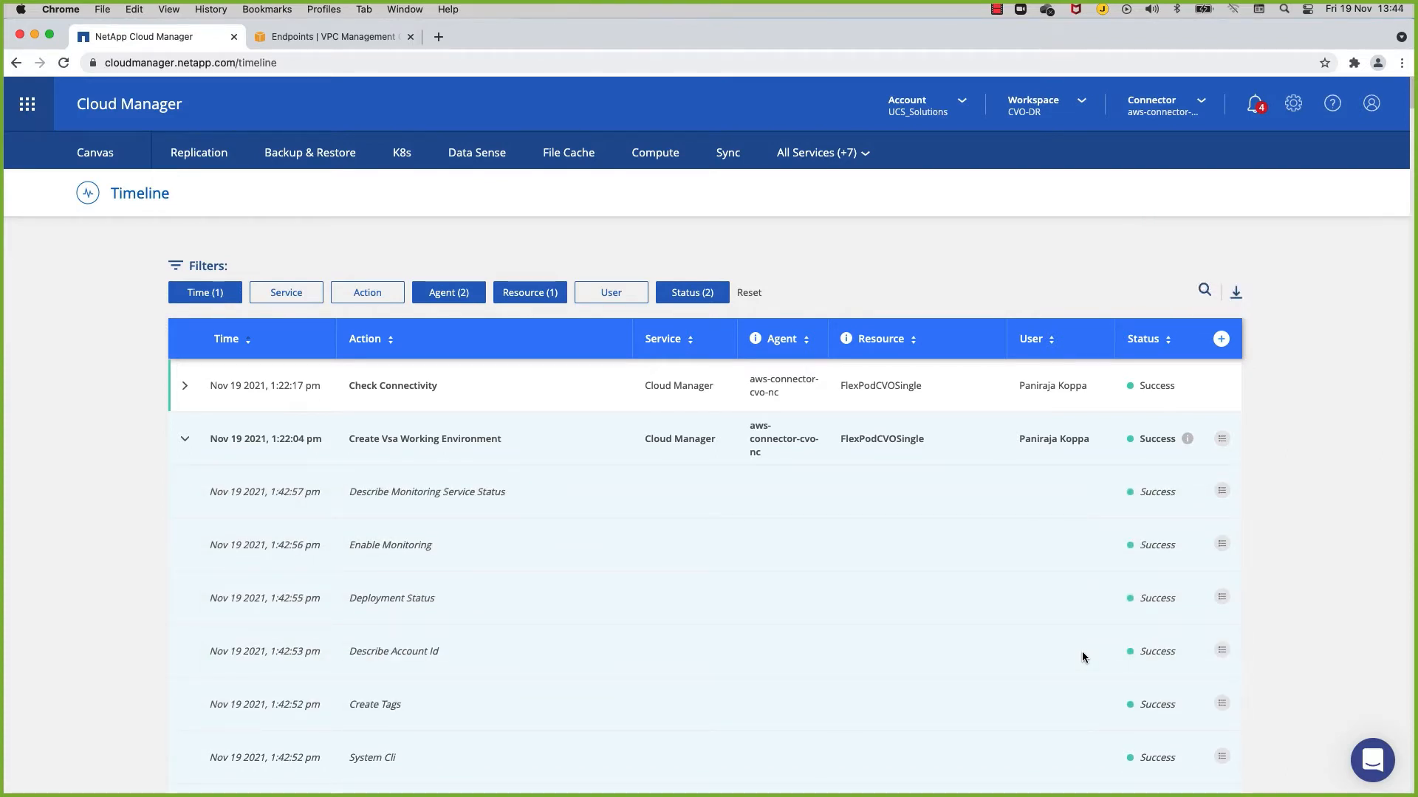
left_click(184, 438)
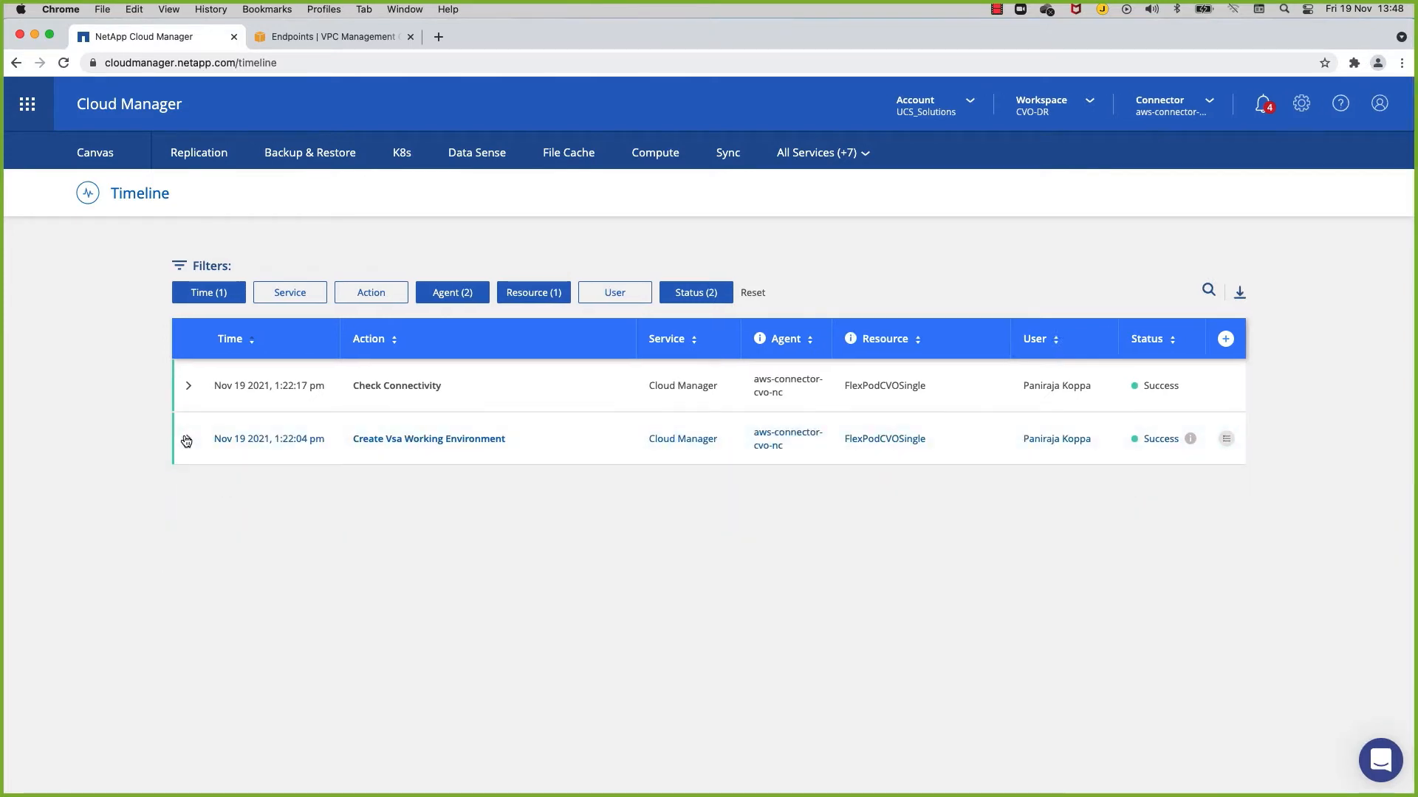
- Inspect the flexpodcvodr volume inside the FlexPodCVOSingle working environment and return to the Canvas
left_click(104, 155)
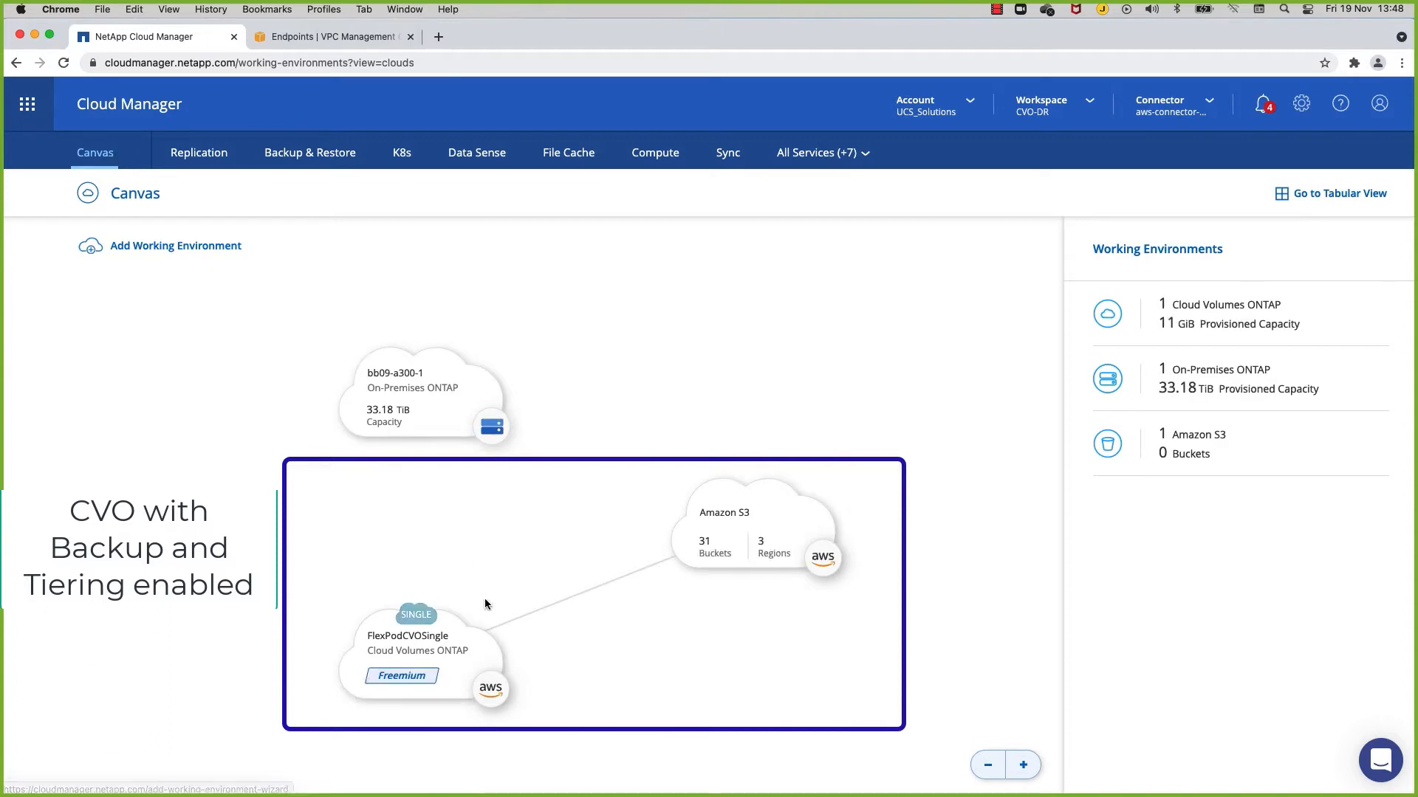
left_click(409, 644)
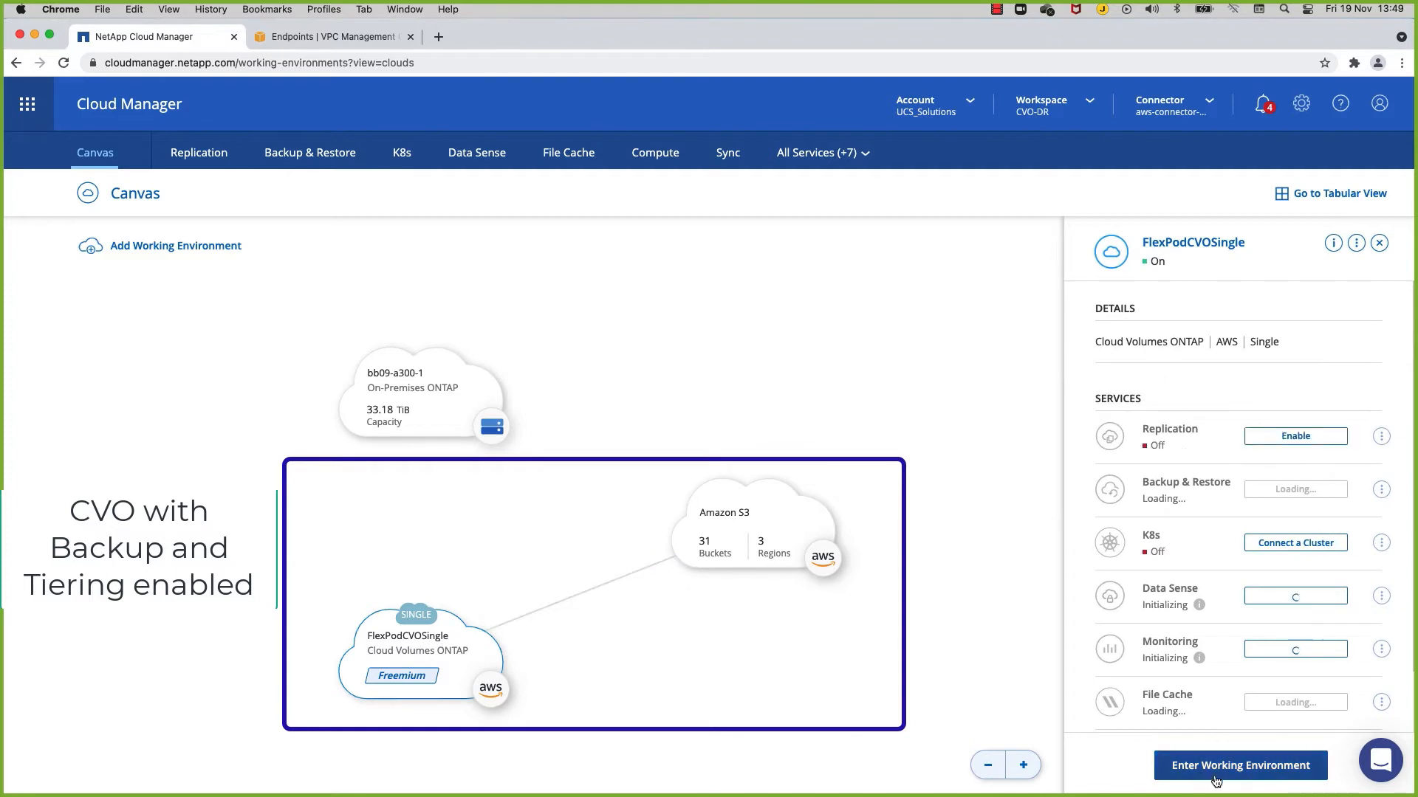
left_click(1255, 768)
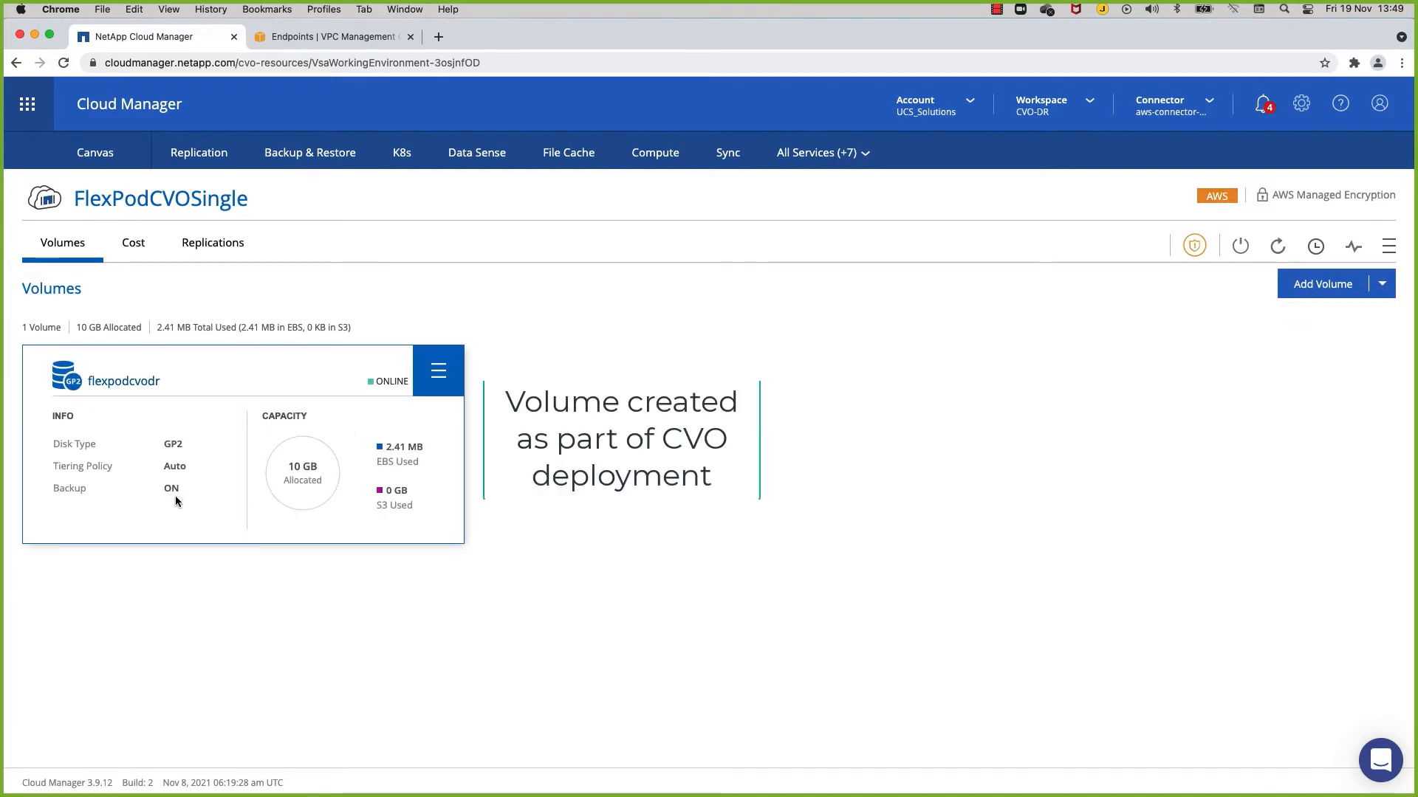
left_click(90, 154)
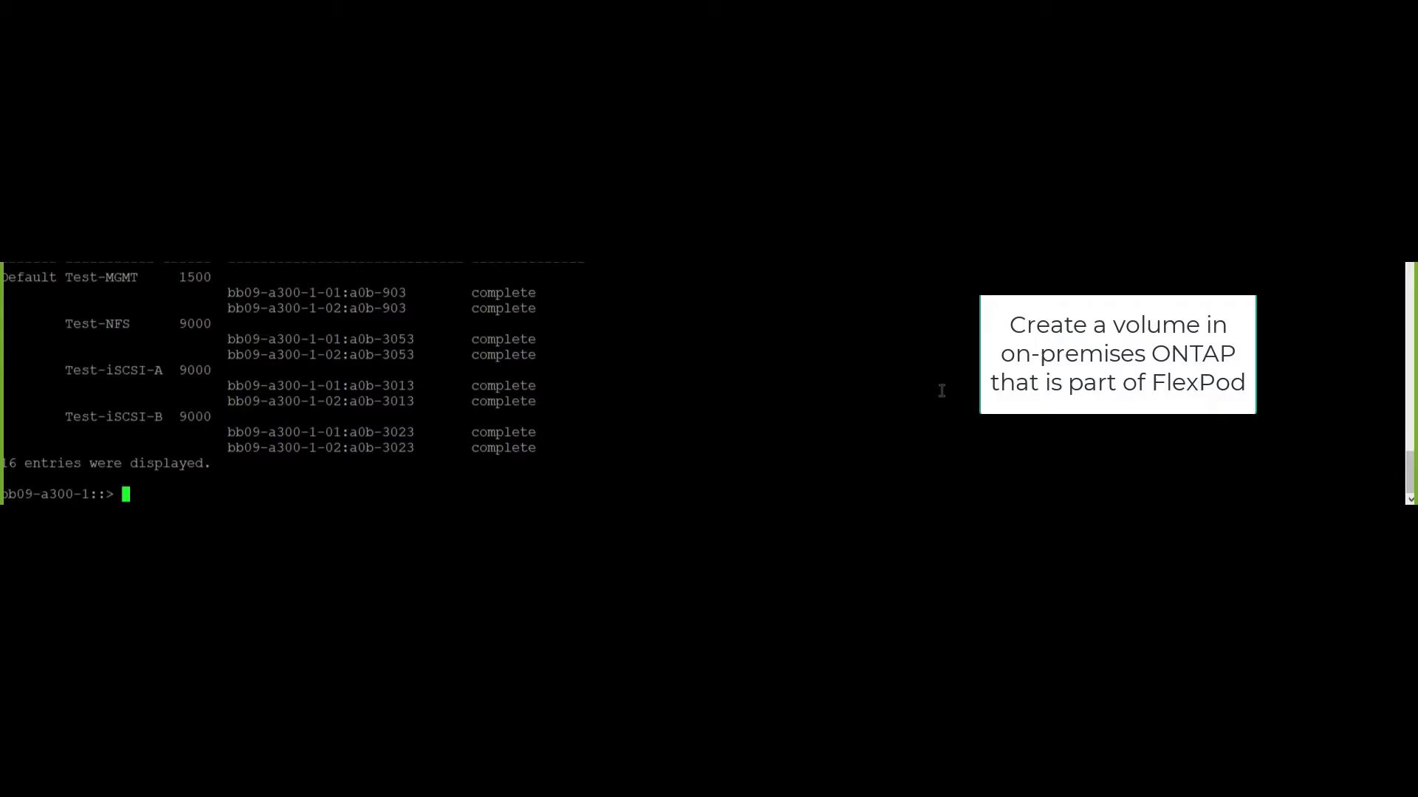
- In the bb09-a300-1 ONTAP command line, begin a vol create command for volume flexpod_data on vserver SVM_CVO_Integration
type("vol")
key("Tab")
type("cre")
key("Tab")
key("Tab")
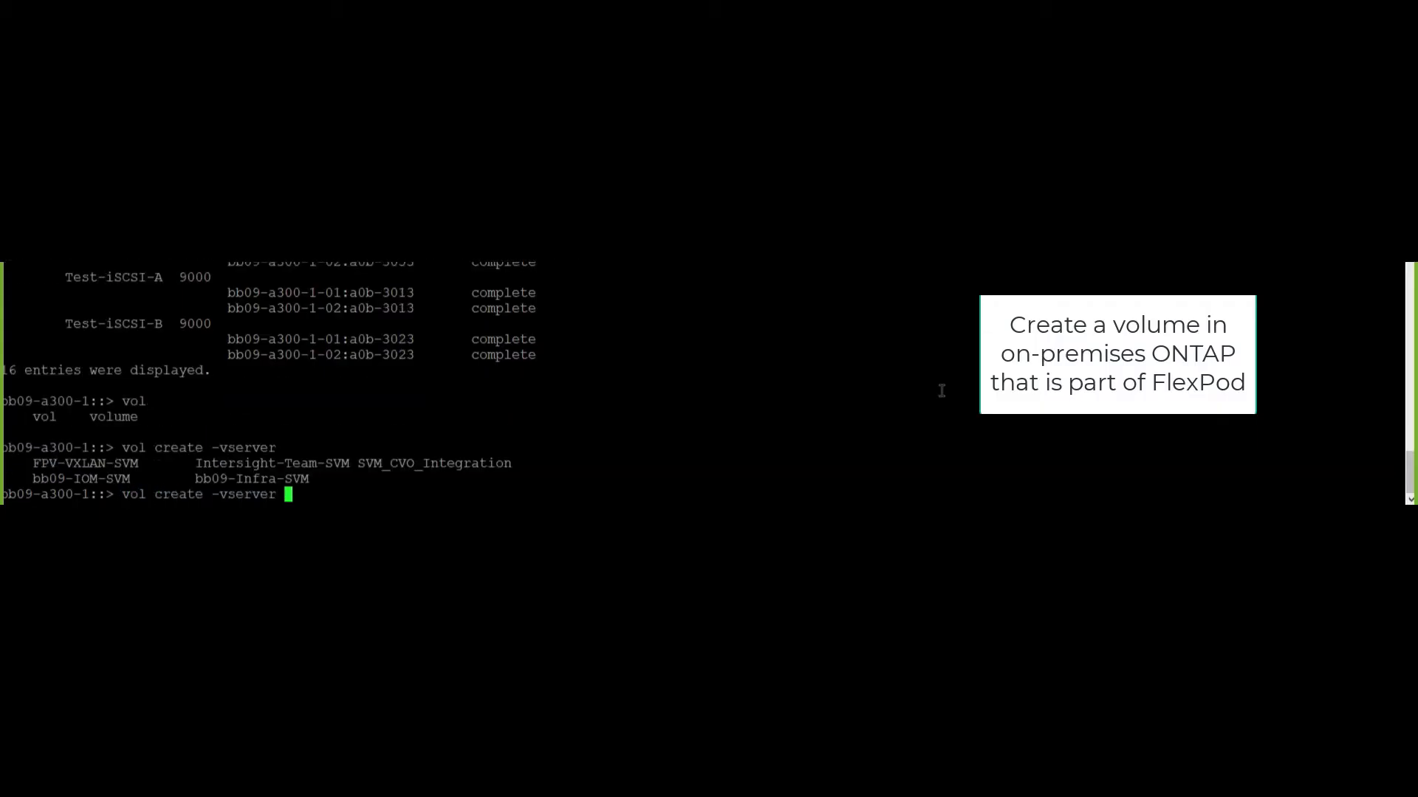
type("S")
key("Tab")
key("Tab")
type("flexpod_data")
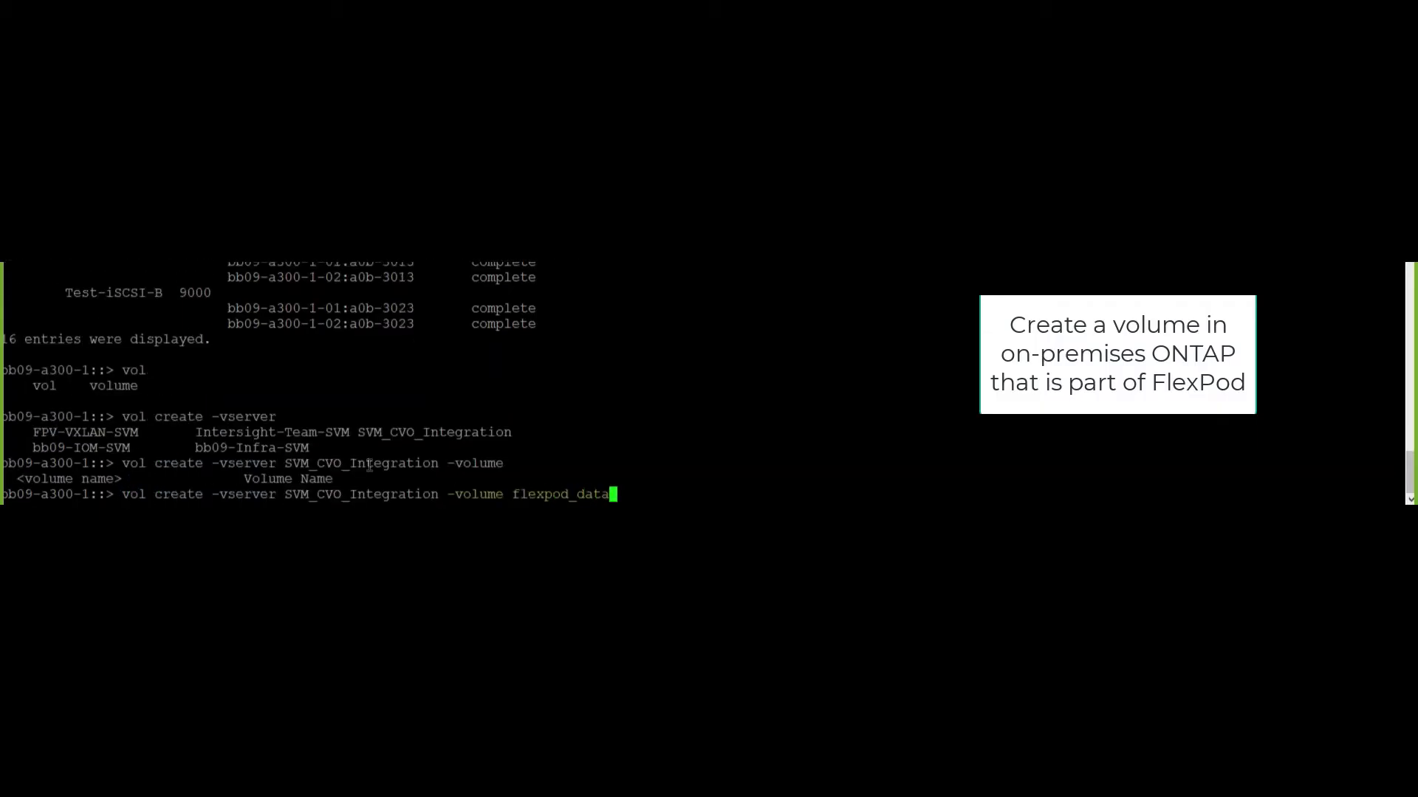
- Specify aggregate aggr1_bb09_a300_1_01, size 10g, state online and policy default for the flexpod_data volume
key("Tab")
type("aggr")
key("Tab")
type("1")
key("Tab")
key("Tab")
type("1 -size 10g -state online -policy default ")
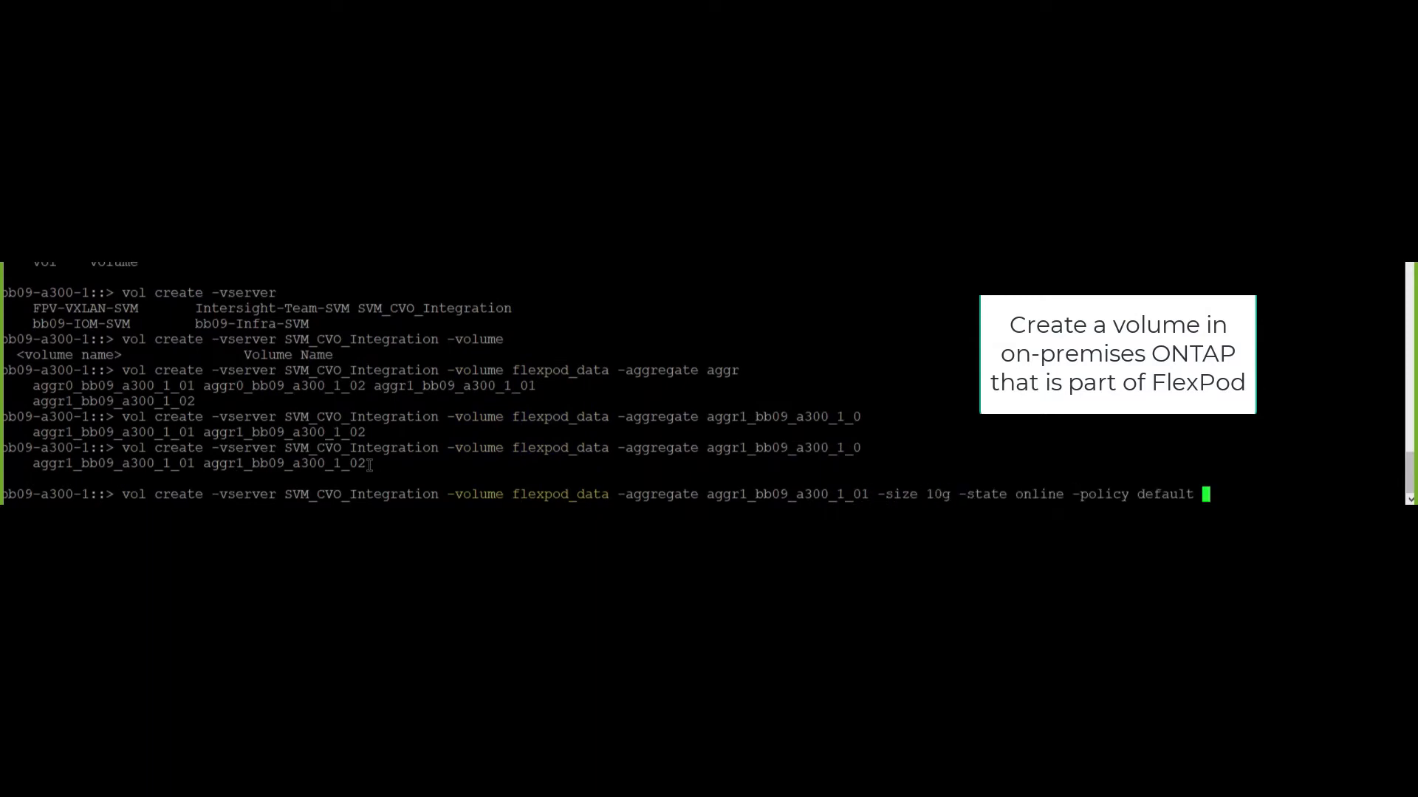
- Add unix-permissions ---rwxr-xr-x, type RW, snapshot-policy default, foreground true, tiering-policy none, analytics-state off and junction-path /flexpod_data to the command
type("-unix-permissions ---rwxr-xr-x -type RW -snapshot-policy default -foreground true -tiering-policy none -analytics-state off -")
key("Tab")
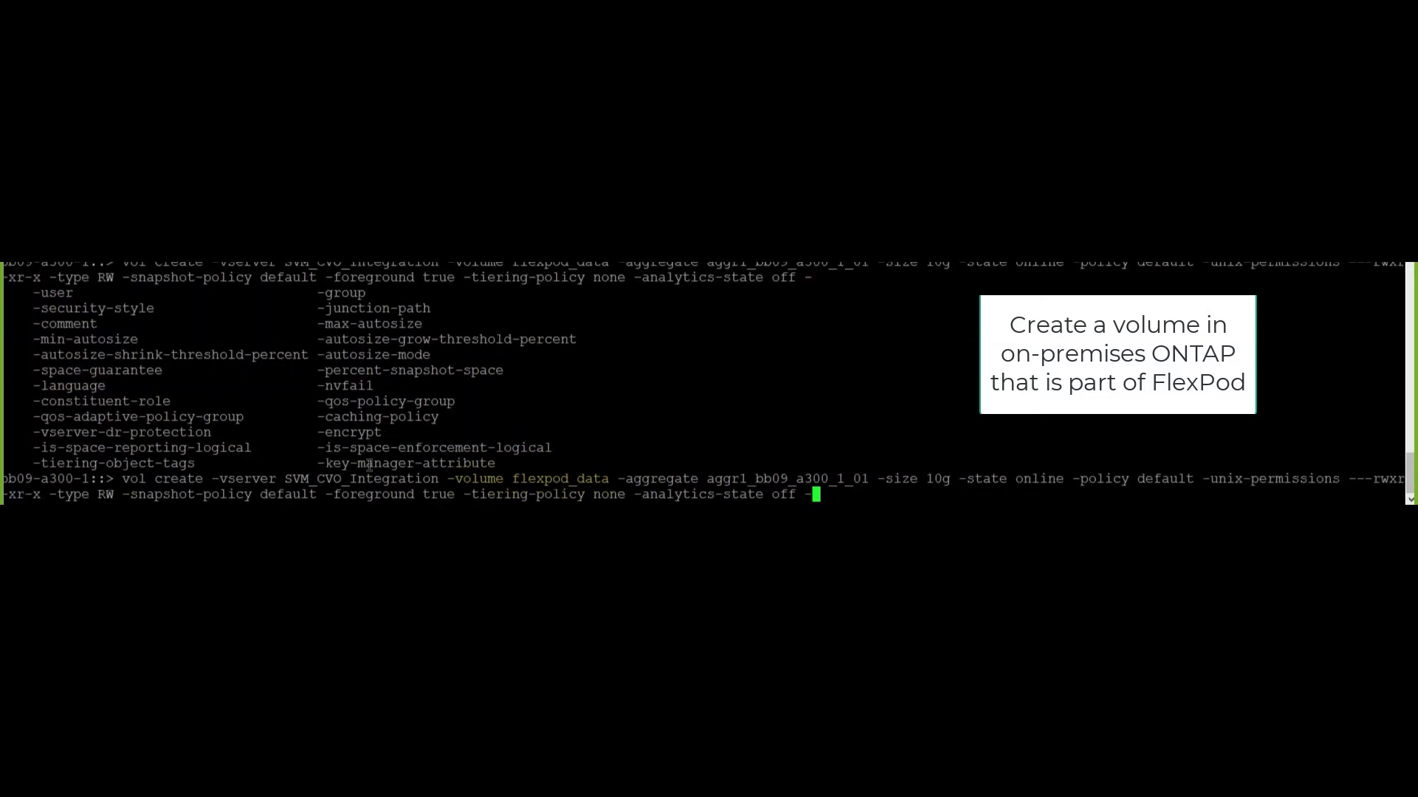
type("junction-path /")
double_click(541, 481)
right_click(541, 481)
left_click(52, 297)
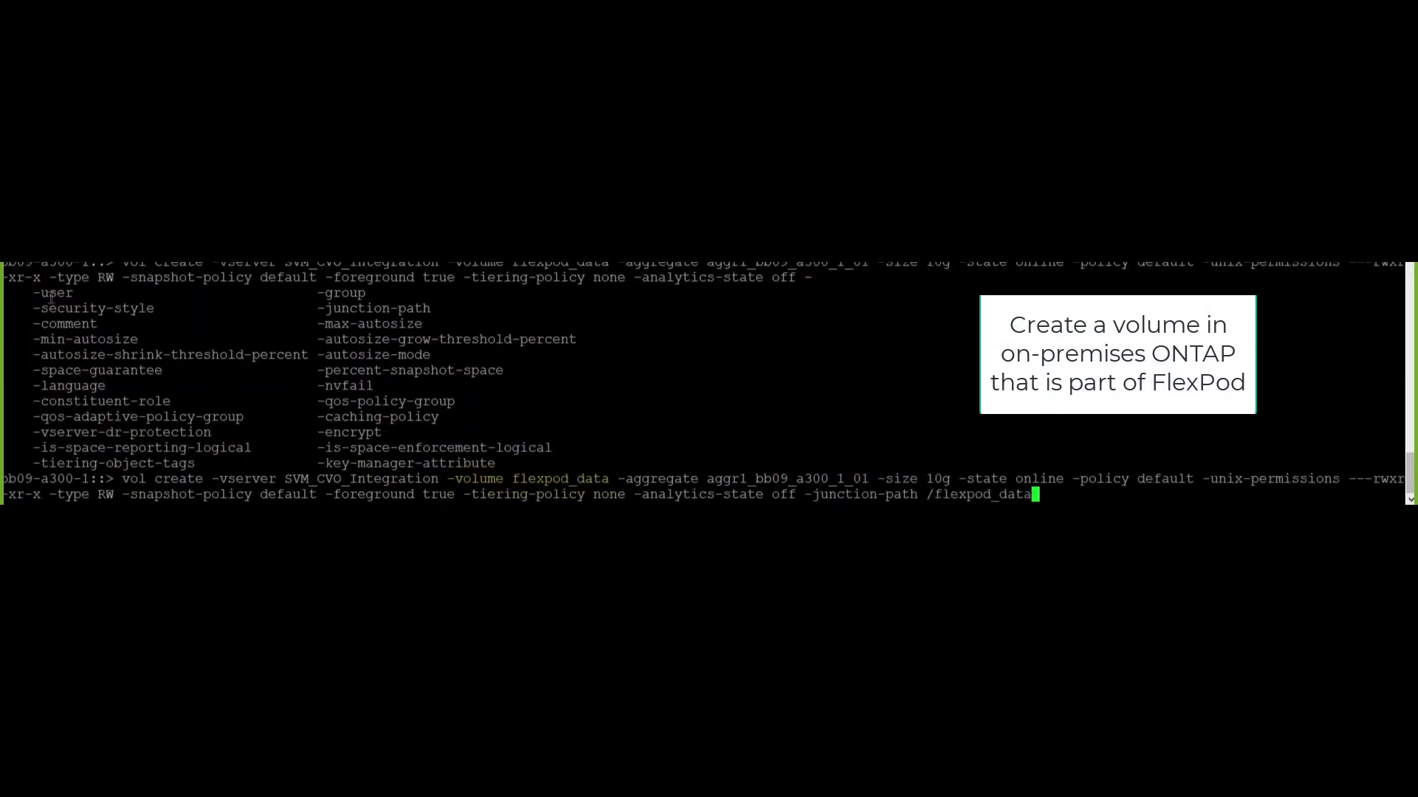
- Set the security style of the flexpod_data volume to unix in the command
type("-security-style")
key("Tab")
key("Tab")
key("Tab")
key("Tab")
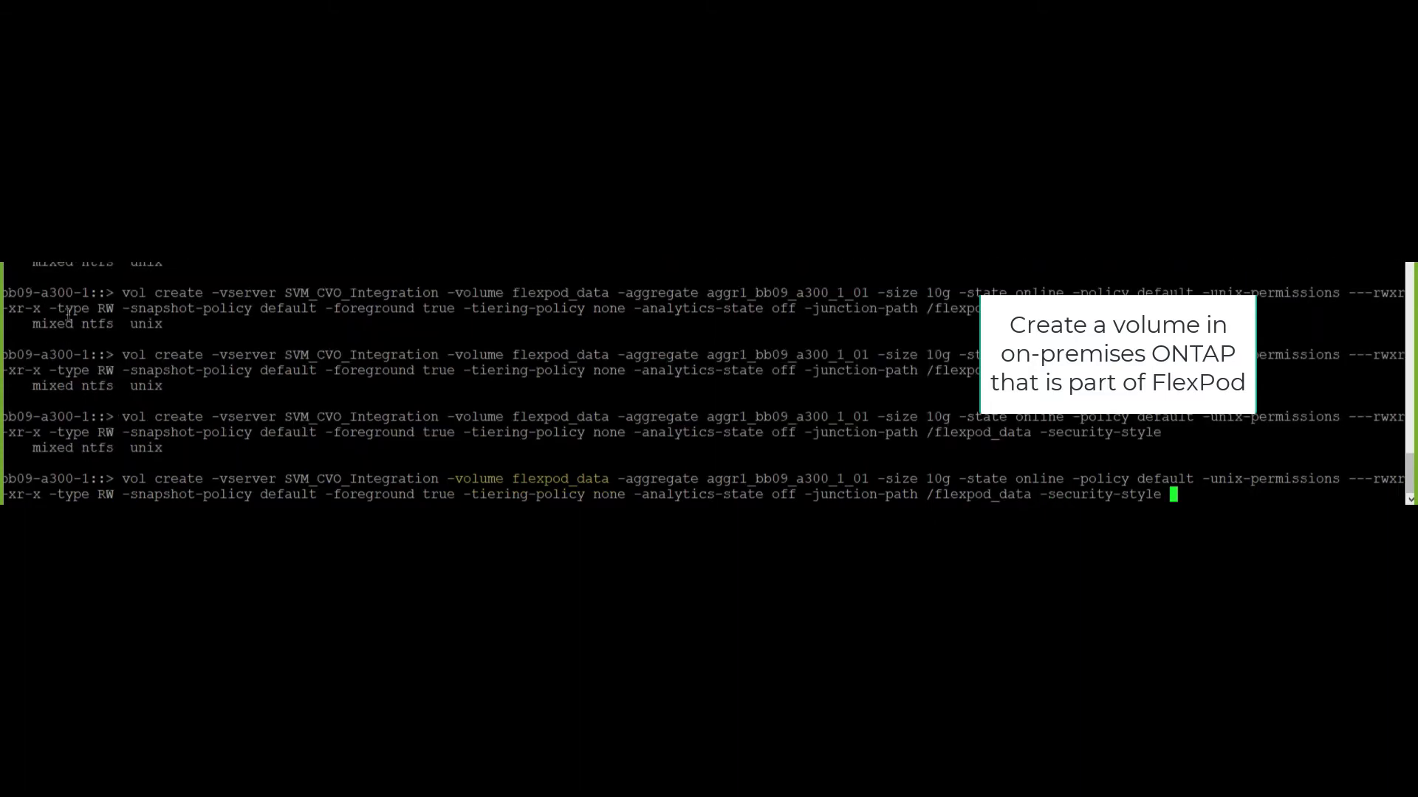
type("unix -")
- Set percent-snapshot-space to 5, run the volume creation command and agree to continue
key("Tab")
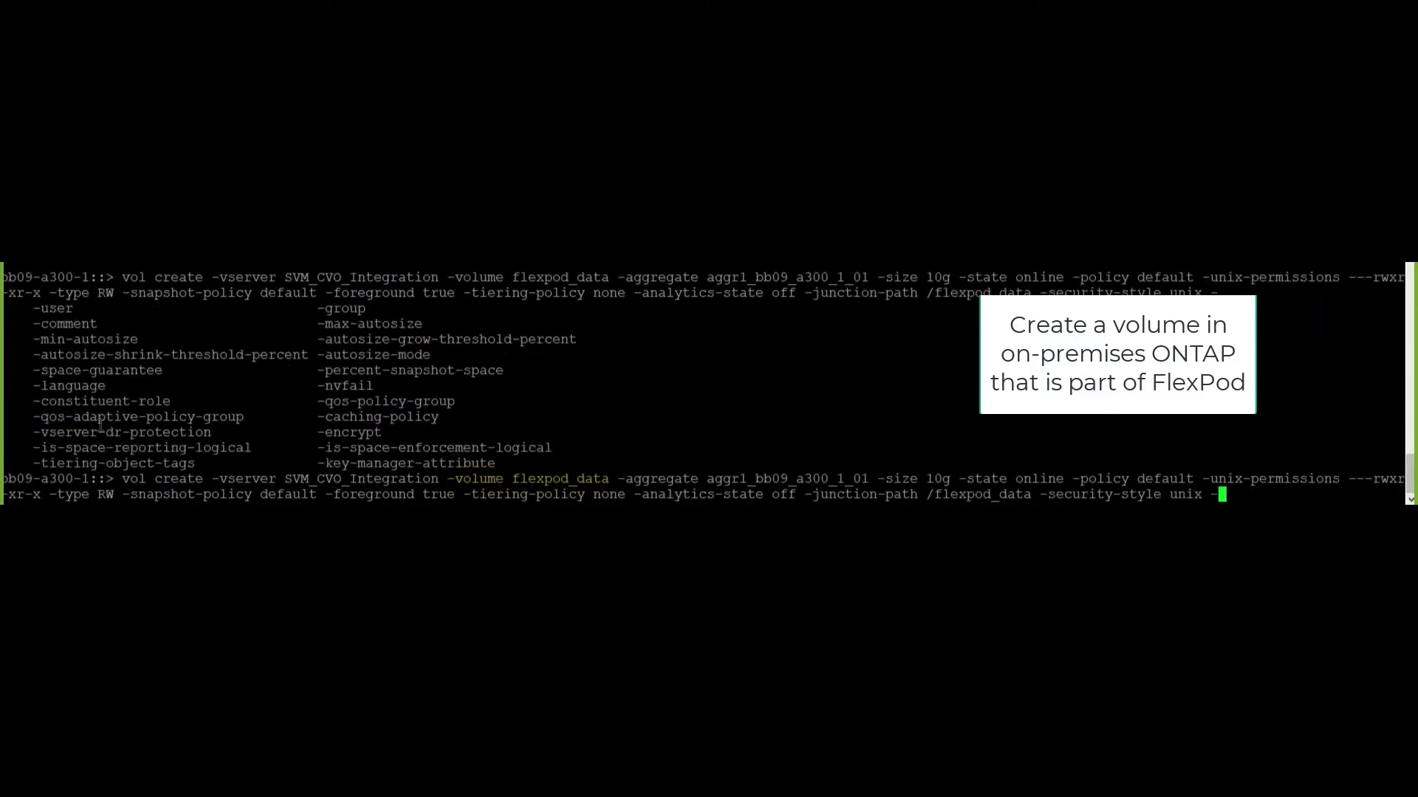
type("p")
key("Tab")
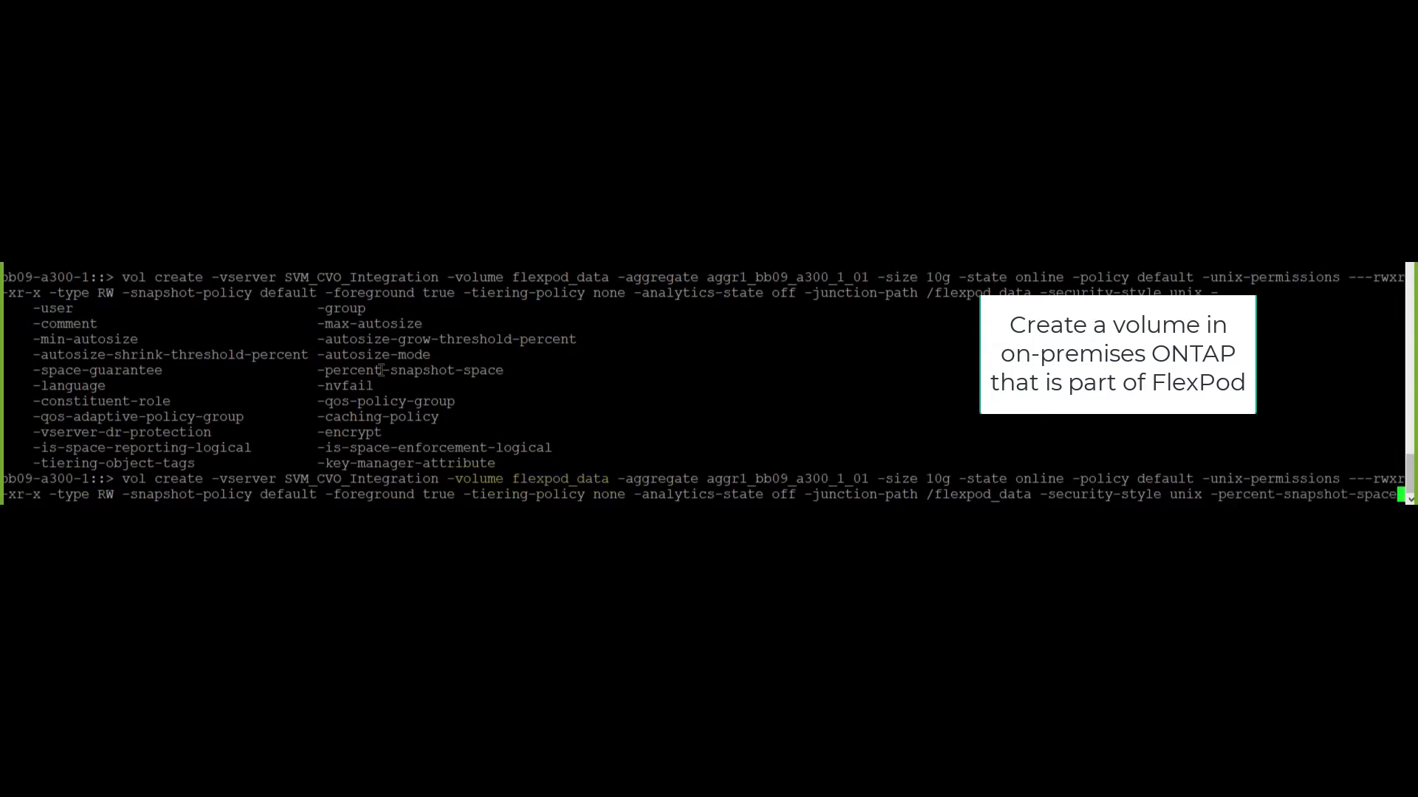
type("5")
key("Return")
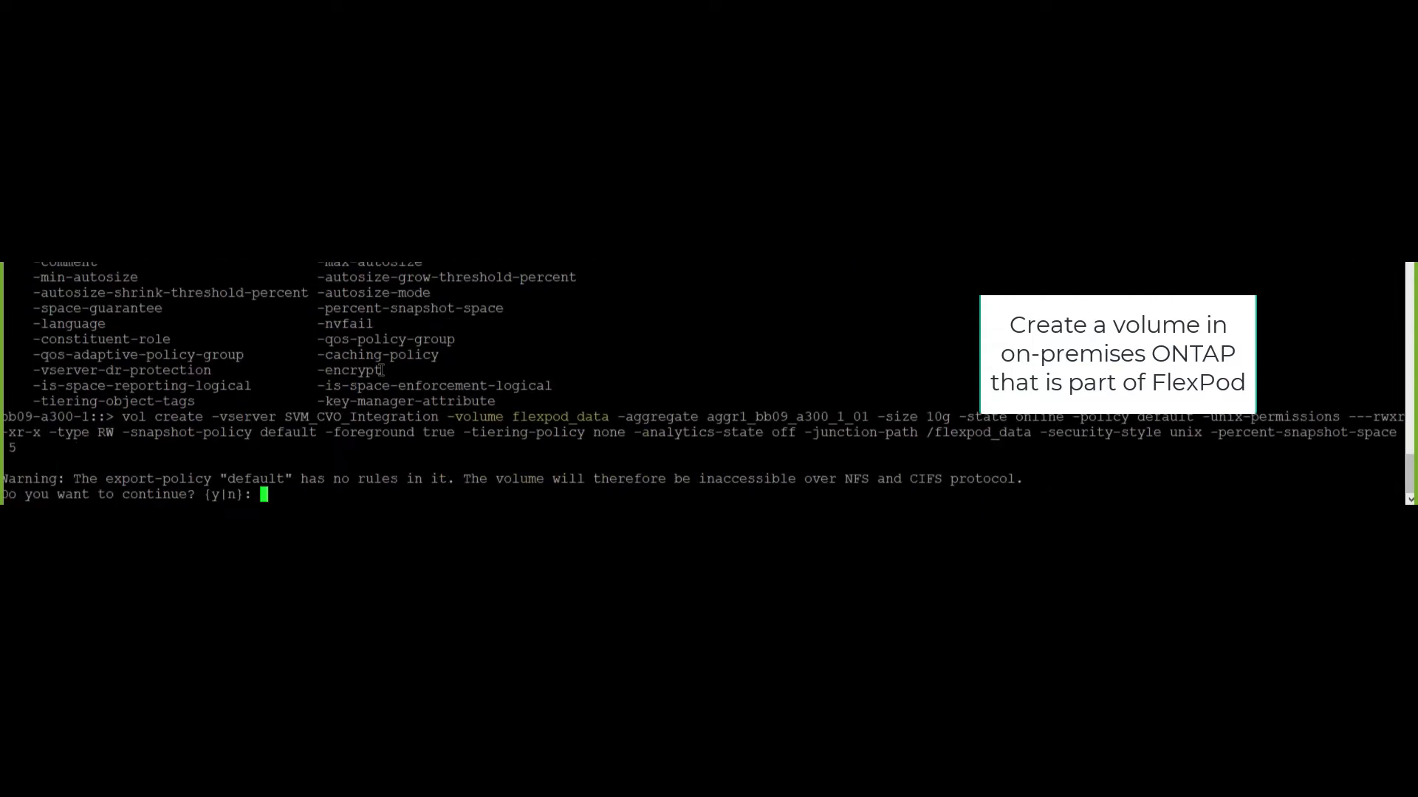
type("y")
key("Return")
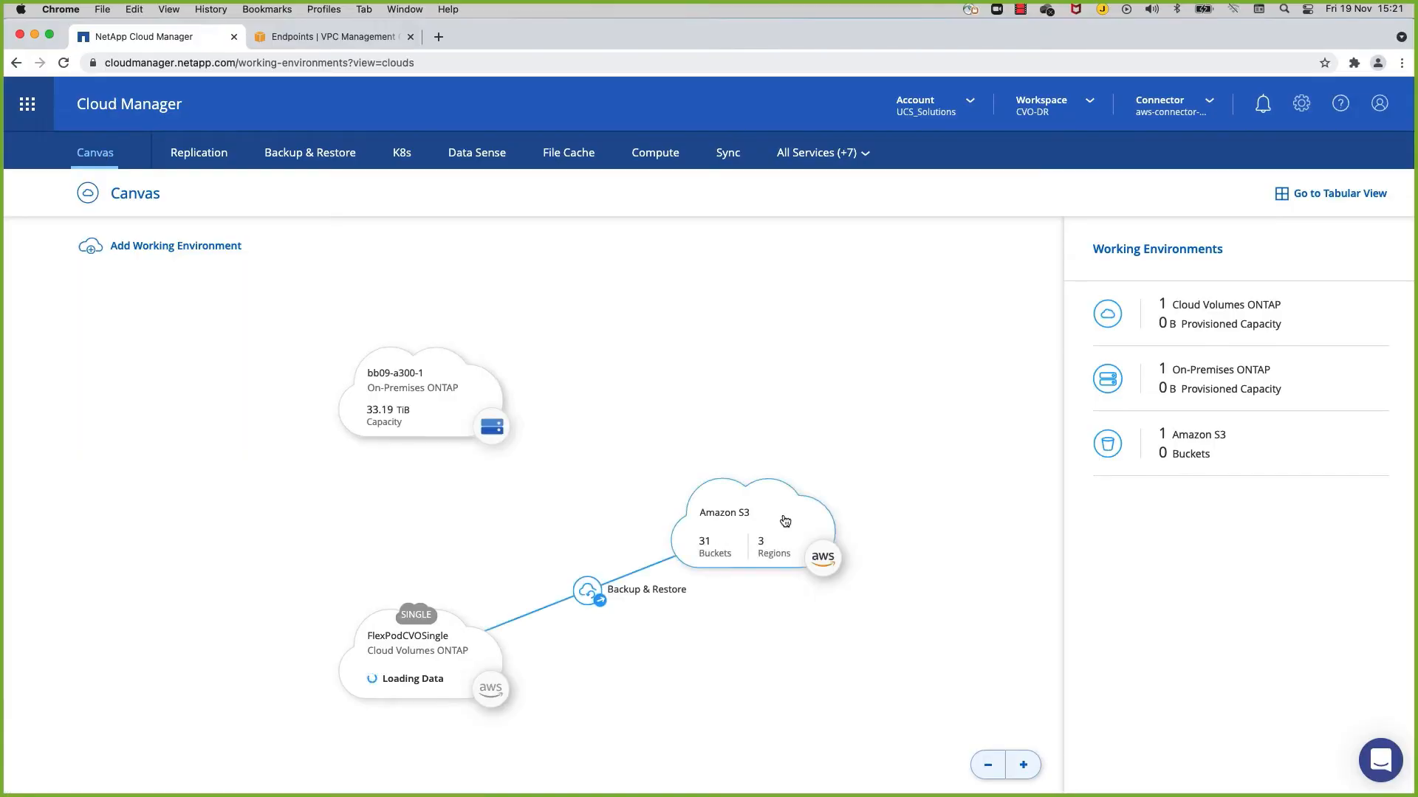
- Start replication from bb09-a300-1 to FlexPodCVOSingle in Cloud Manager, using source LIFs clpeer-03 and clpeer-04 for cluster peering
left_click_drag(395, 403, 419, 653)
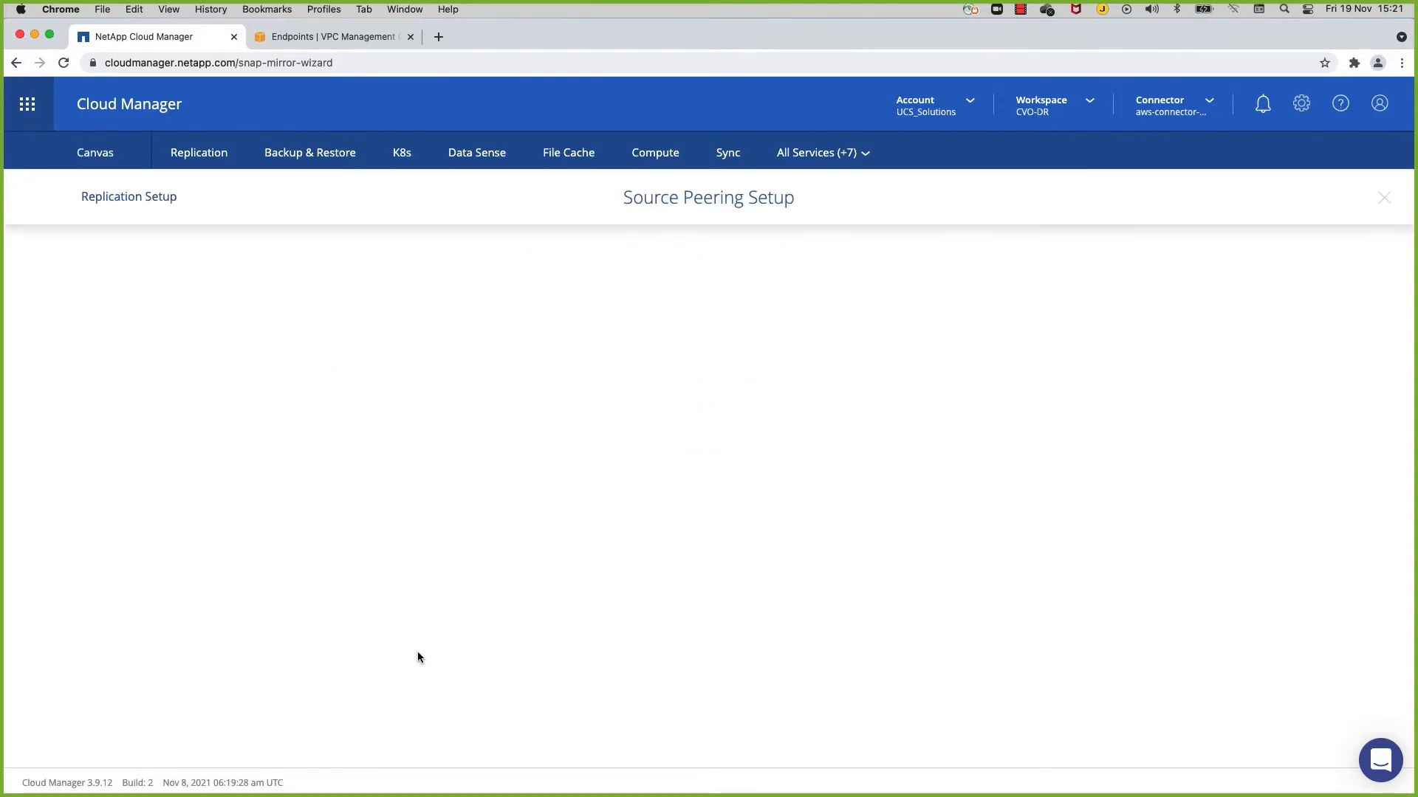
left_click(387, 352)
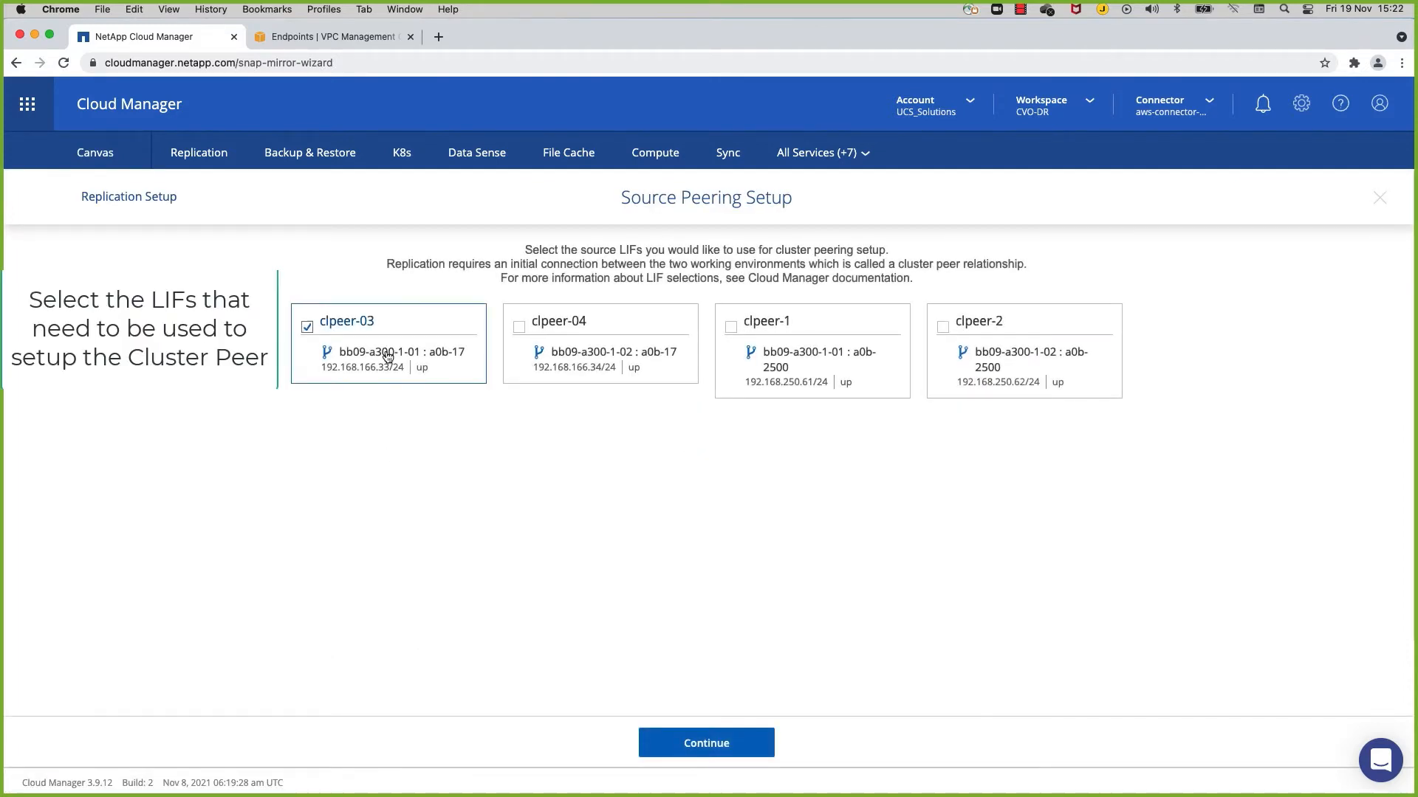
left_click(579, 367)
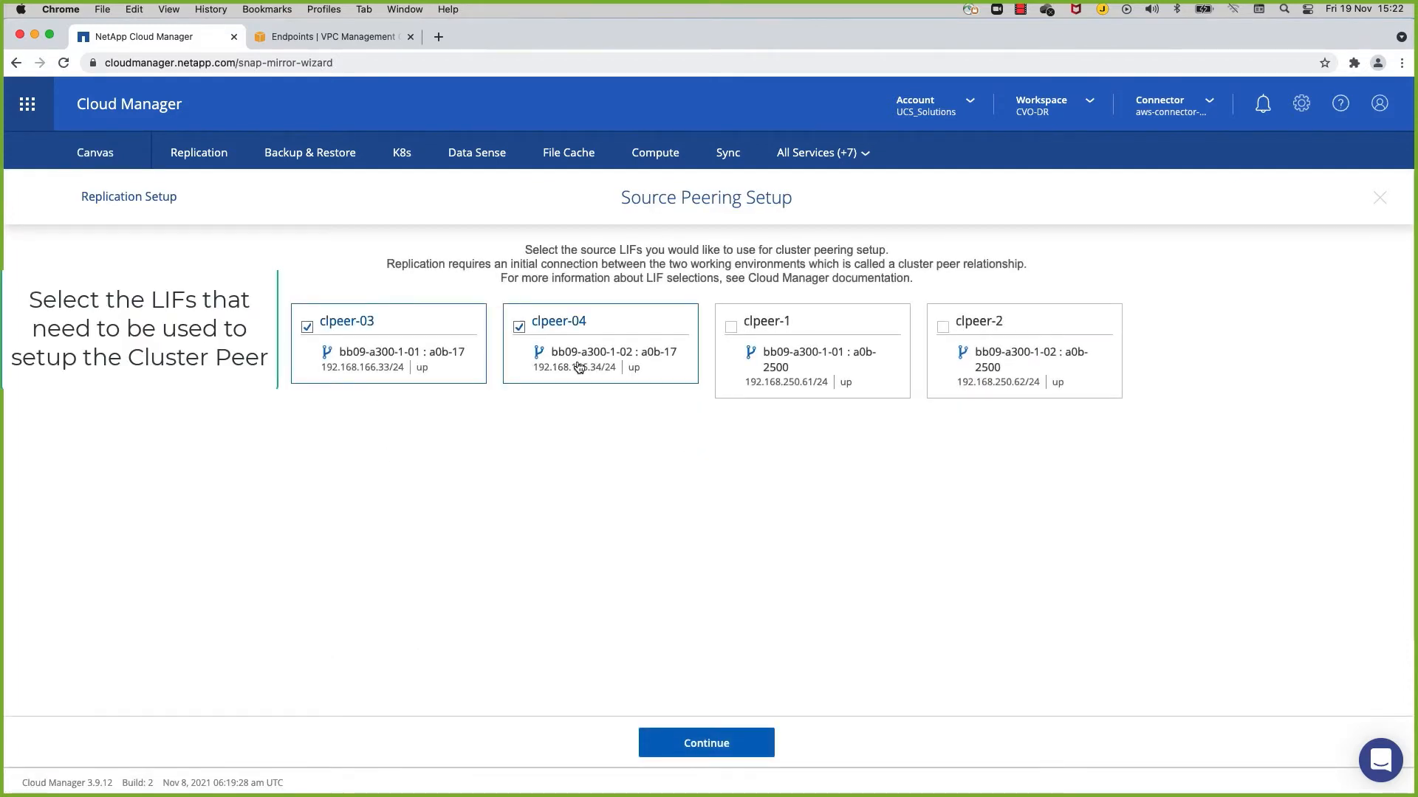
left_click(708, 750)
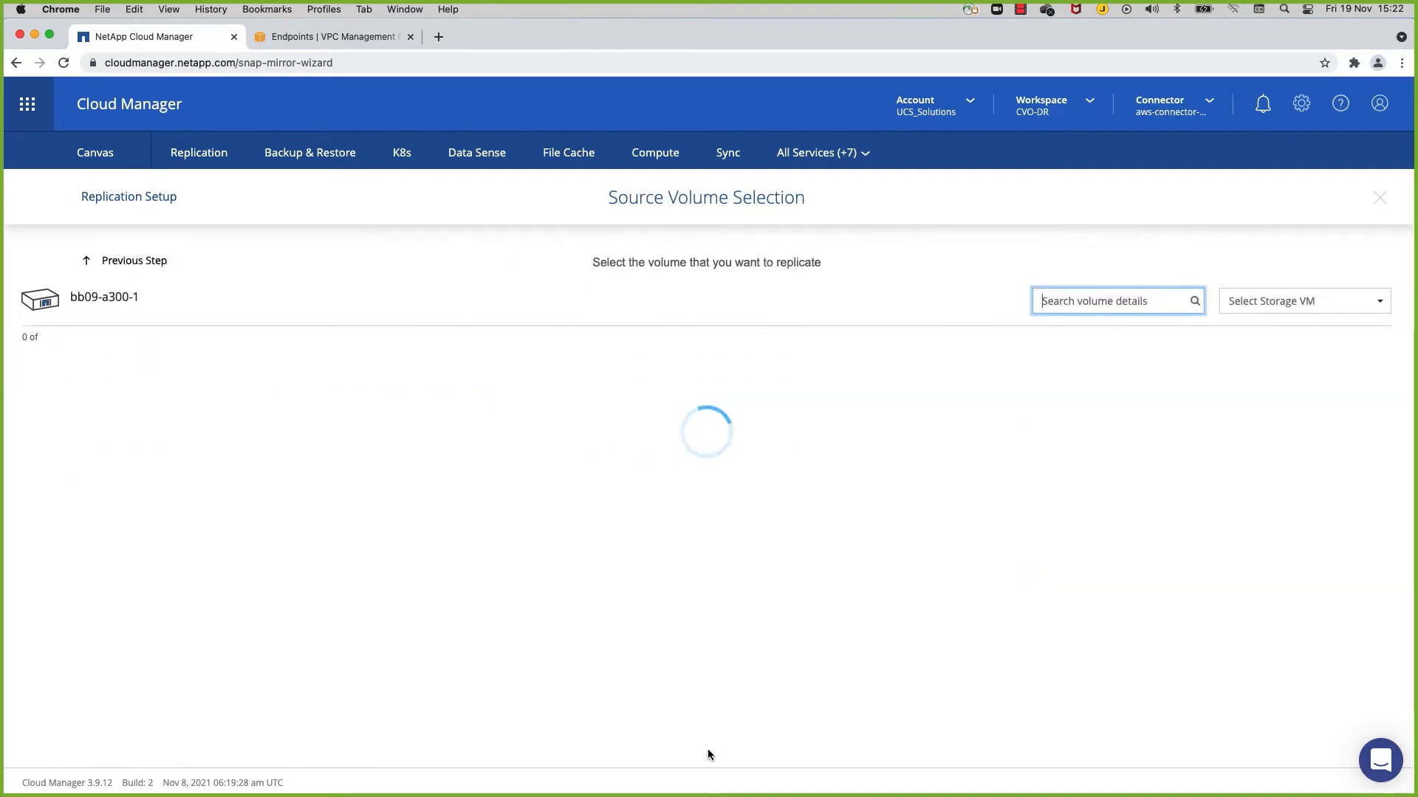
- Filter the source volumes by storage VM SVM_CVO_Integration and choose flexpod_data as the volume to replicate
left_click(1377, 302)
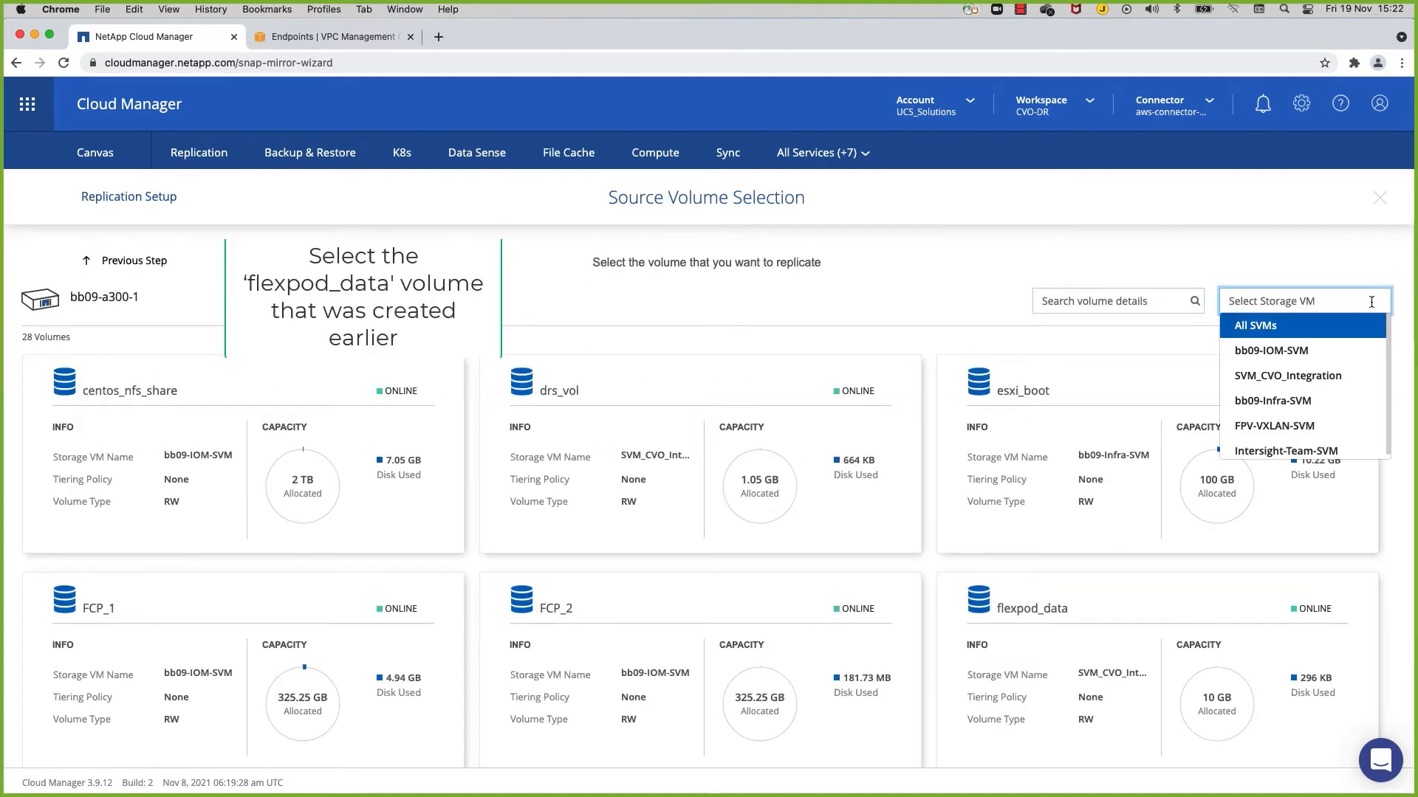
left_click(1298, 375)
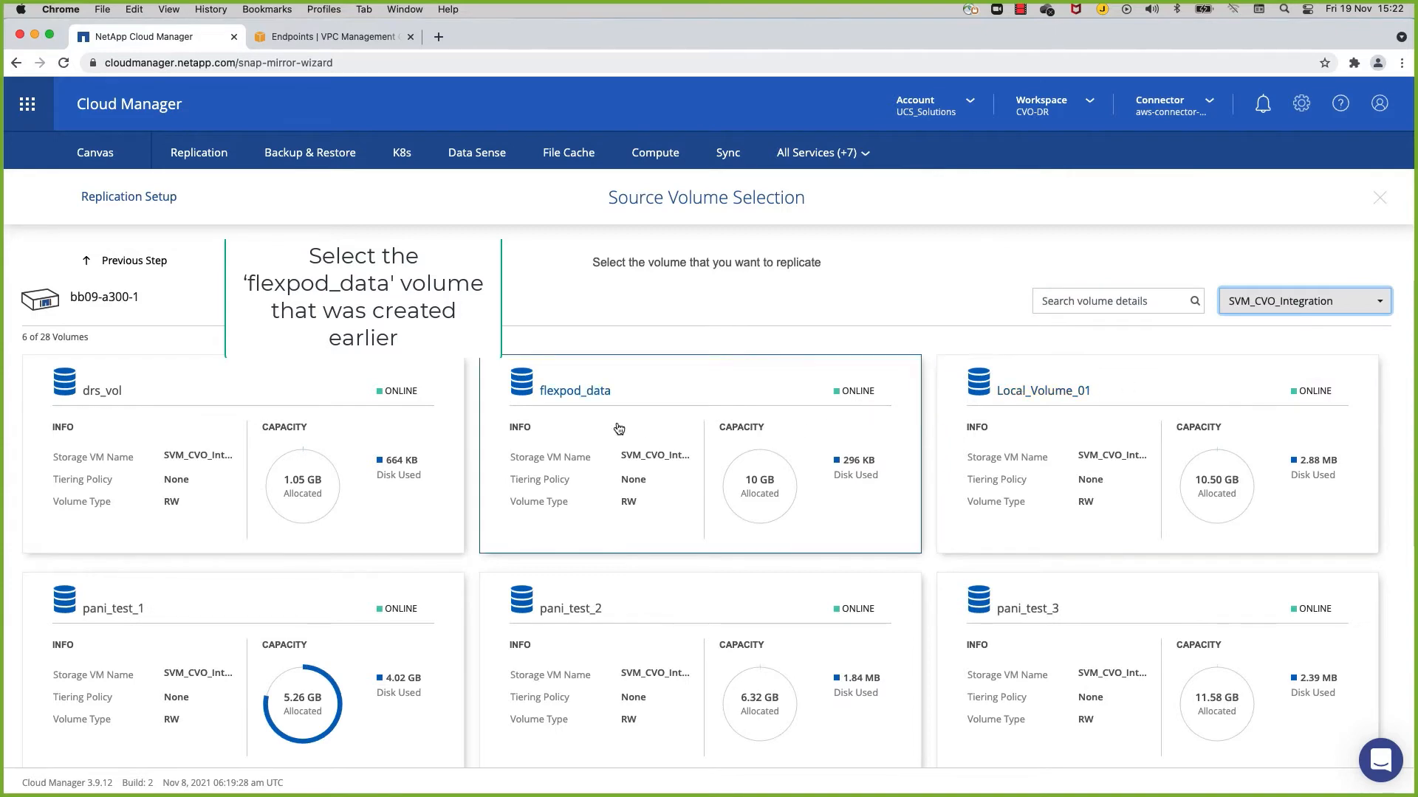
left_click(654, 428)
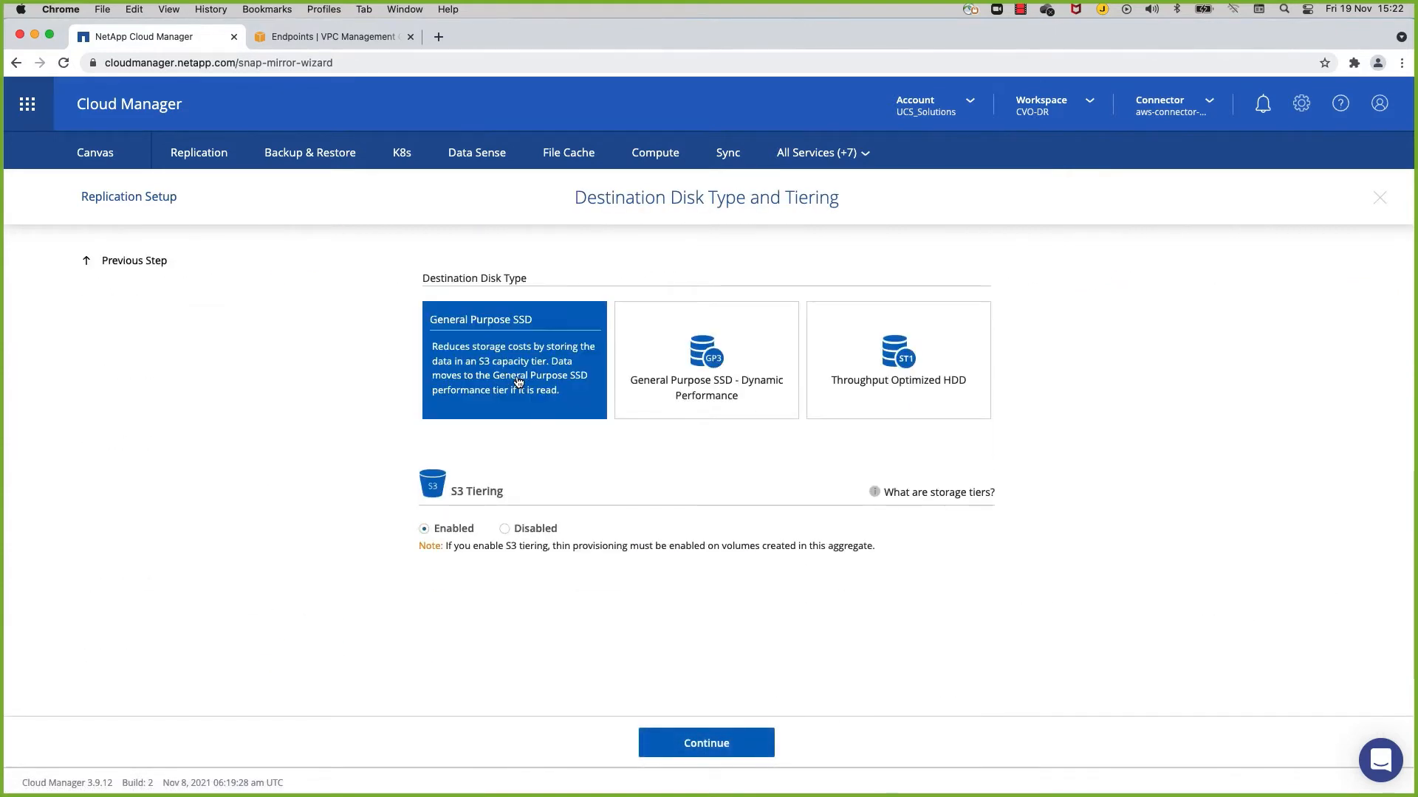
- Disable S3 tiering for the destination, keep the volume name flexpod_data_copy, and accept the transfer limit of 100 MB/s
left_click(533, 530)
left_click(708, 745)
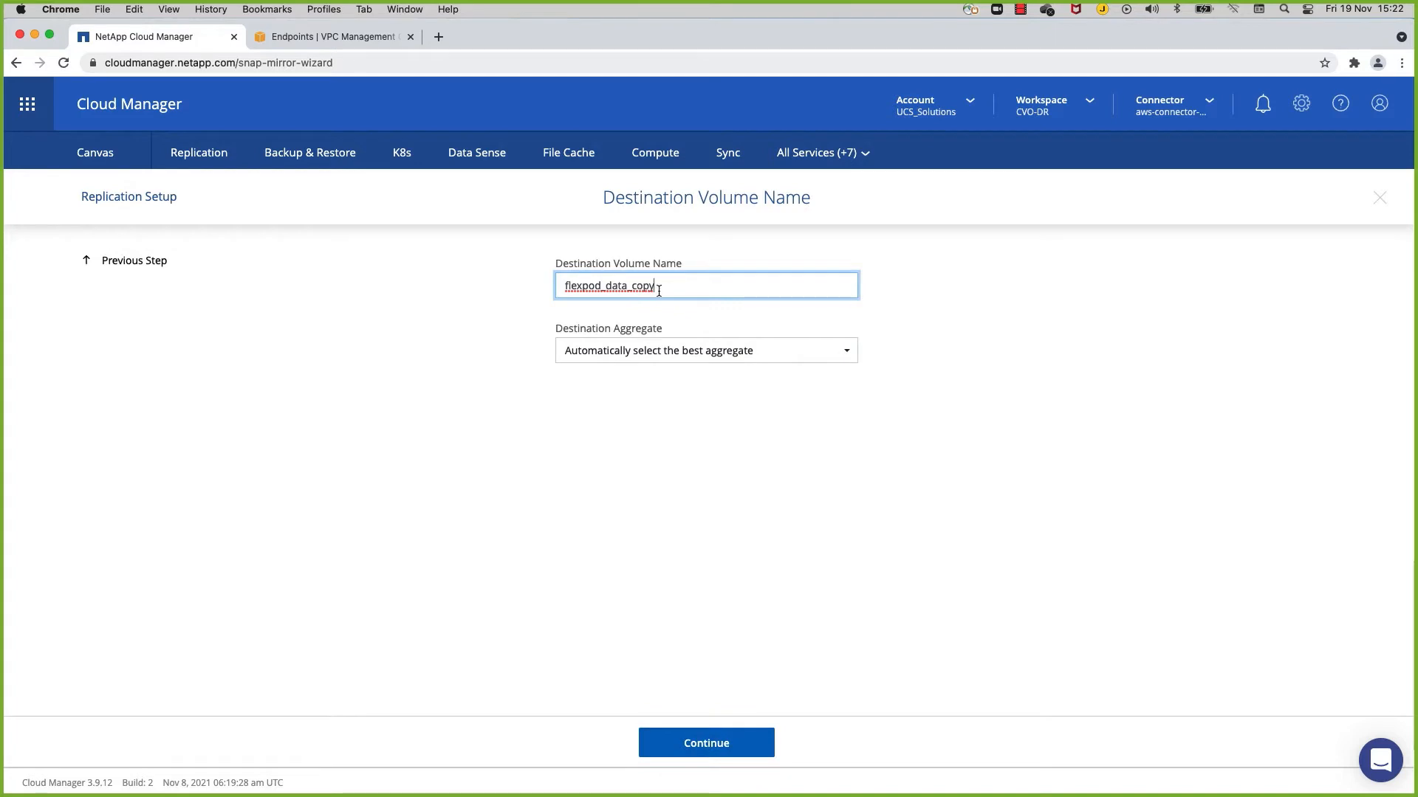
left_click(698, 751)
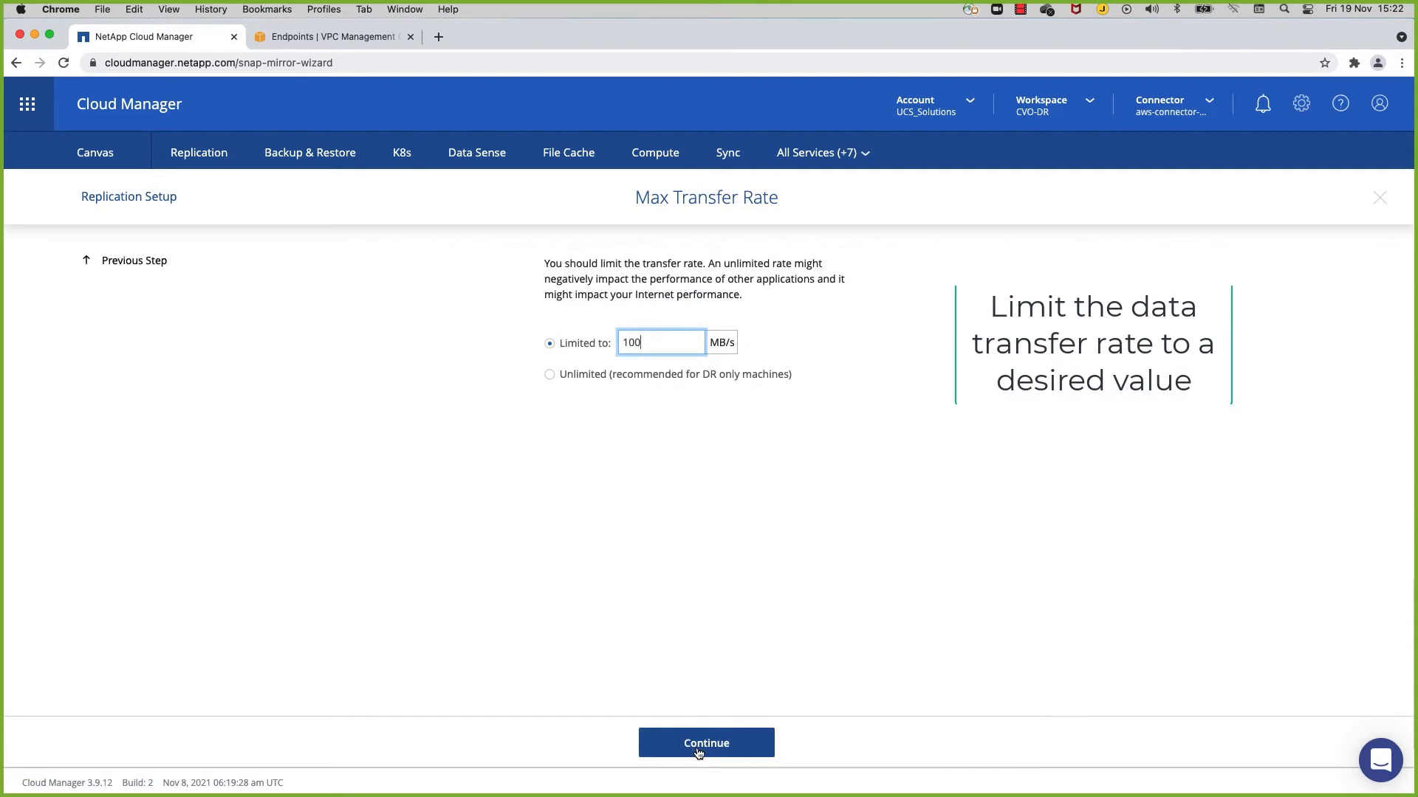
left_click(716, 742)
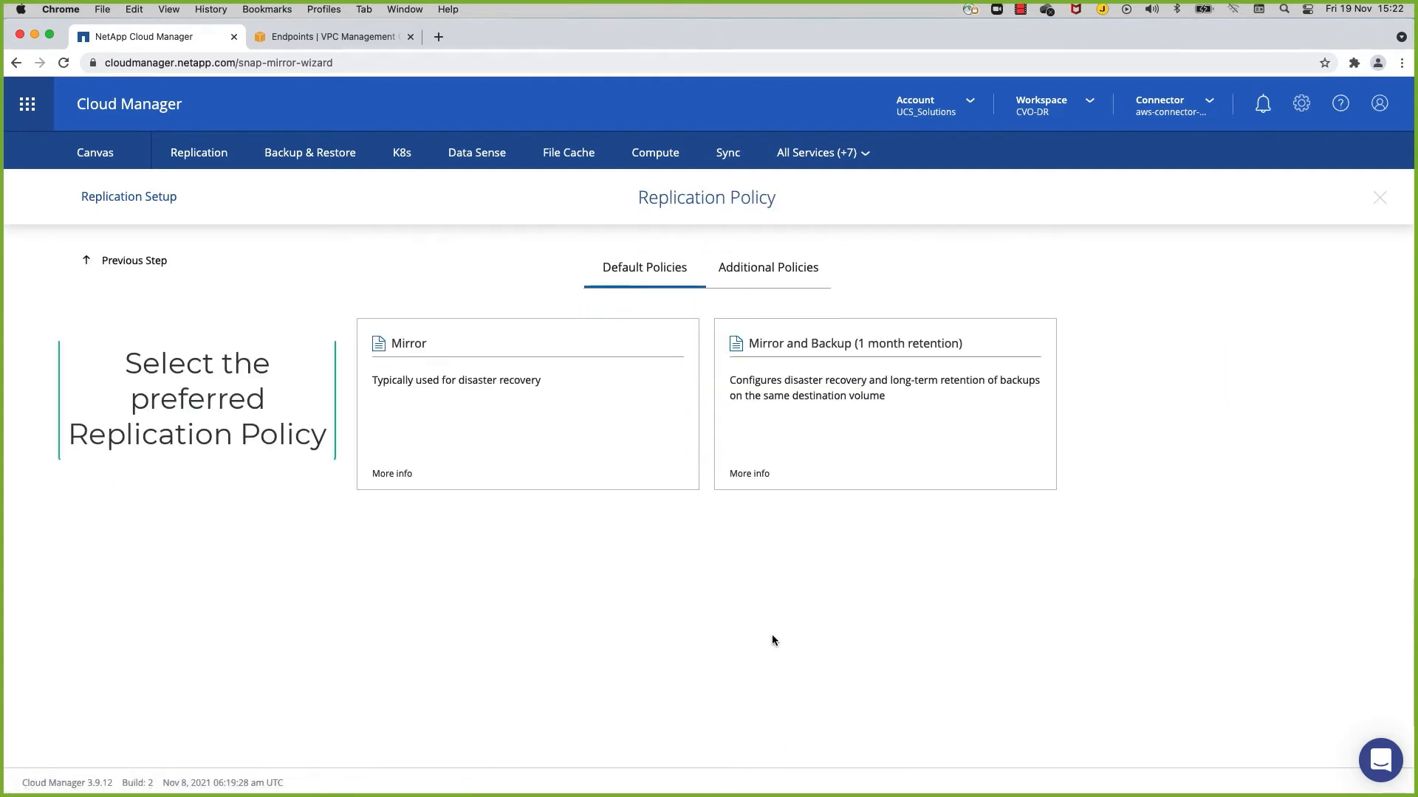
- Choose the Mirror policy with the daily schedule, accept the AWS resource allocation and start the replication
left_click(574, 471)
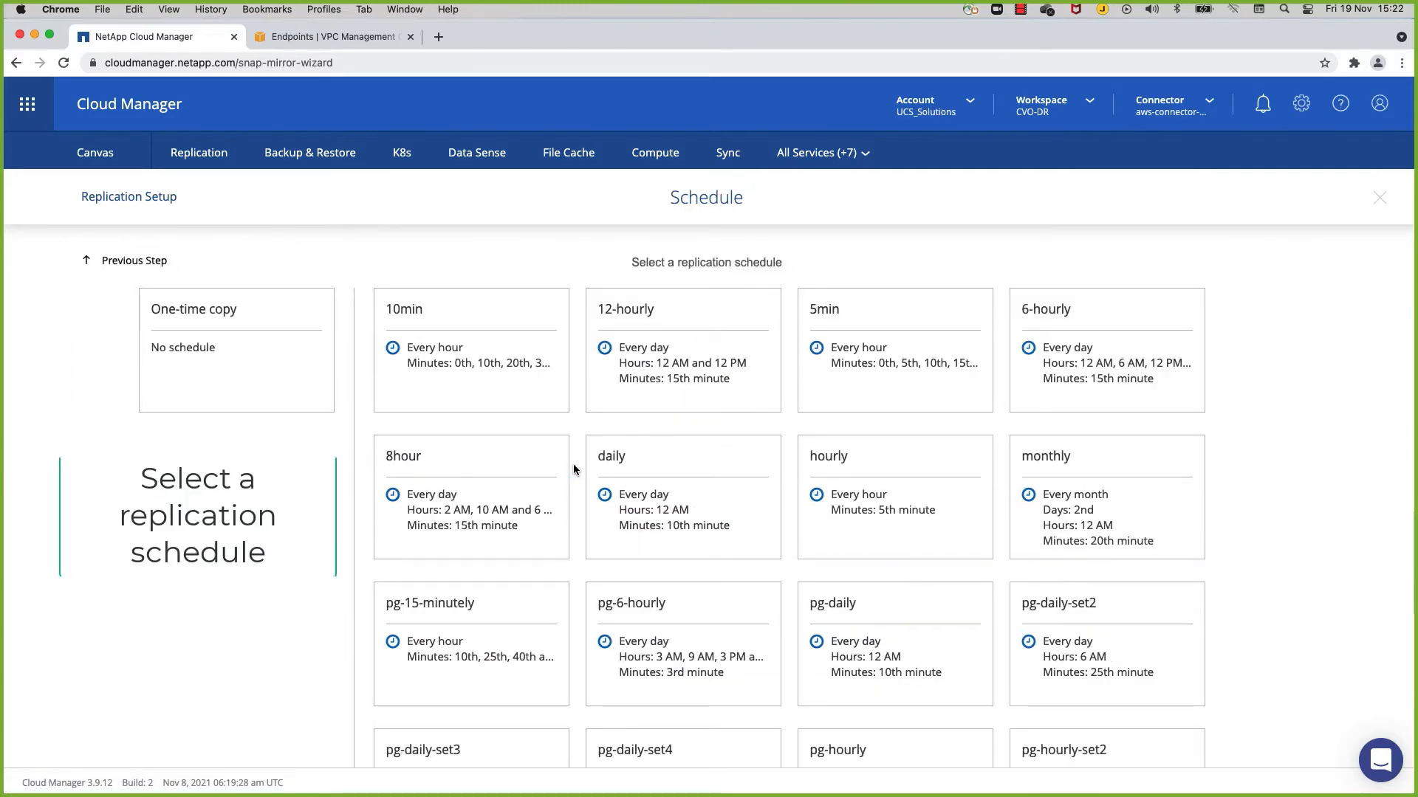
left_click(618, 476)
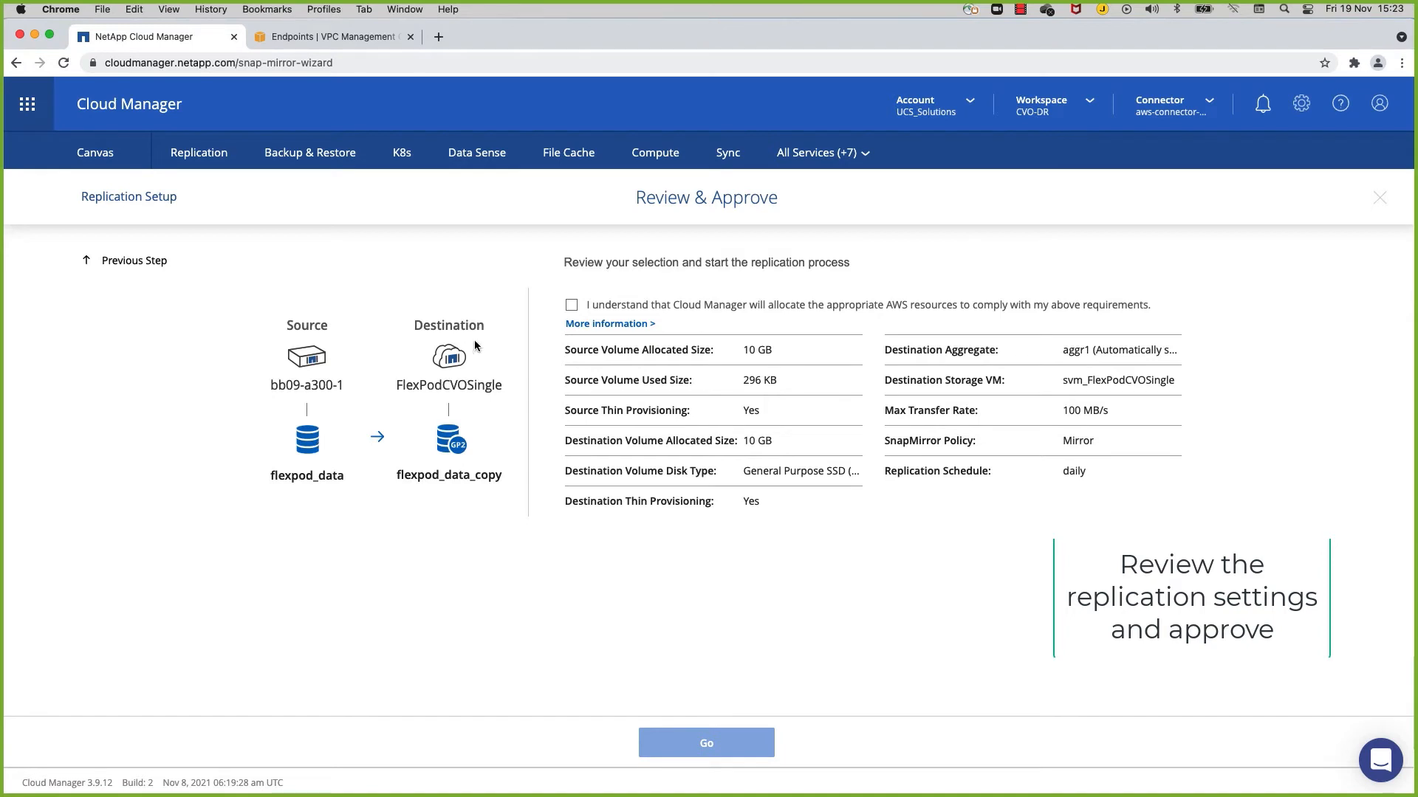
left_click(571, 306)
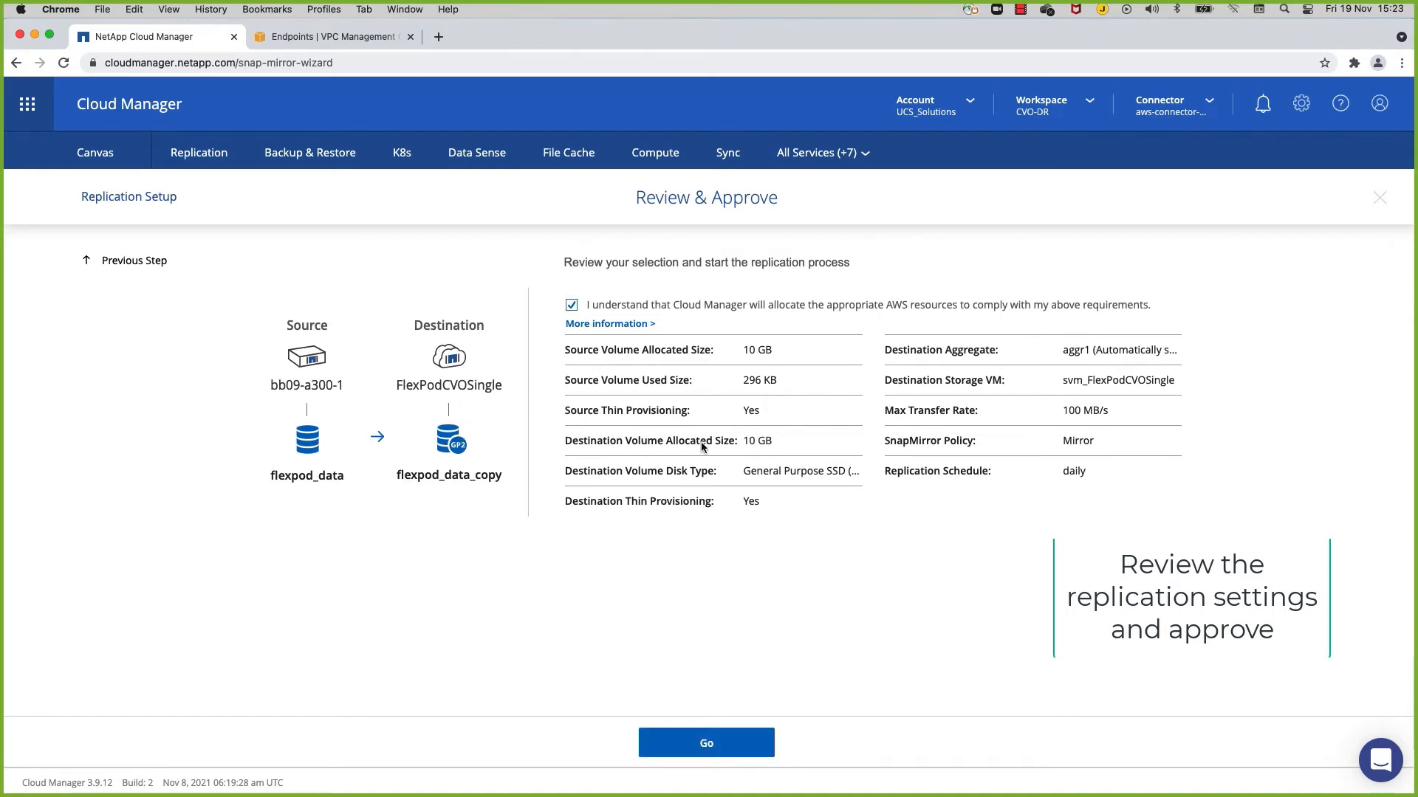
left_click(701, 756)
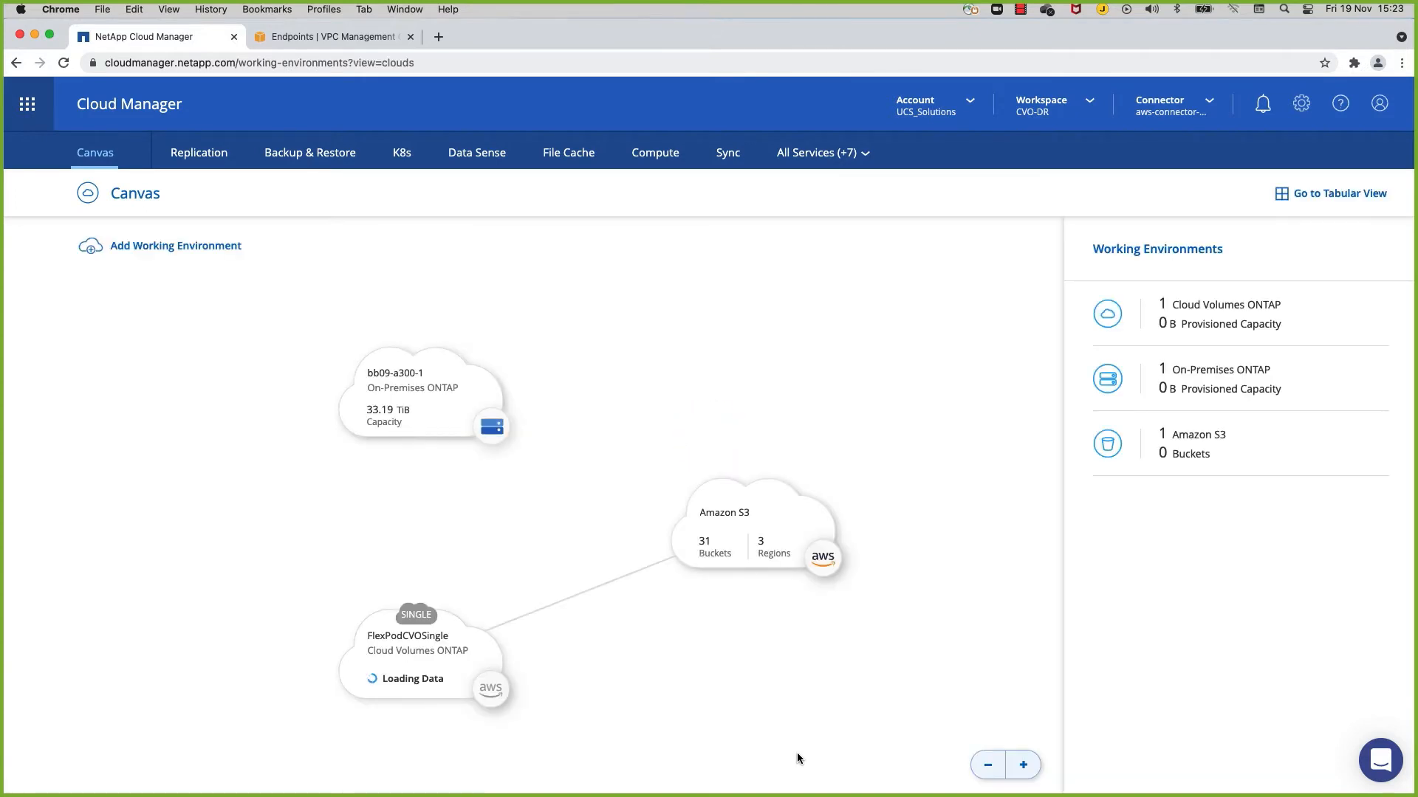
- Examine the sub-tasks of the Create Replication Vsa action in the Timeline
left_click(842, 167)
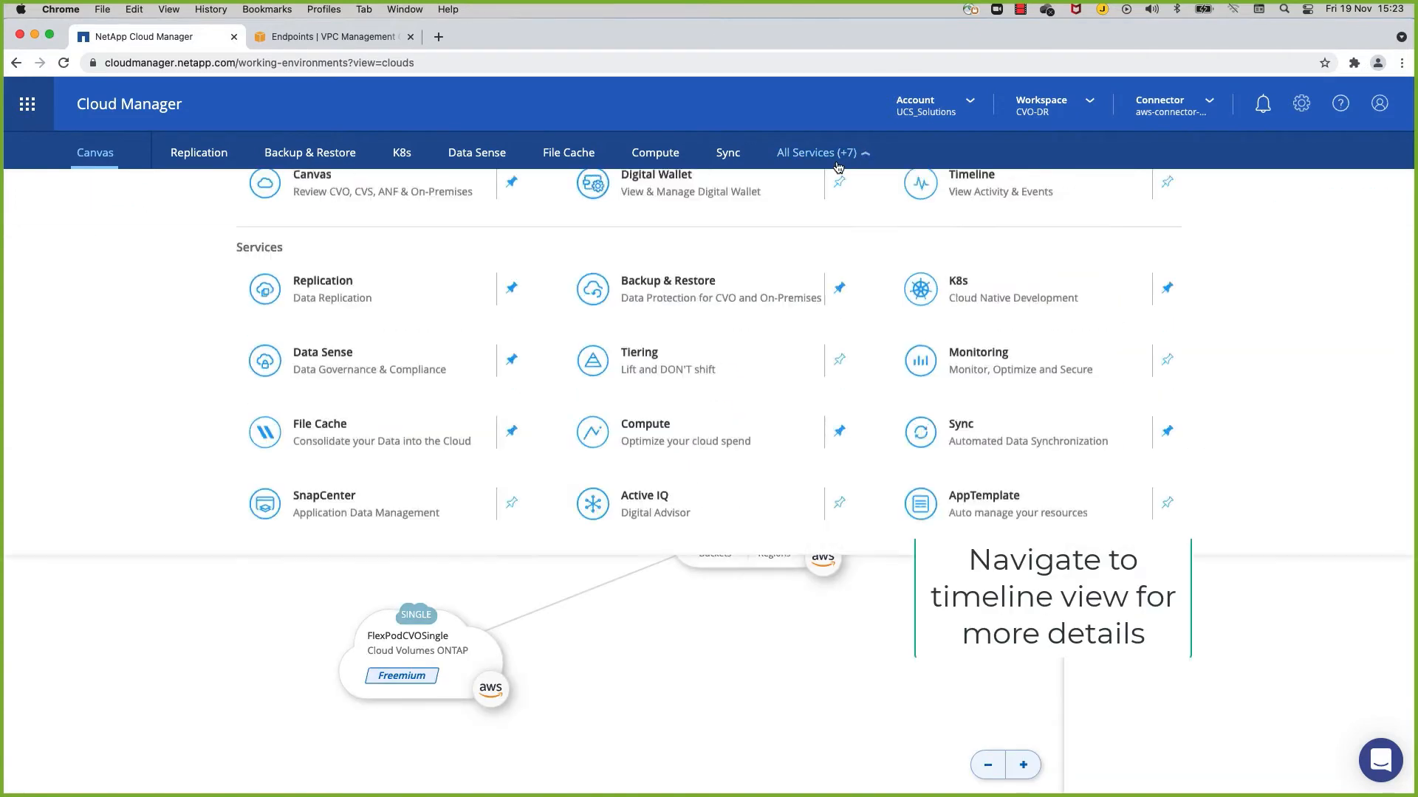
left_click(960, 243)
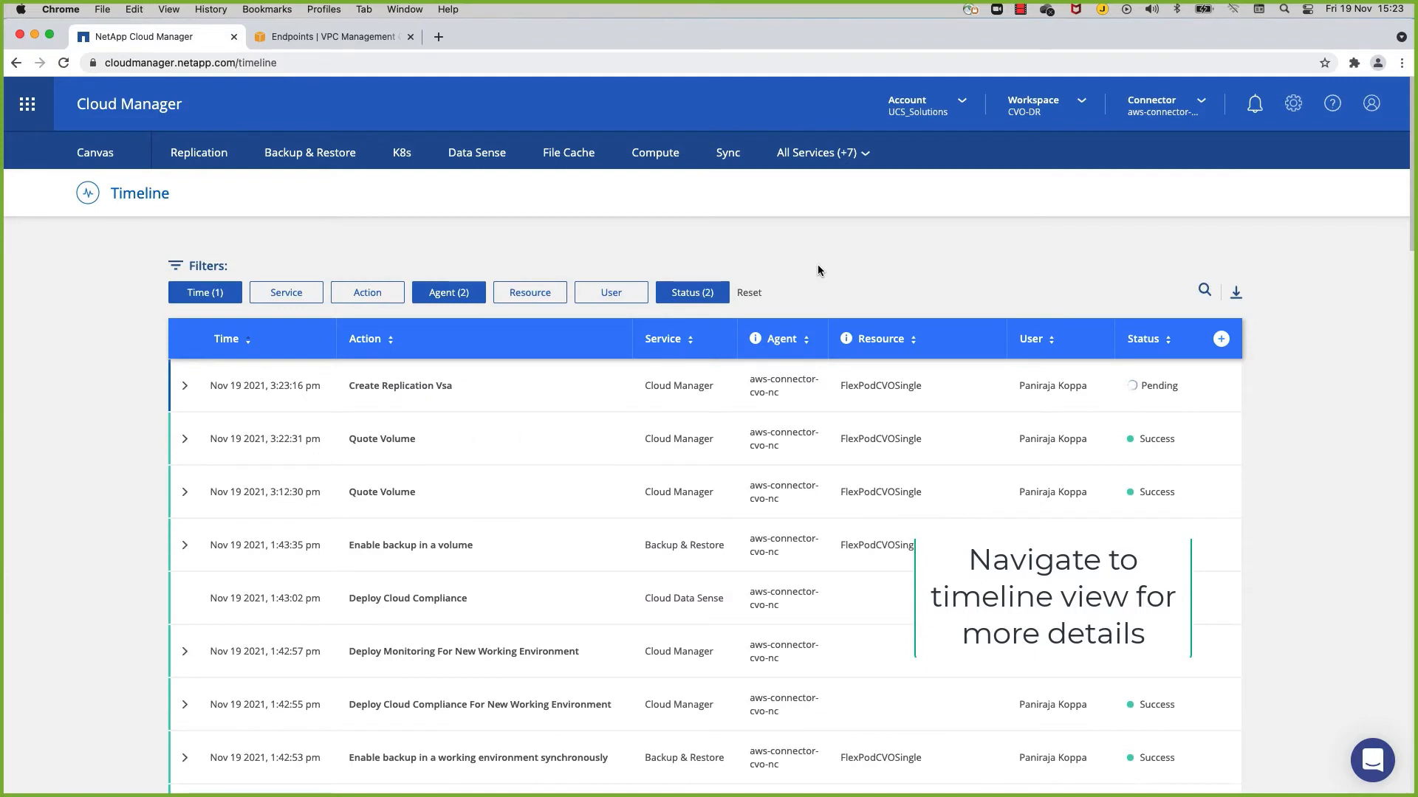
left_click(190, 391)
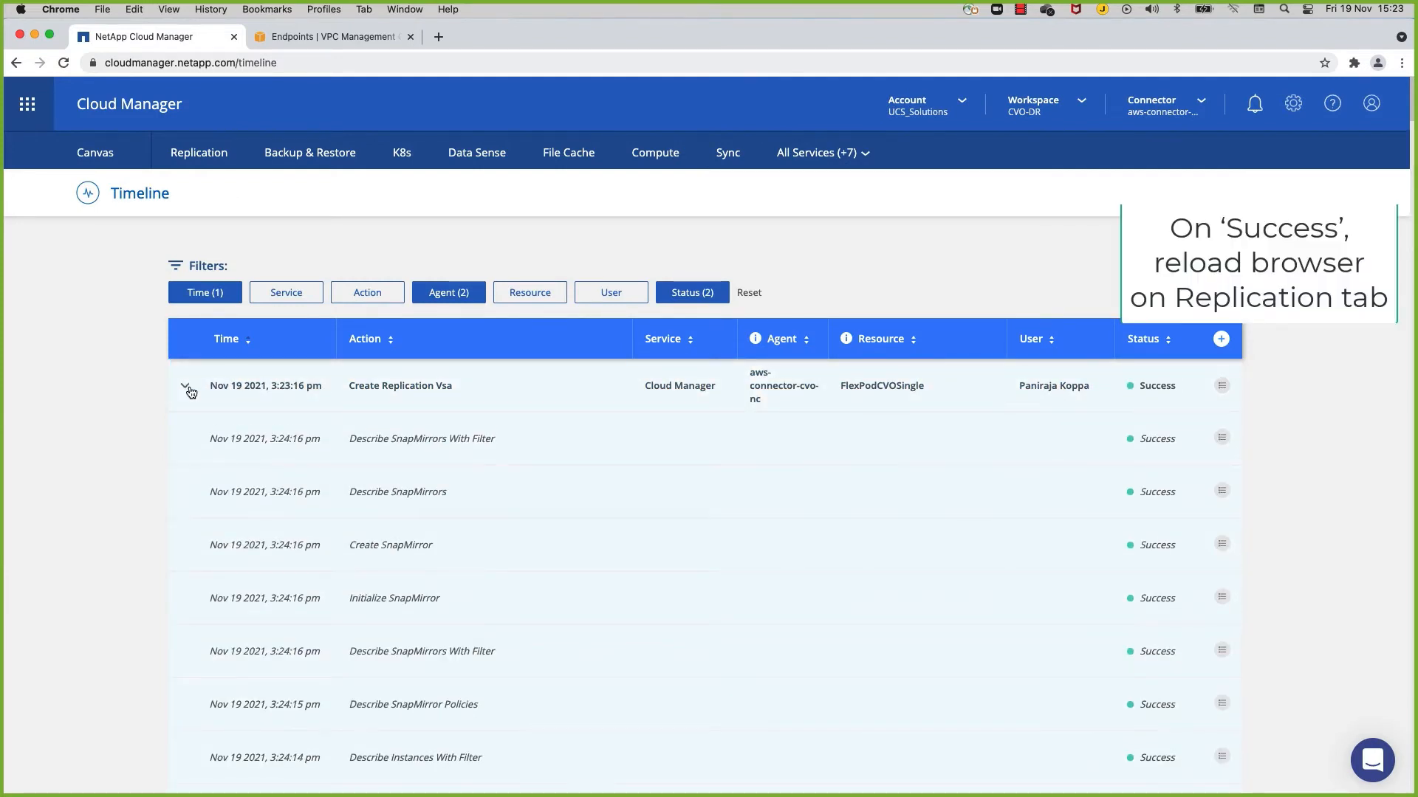
- Reload the Replication page to check the volume relationship, and view the replication link on the Canvas
left_click(198, 152)
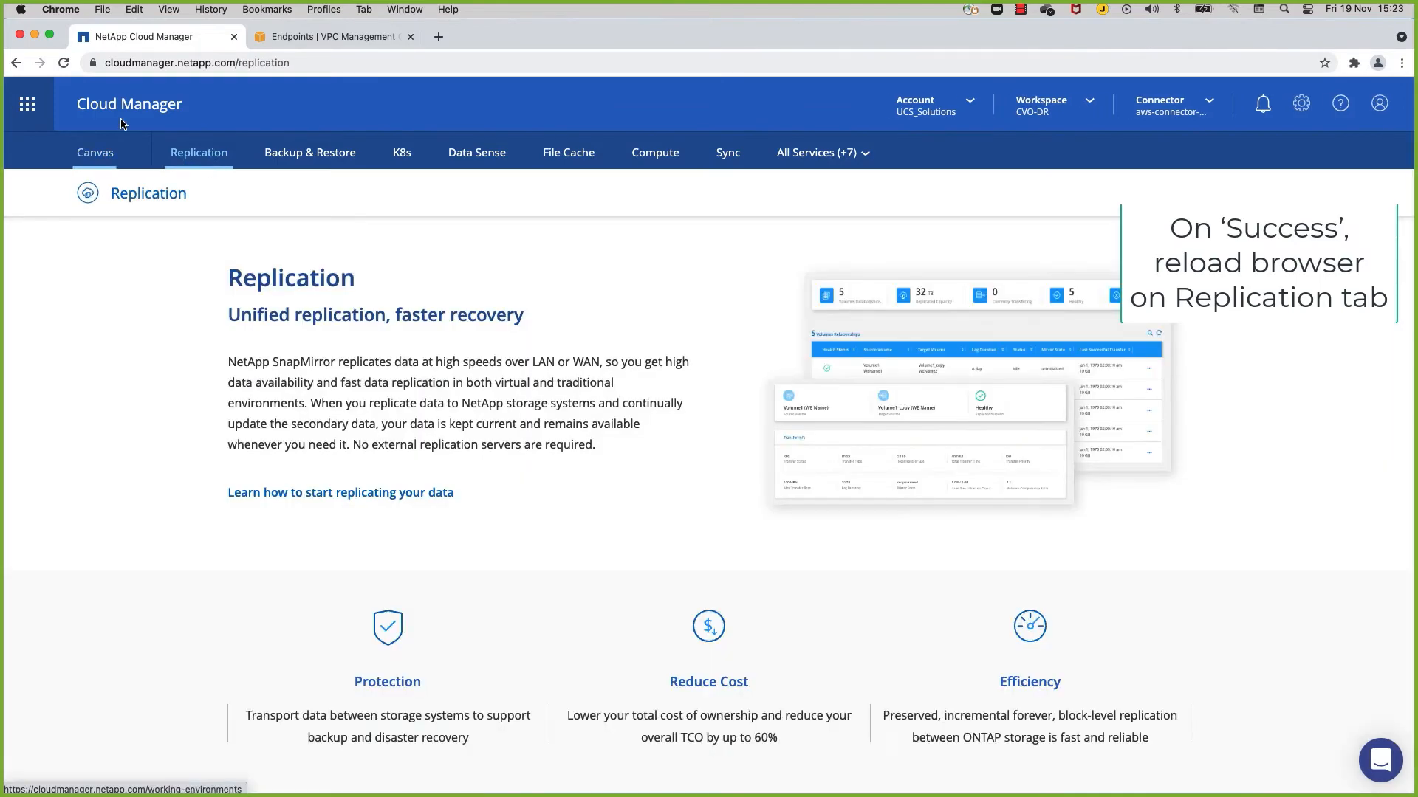
left_click(64, 62)
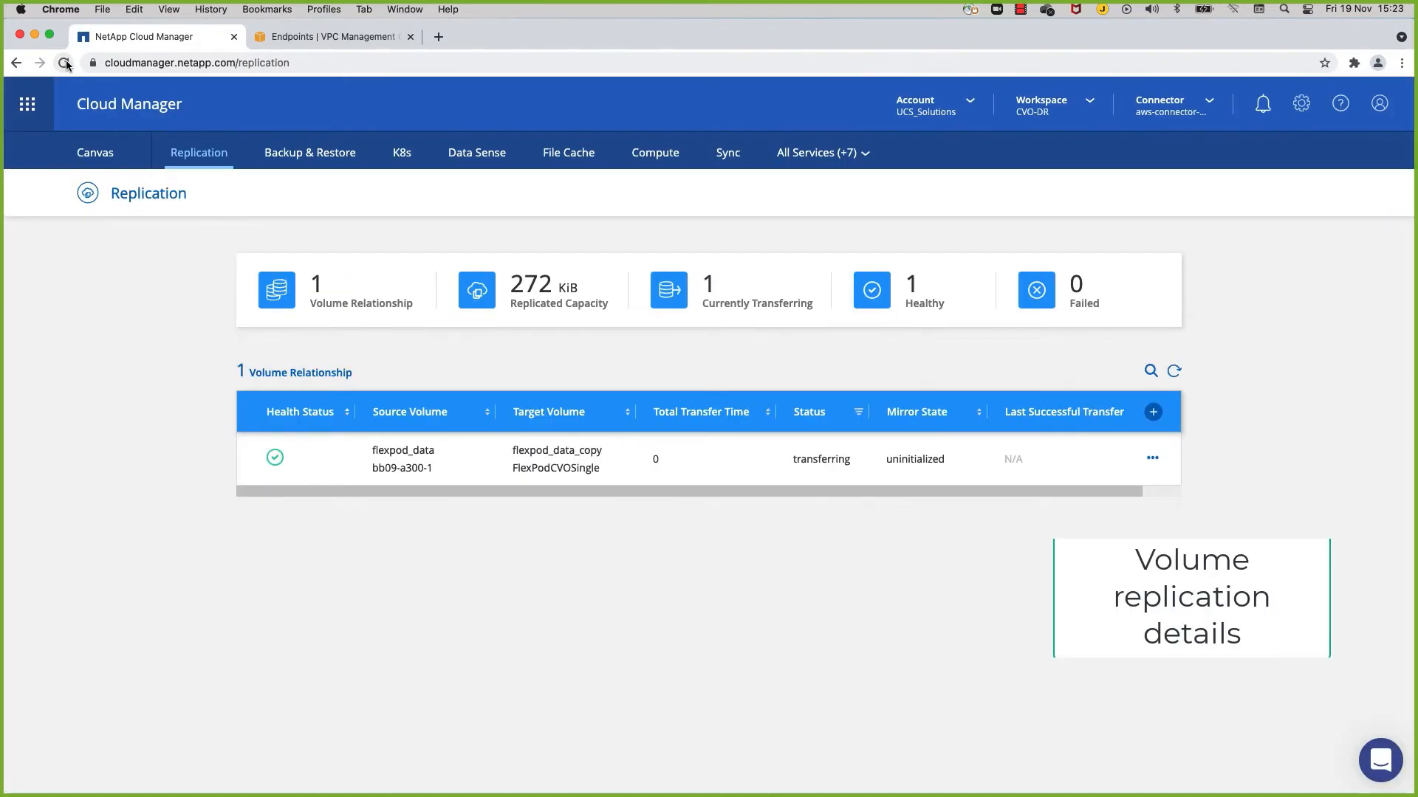
left_click(94, 154)
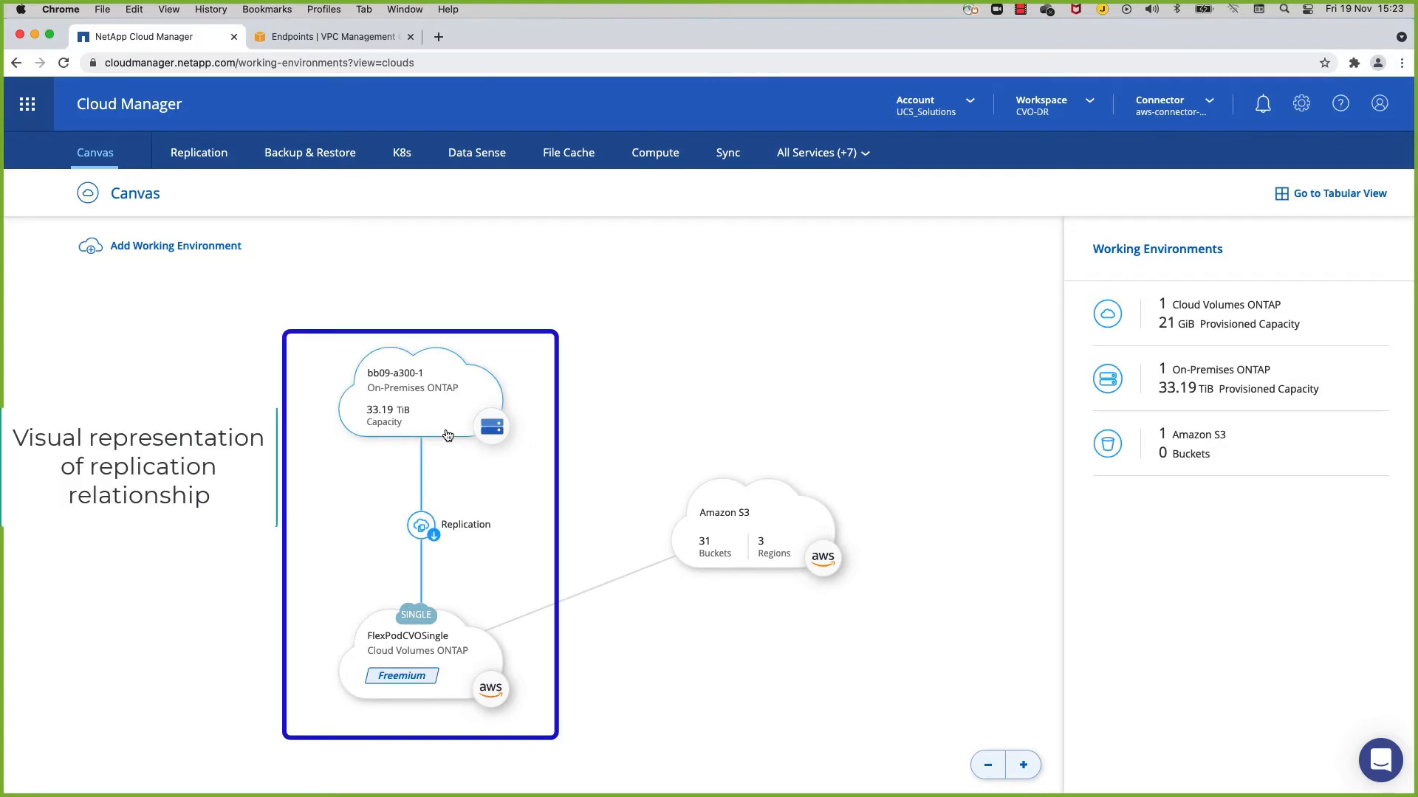
- Examine the detailed replication information for flexpod_data and flexpod_data_copy, including transfer, volume and policy info, and return to the Replication Dashboard
left_click(198, 154)
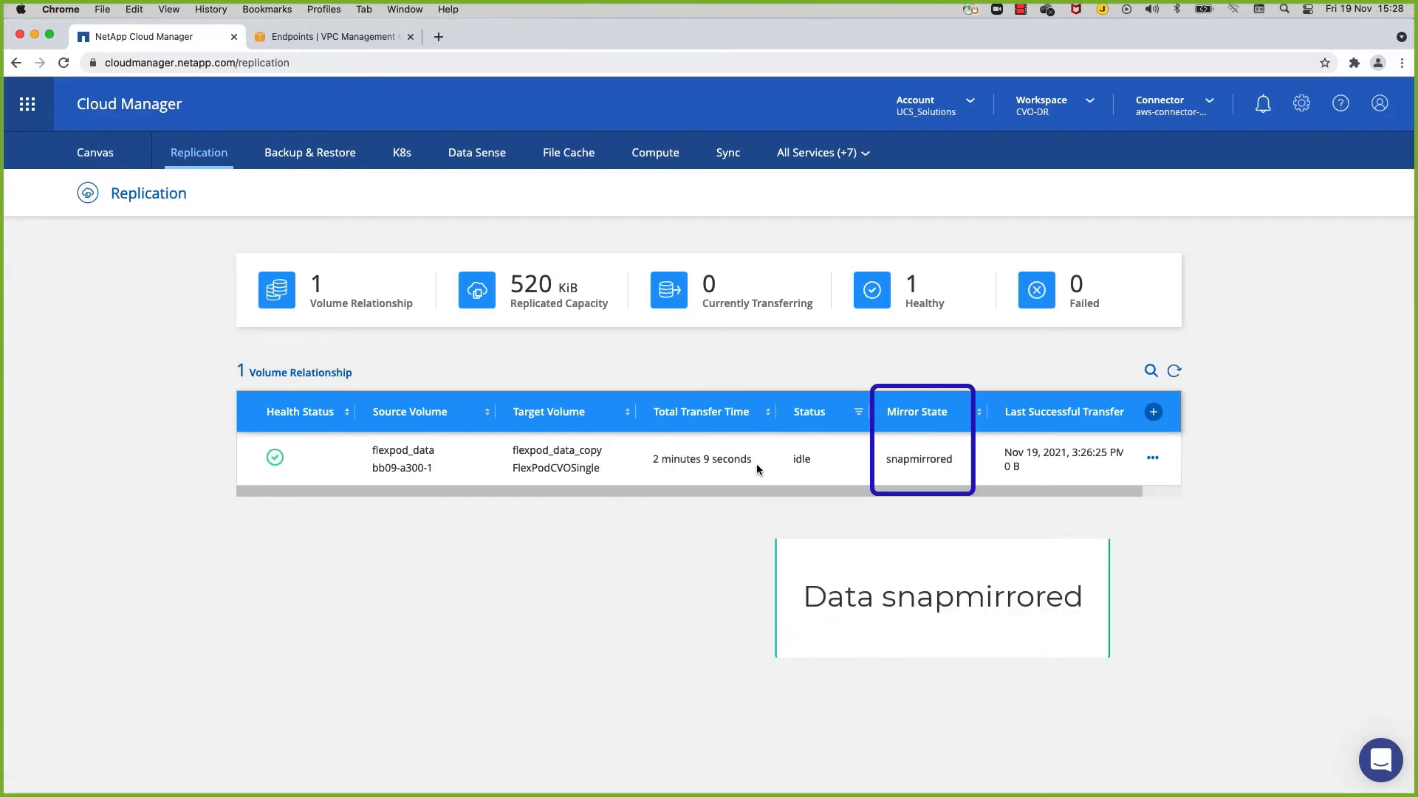
left_click(1152, 458)
left_click(1103, 505)
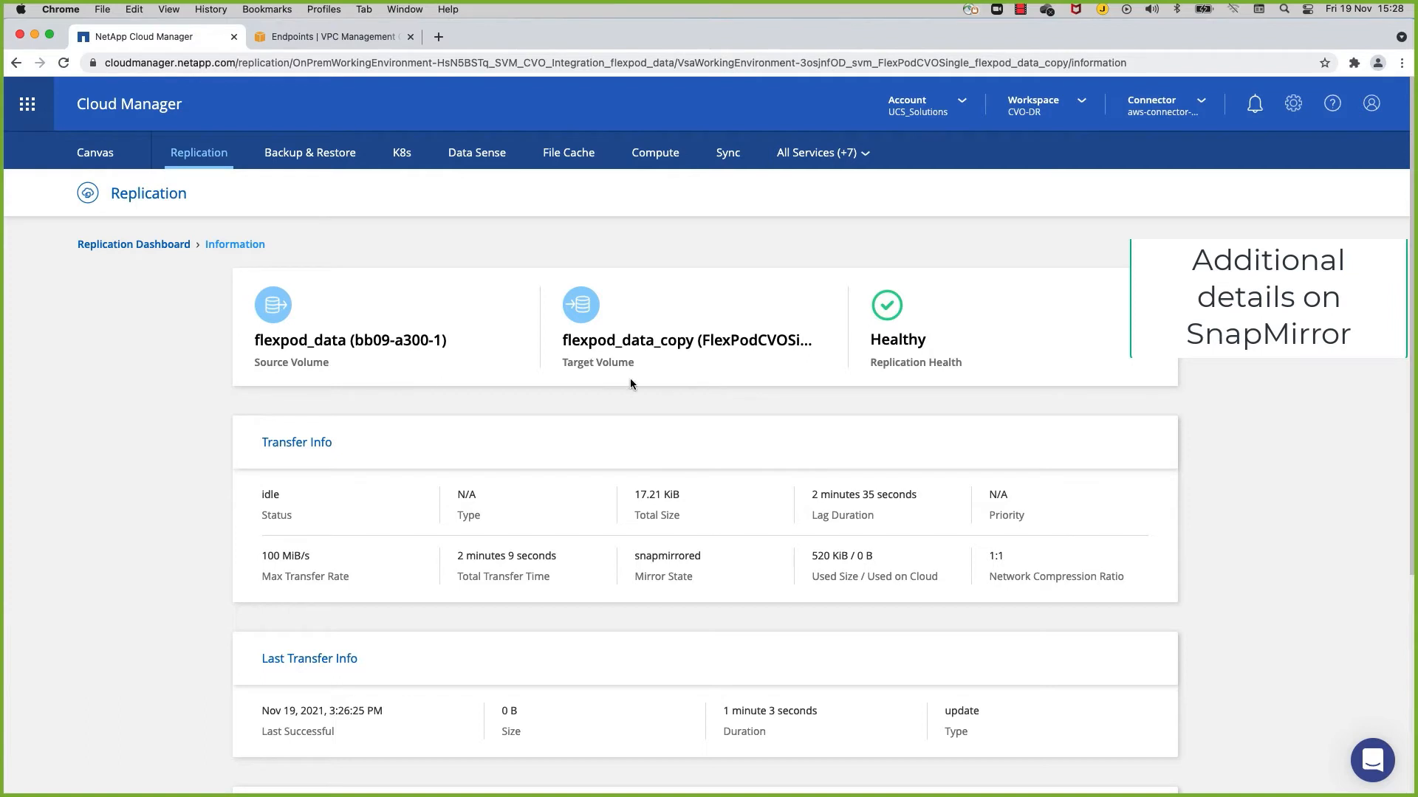
scroll(849, 515, "down", 5)
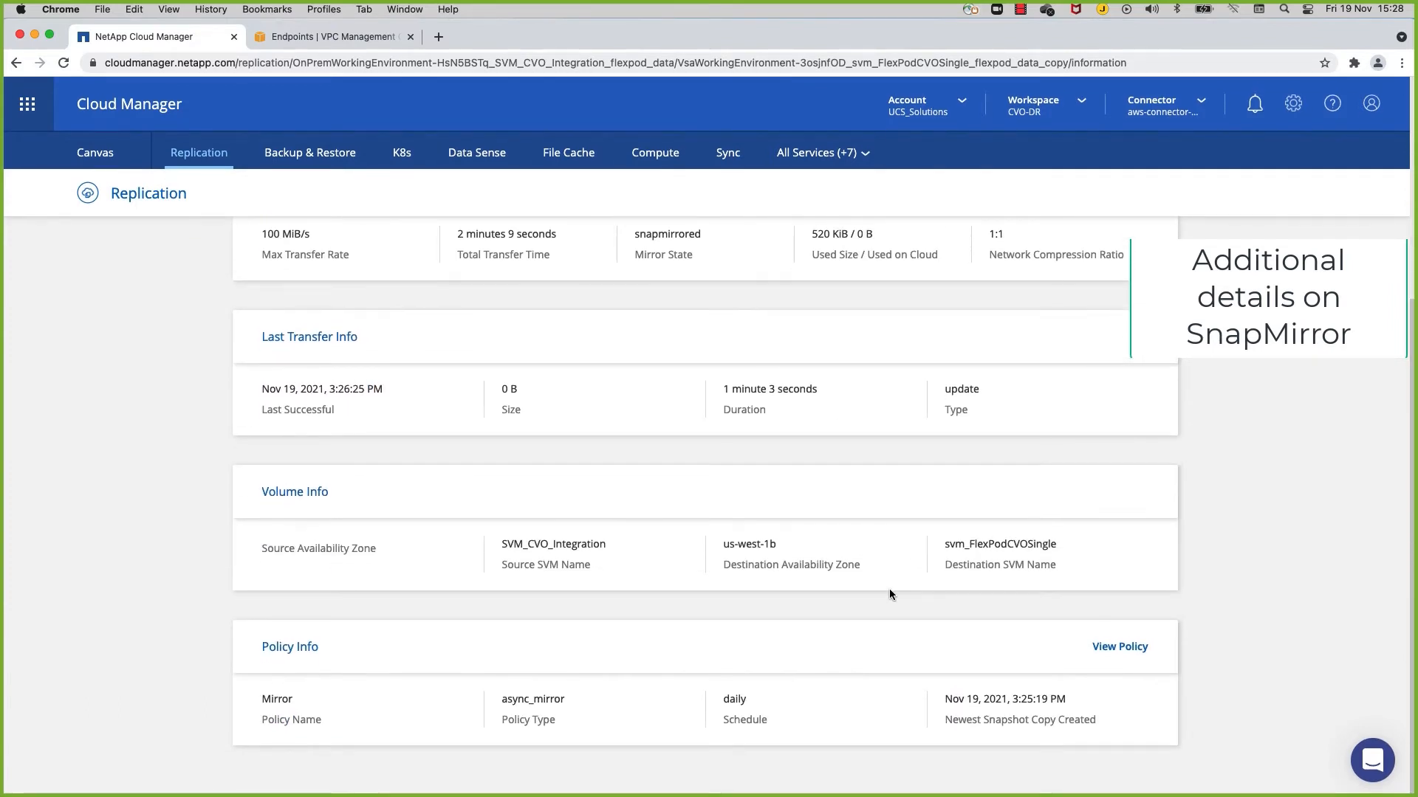
scroll(889, 590, "up", 5)
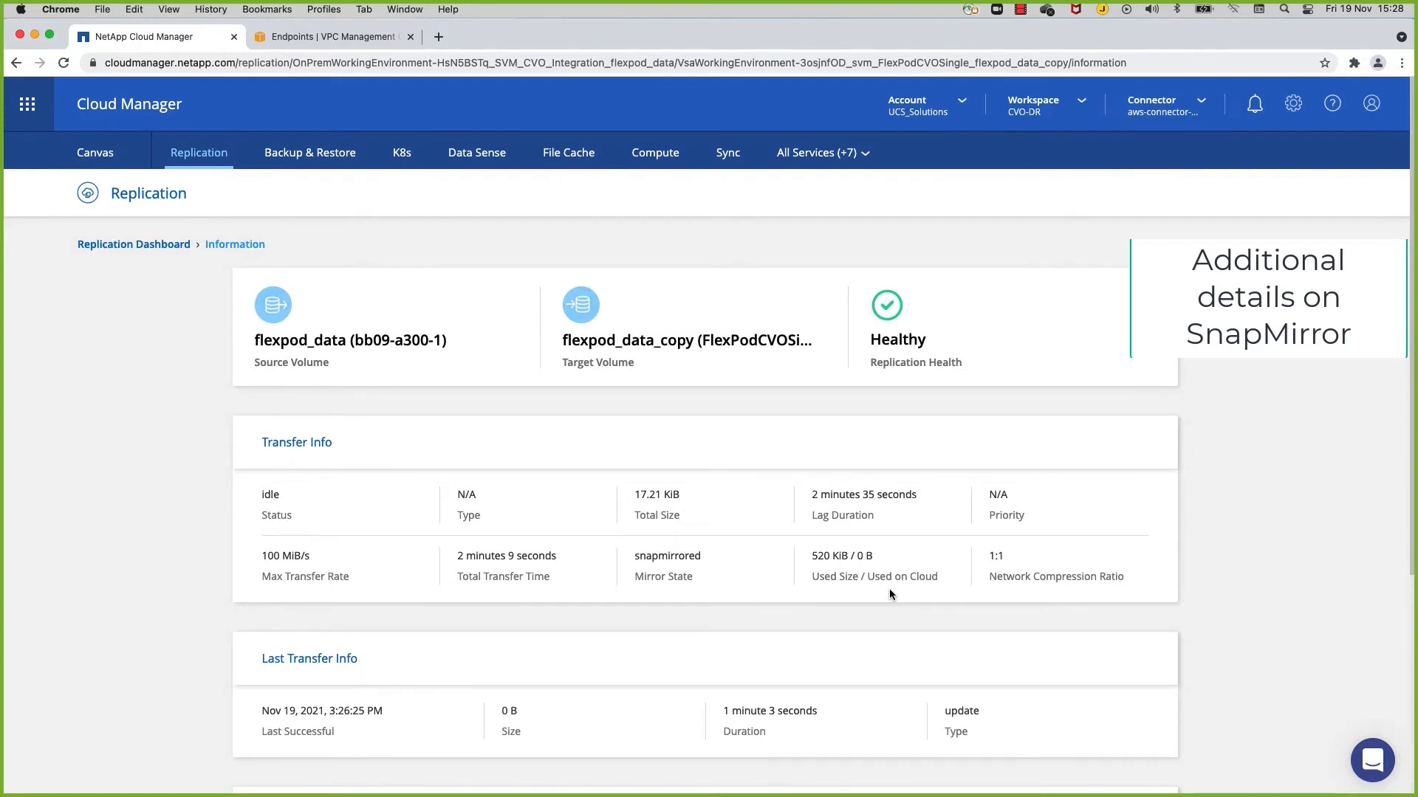
left_click(150, 246)
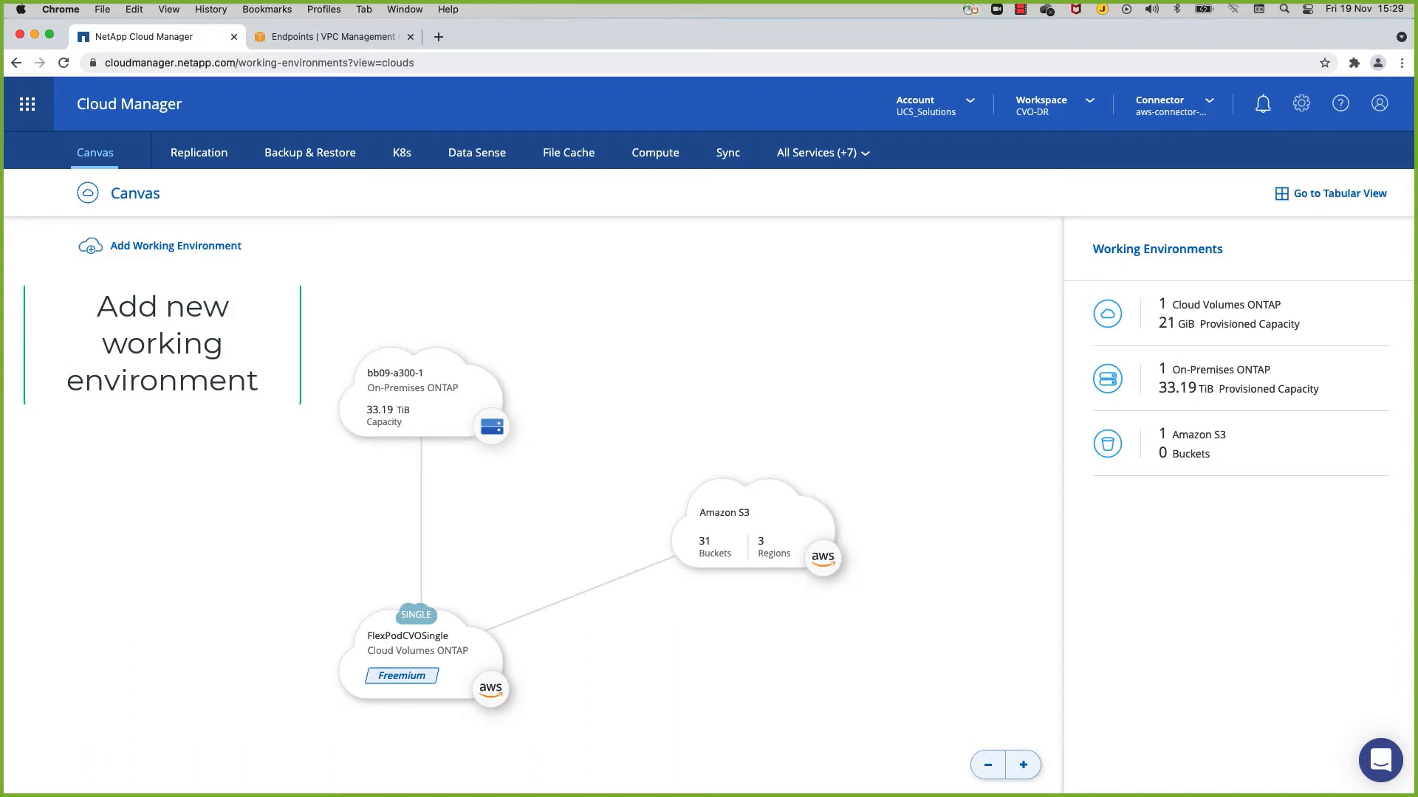
- Start adding a working environment on Amazon Web Services of type Cloud Volumes ONTAP HA from the Canvas
left_click(200, 252)
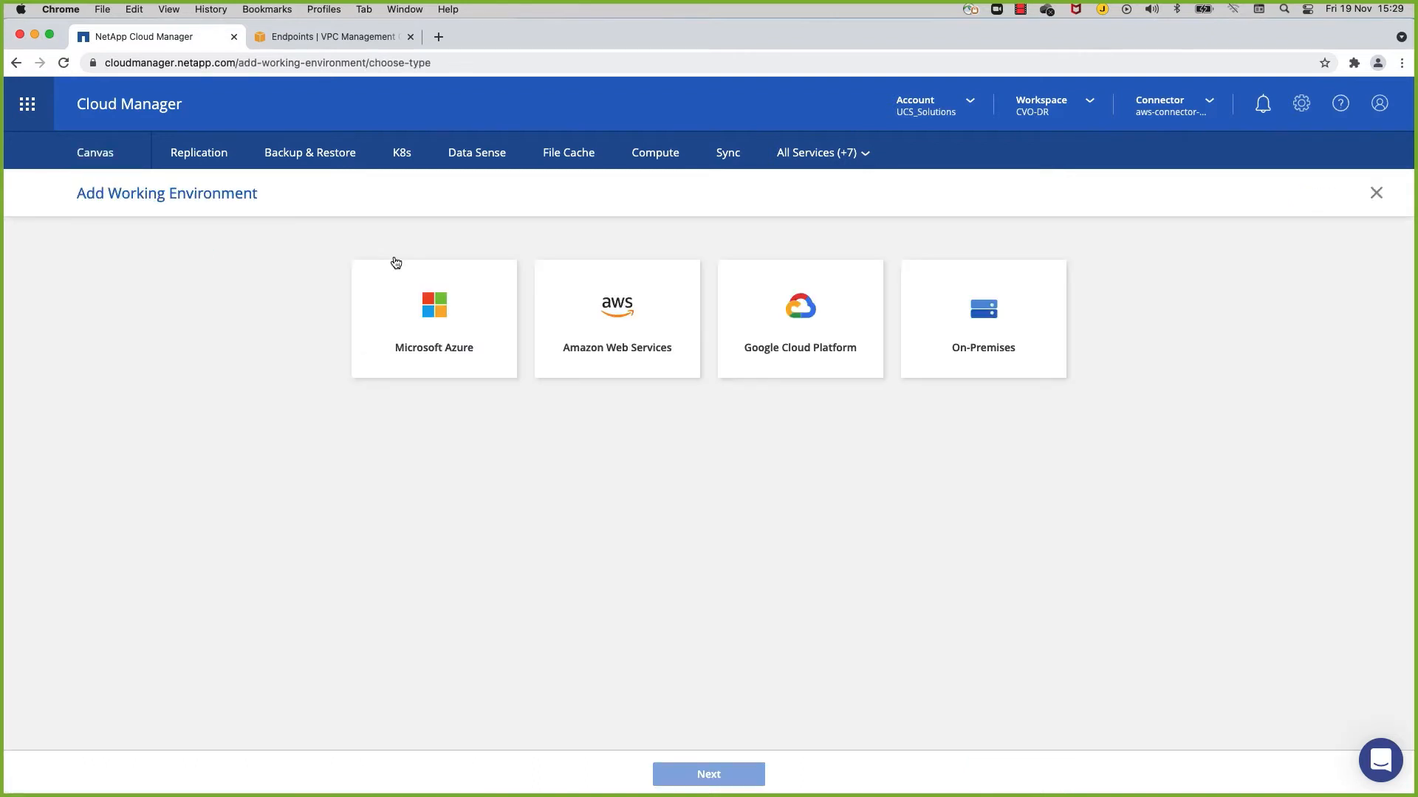
left_click(636, 317)
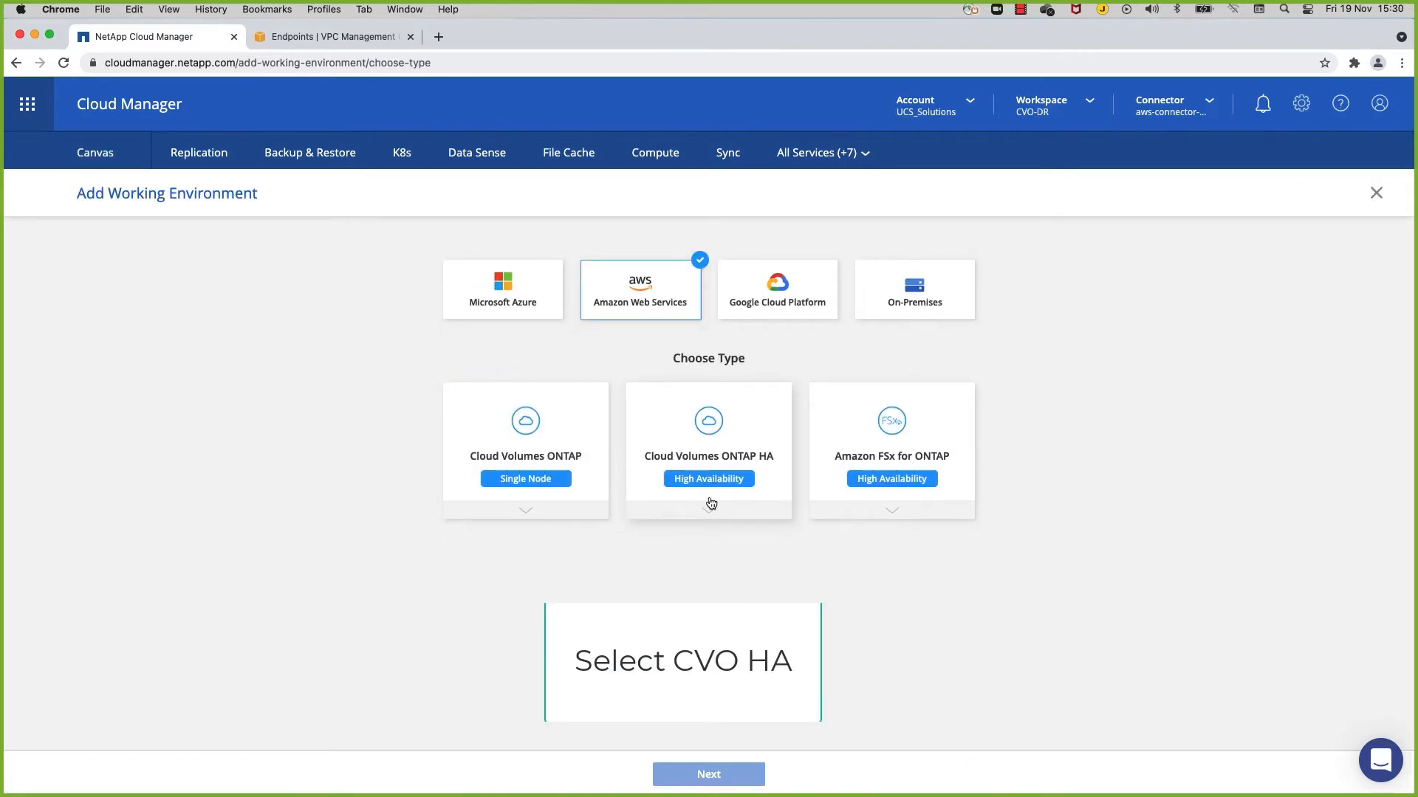
mouse_move(716, 516)
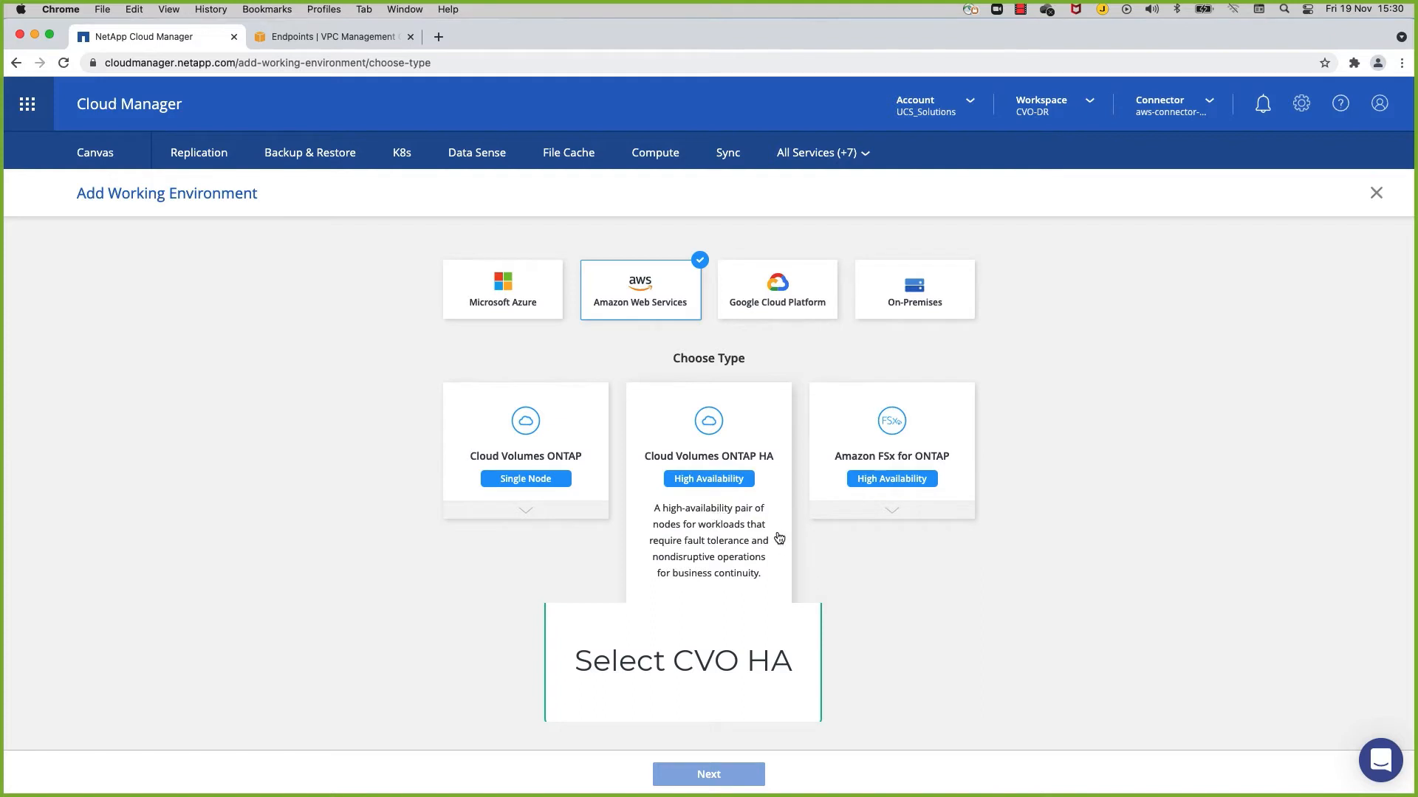
left_click(708, 481)
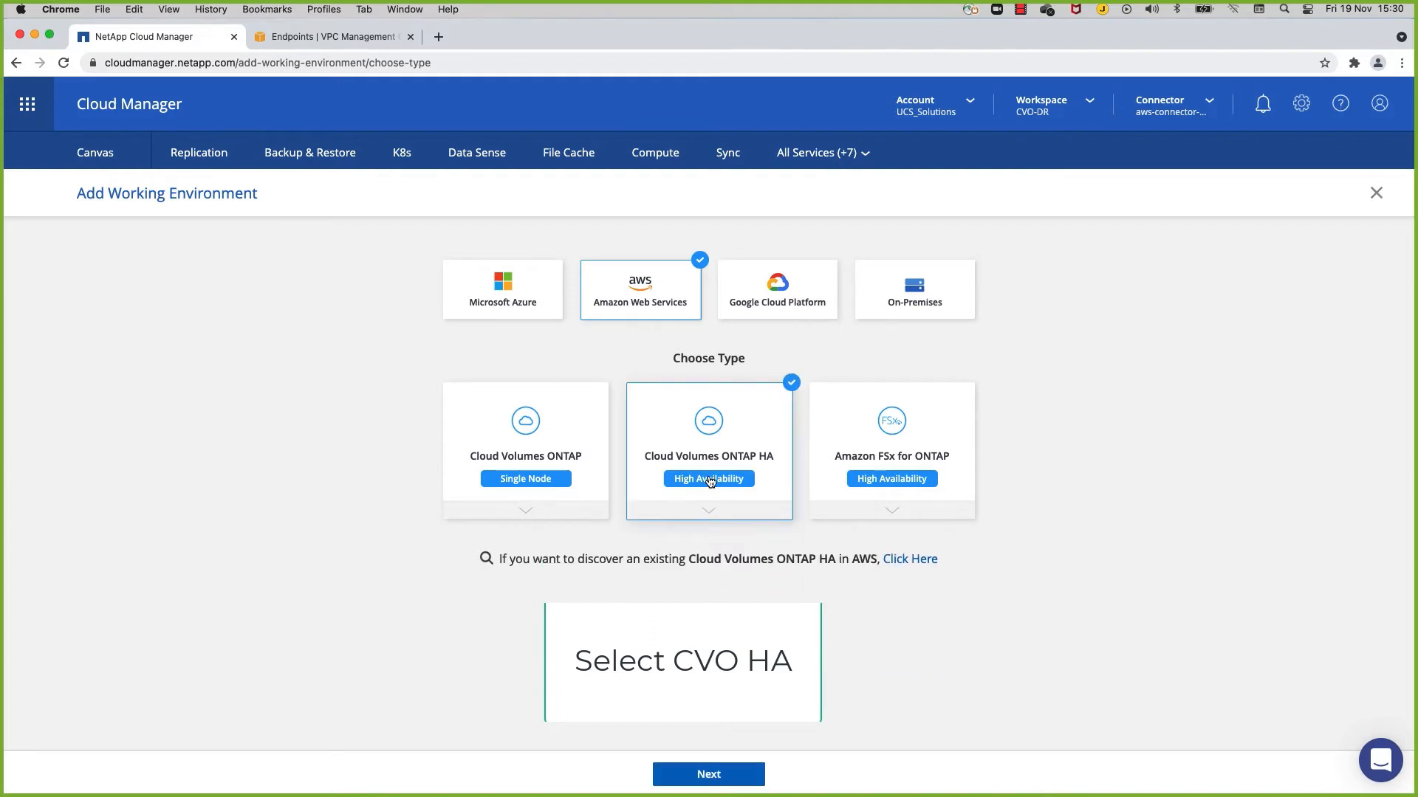
left_click(722, 775)
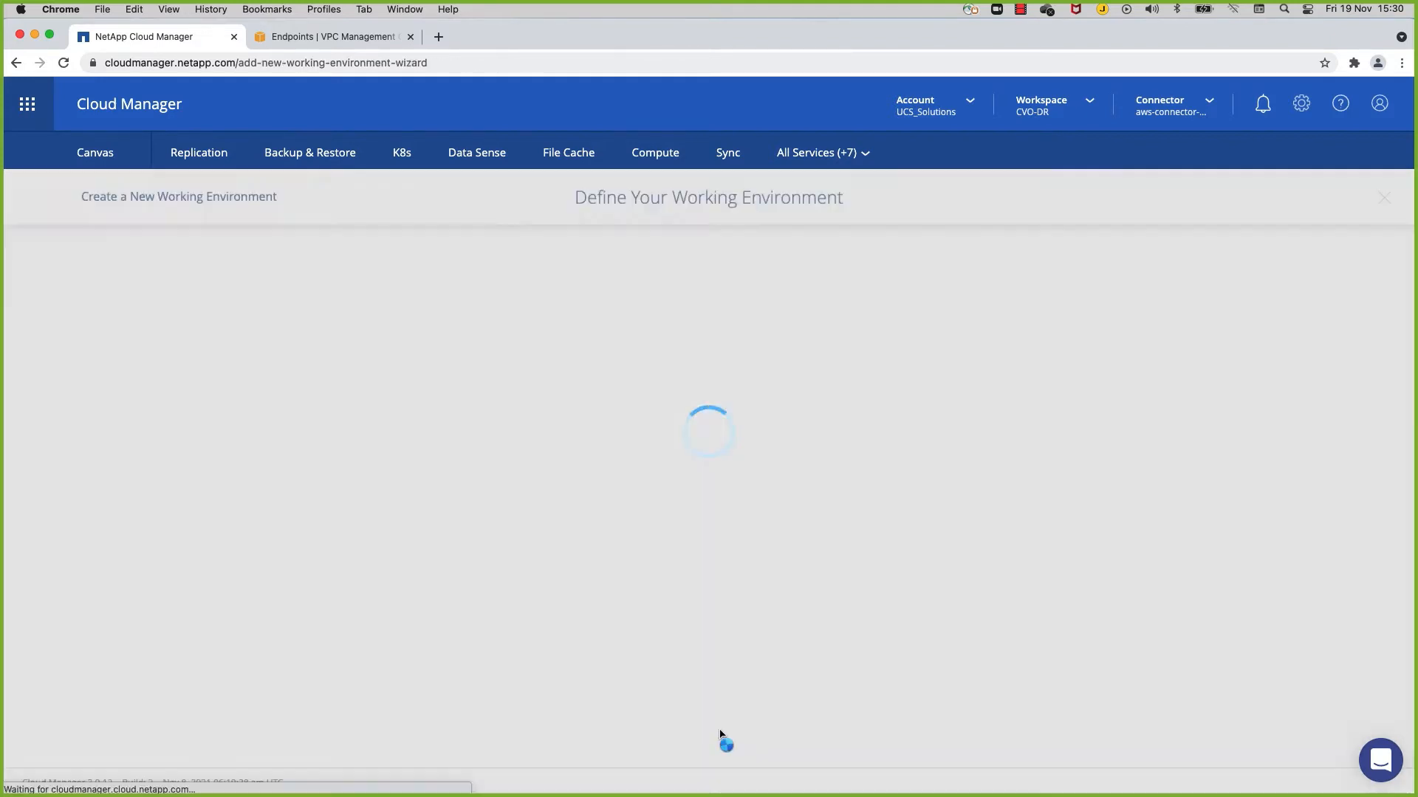
- Name the working environment FlexPodCVOHASingleAZ, enter and confirm the admin password, and keep all three optional services enabled
left_click(513, 387)
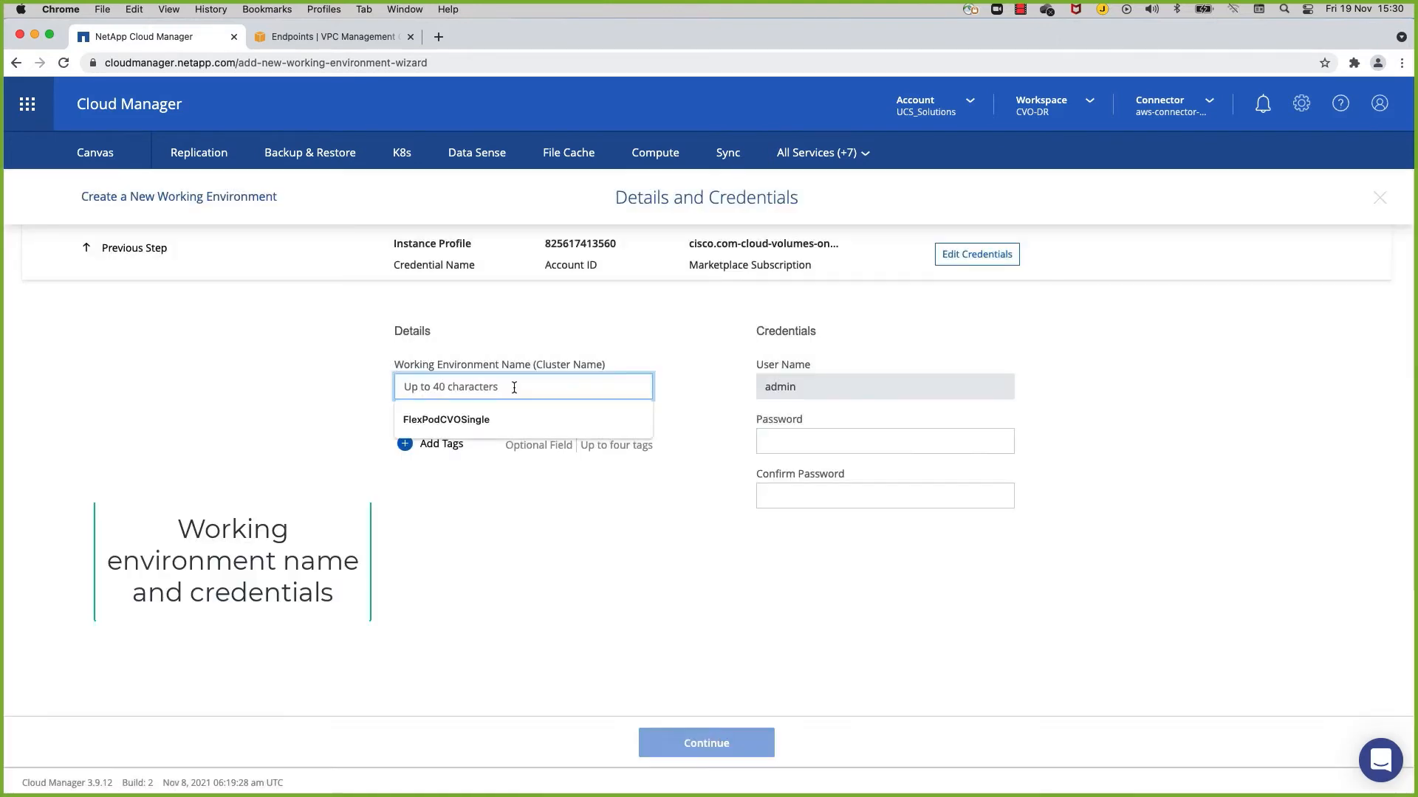
type("FlexPodCVOHASingleAZ")
left_click(852, 442)
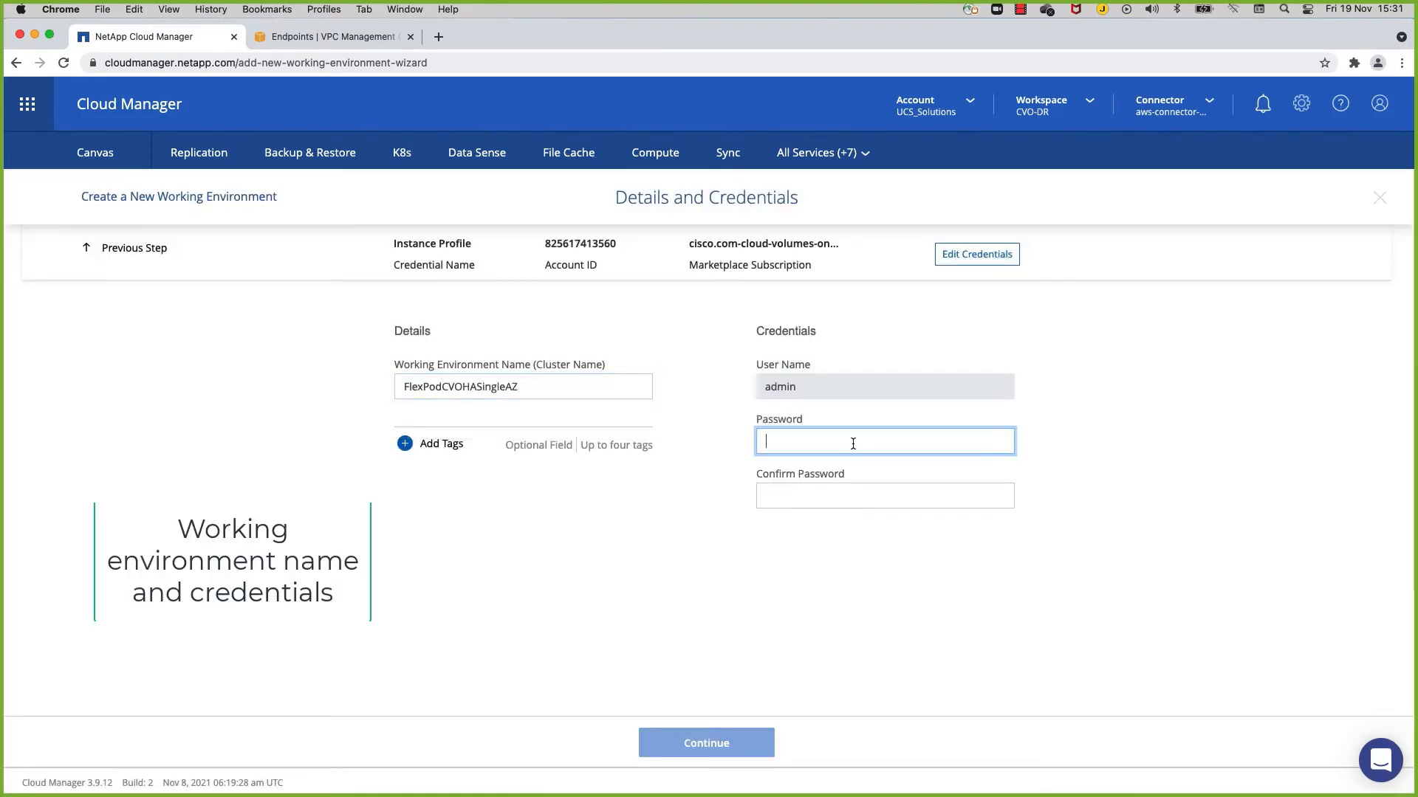
type("********")
key("Tab")
type("********")
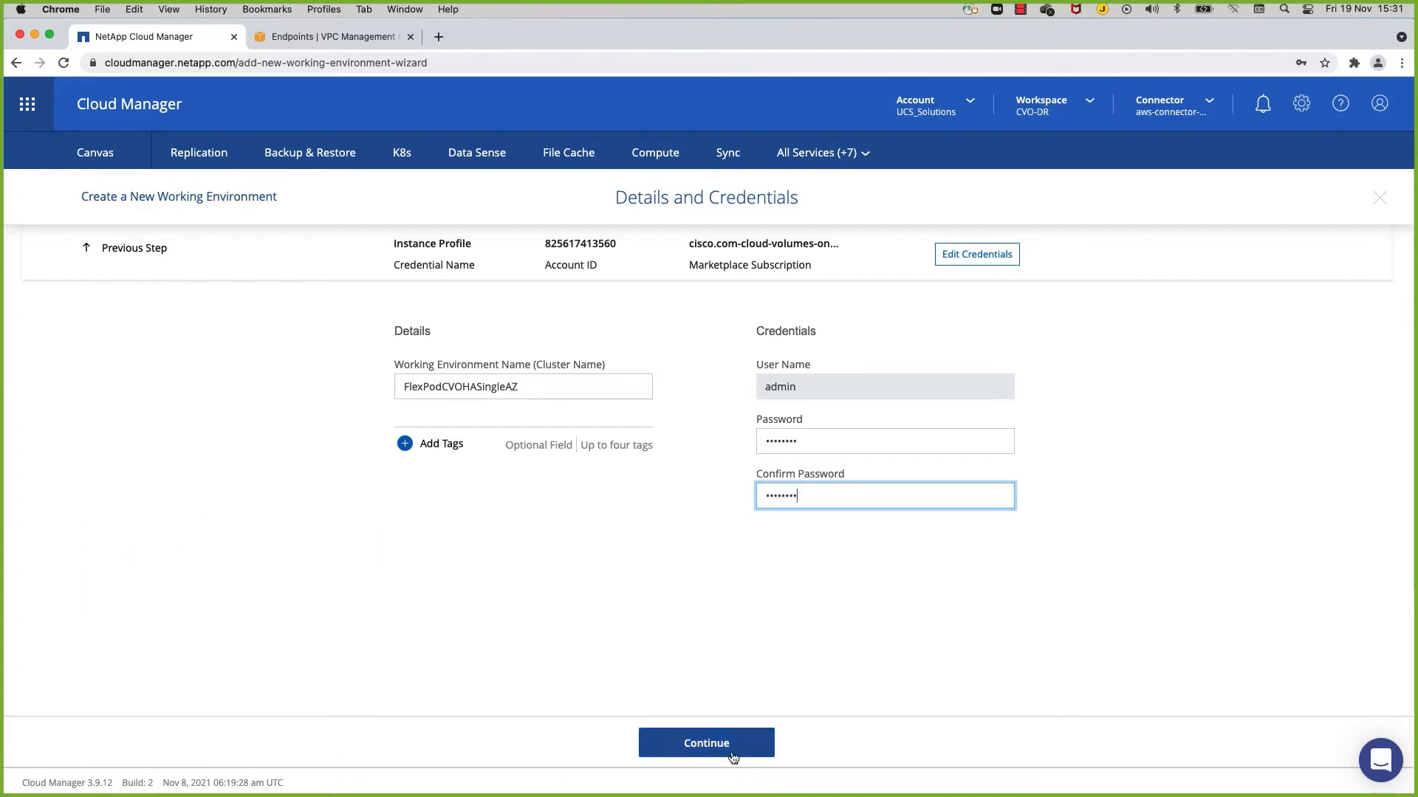
left_click(733, 758)
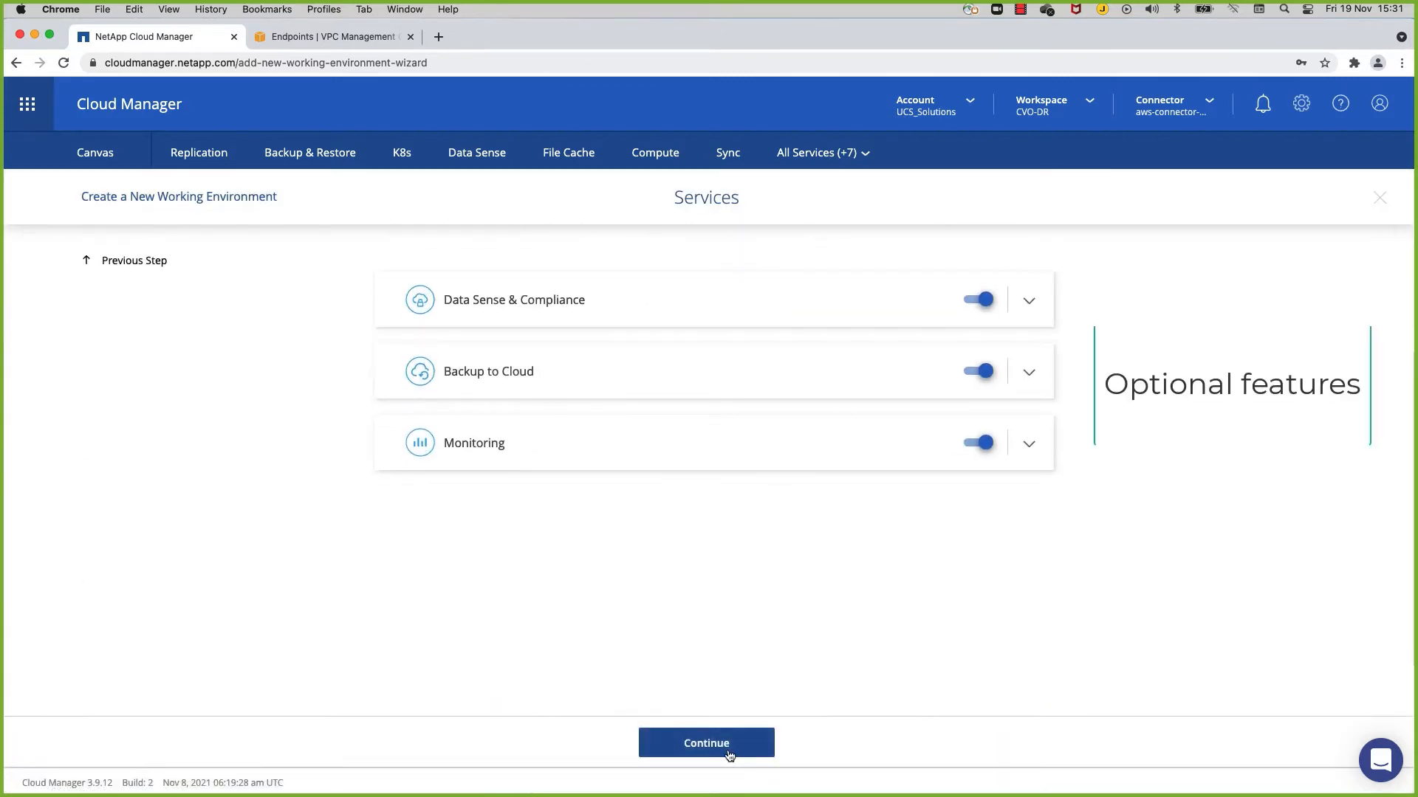
left_click(728, 755)
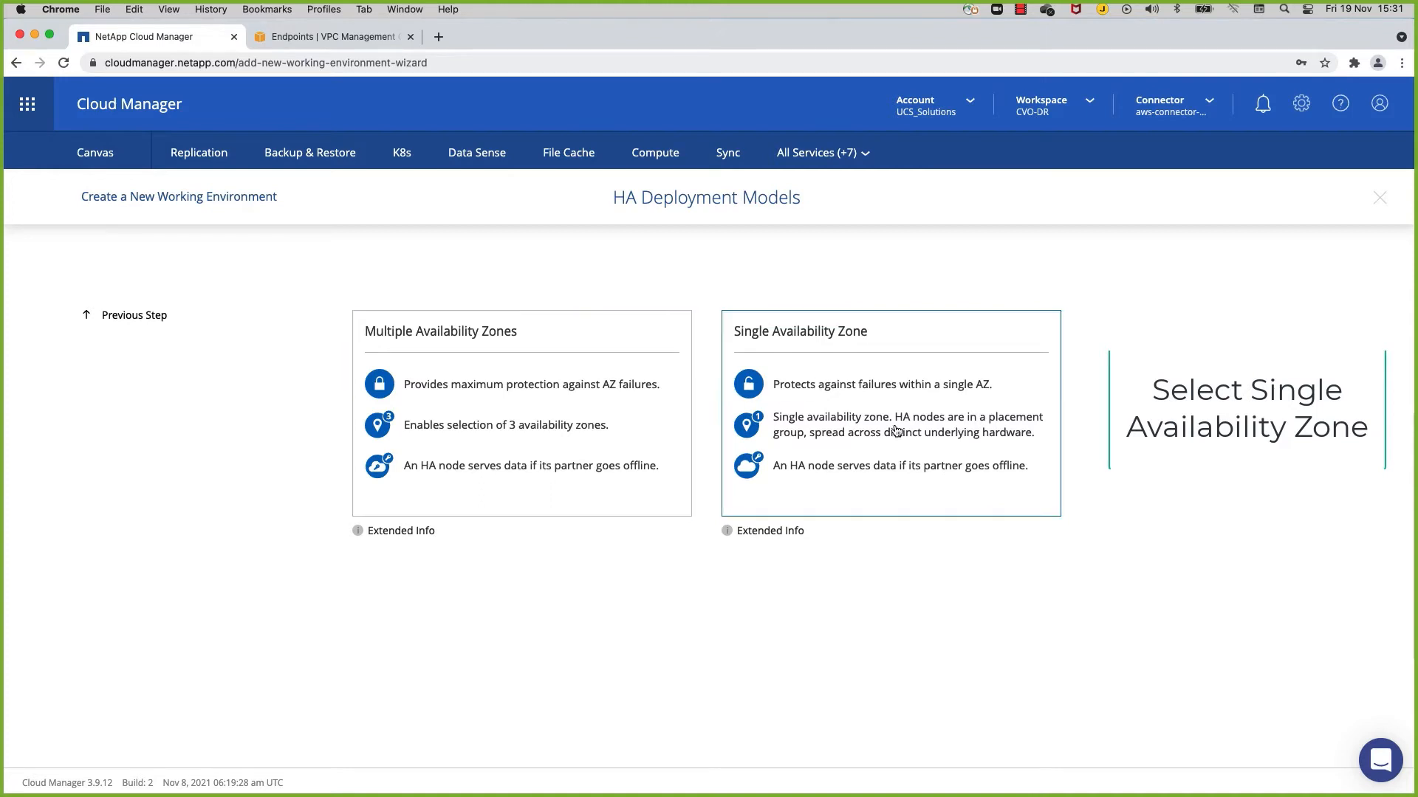
- Choose the Single Availability Zone model and place it in US West | N. California, VPC 10.100.0.0/16, subnet 10.100.100.0/24, with a generated security group
left_click(879, 484)
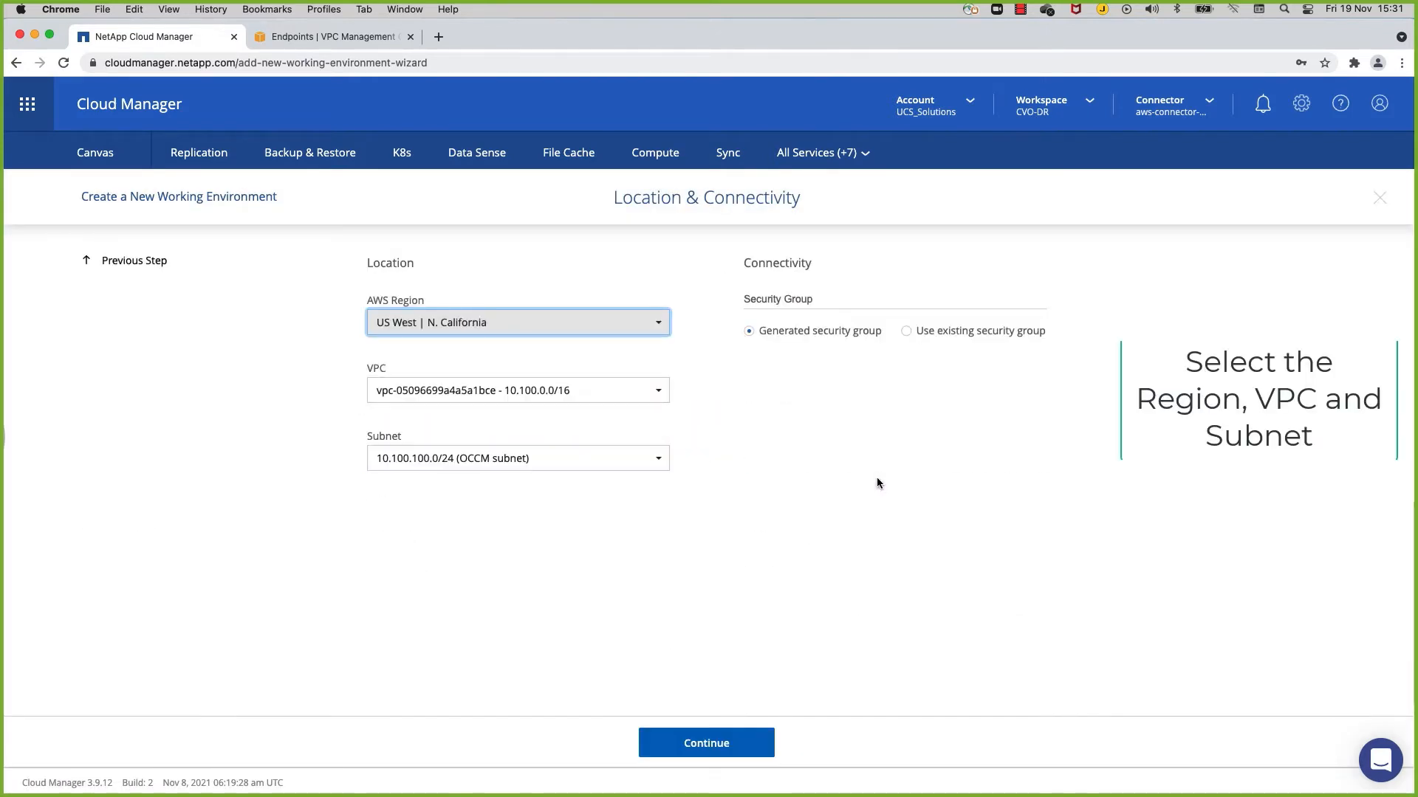
left_click(647, 392)
left_click(454, 425)
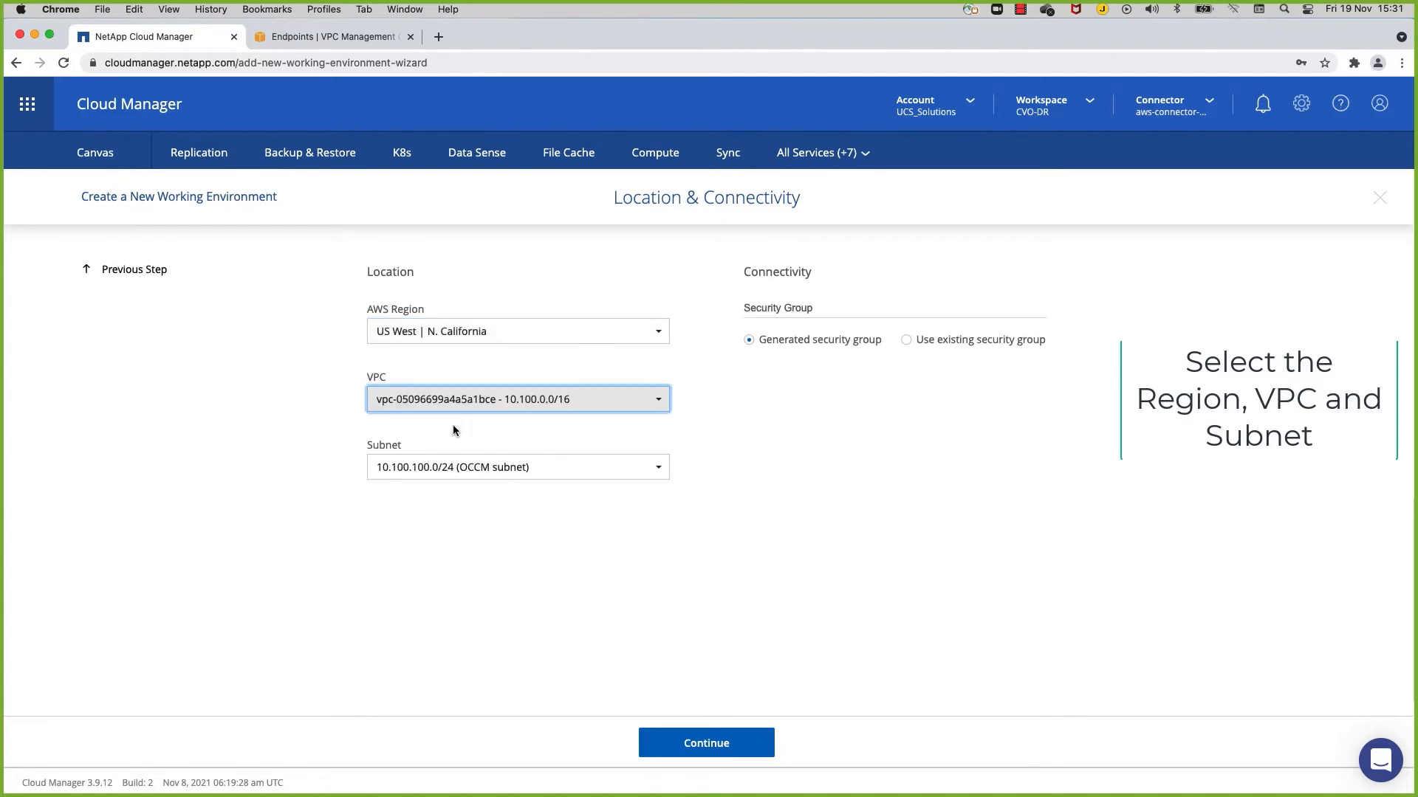
left_click(661, 476)
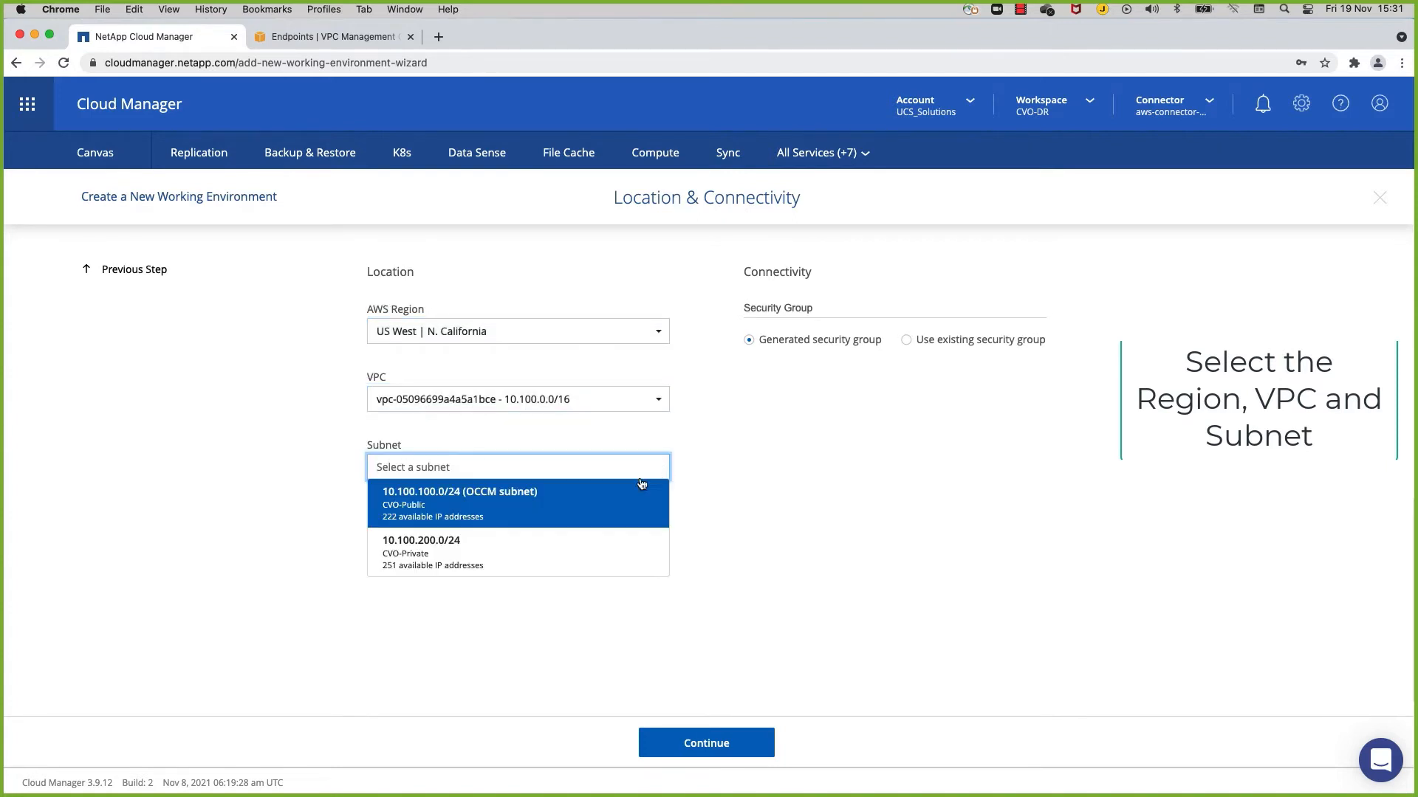
left_click(423, 502)
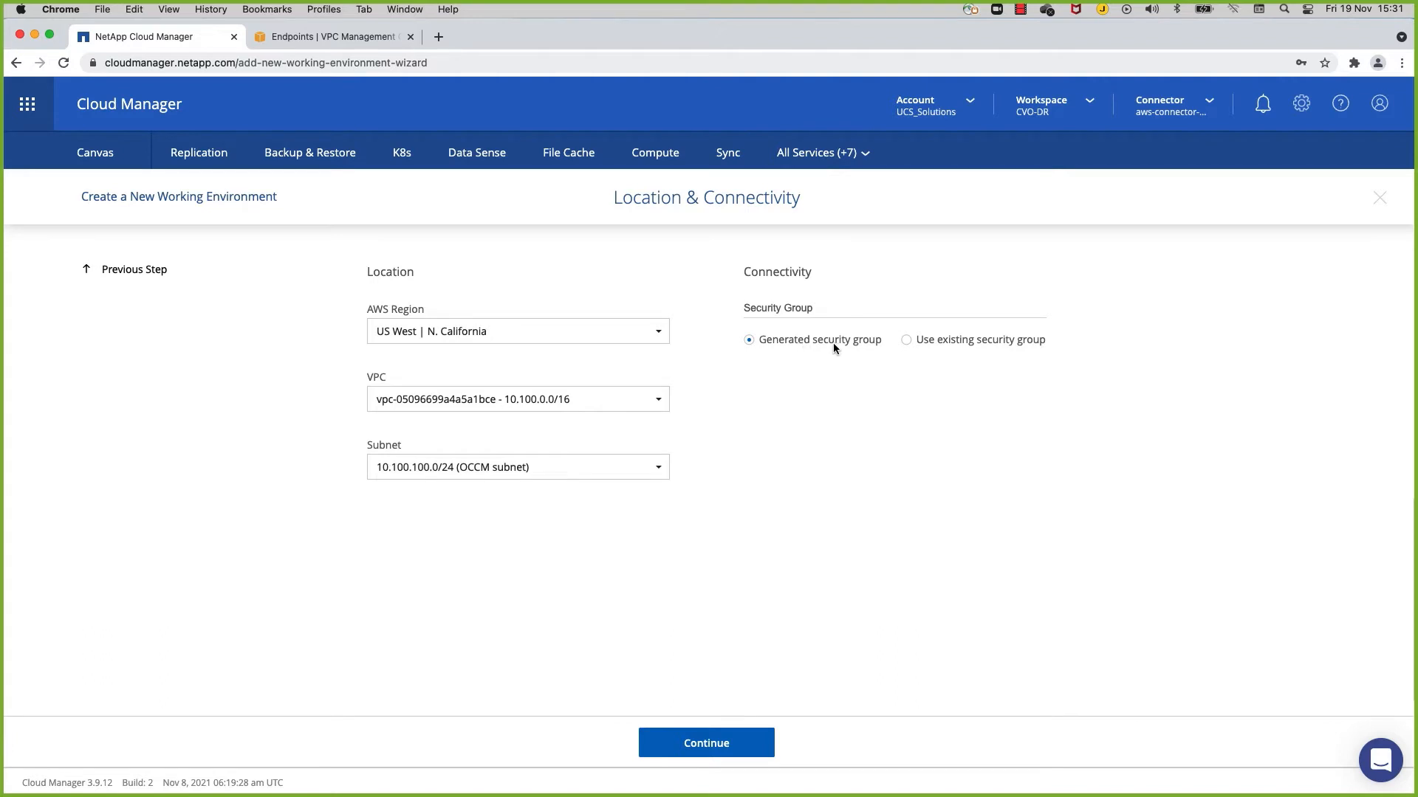
left_click(701, 748)
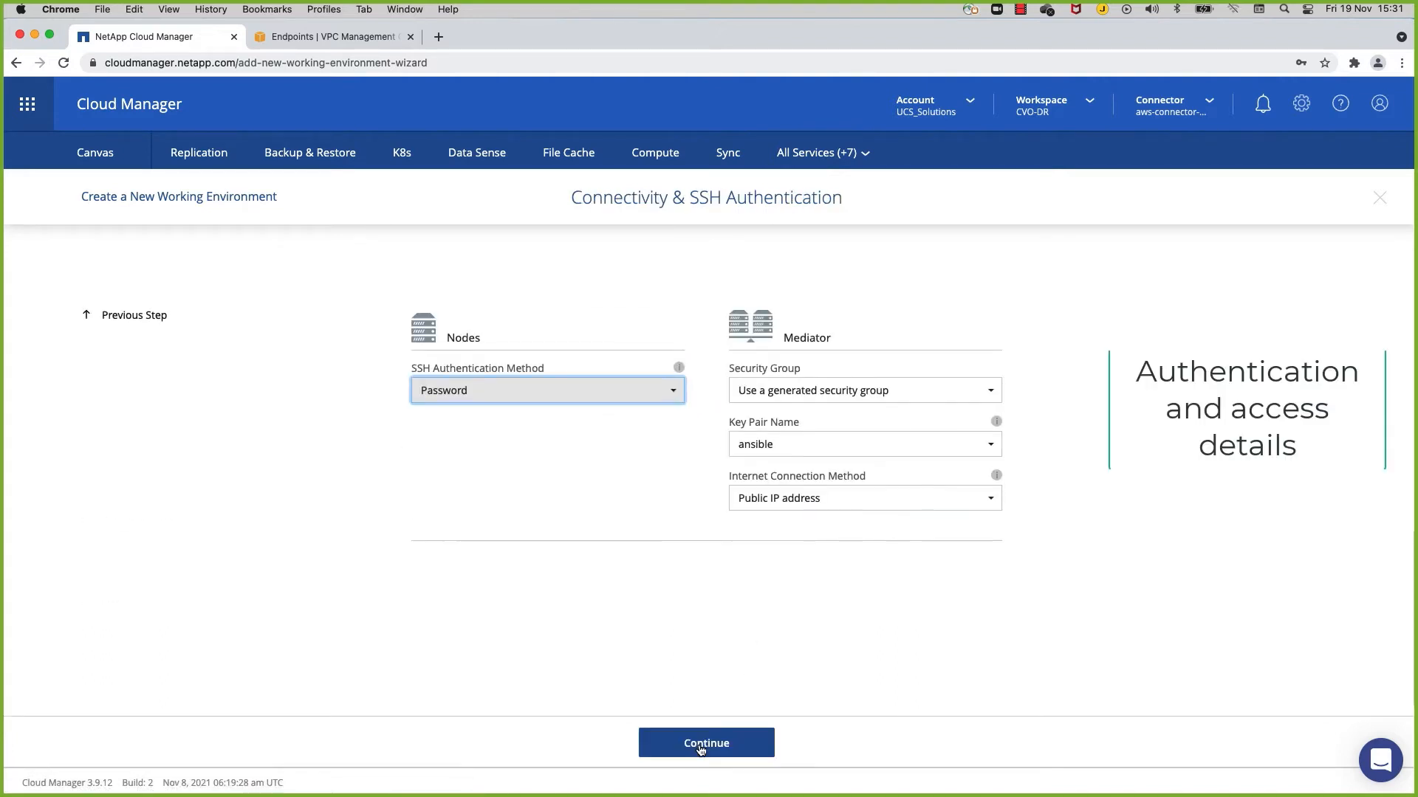
- Set the mediator's key pair to fp_cvo and accept AWS managed encryption with the default aws/ebs master key
left_click(992, 445)
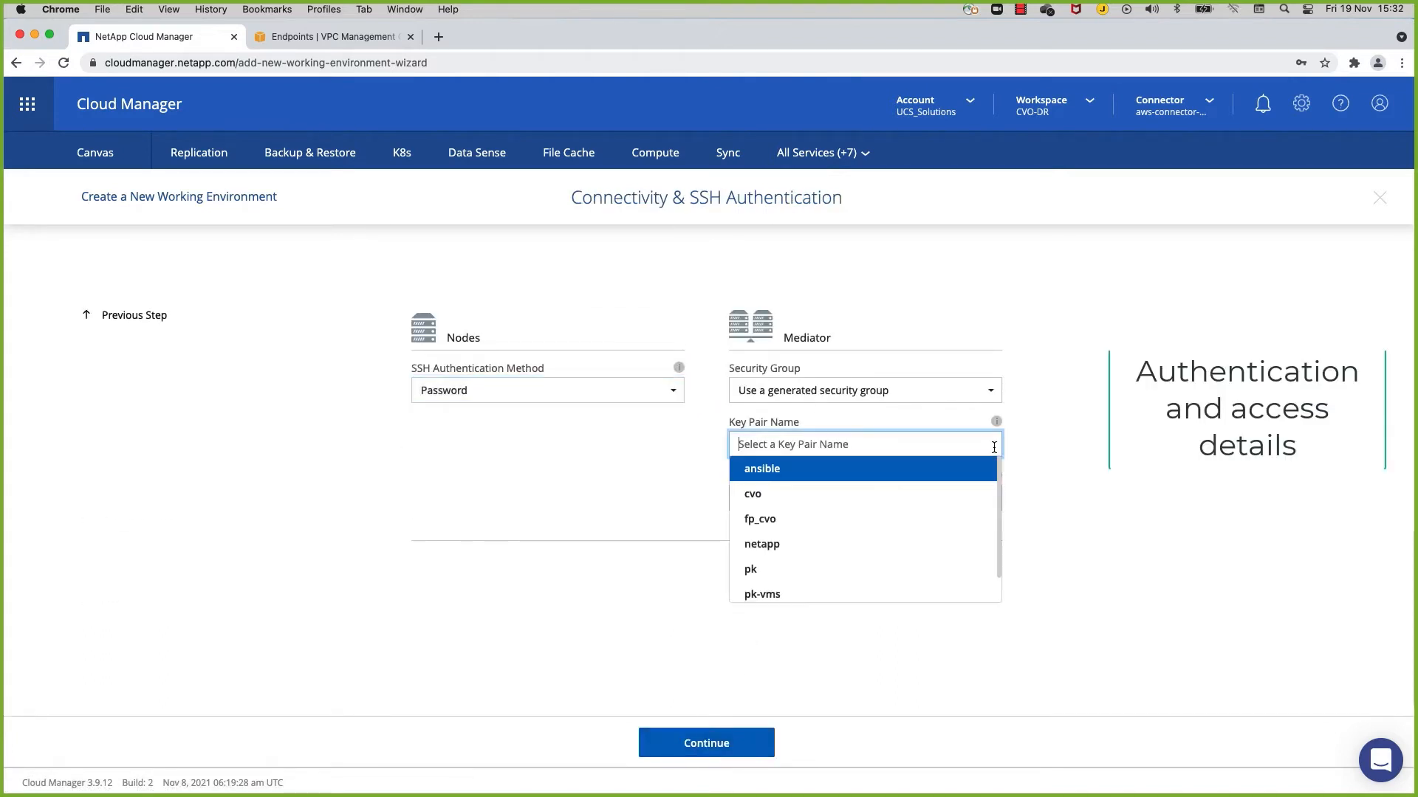
left_click(818, 521)
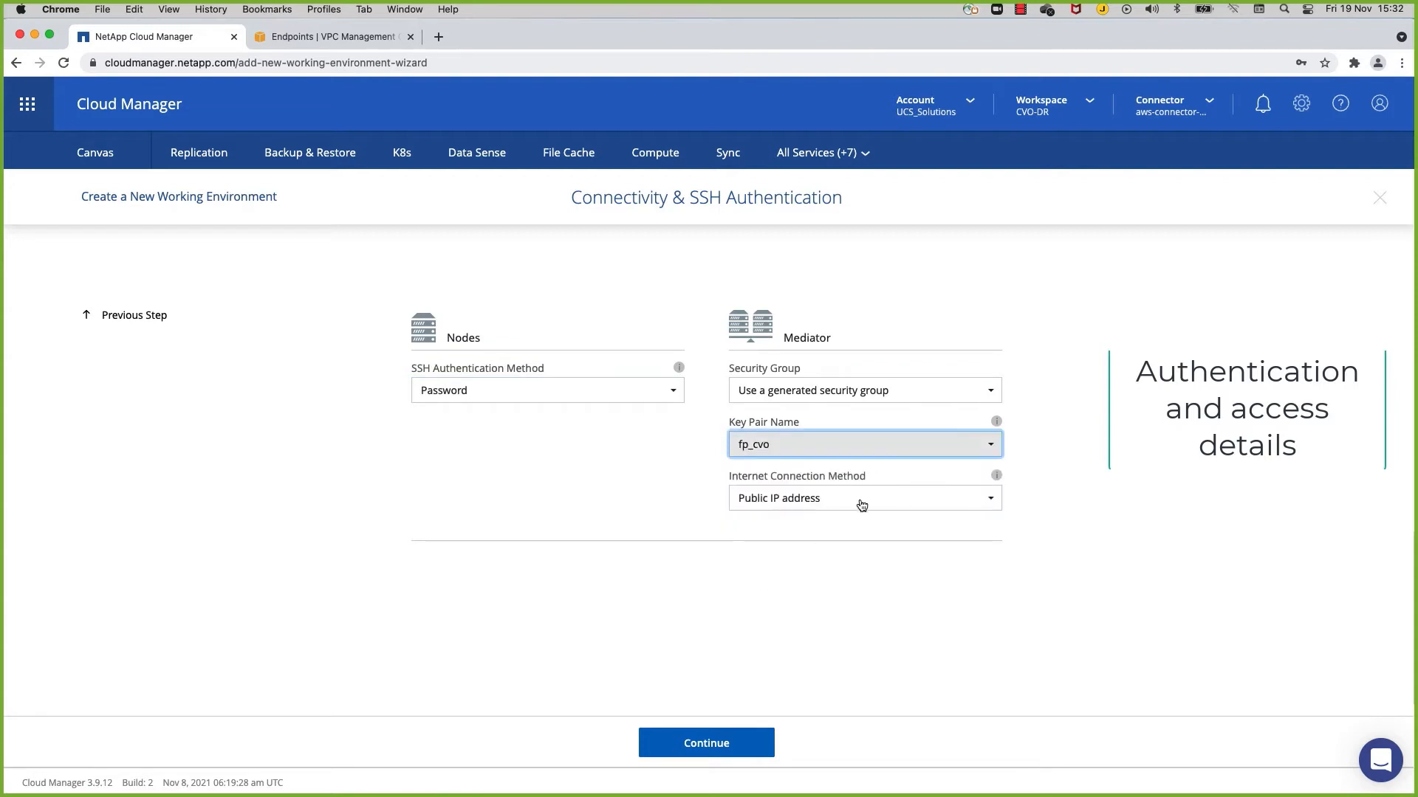
left_click(707, 743)
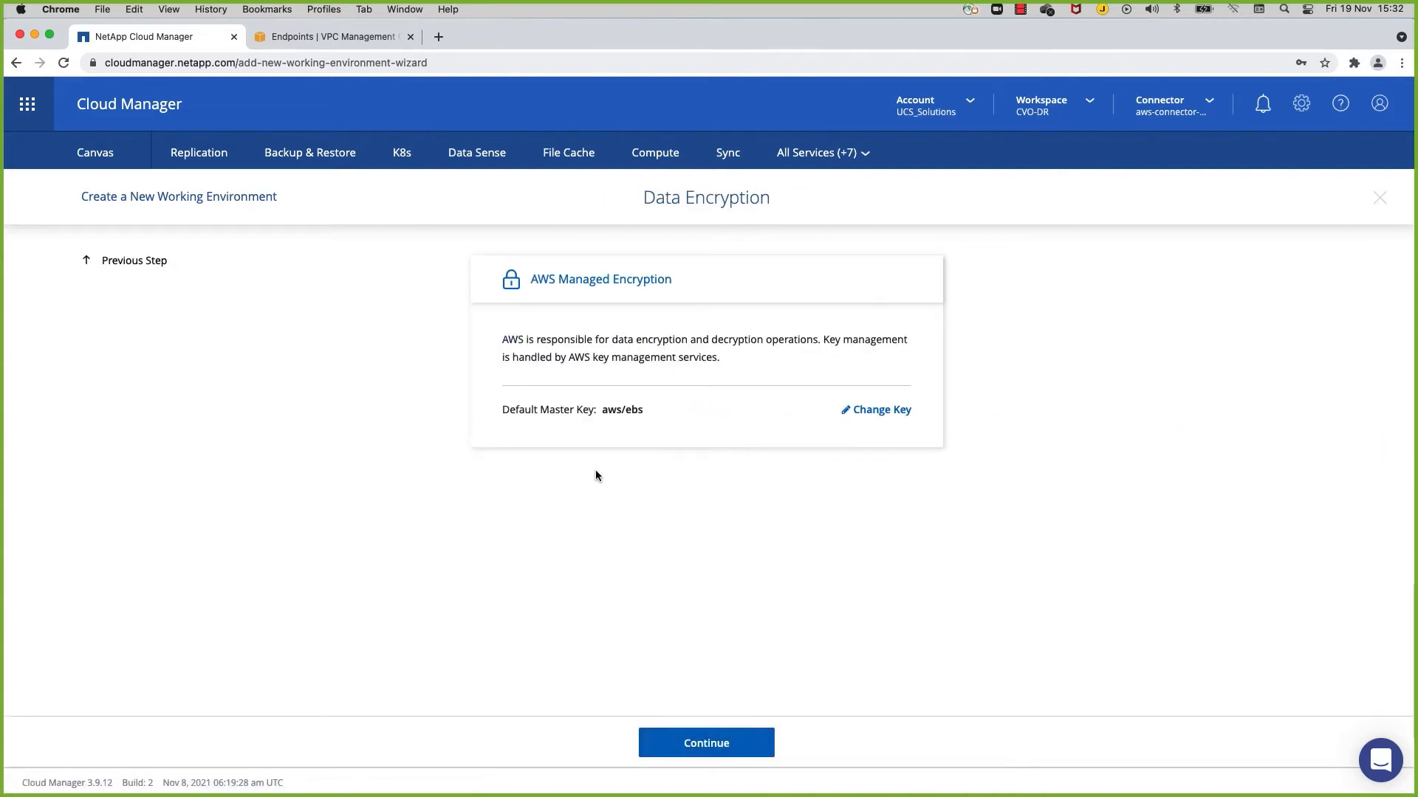
left_click(703, 744)
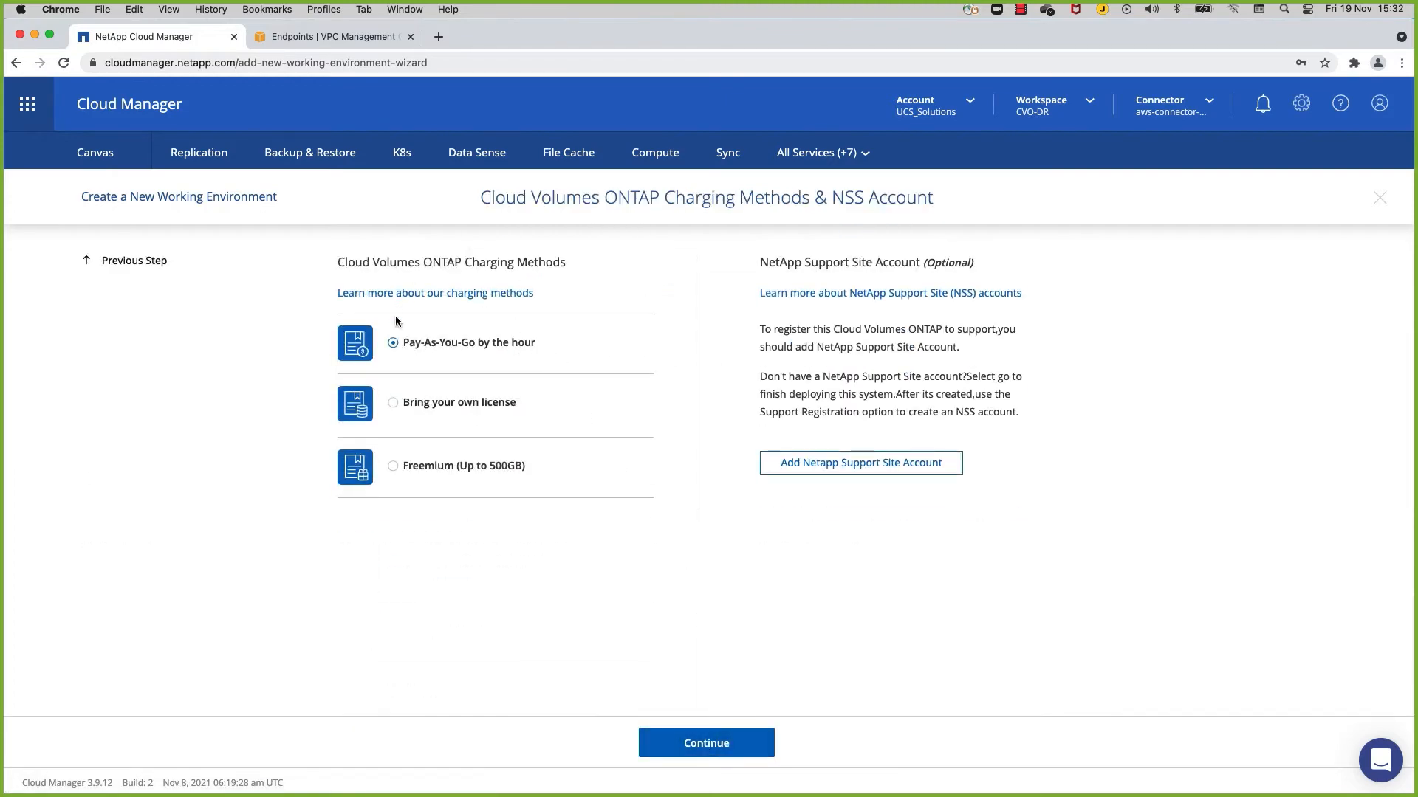
- Choose Freemium (Up to 500GB) charging with the POC and small workloads package, and skip creating a volume
left_click(393, 466)
left_click(709, 747)
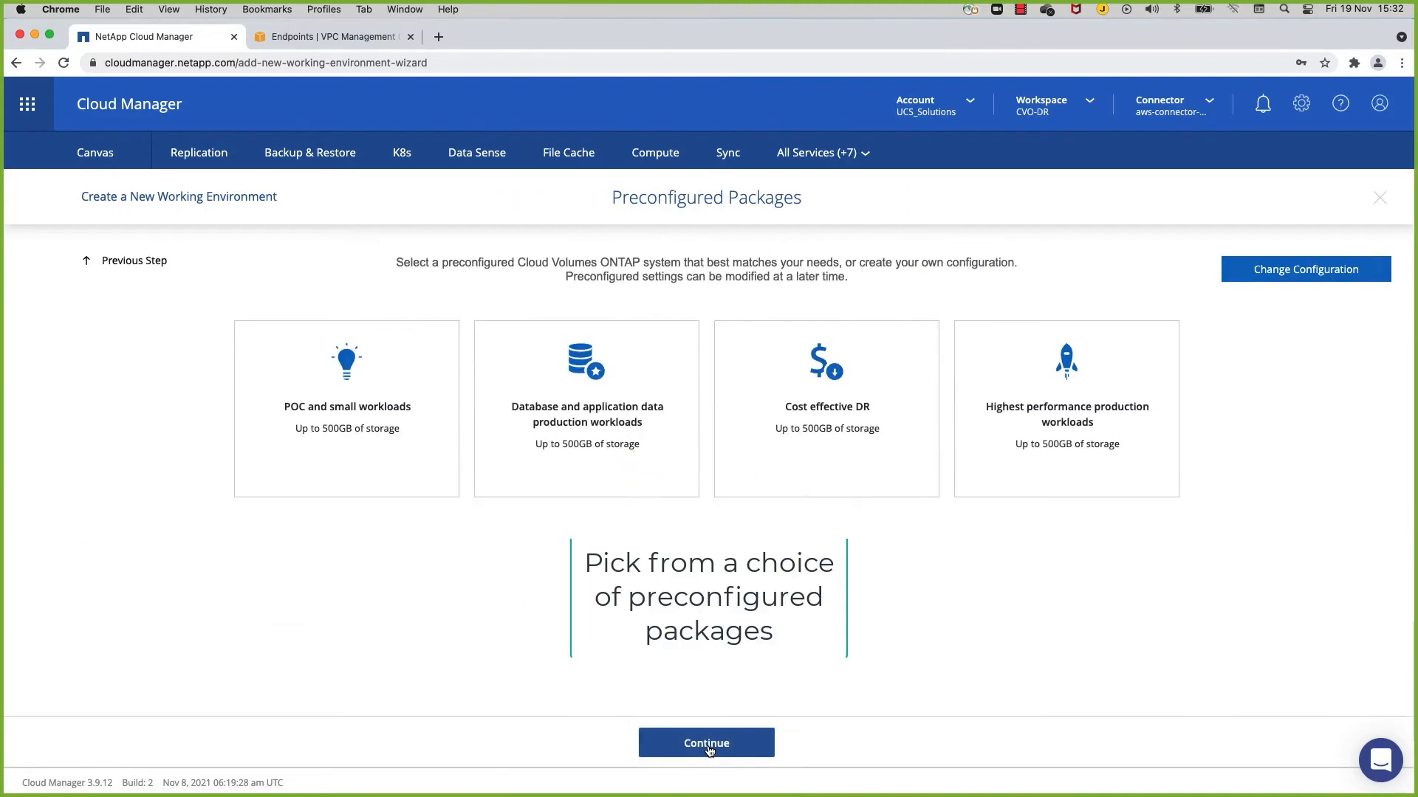
left_click(411, 471)
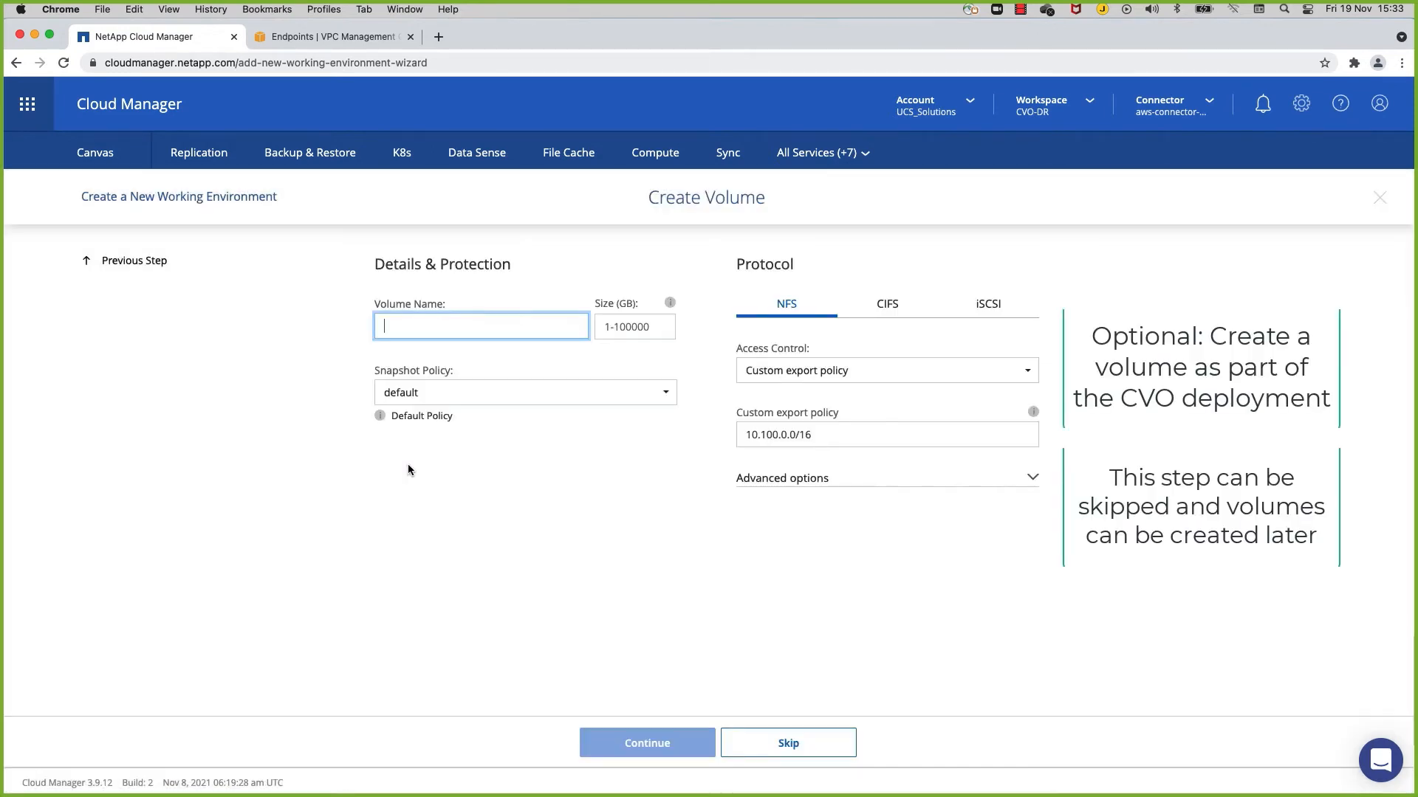
left_click(806, 752)
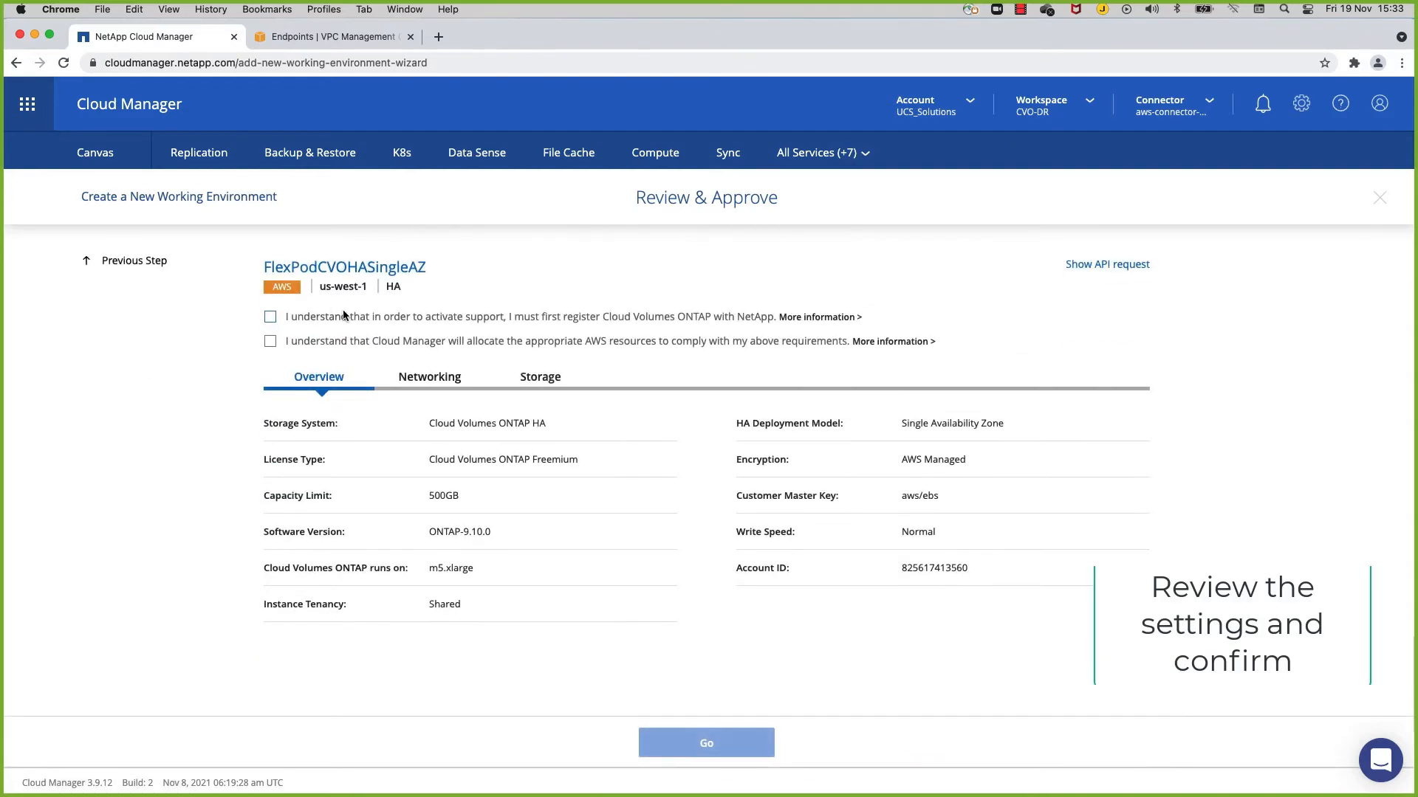
- Accept both acknowledgements for FlexPodCVOHASingleAZ, review its networking and storage settings, and start the deployment
left_click(270, 316)
left_click(270, 341)
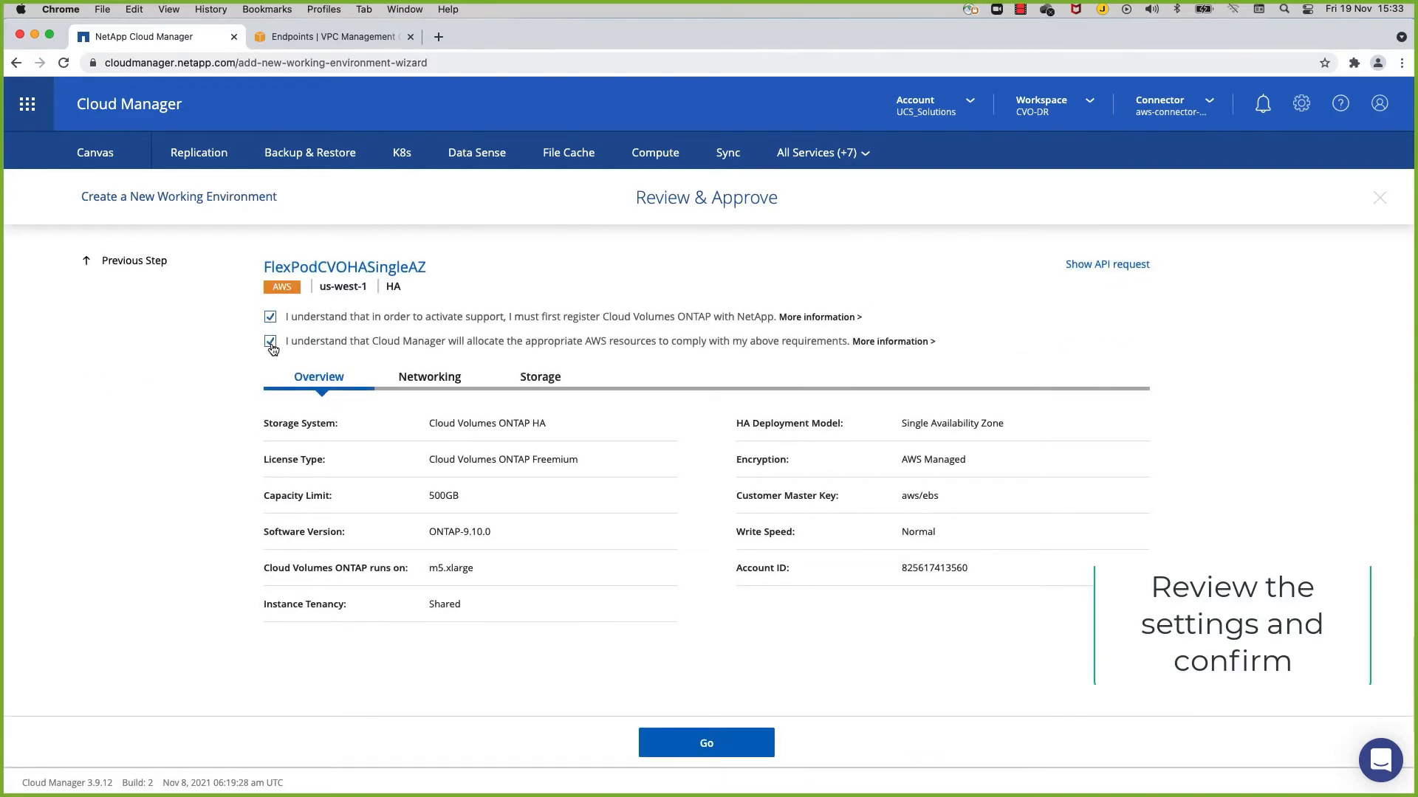
left_click(432, 384)
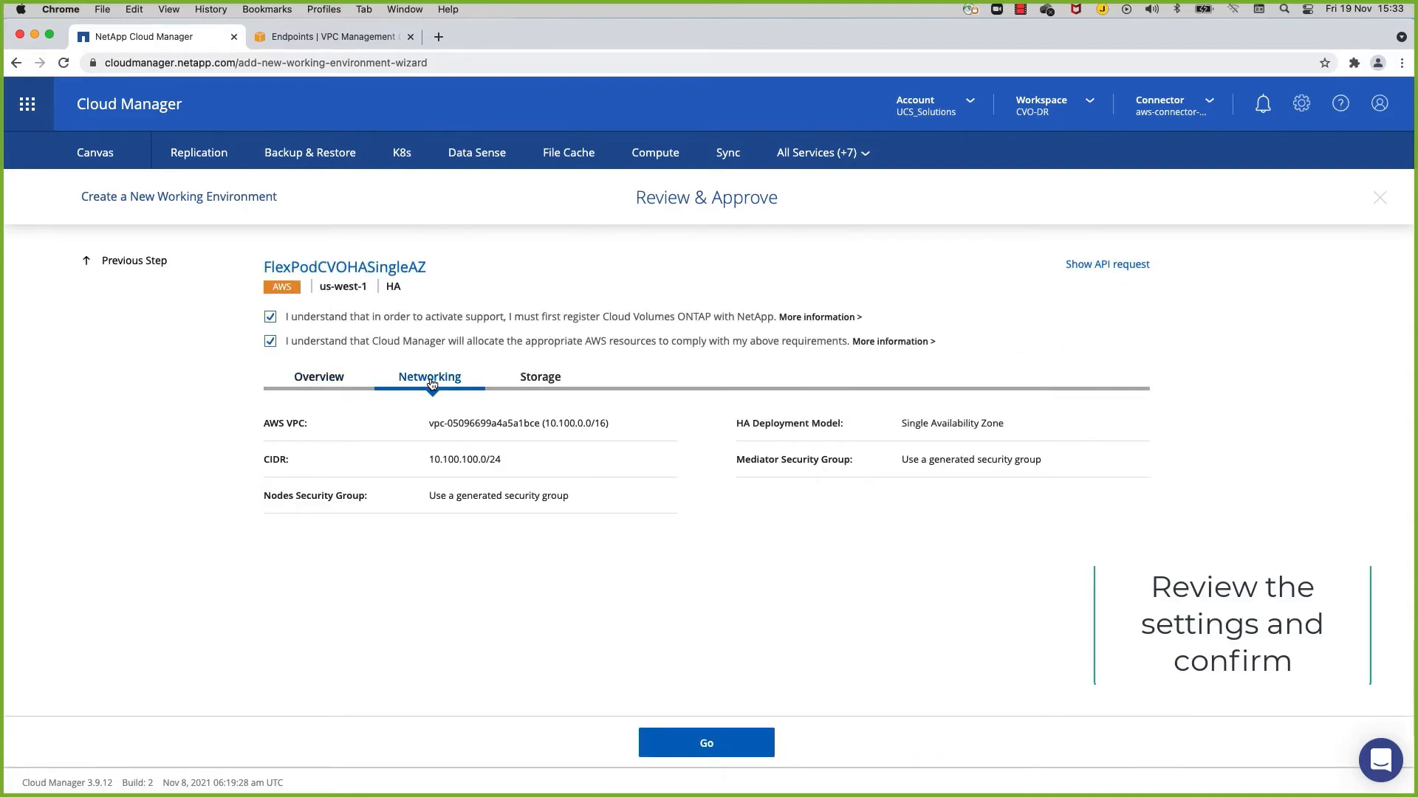
left_click(552, 390)
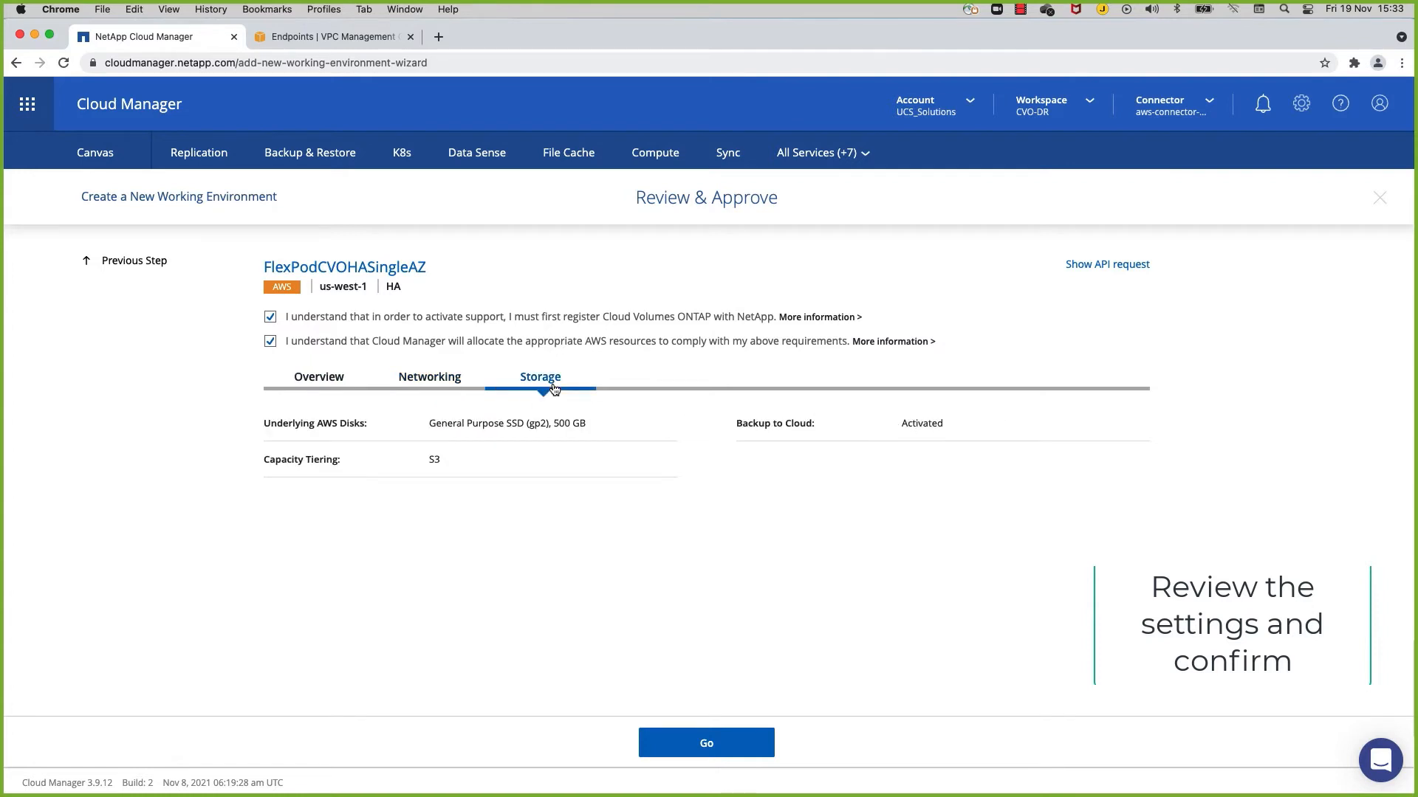
left_click(706, 744)
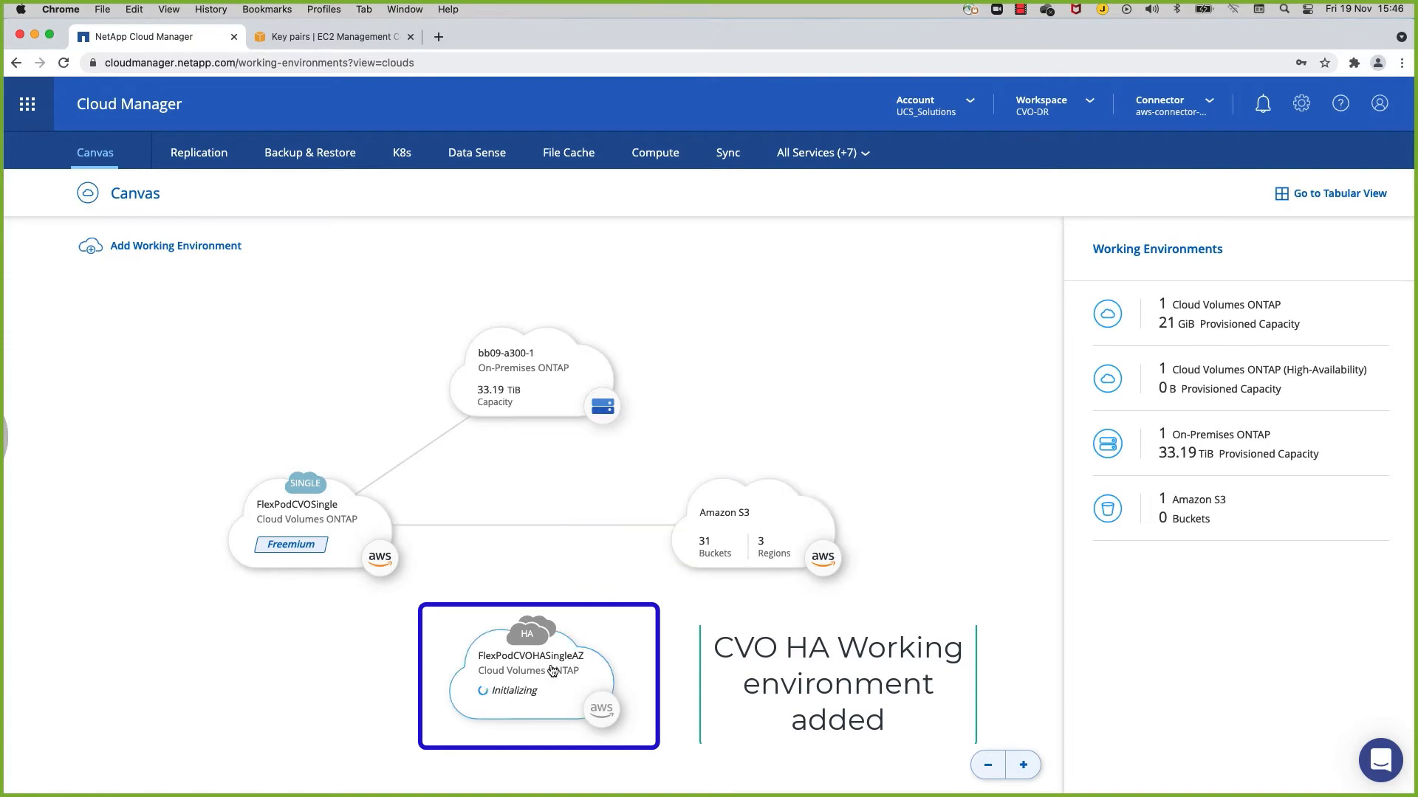
- Enter the FlexPodCVOHASingleAZ working environment and check its deployment progress in the Timeline
left_click(553, 670)
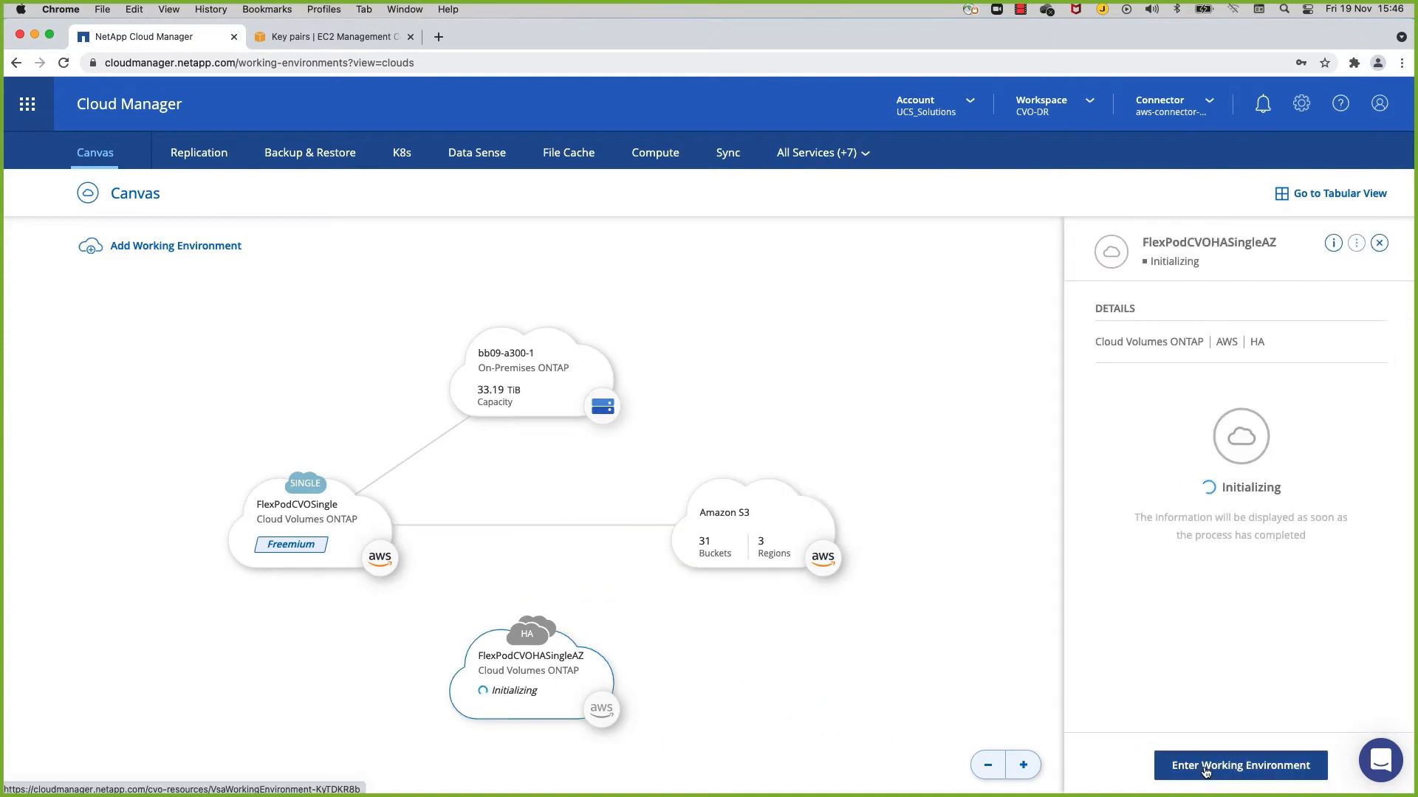
left_click(1205, 768)
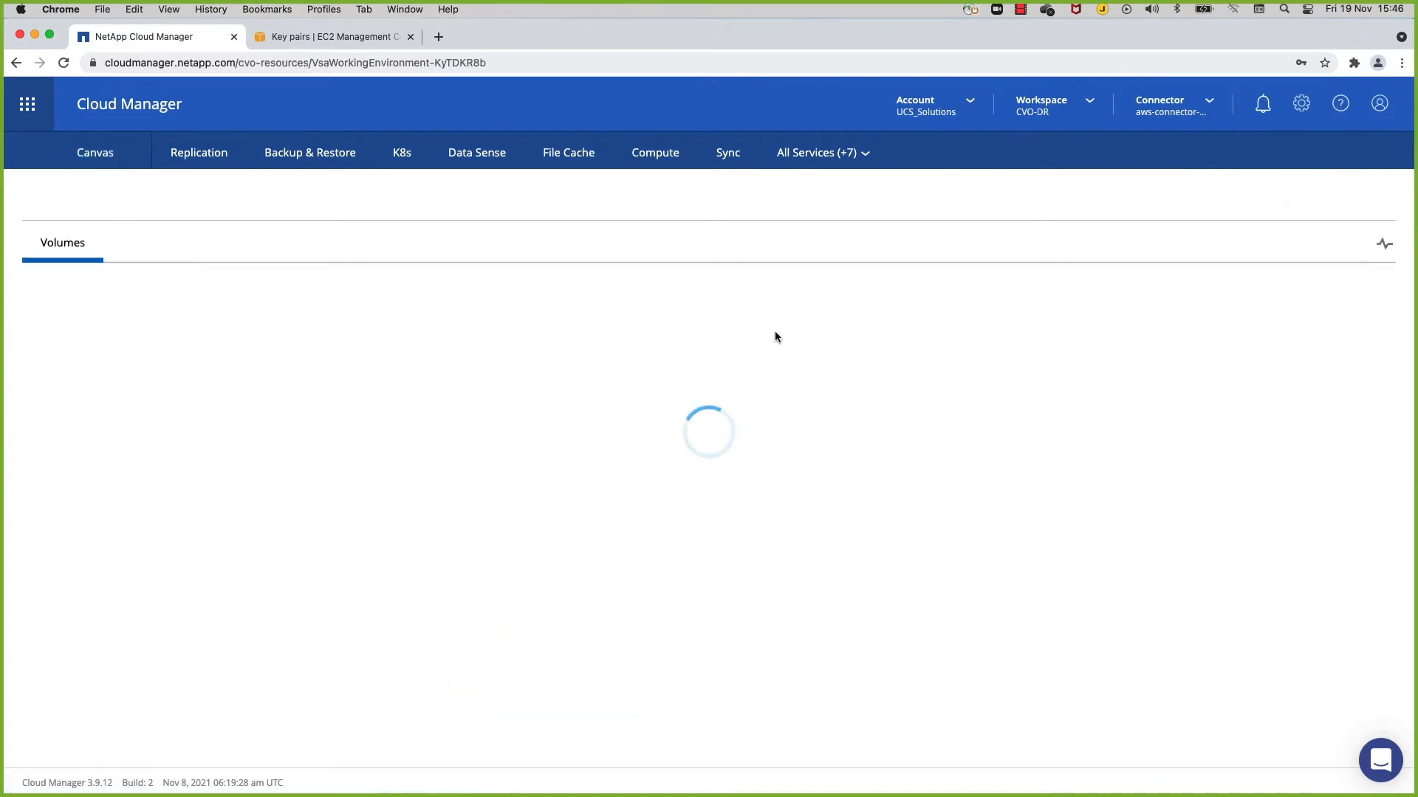
left_click(820, 152)
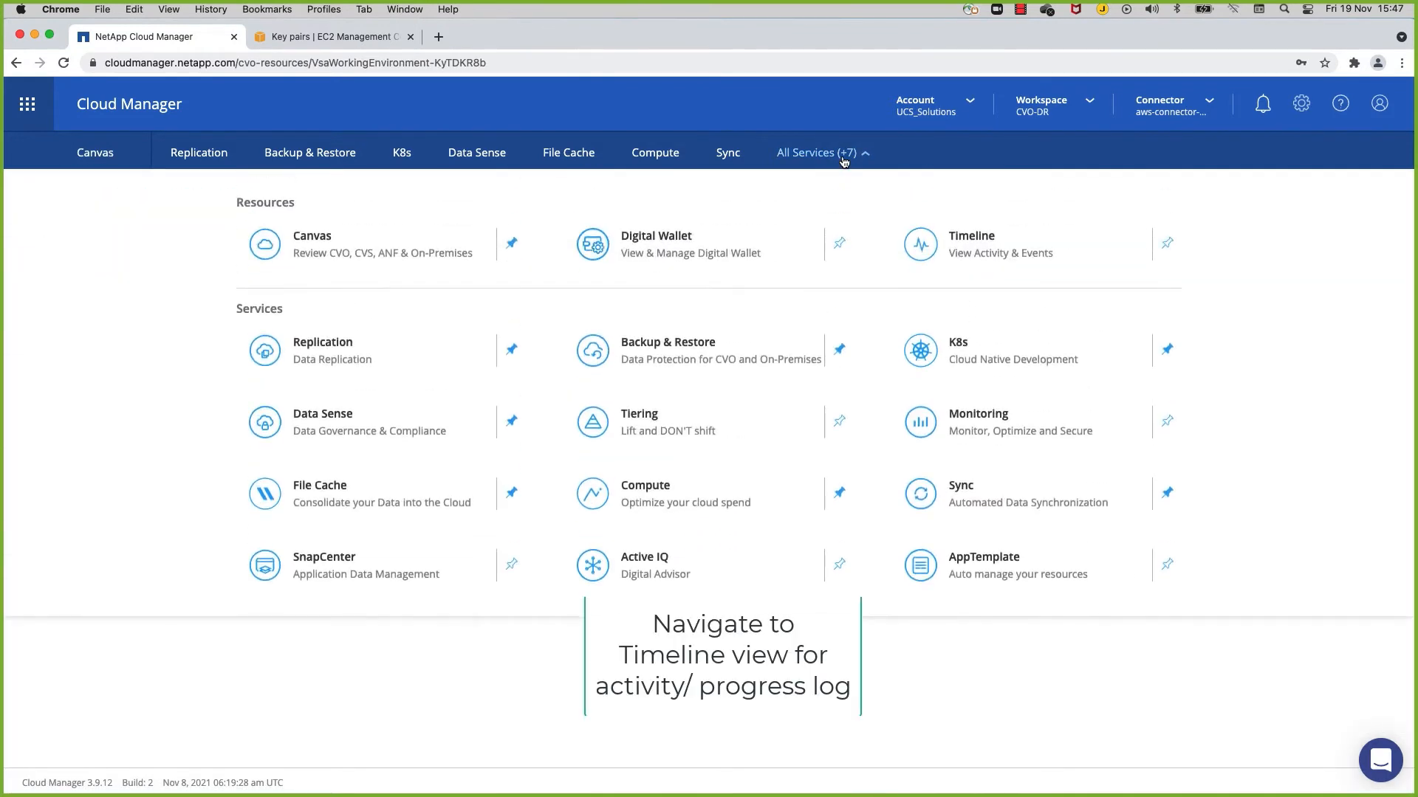
left_click(951, 238)
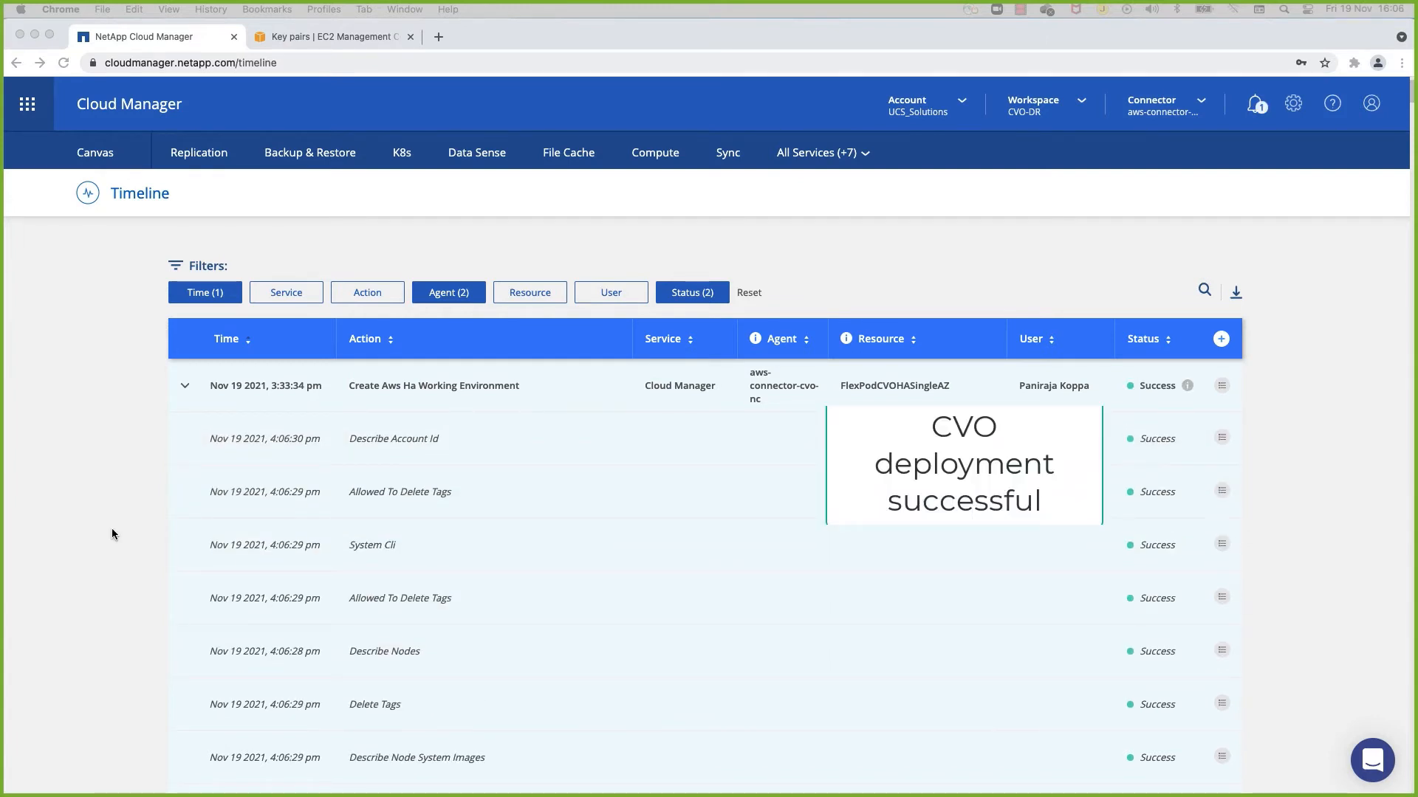
- Return to the Canvas and start adding a new connector on Amazon Web Services
left_click(95, 152)
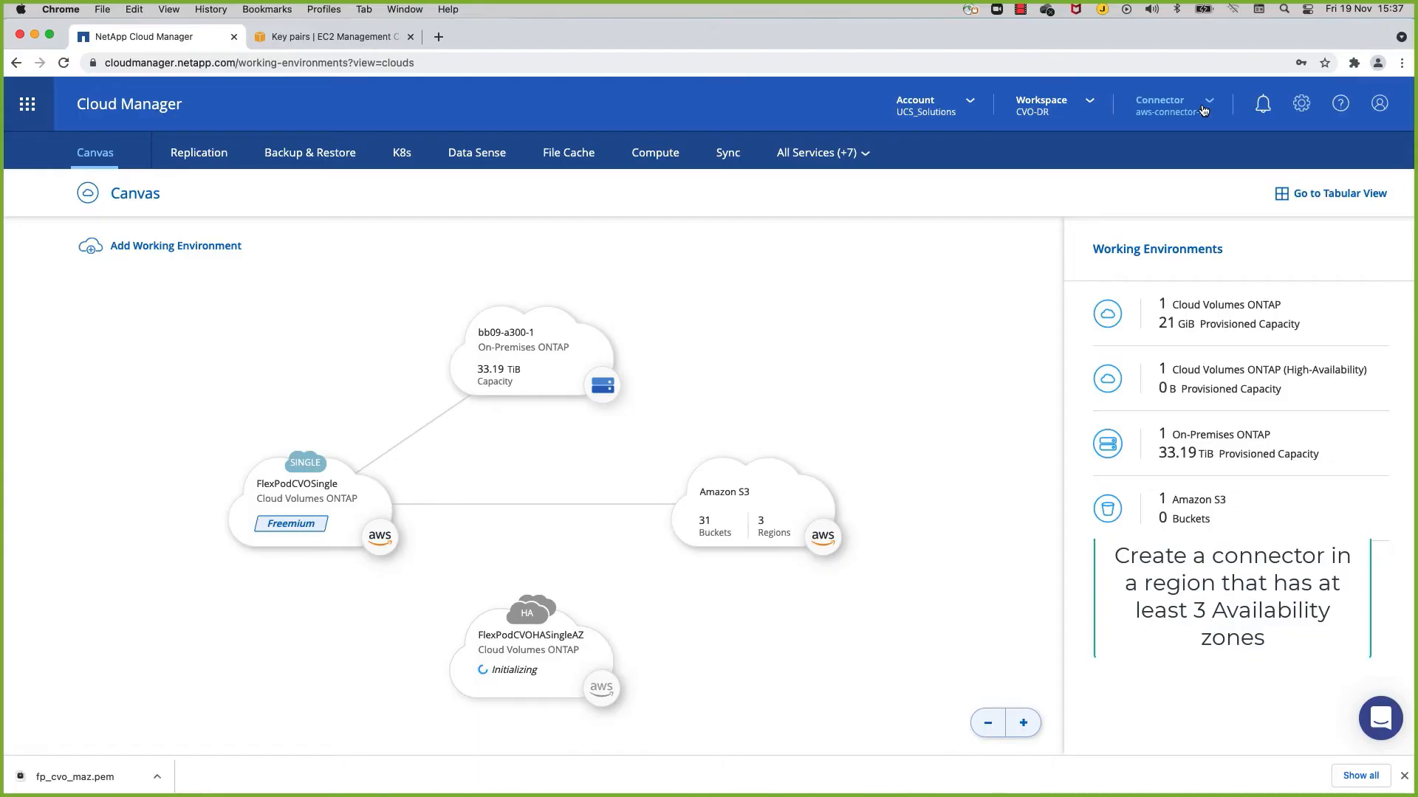
left_click(1201, 110)
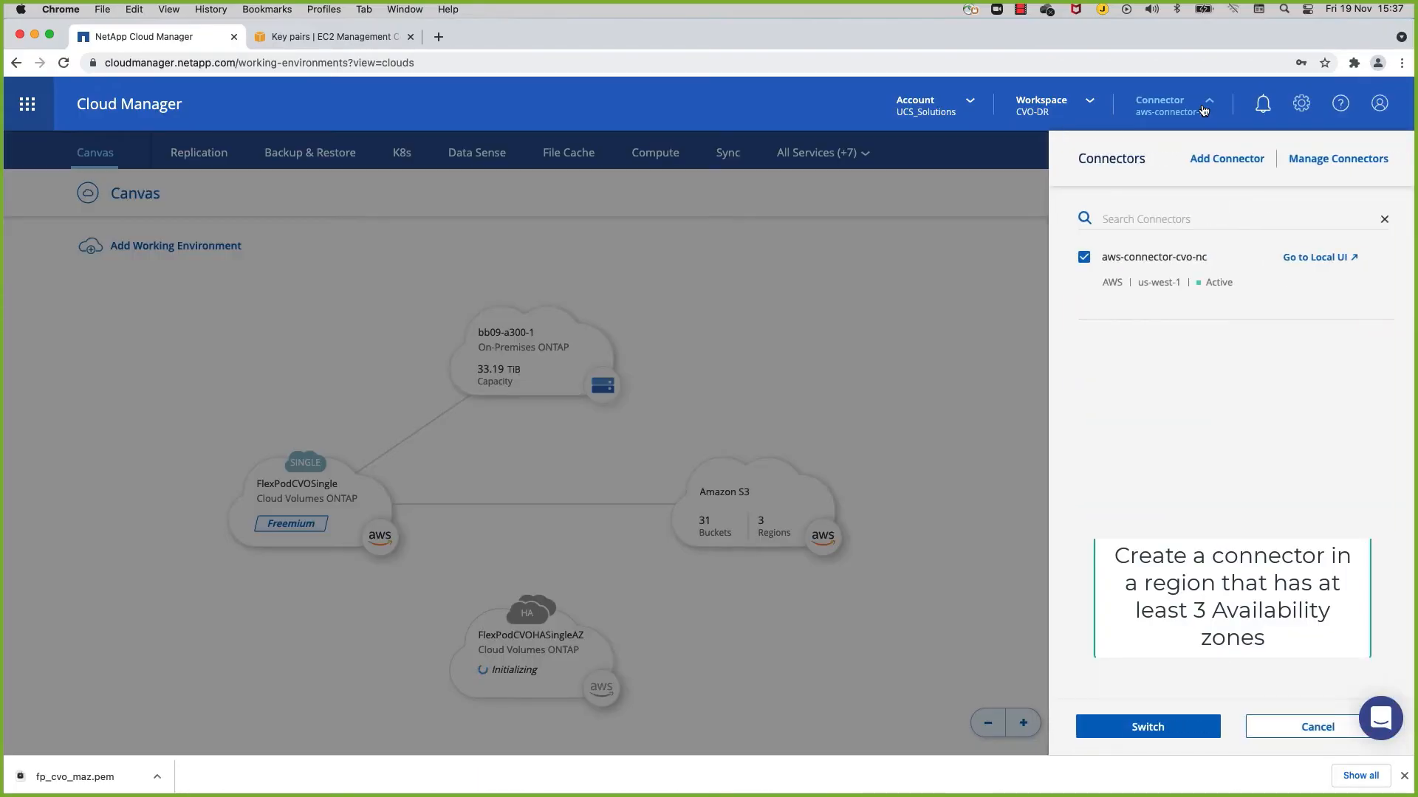
left_click(1222, 160)
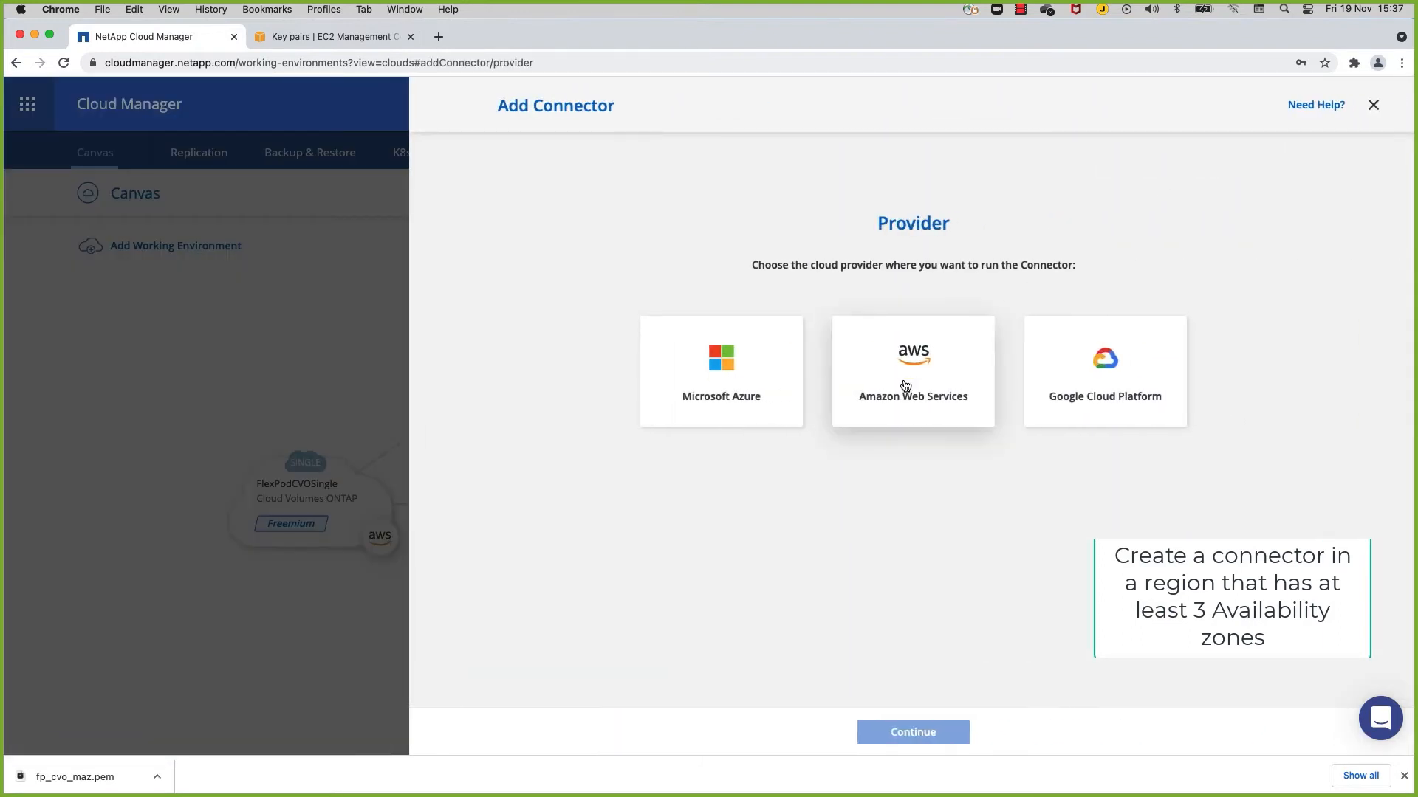
left_click(905, 384)
left_click(916, 733)
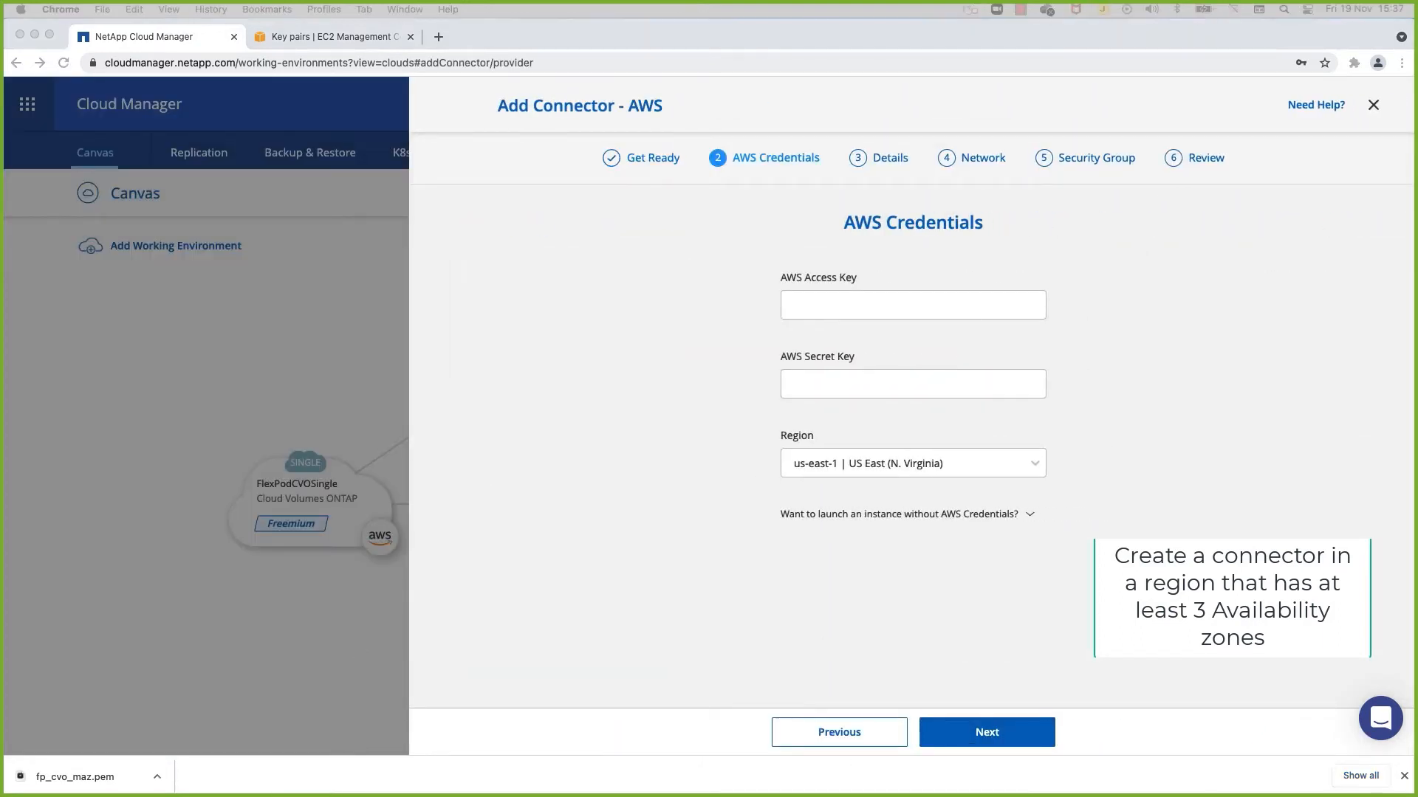
- Paste the AWS access key and AWS secret key for the connector, keeping region us-east-1 | US East (N. Virginia)
left_click(940, 310)
left_click(939, 310)
key("super+v")
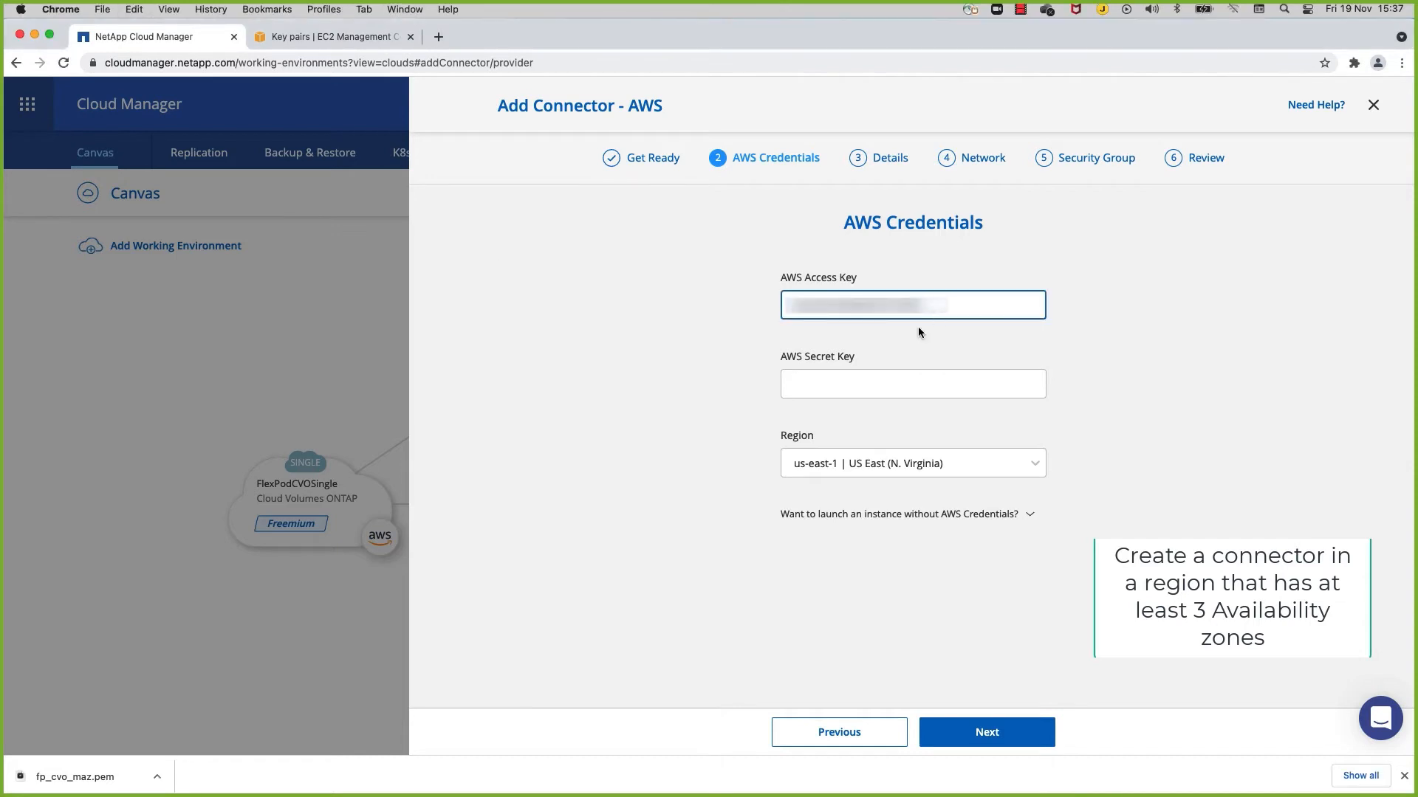
left_click(911, 378)
key("super+v")
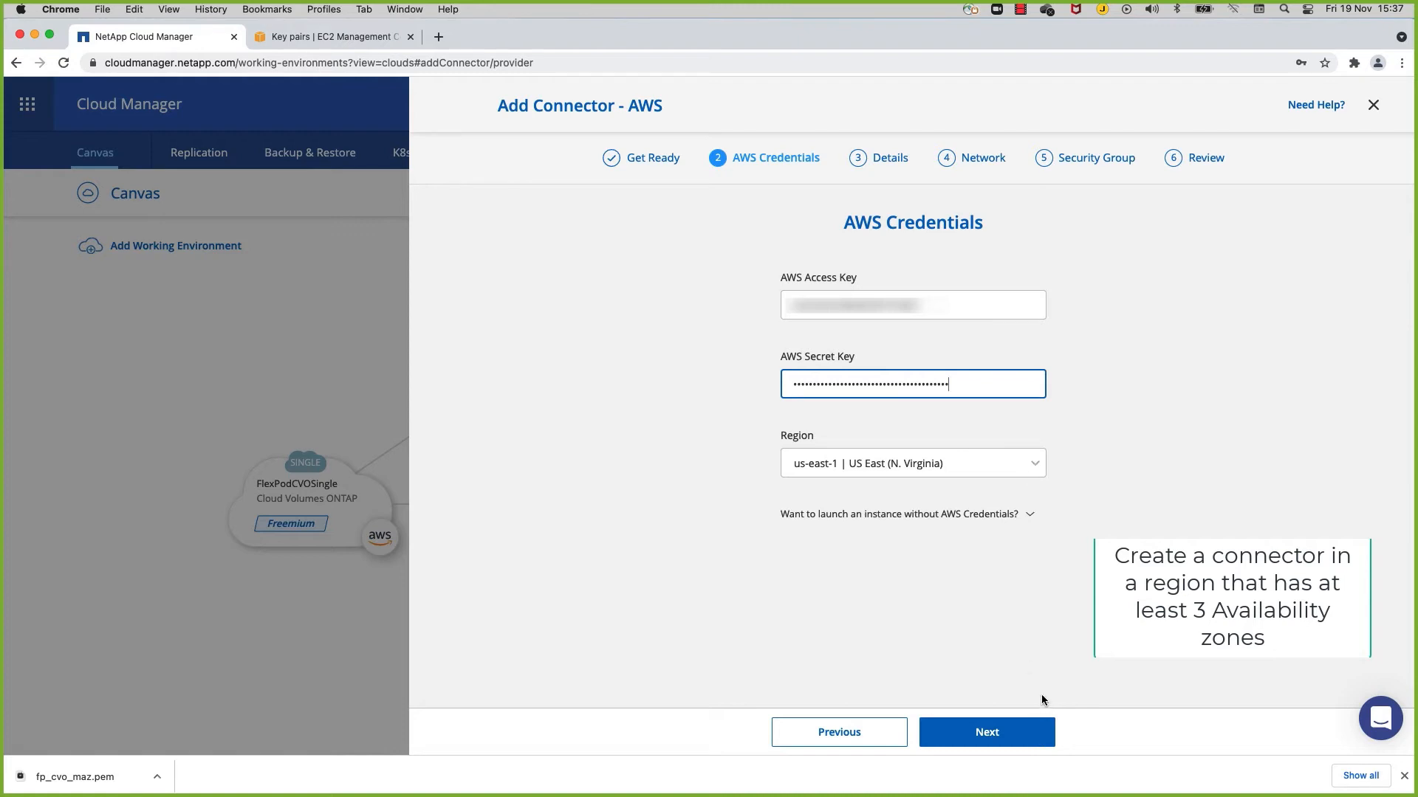
left_click(990, 738)
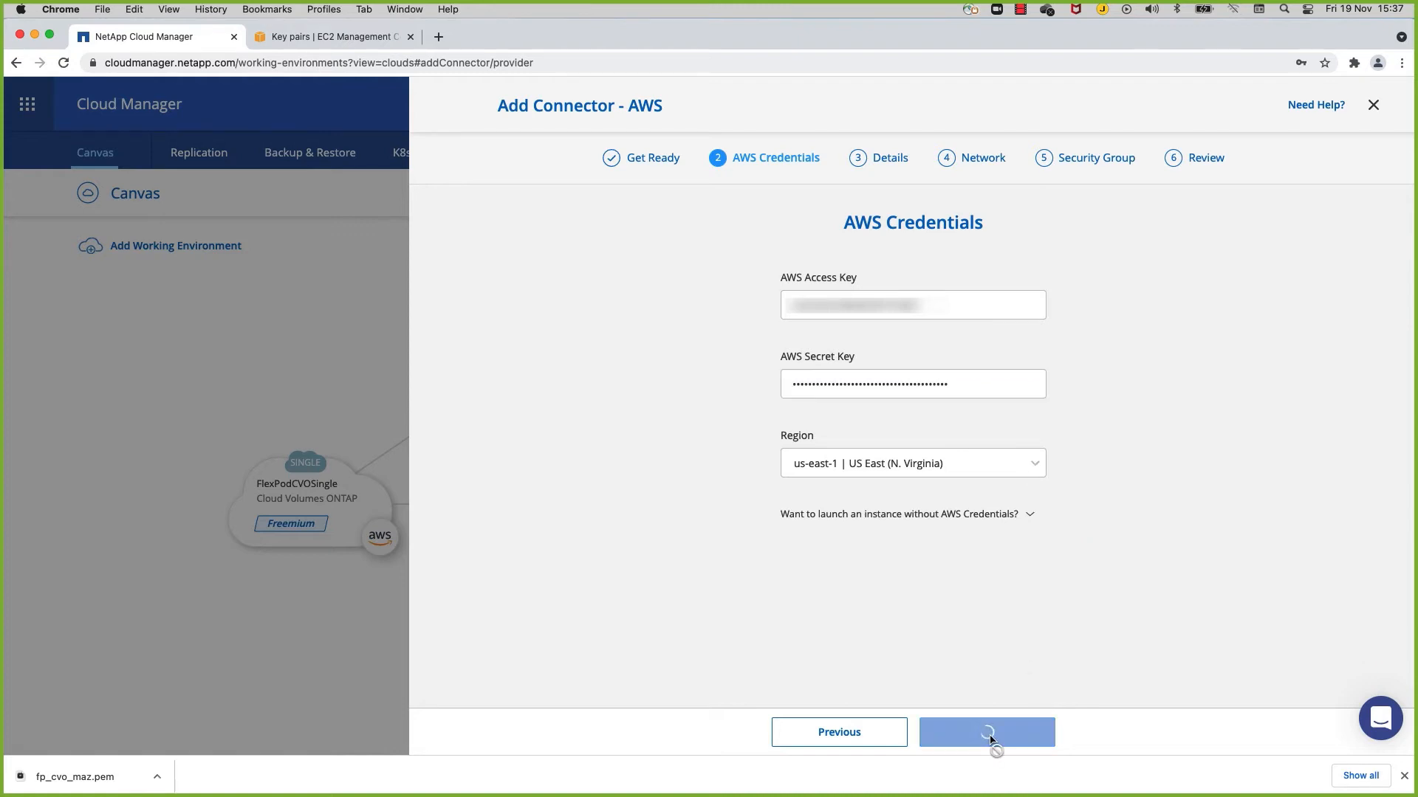
- Name the connector instance aws-connector-cvo-nv and keep the option to create a new connector role
left_click(789, 306)
type("aws-")
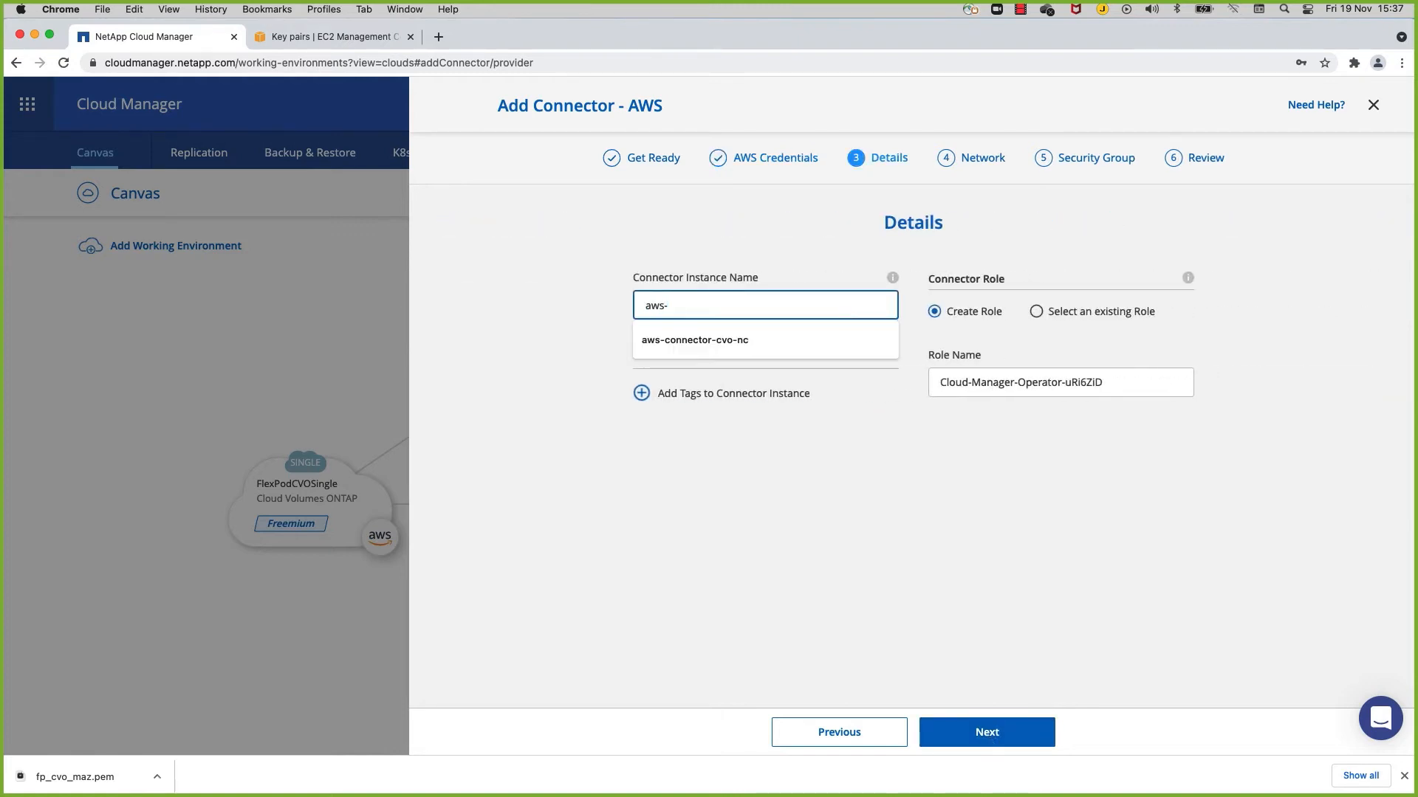
type("connector-cvo-nv")
left_click(990, 738)
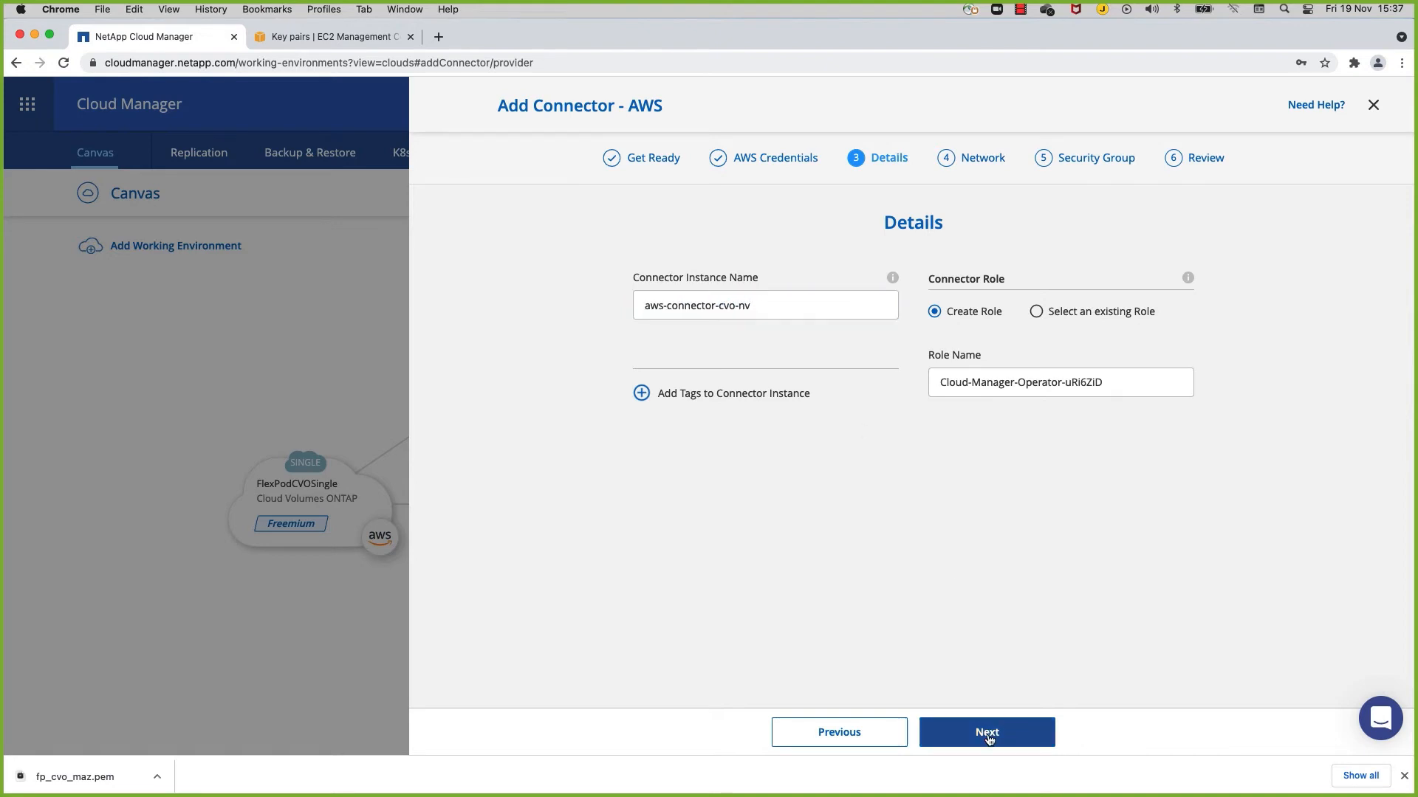
- Set the connector's key pair to fp_cvo_maz, keeping VPC 172.31.0.0/16, subnet 172.31.32.0/20 and the subnet's public IP setting
left_click(883, 502)
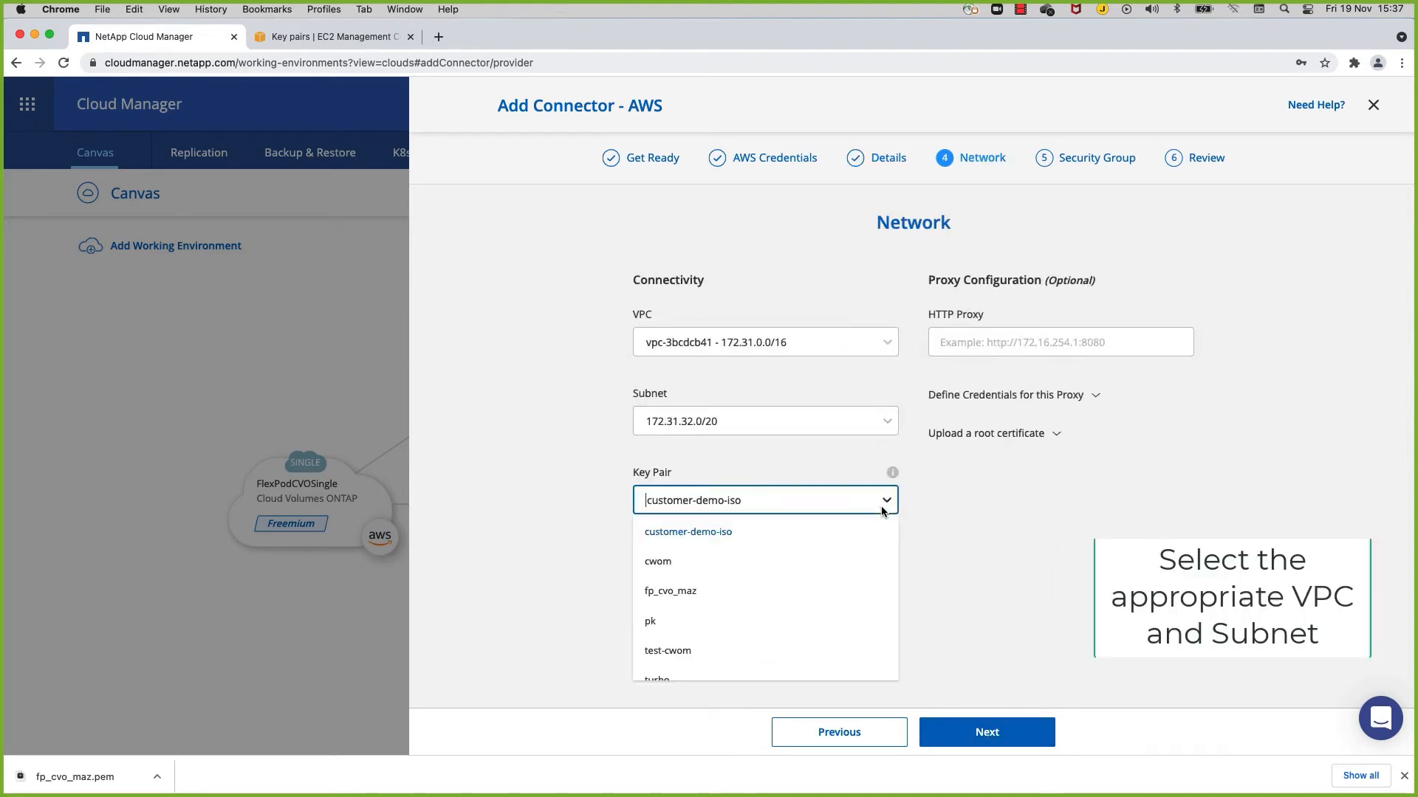
left_click(672, 590)
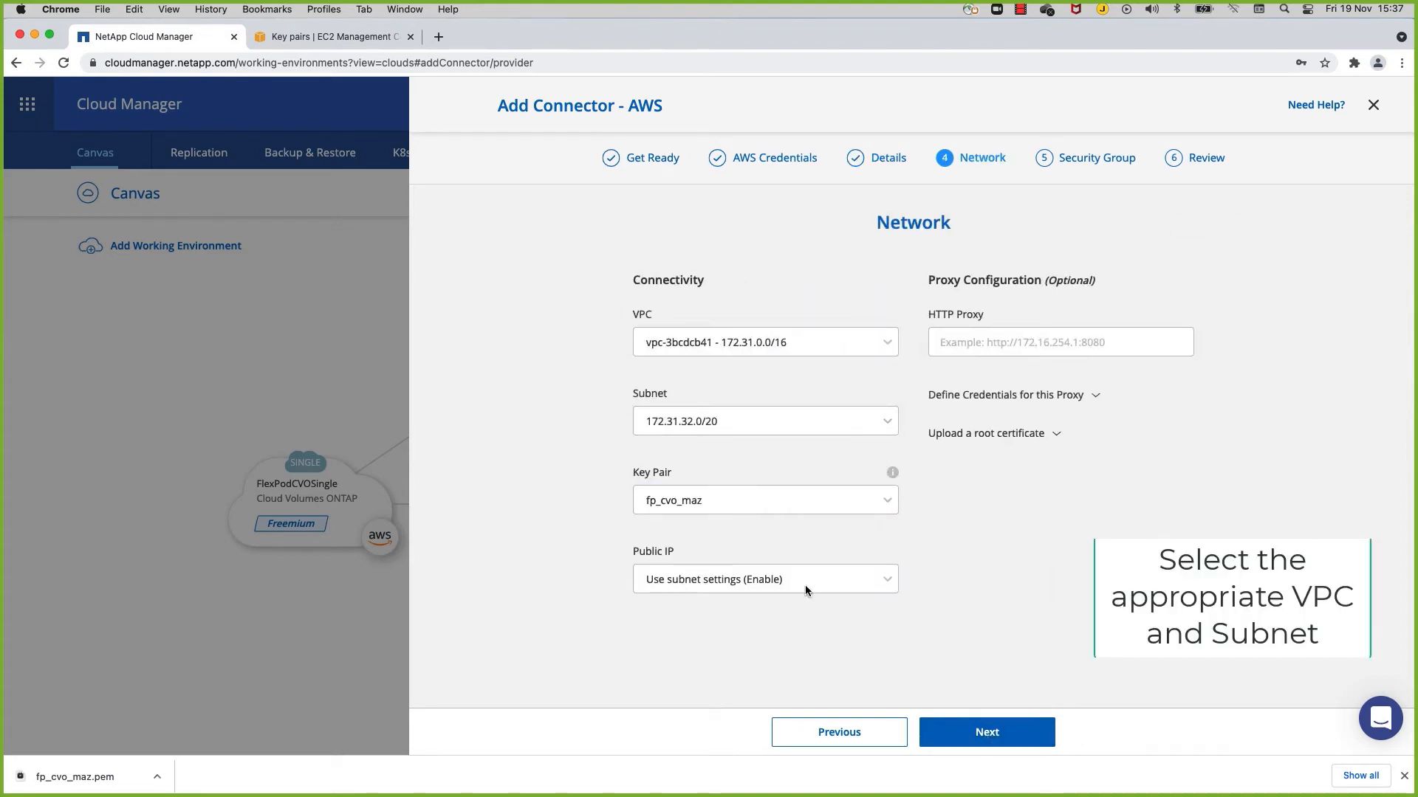
left_click(991, 736)
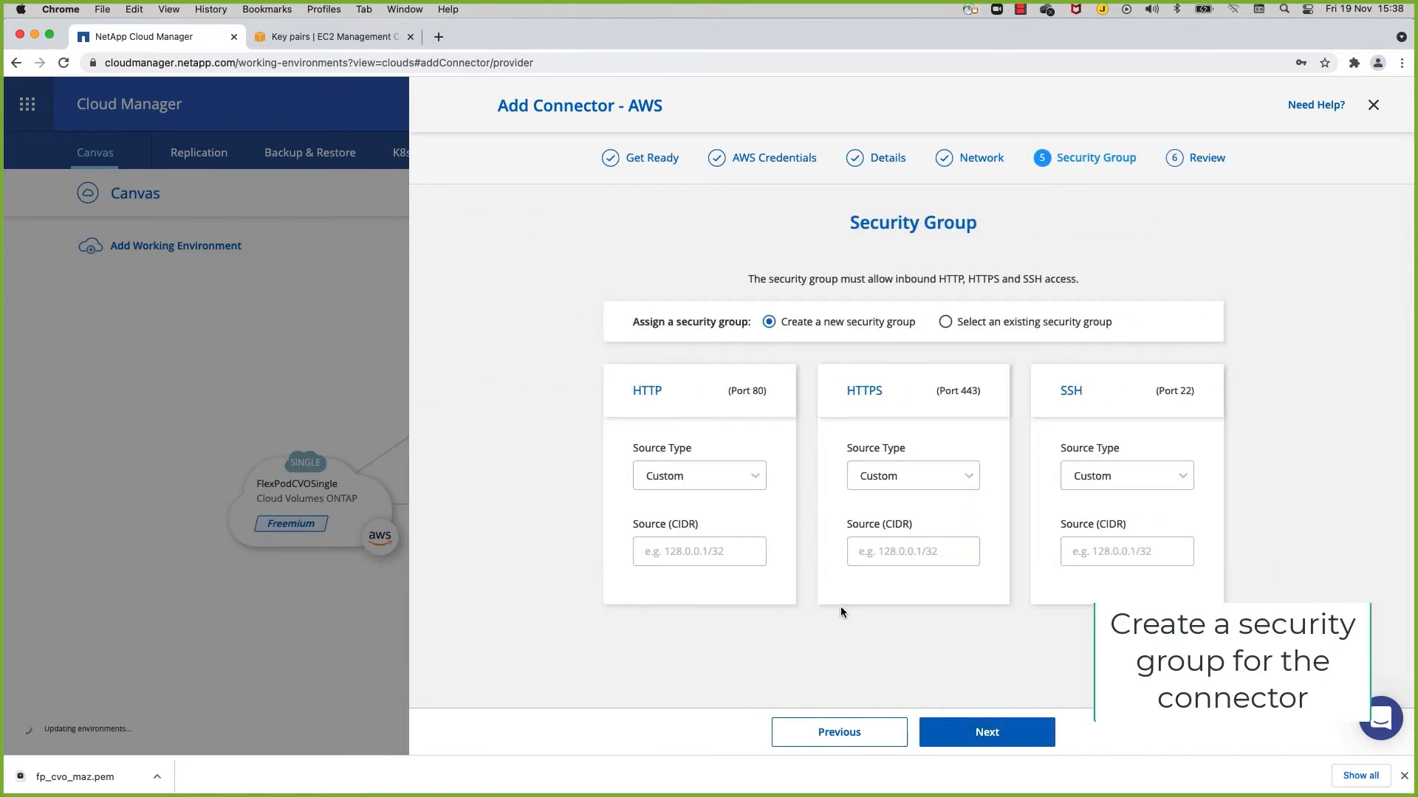
- Create a new security group for the connector with source type Anywhere for HTTP, HTTPS and SSH
left_click(751, 476)
left_click(698, 535)
left_click(915, 475)
left_click(890, 534)
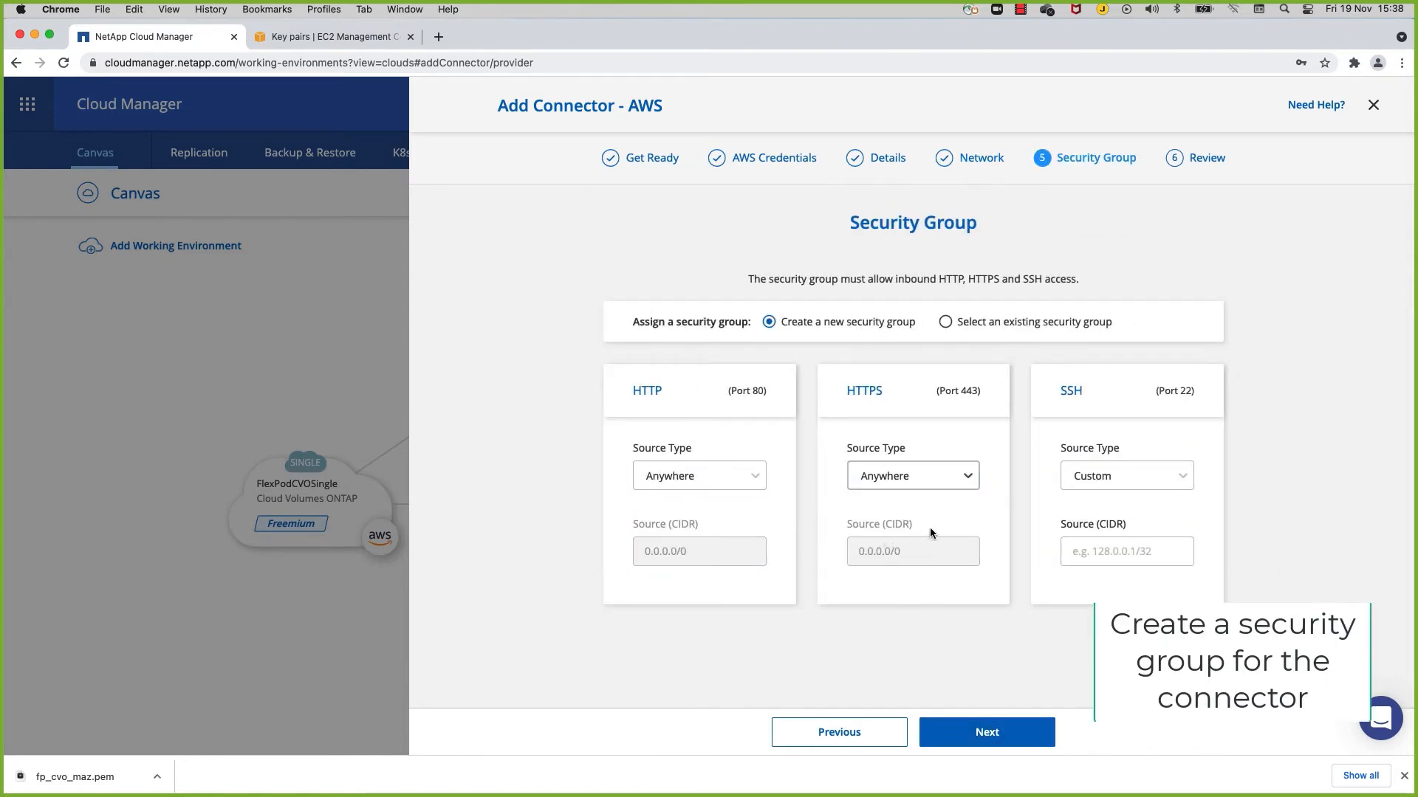
left_click(1119, 478)
left_click(1105, 543)
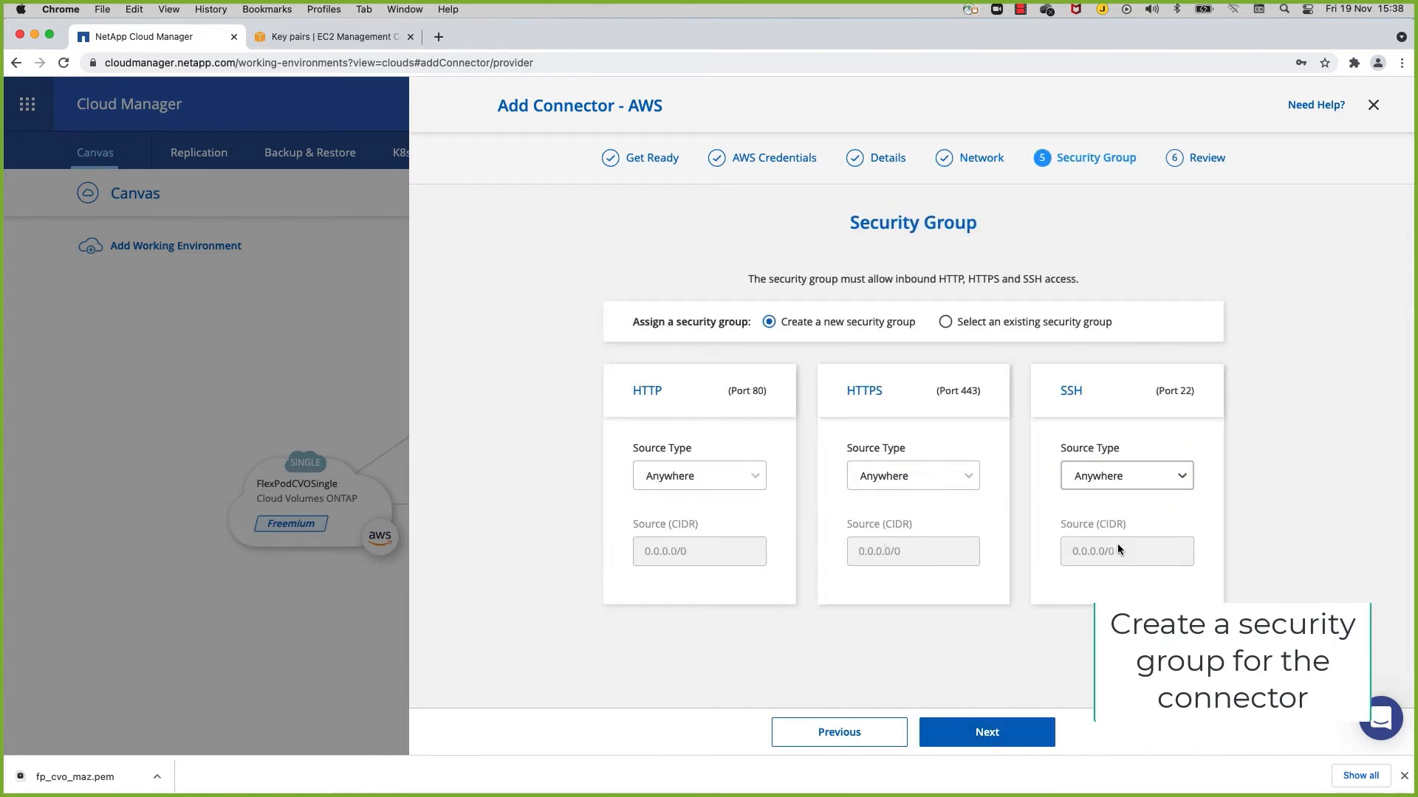
left_click(989, 739)
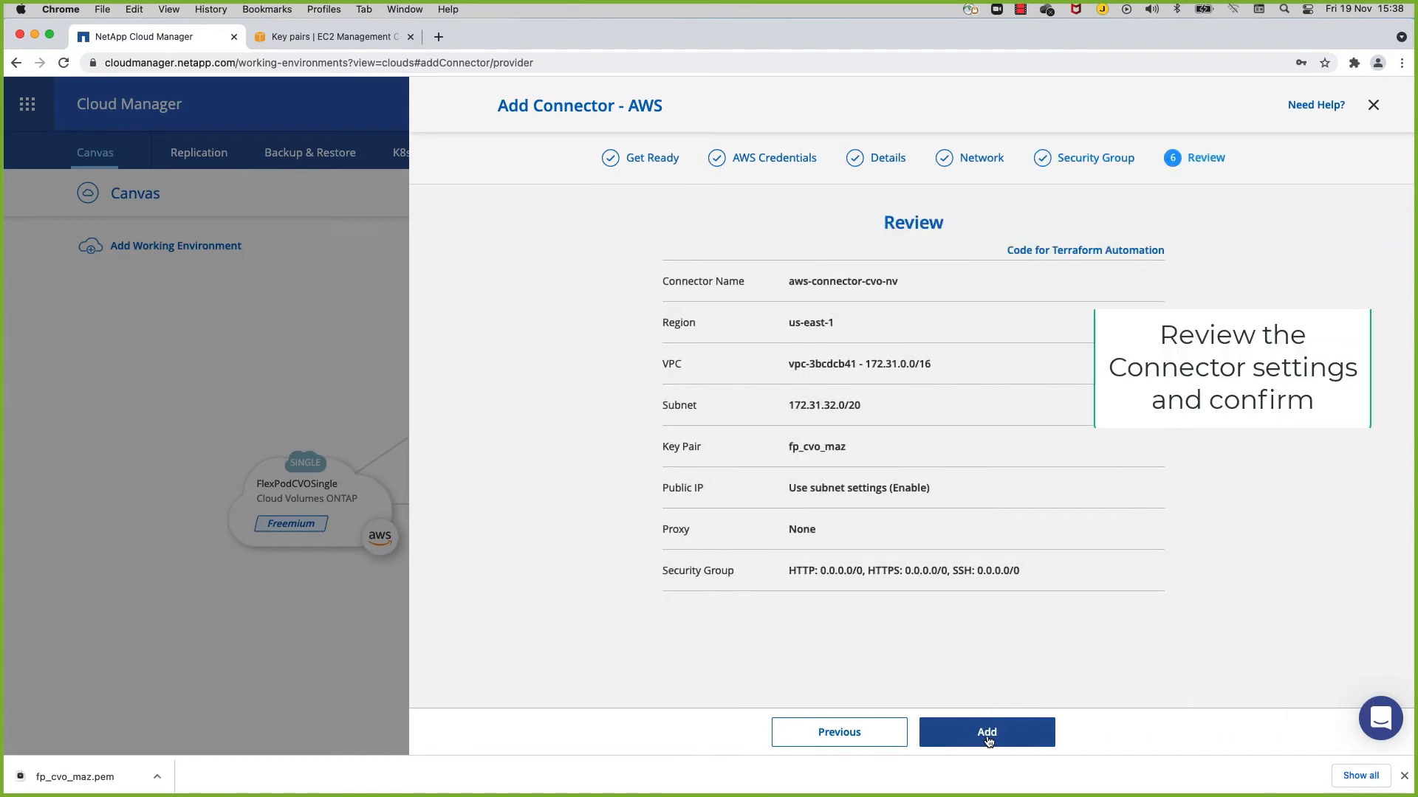
- Deploy the reviewed connector, examine the deployment log details, and finish the wizard once deployment completes
left_click(987, 732)
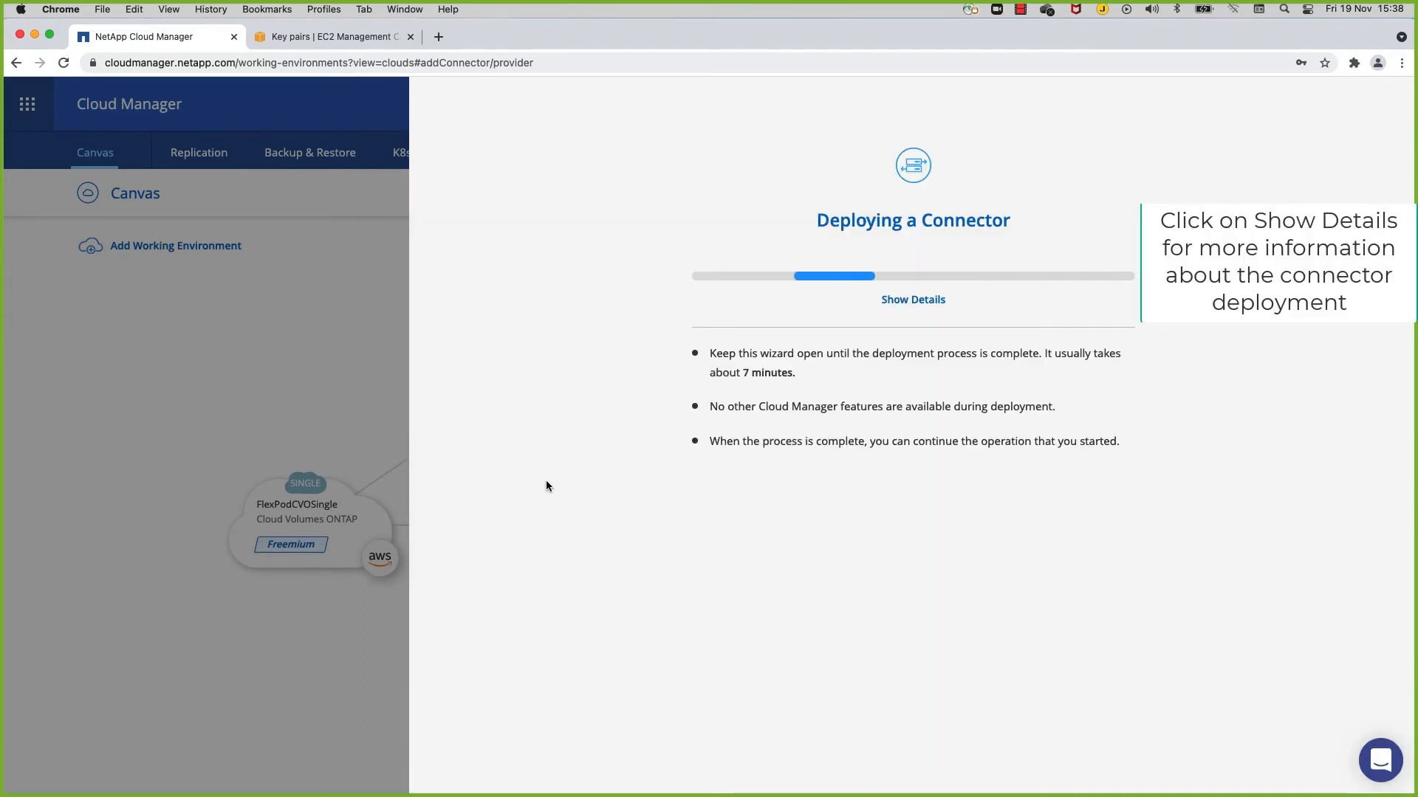
left_click(886, 301)
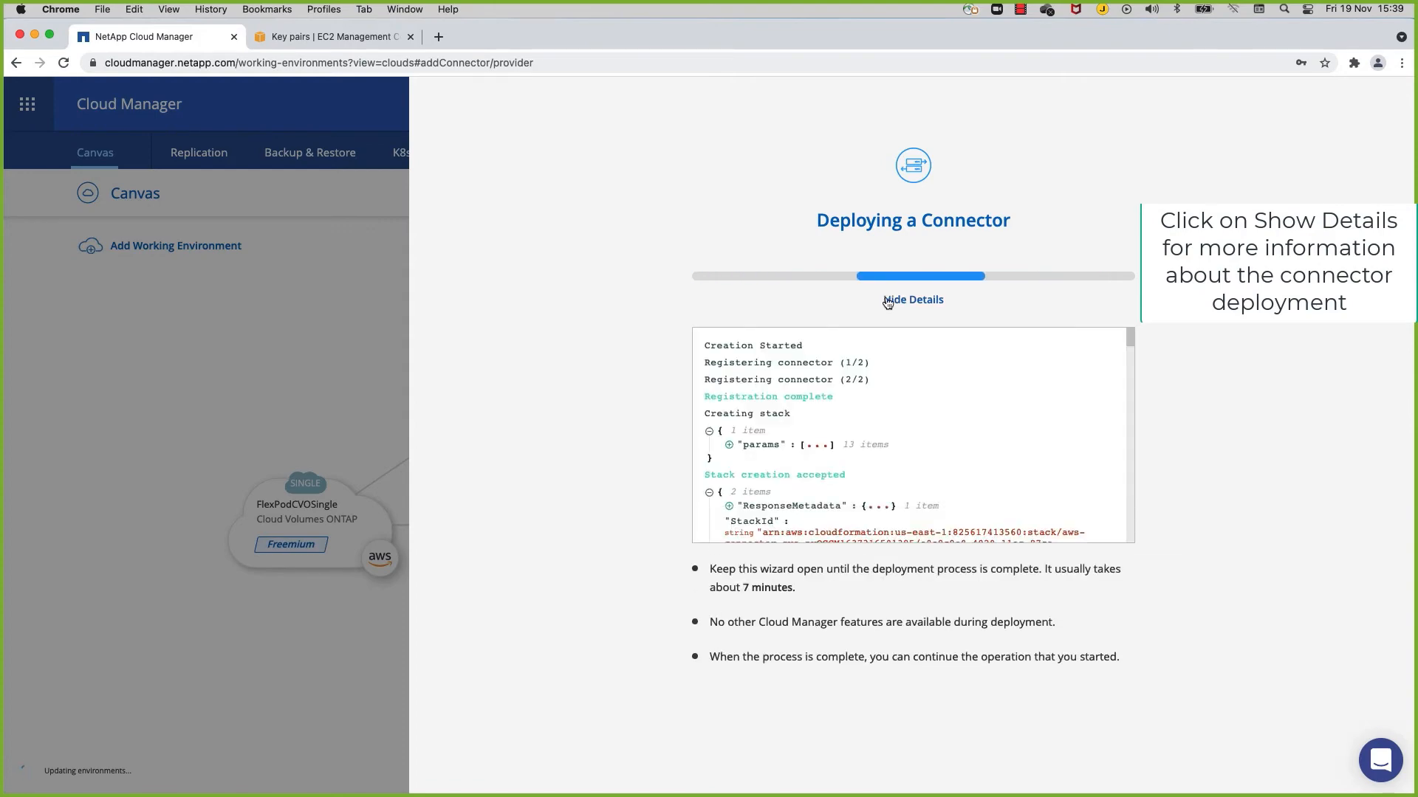
scroll(887, 455, "down", 10)
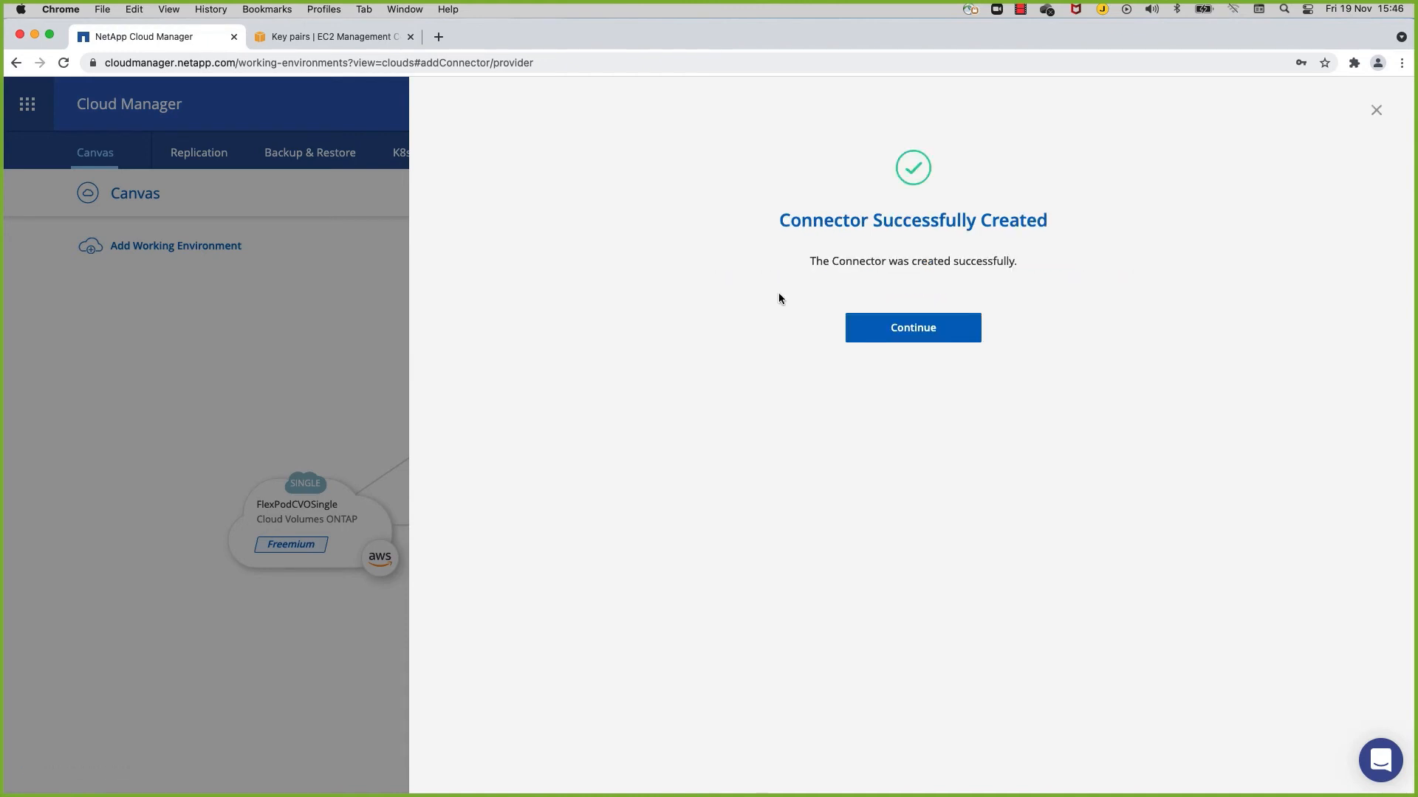
left_click(917, 330)
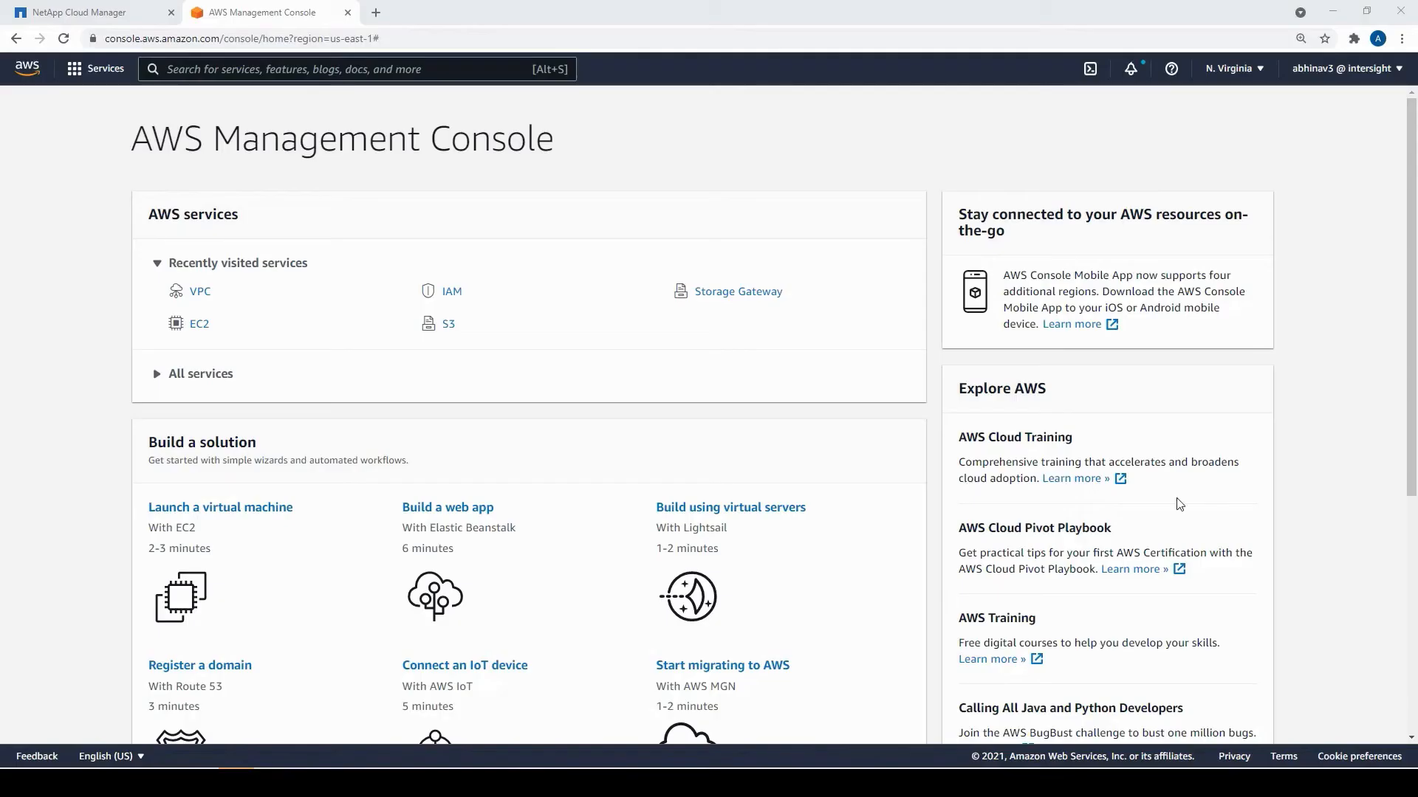
- Examine the N. Virginia region's VPC and its subnets, including each subnet's CIDR block and availability zone
left_click(198, 292)
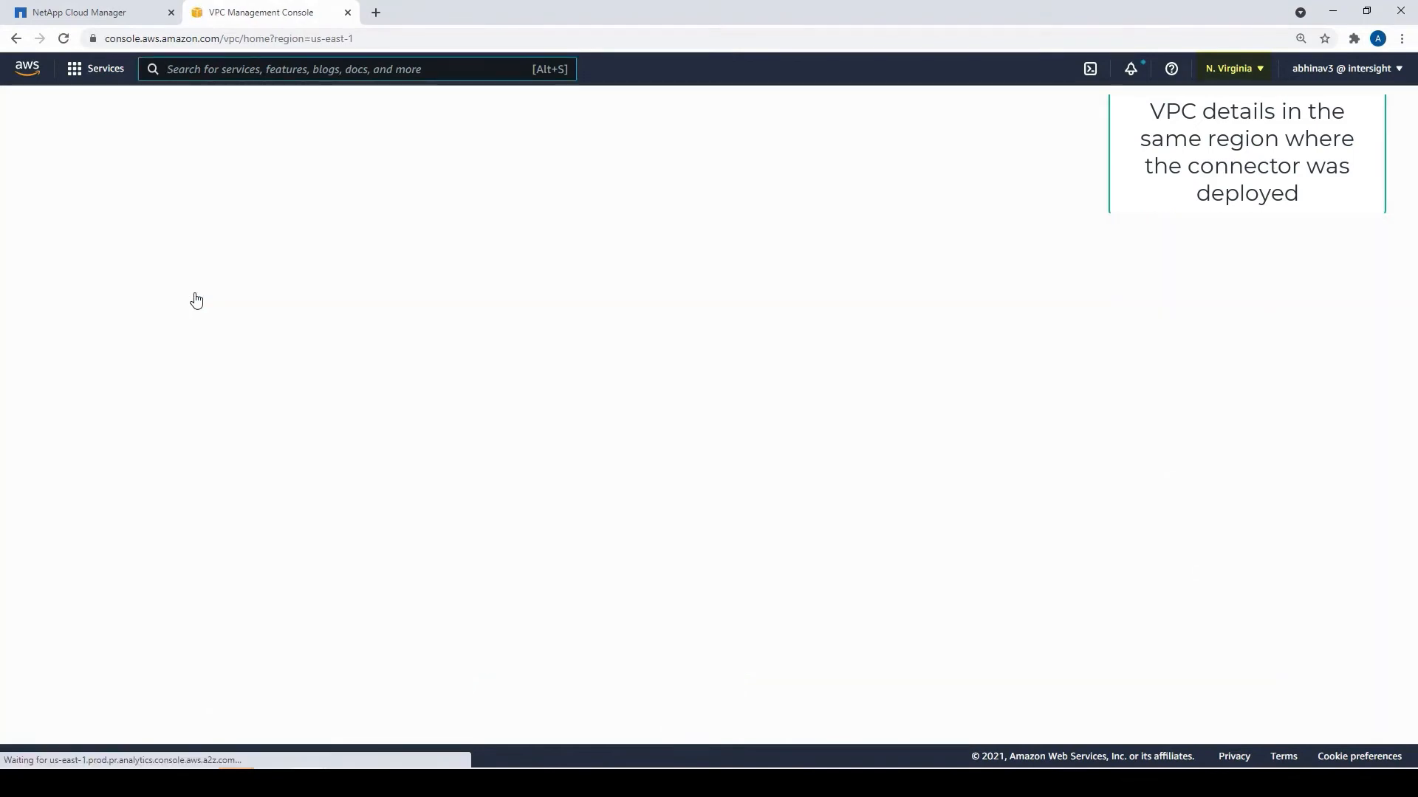
left_click(61, 299)
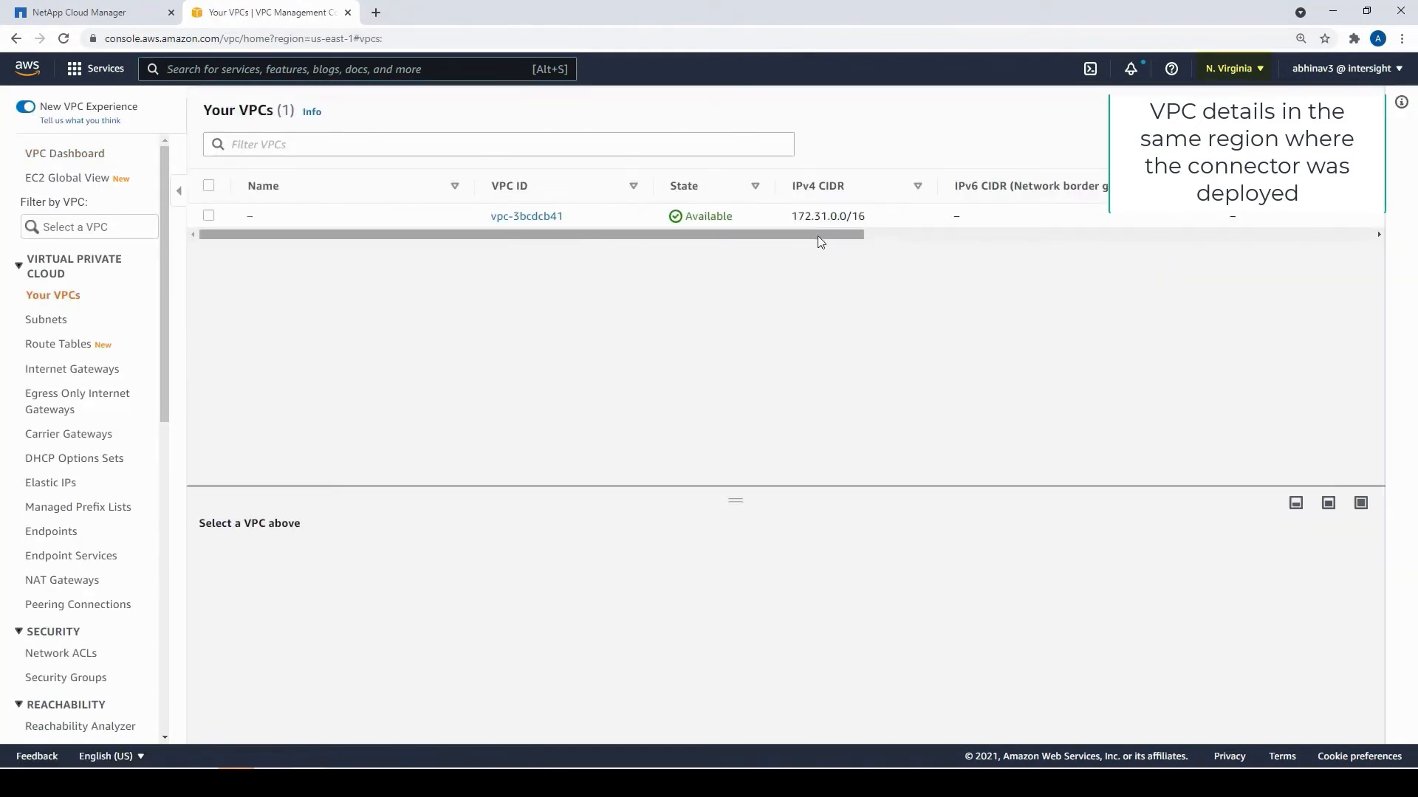
left_click(56, 323)
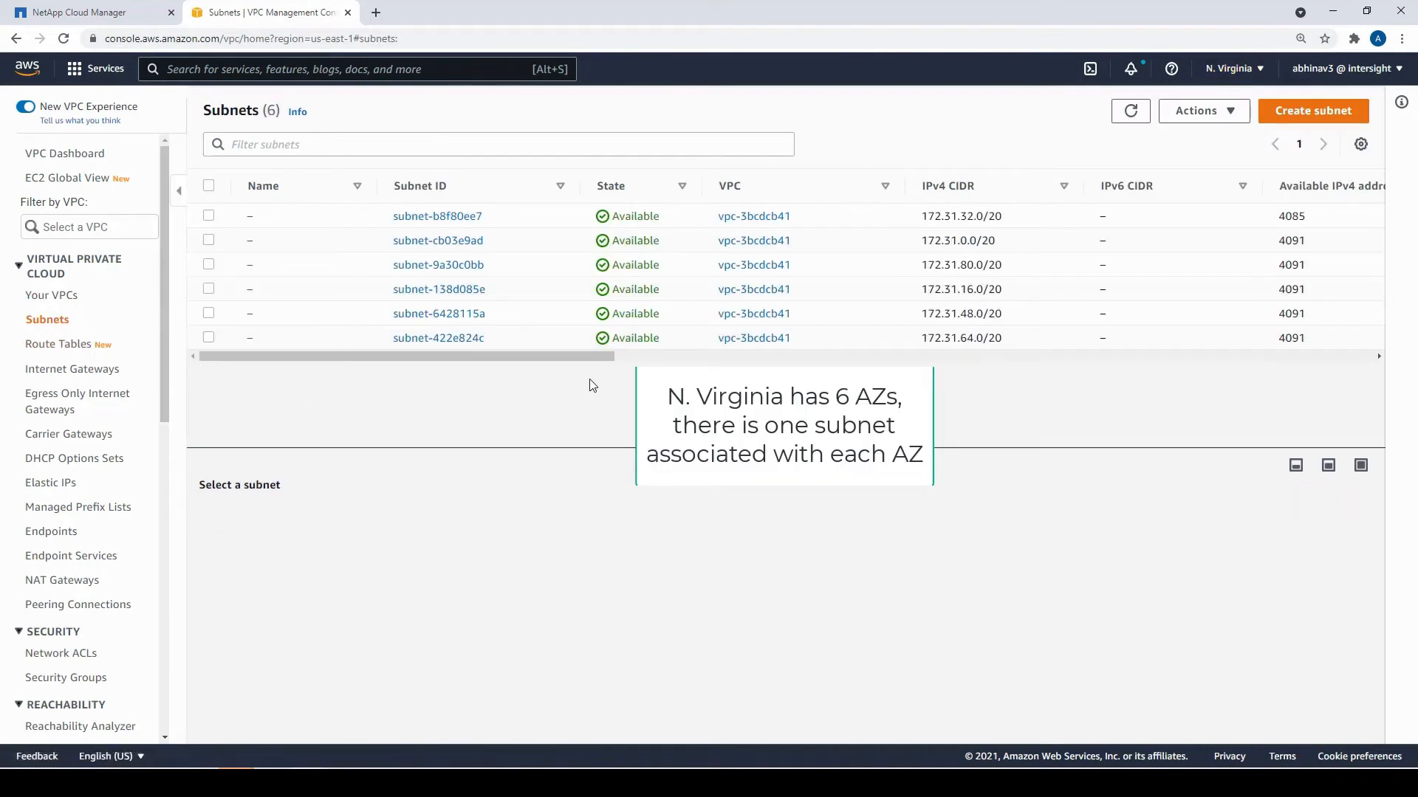
left_click_drag(592, 361, 742, 361)
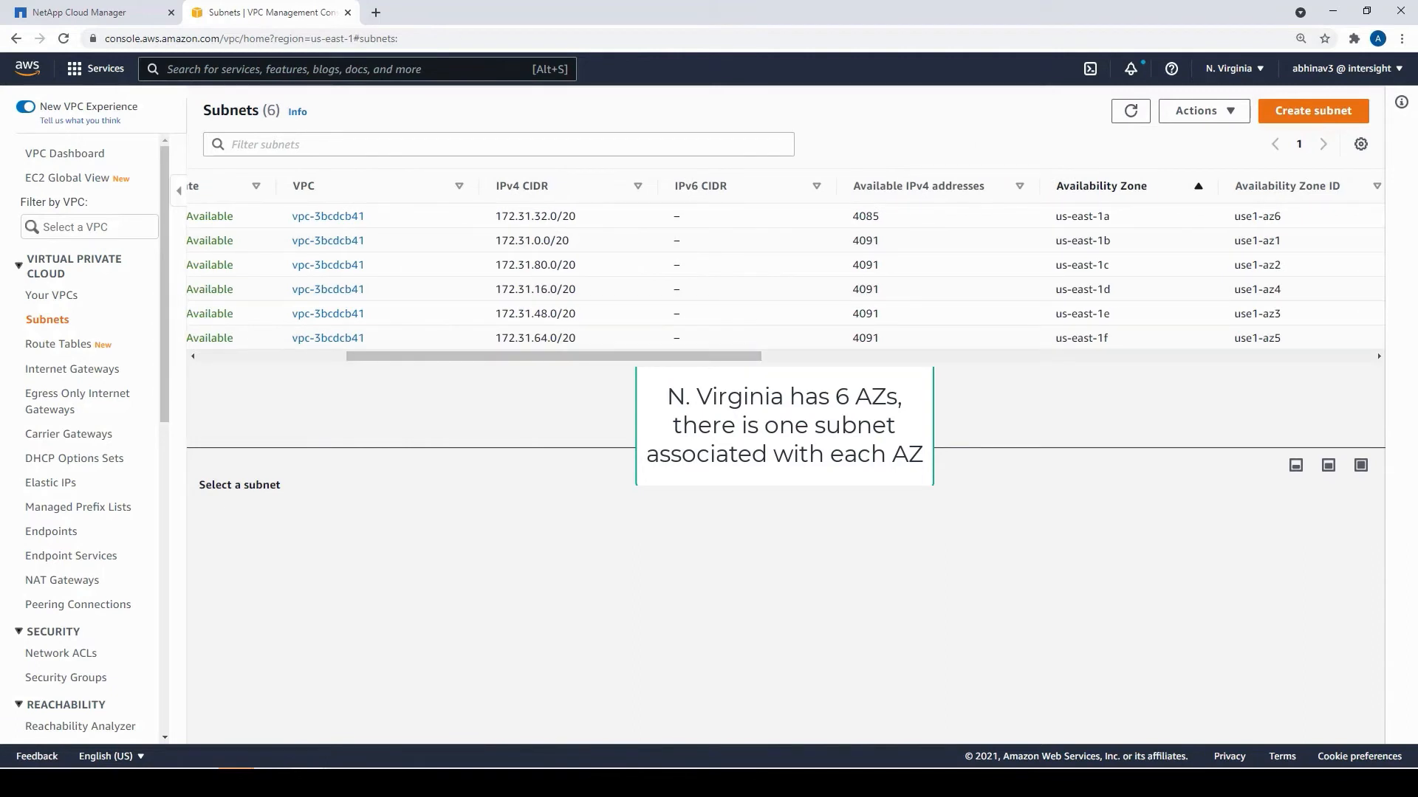
- Examine the VPC's internet gateway, the route table's routes and subnet associations, and the S3 gateway endpoint
left_click(74, 368)
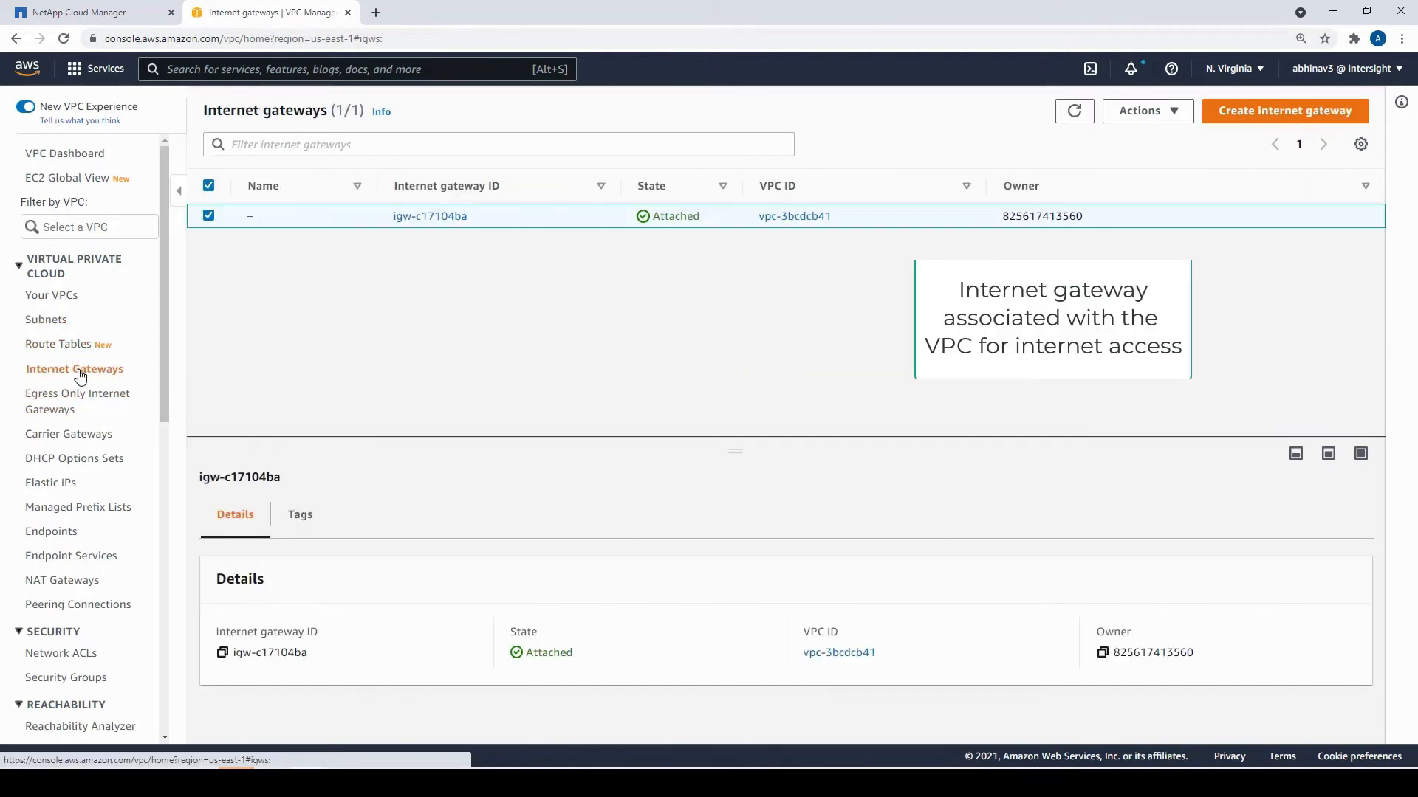
left_click(79, 346)
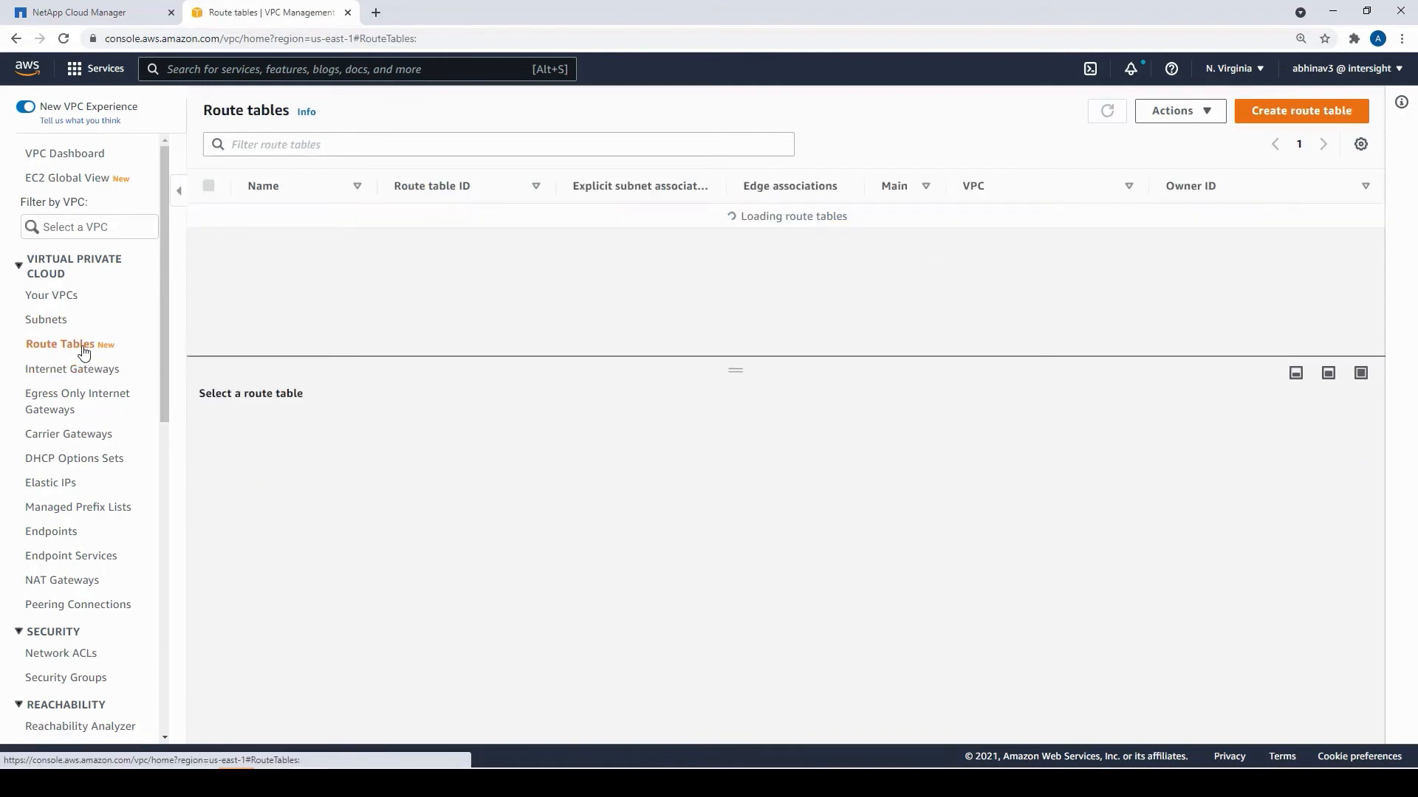
left_click(303, 437)
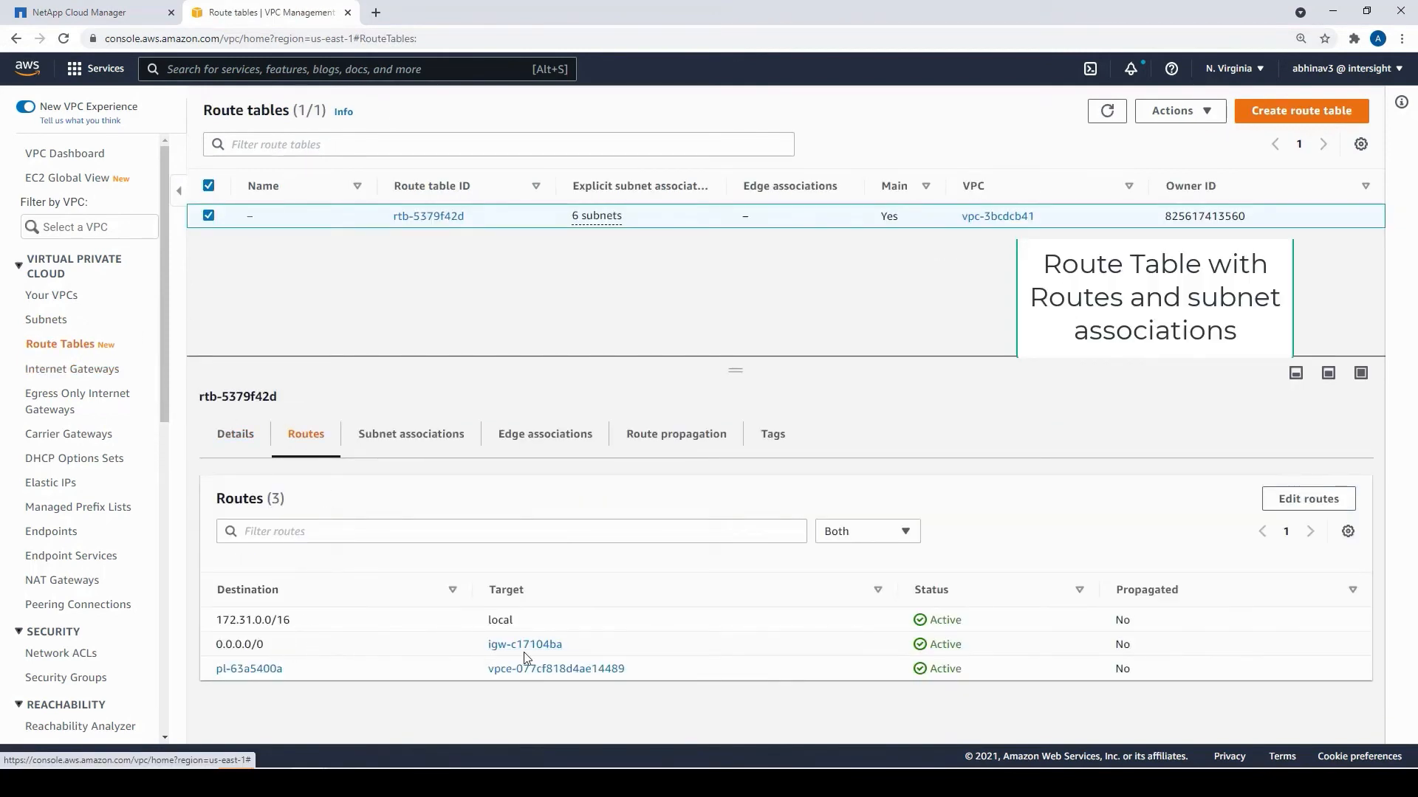
left_click(422, 438)
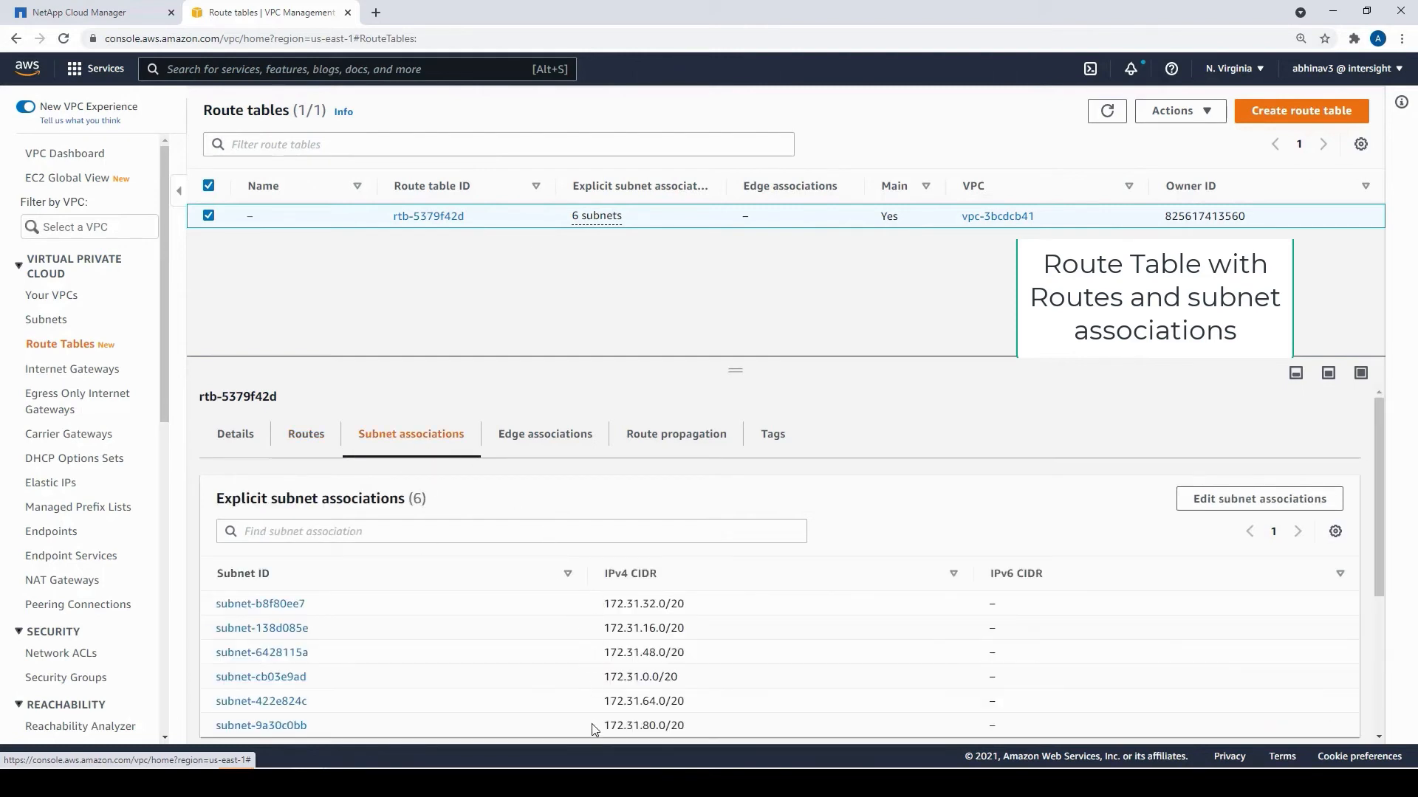
scroll(51, 413, "down", 1)
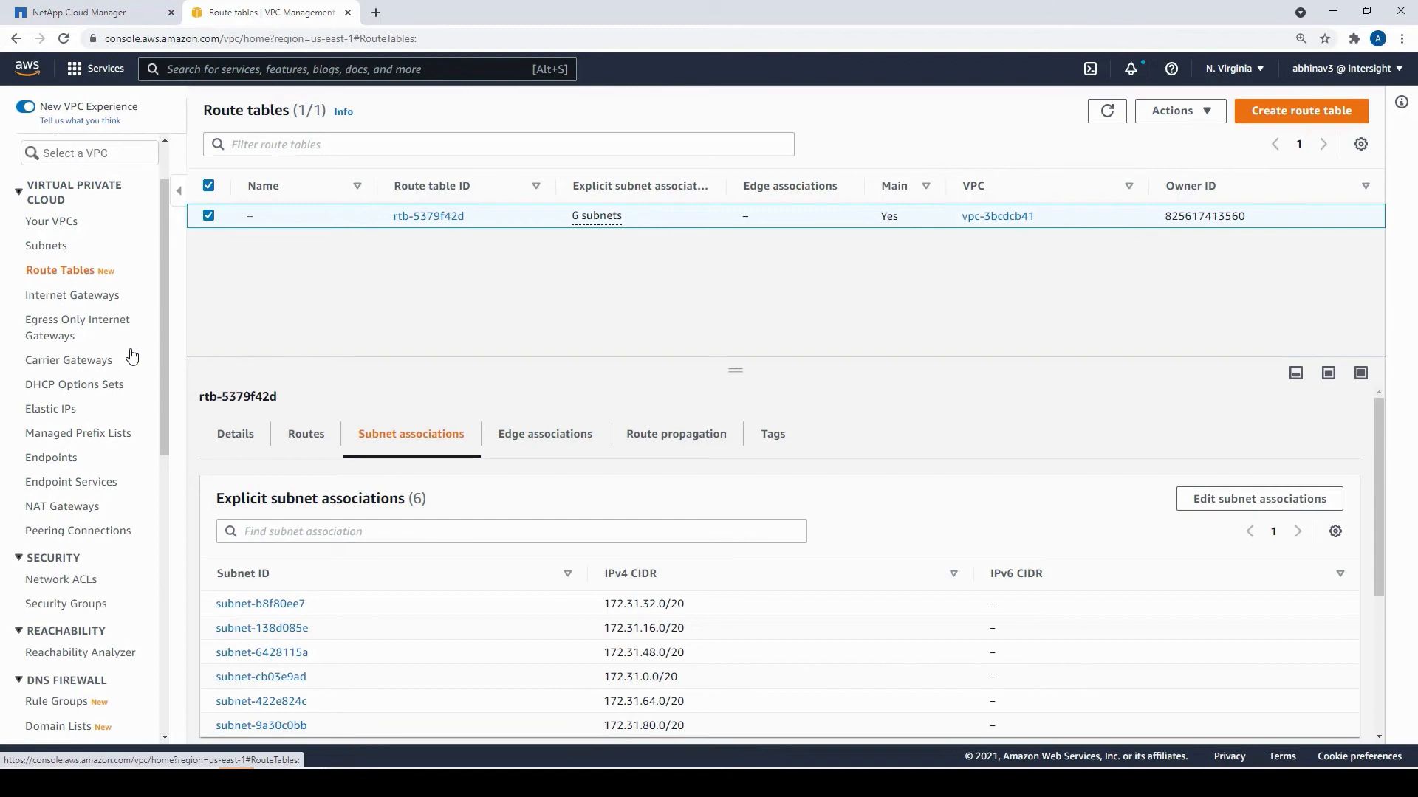
left_click(51, 459)
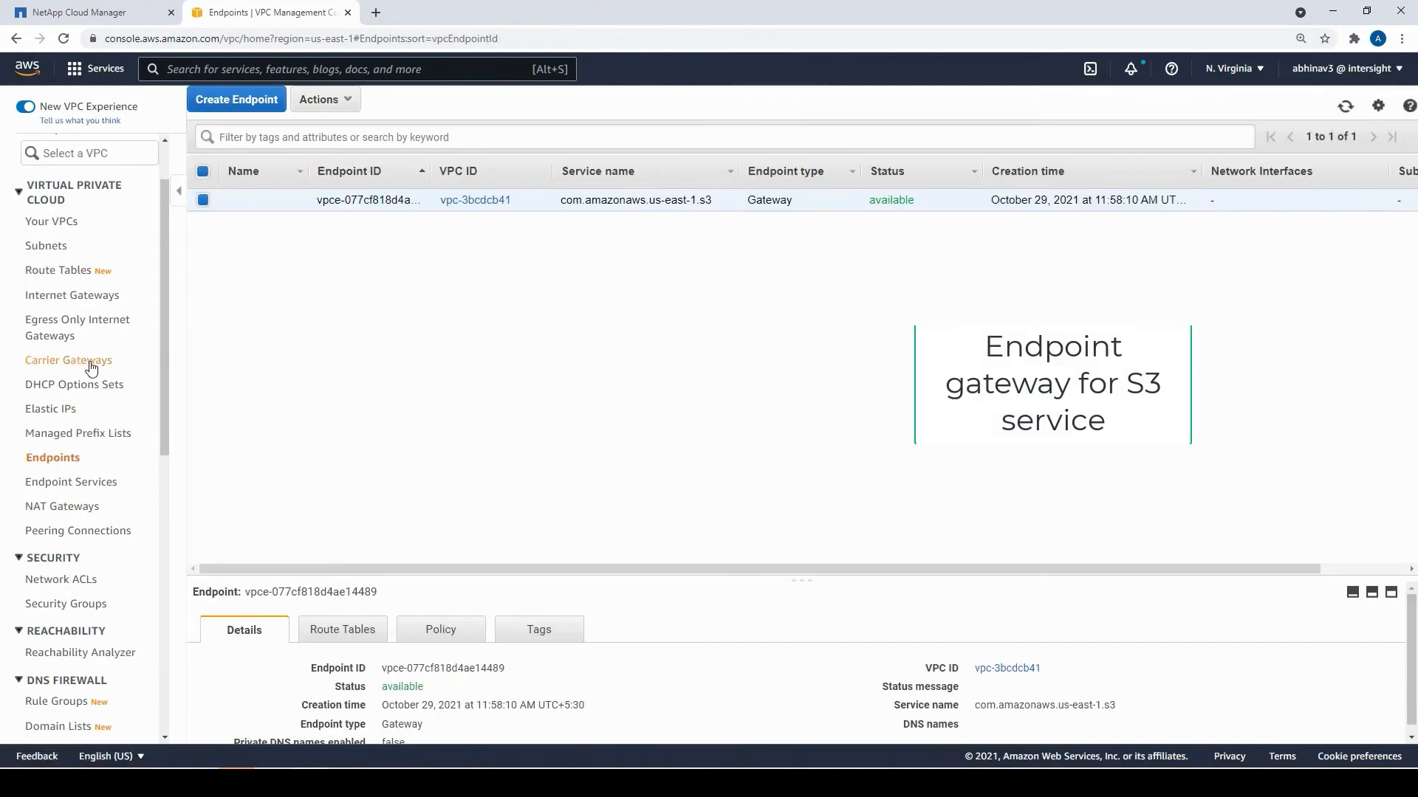
- Switch to NetApp Cloud Manager and check which connector is selected, leaving the selection as it is
left_click(108, 16)
left_click(1152, 82)
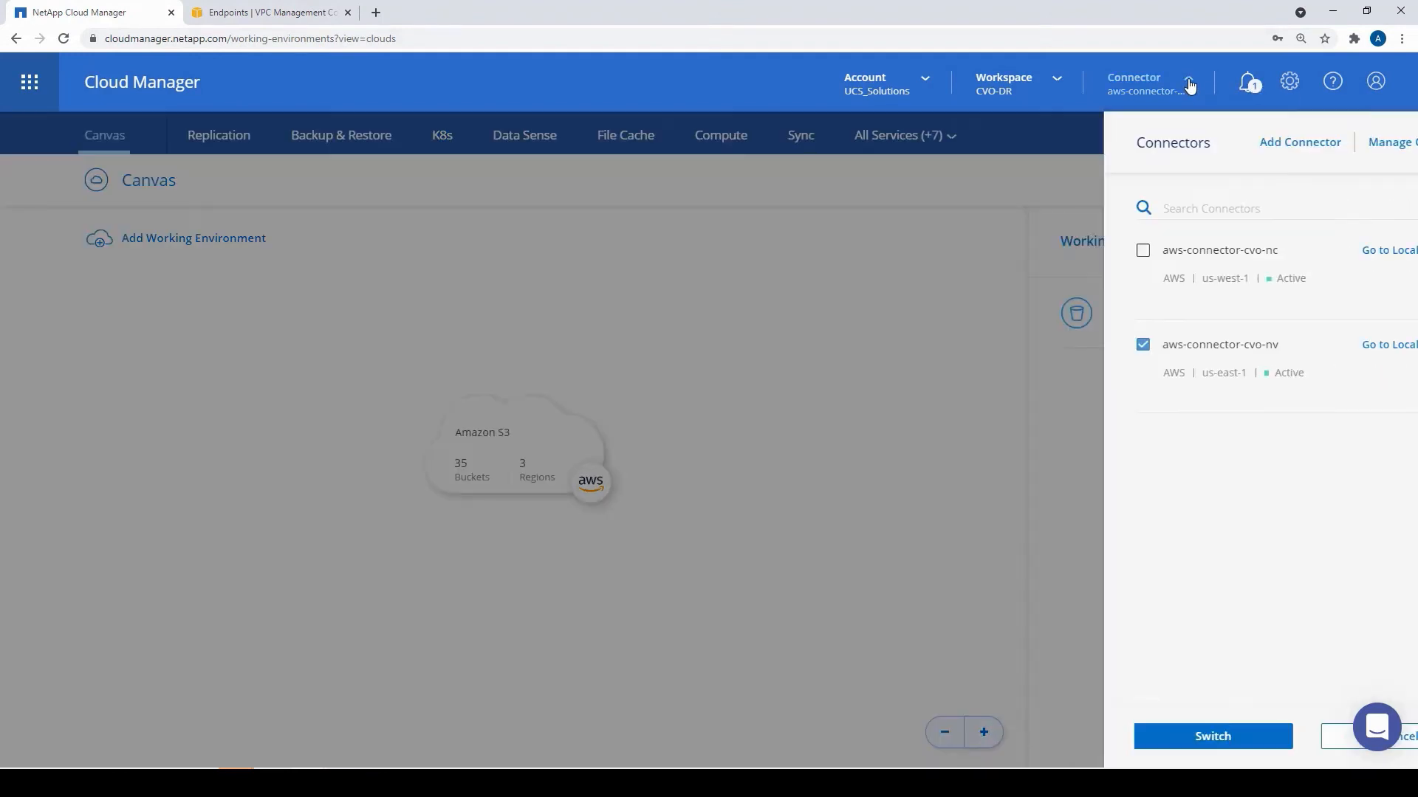
left_click(964, 577)
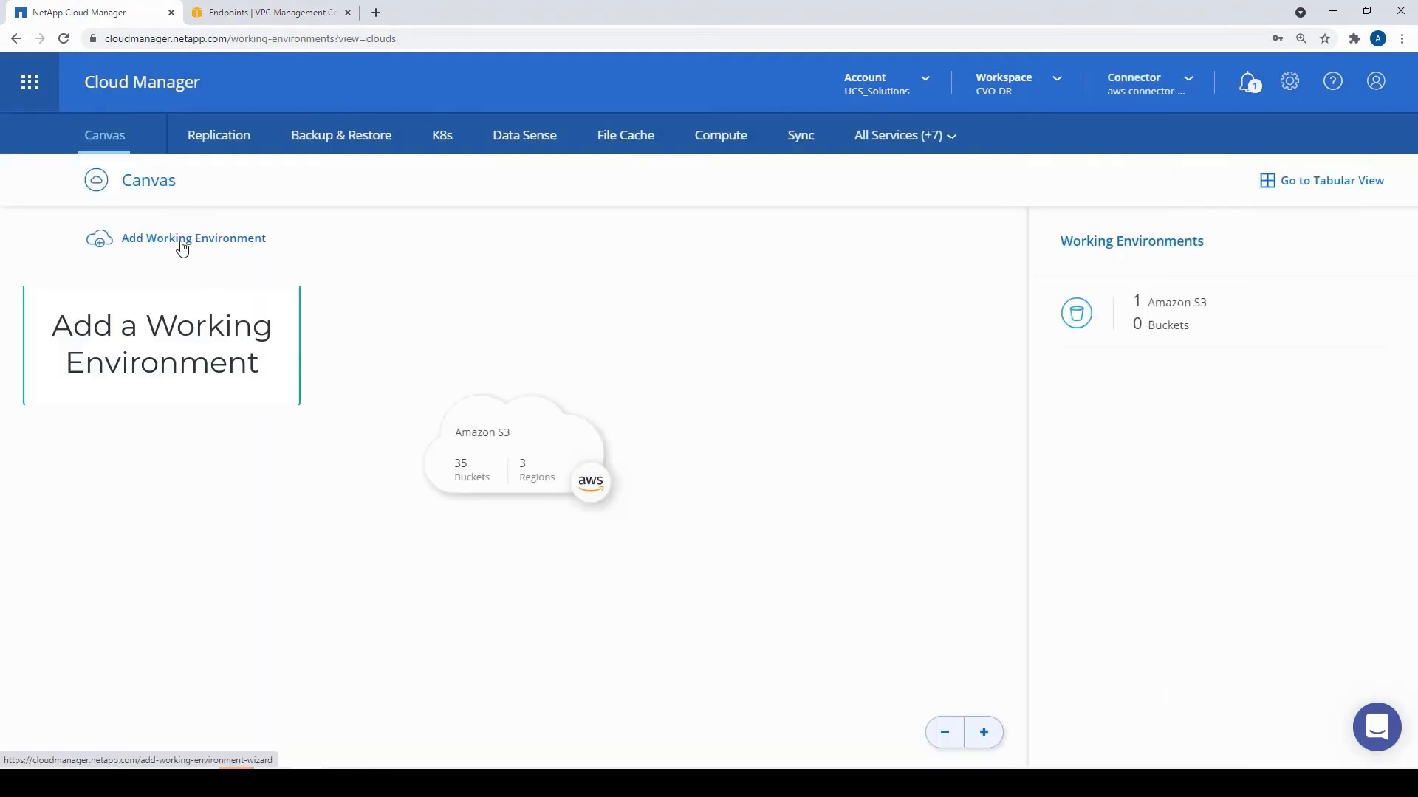
- Start adding a working environment on Amazon Web Services with the type Cloud Volumes ONTAP HA
left_click(180, 242)
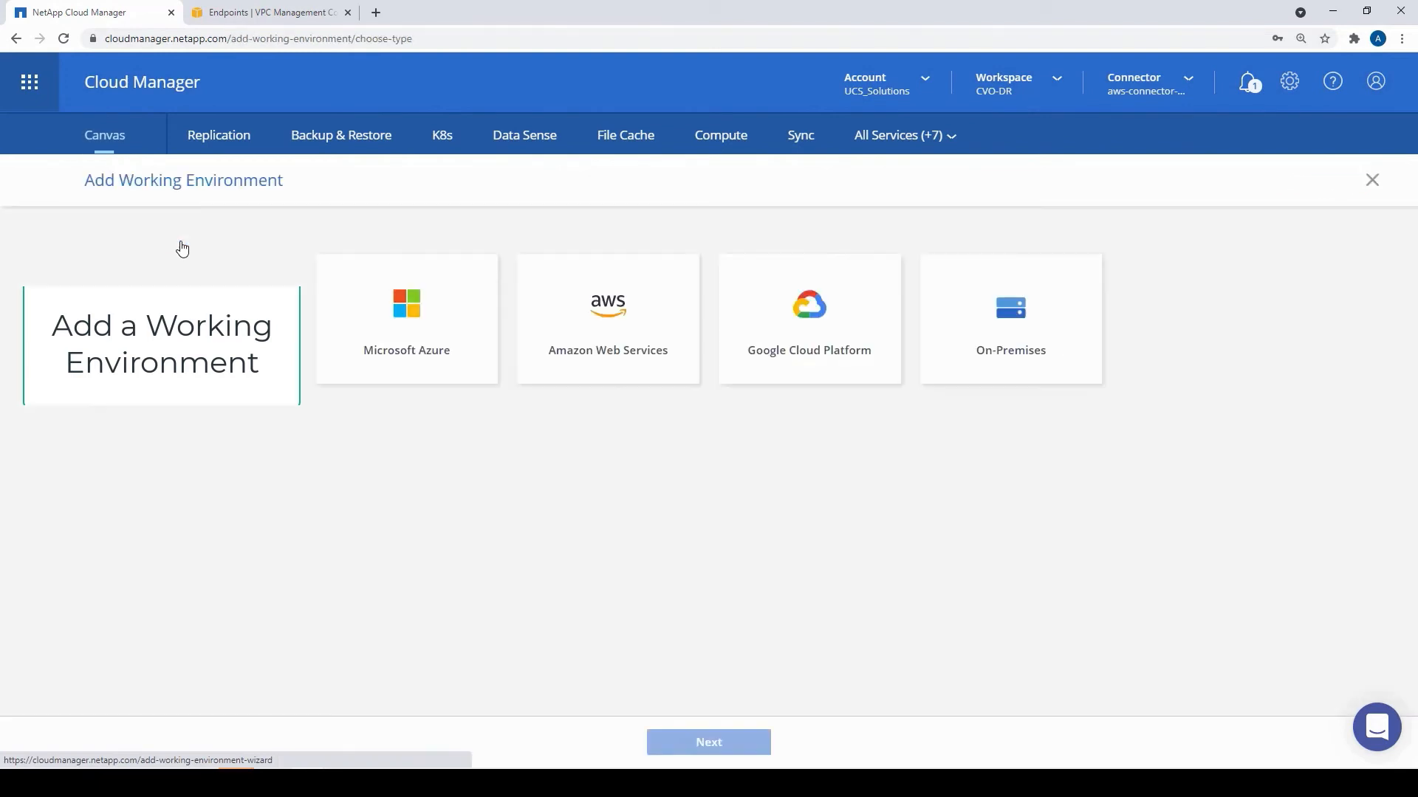
left_click(646, 375)
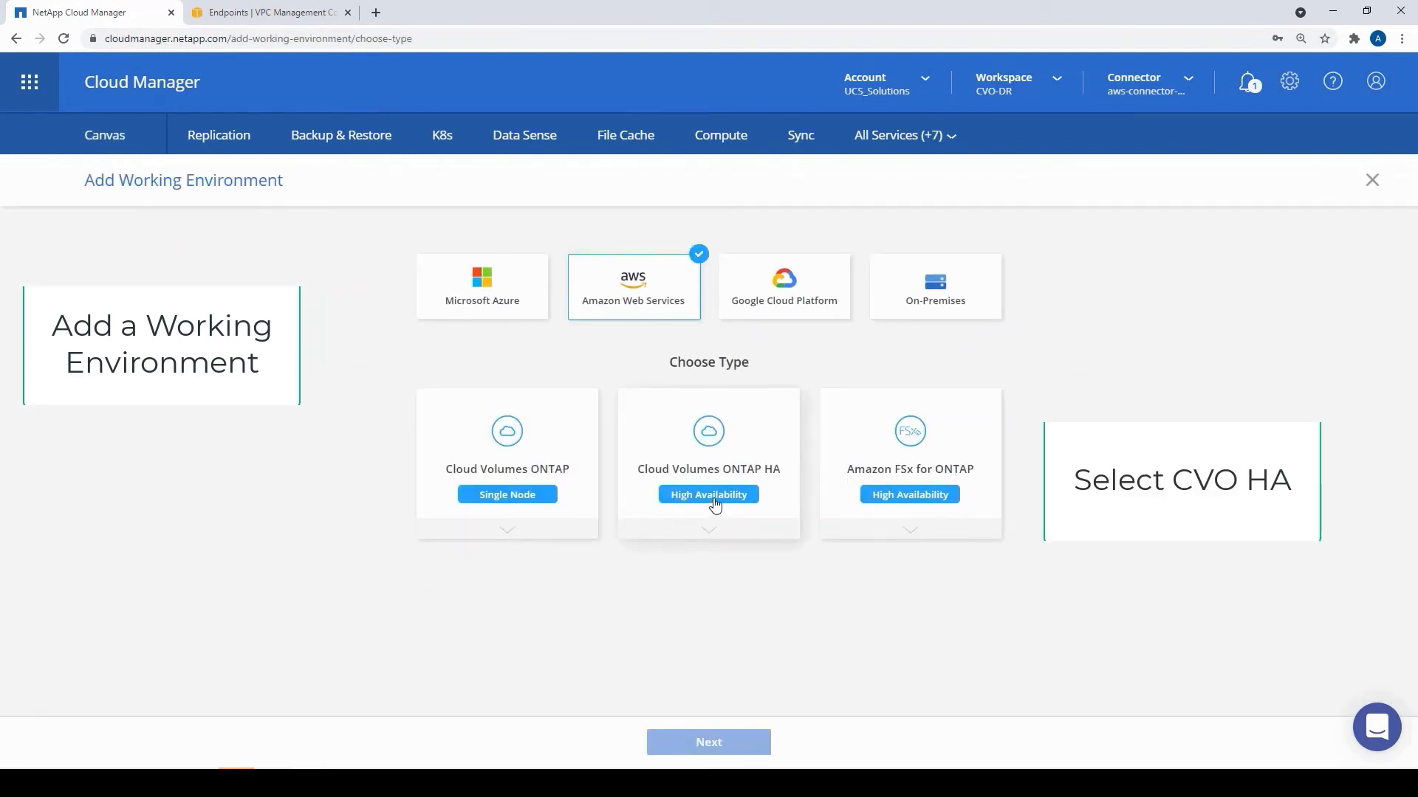
left_click(710, 503)
left_click(755, 741)
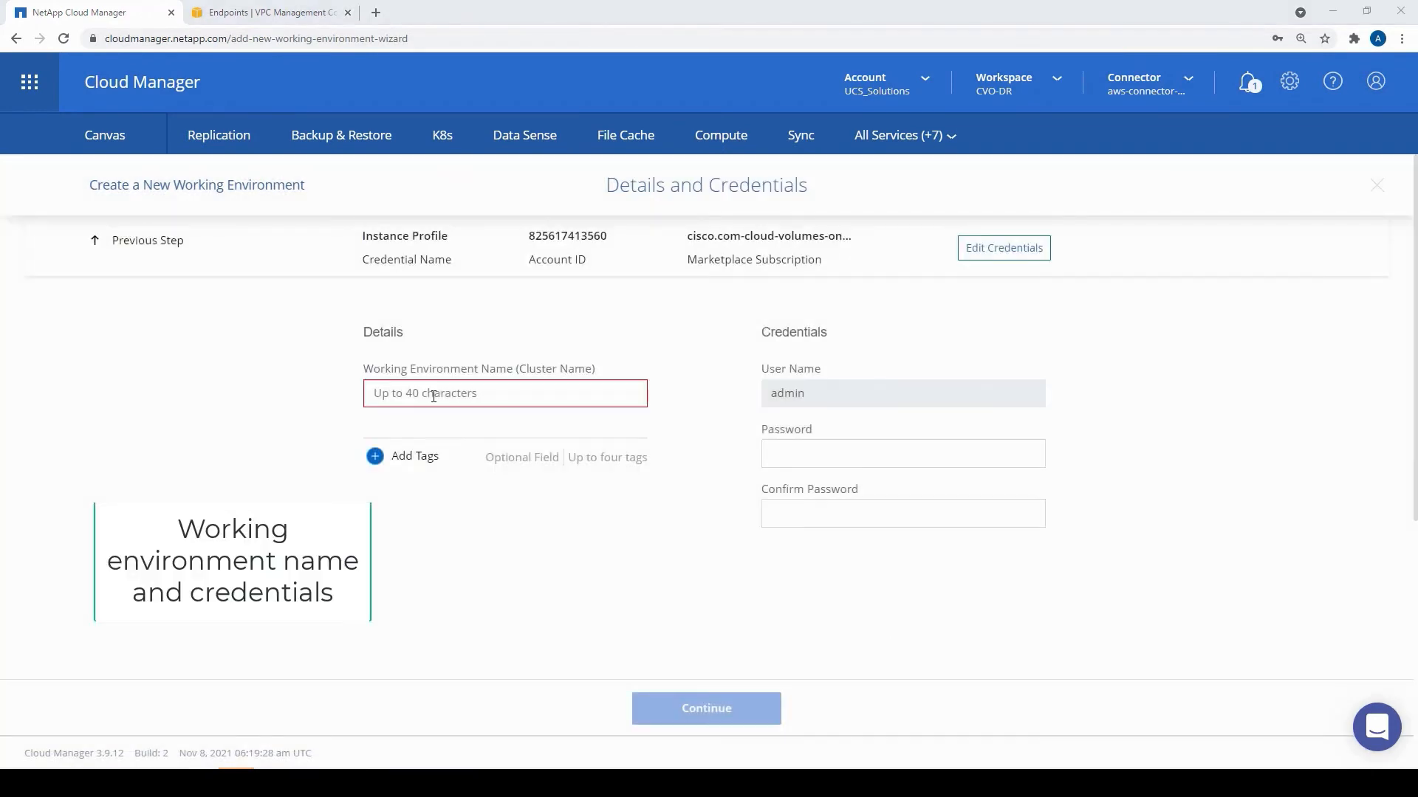
- Name the working environment FlexPodCVOHAMultiAZ, enter and confirm the admin password, and continue to the services
left_click(432, 395)
type("FlexPodCVOHAMultiAZ")
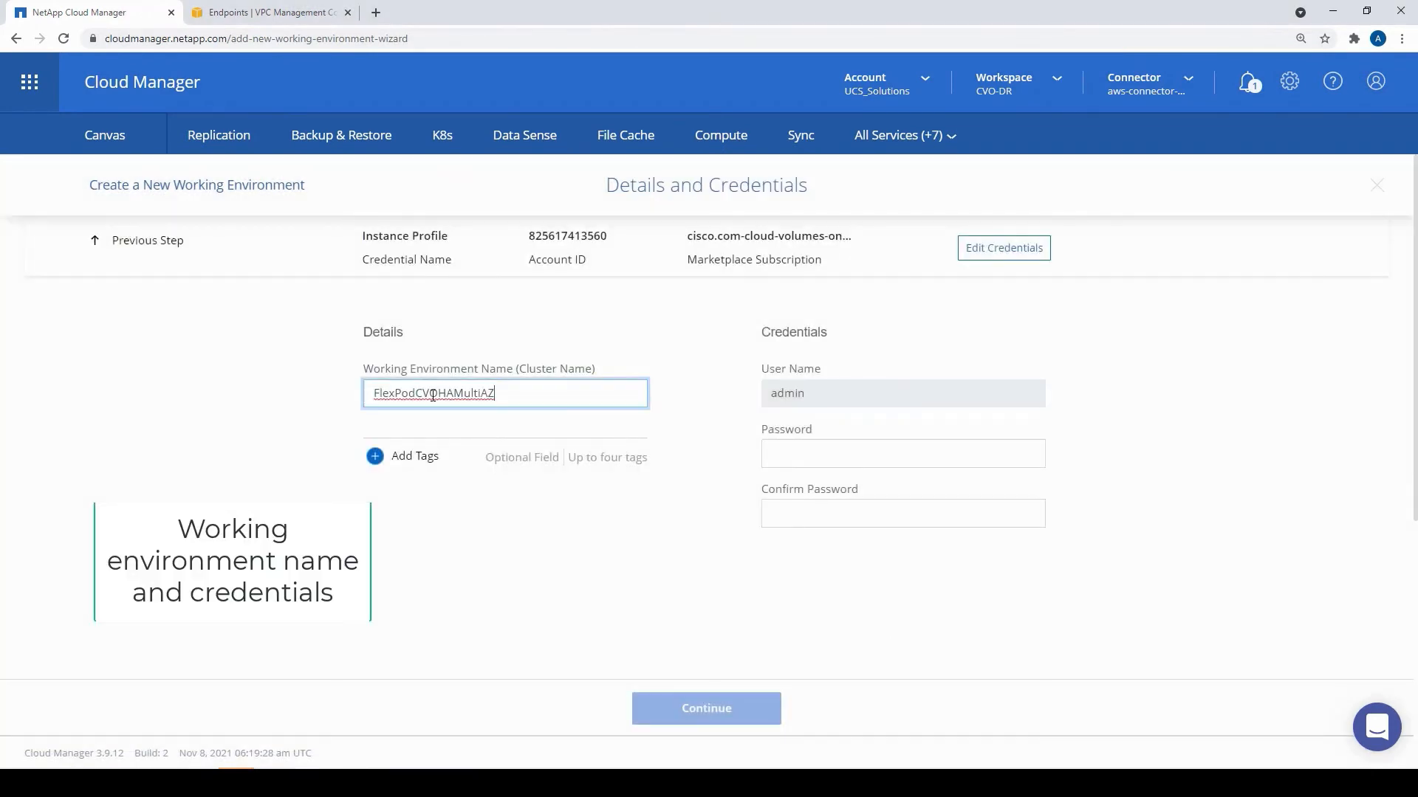
left_click(858, 451)
type("****")
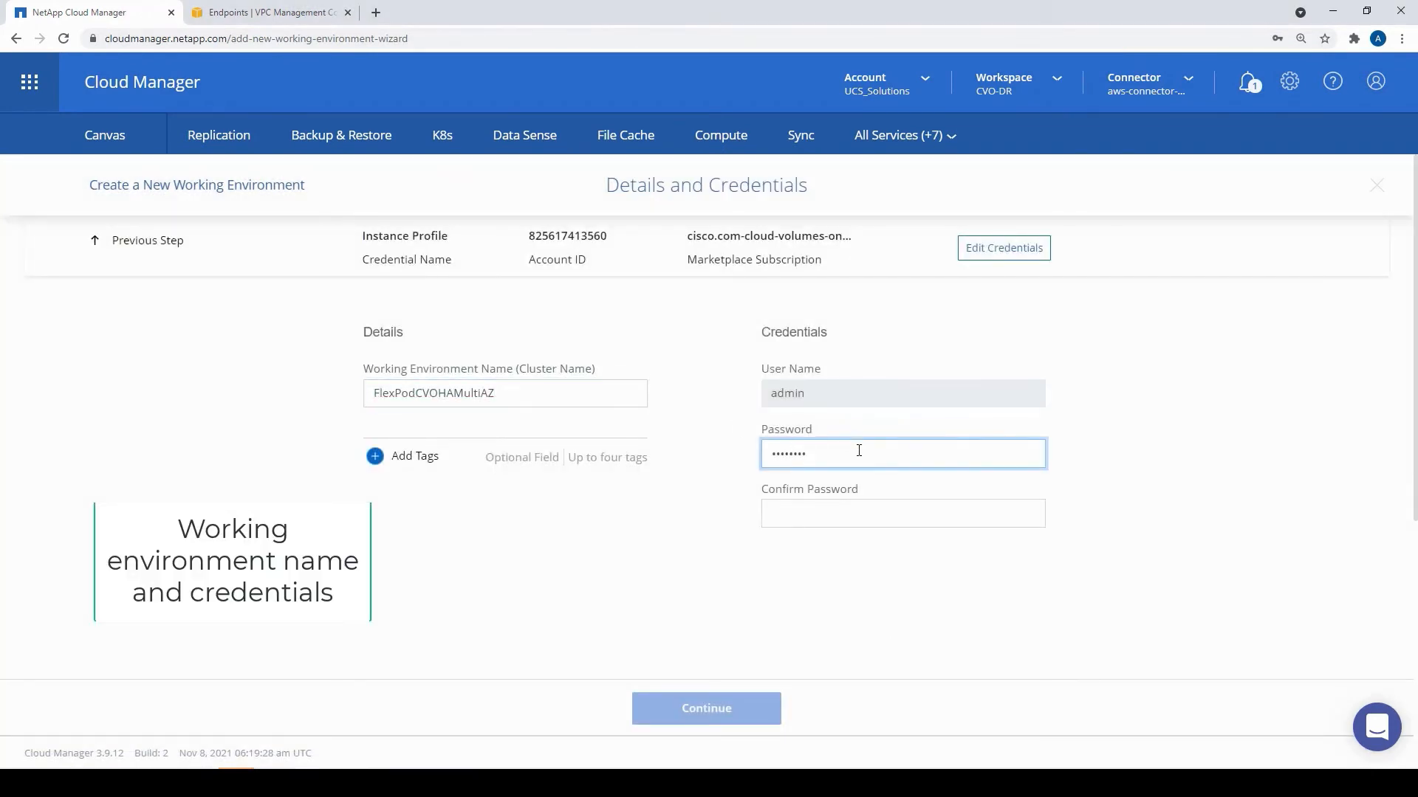
key("Tab")
type("********")
left_click(774, 725)
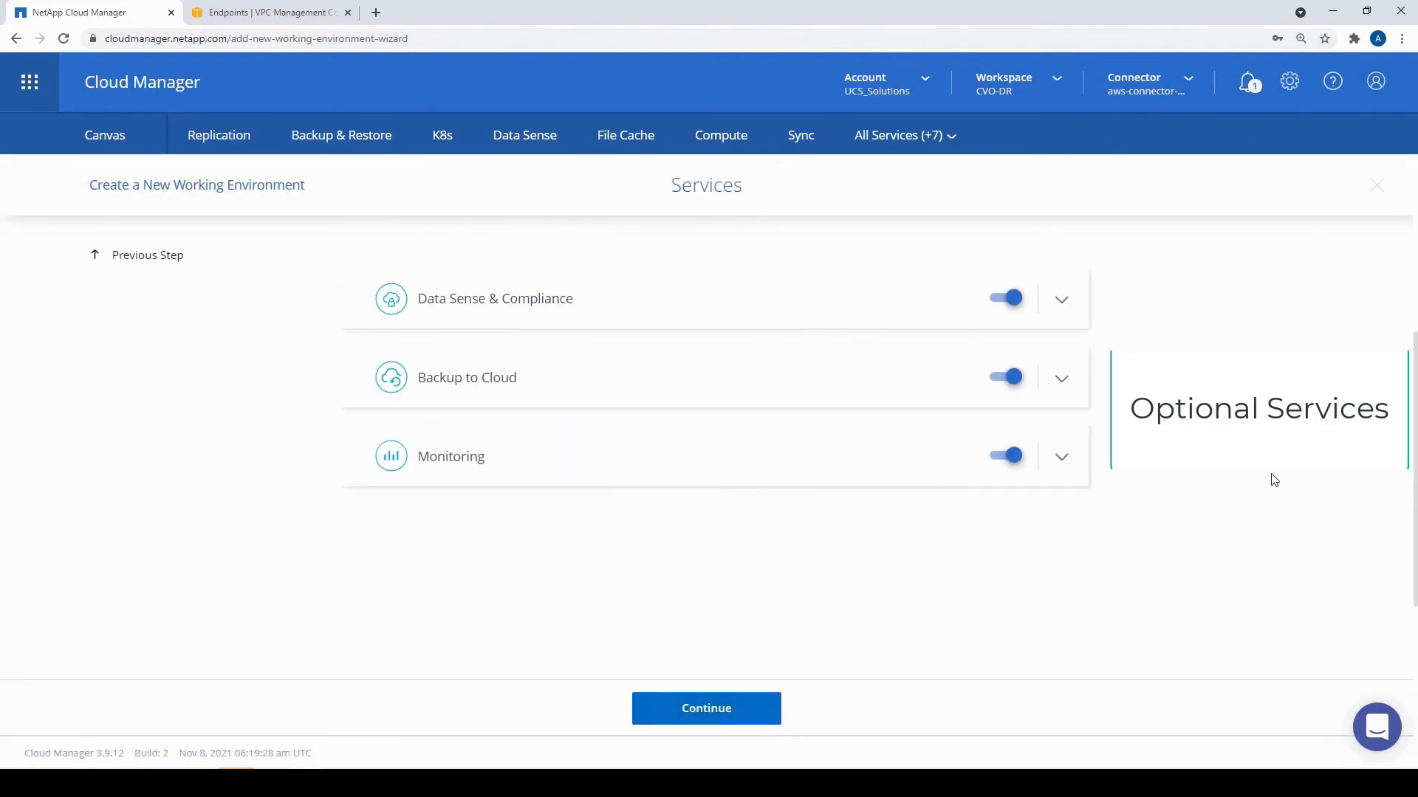
- Review the Data Sense & Compliance, Backup to Cloud and Monitoring descriptions and continue with all three services enabled
left_click(1061, 301)
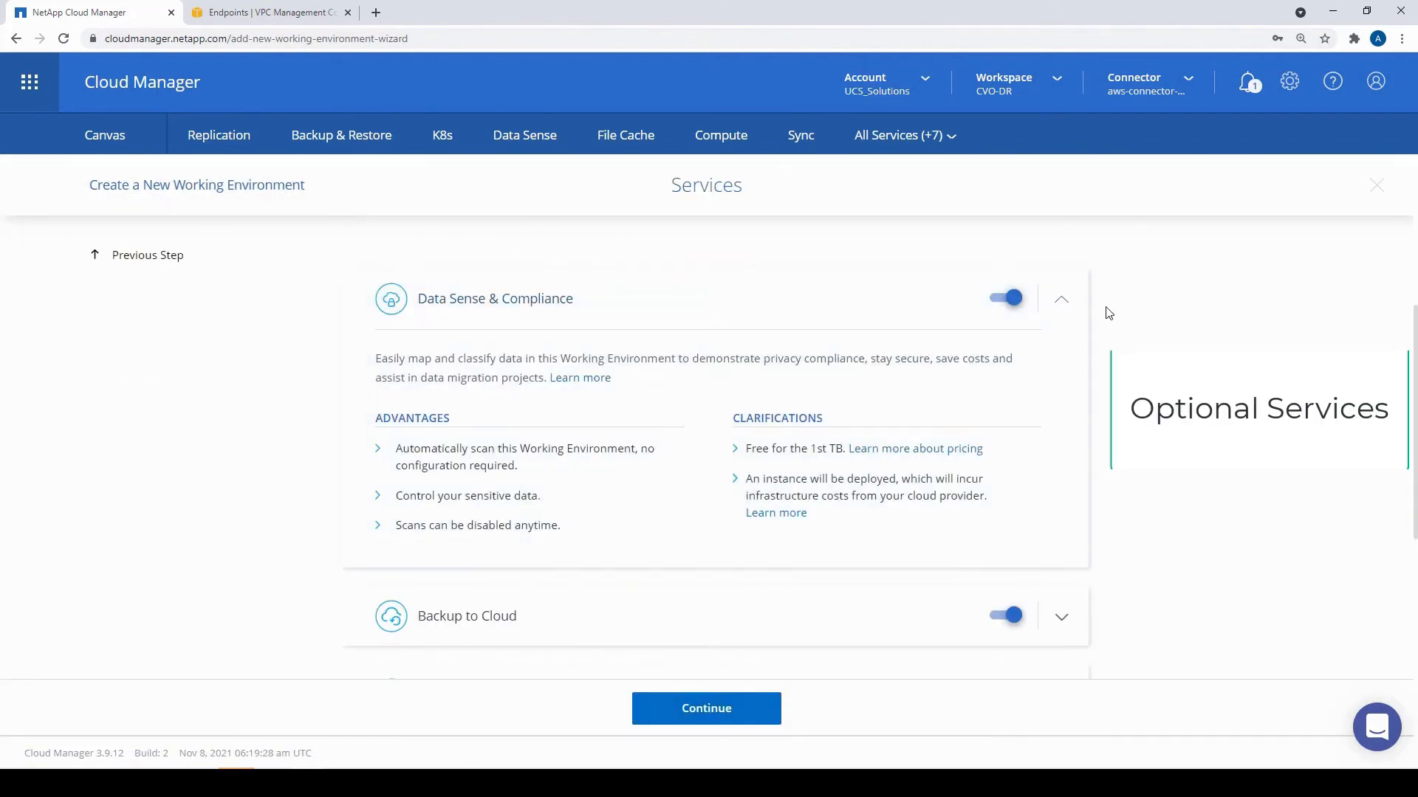
left_click(1061, 299)
left_click(1062, 379)
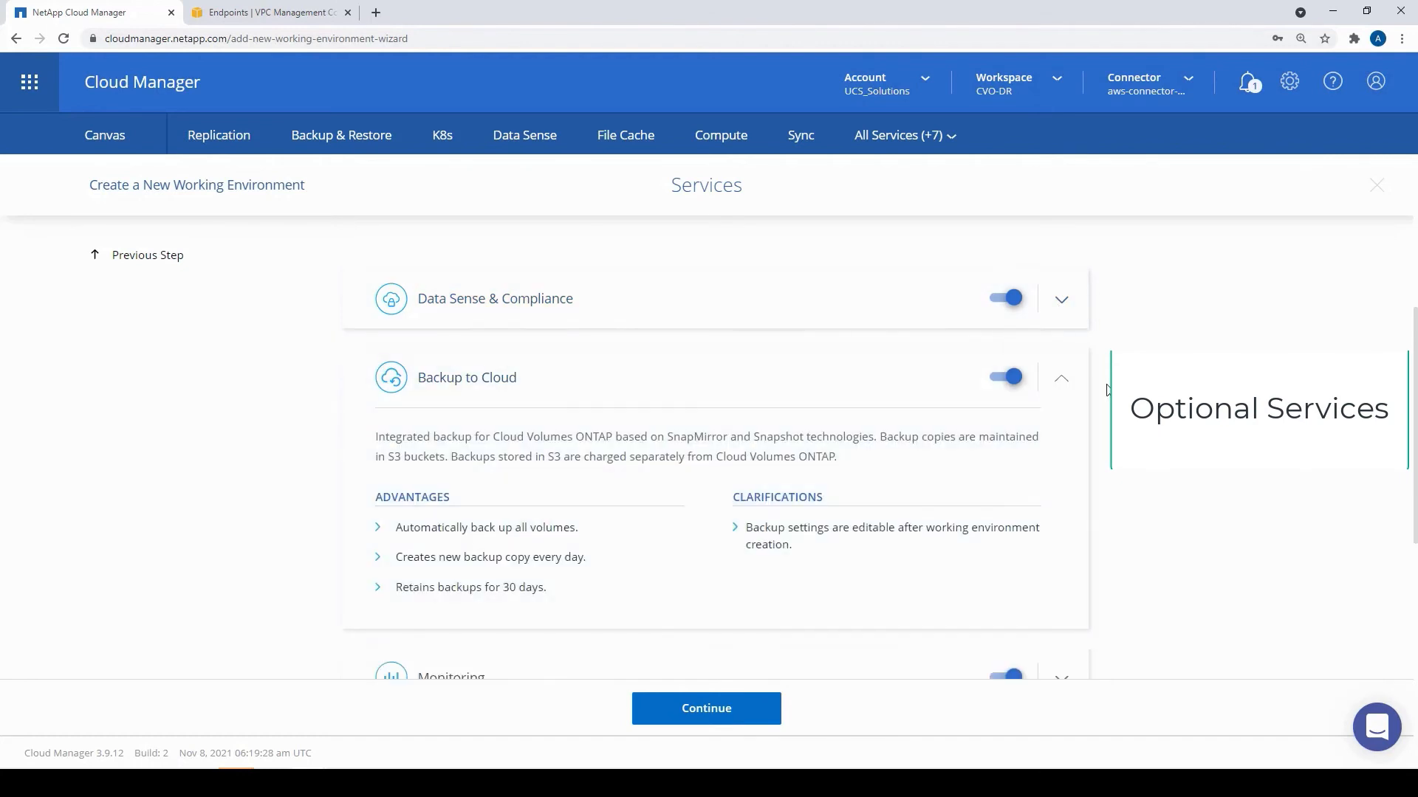
left_click(1062, 378)
left_click(1062, 461)
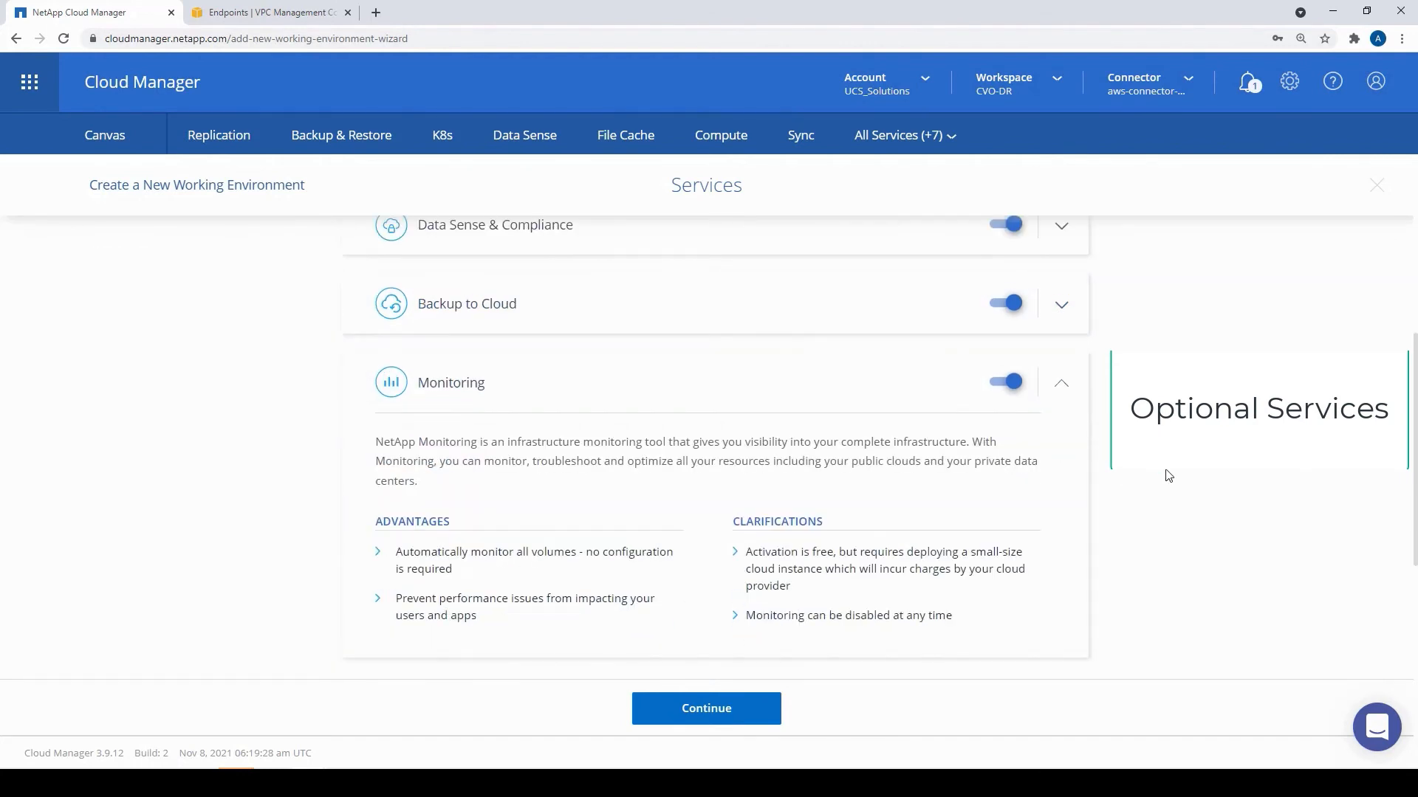
left_click(1060, 382)
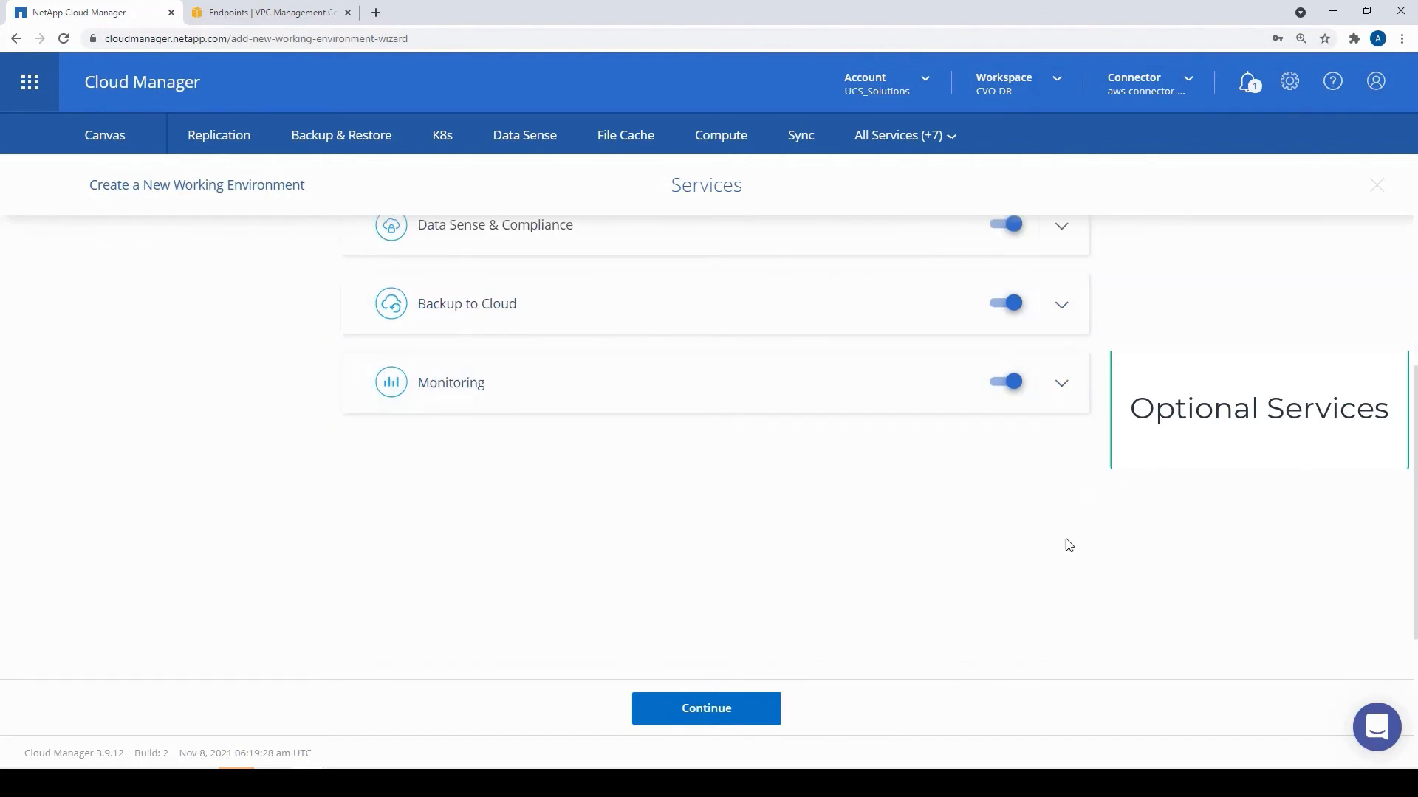
left_click(771, 720)
- Read the extended info on both HA deployment models and choose Multiple Availability Zones
mouse_move(323, 501)
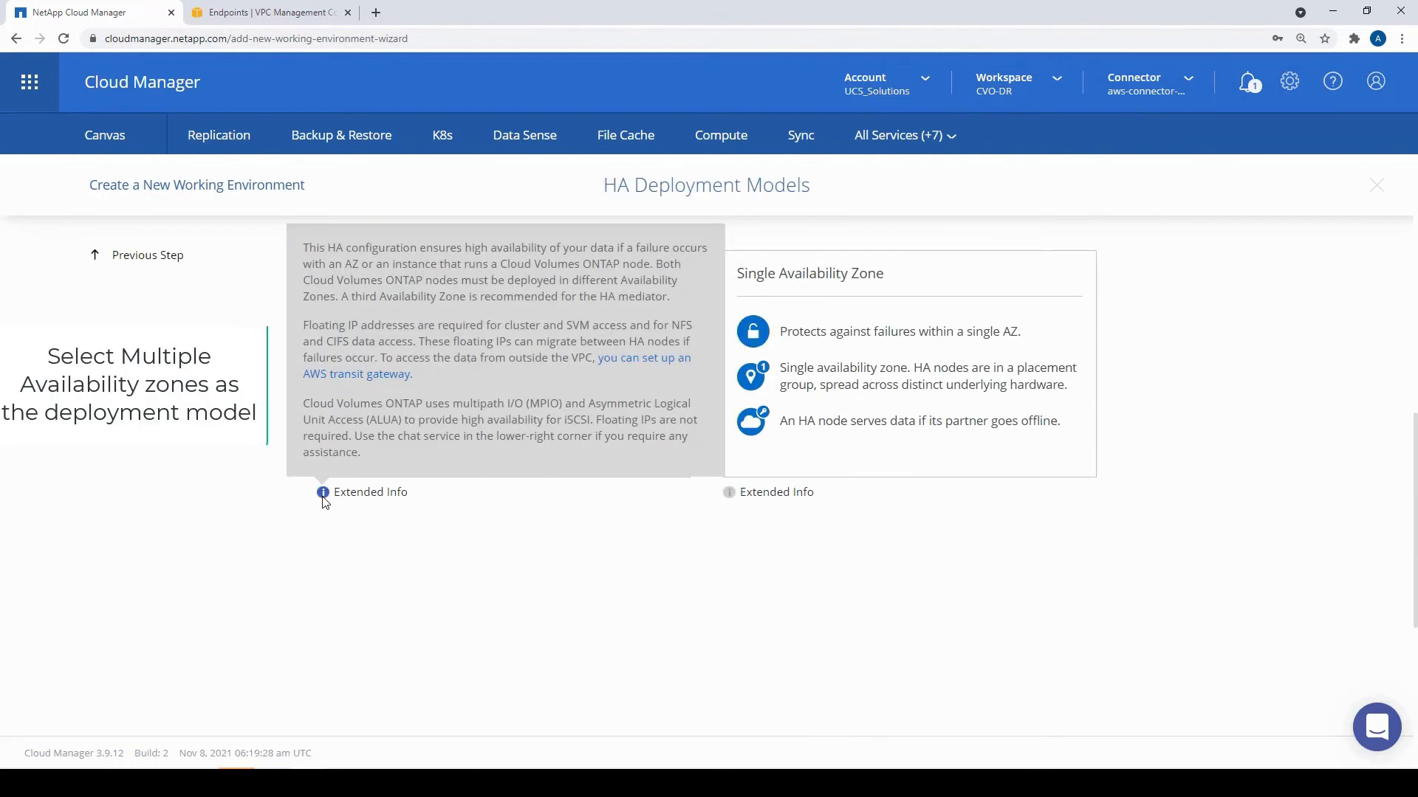
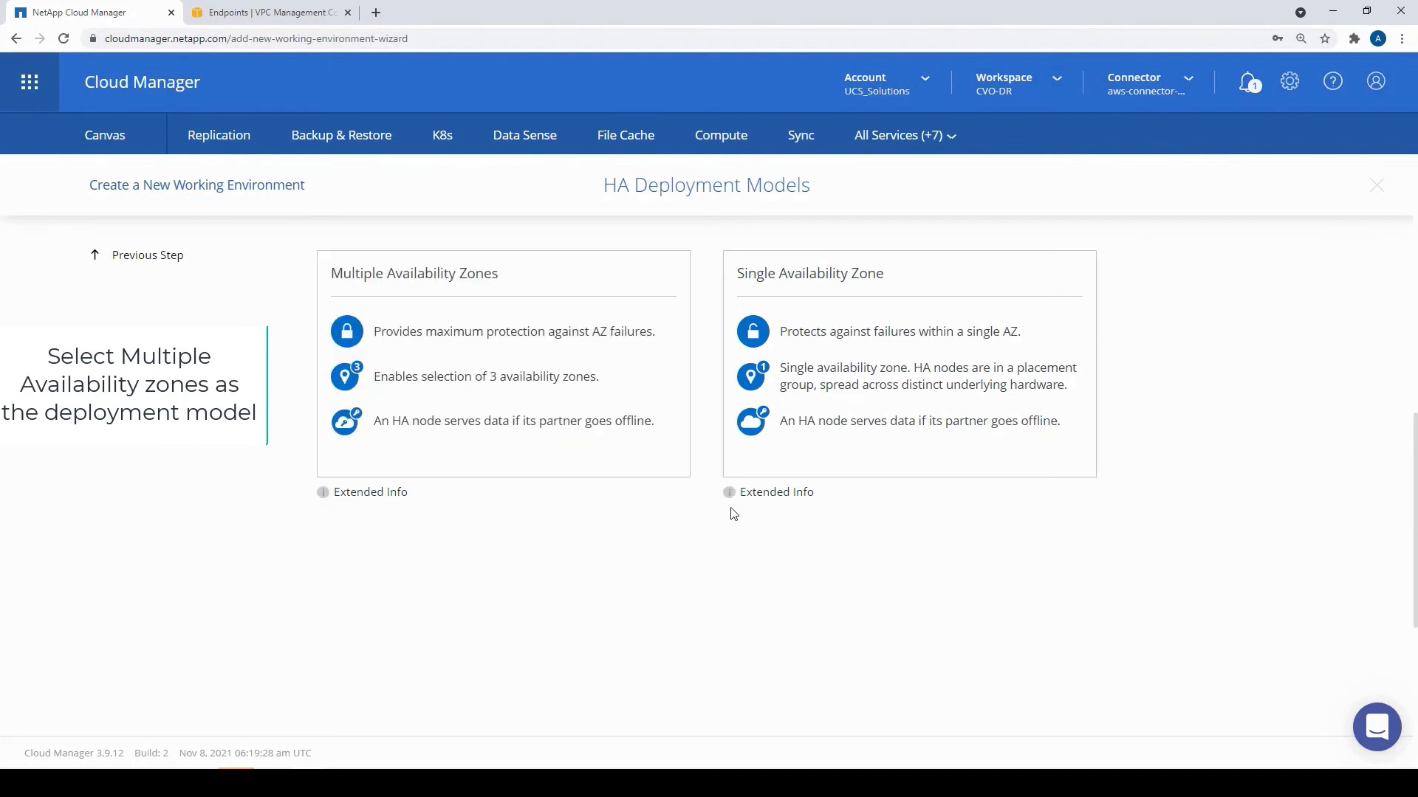
mouse_move(731, 501)
left_click(508, 459)
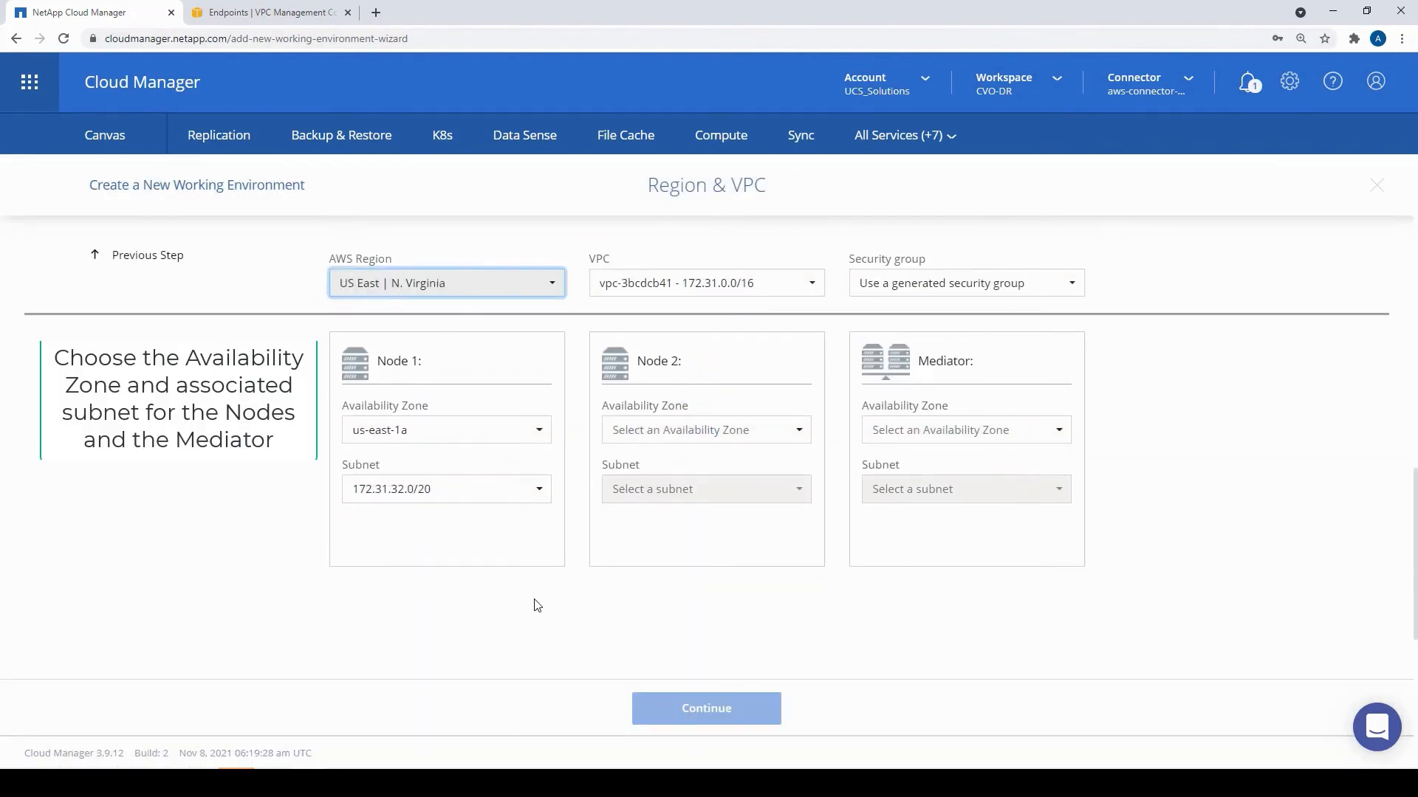
- Place Node 2 in availability zone us-east-1b with subnet 172.31.0.0/20
left_click(805, 436)
left_click(671, 487)
left_click(739, 498)
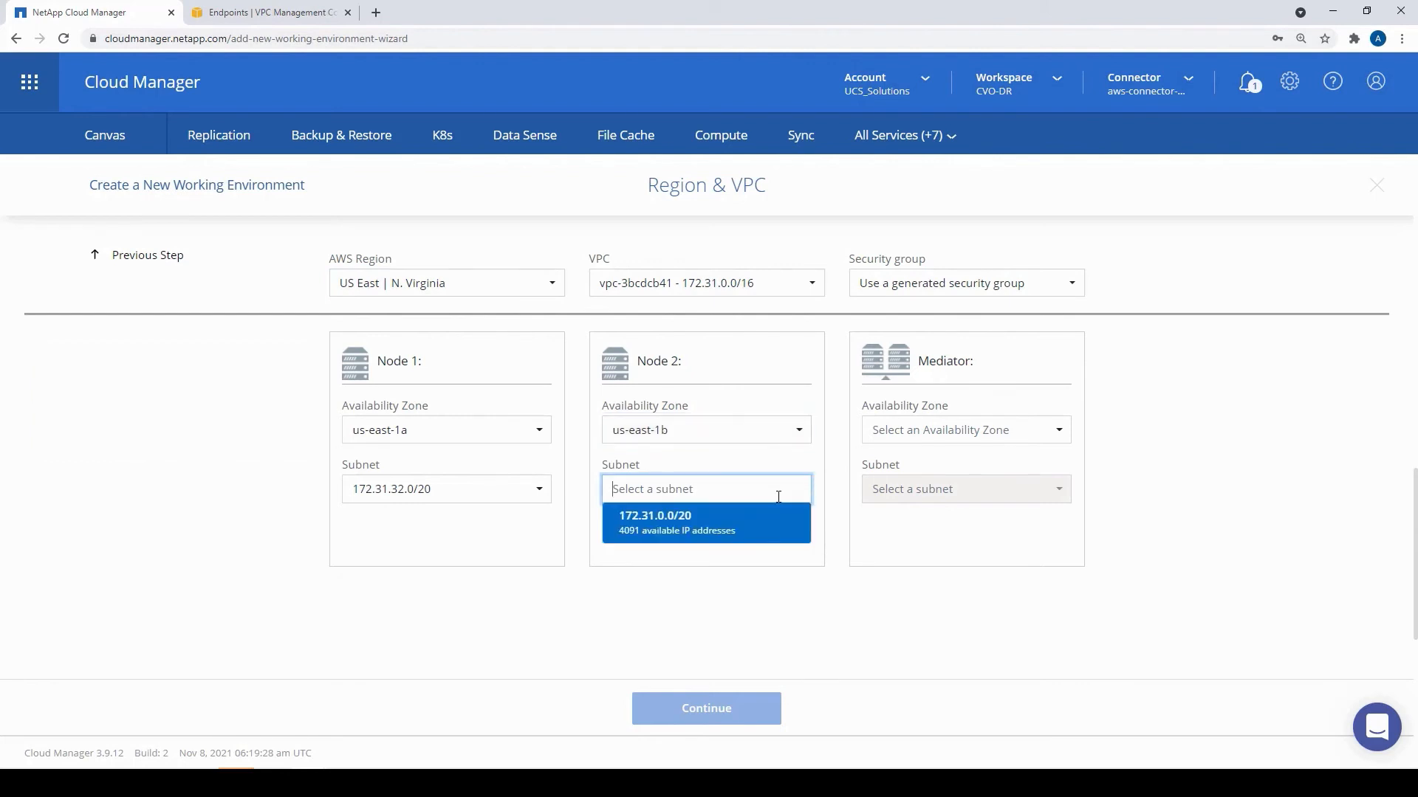
left_click(678, 530)
- Place the mediator in availability zone us-east-1c with subnet 172.31.80.0/20 and accept the region and VPC settings
left_click(1065, 435)
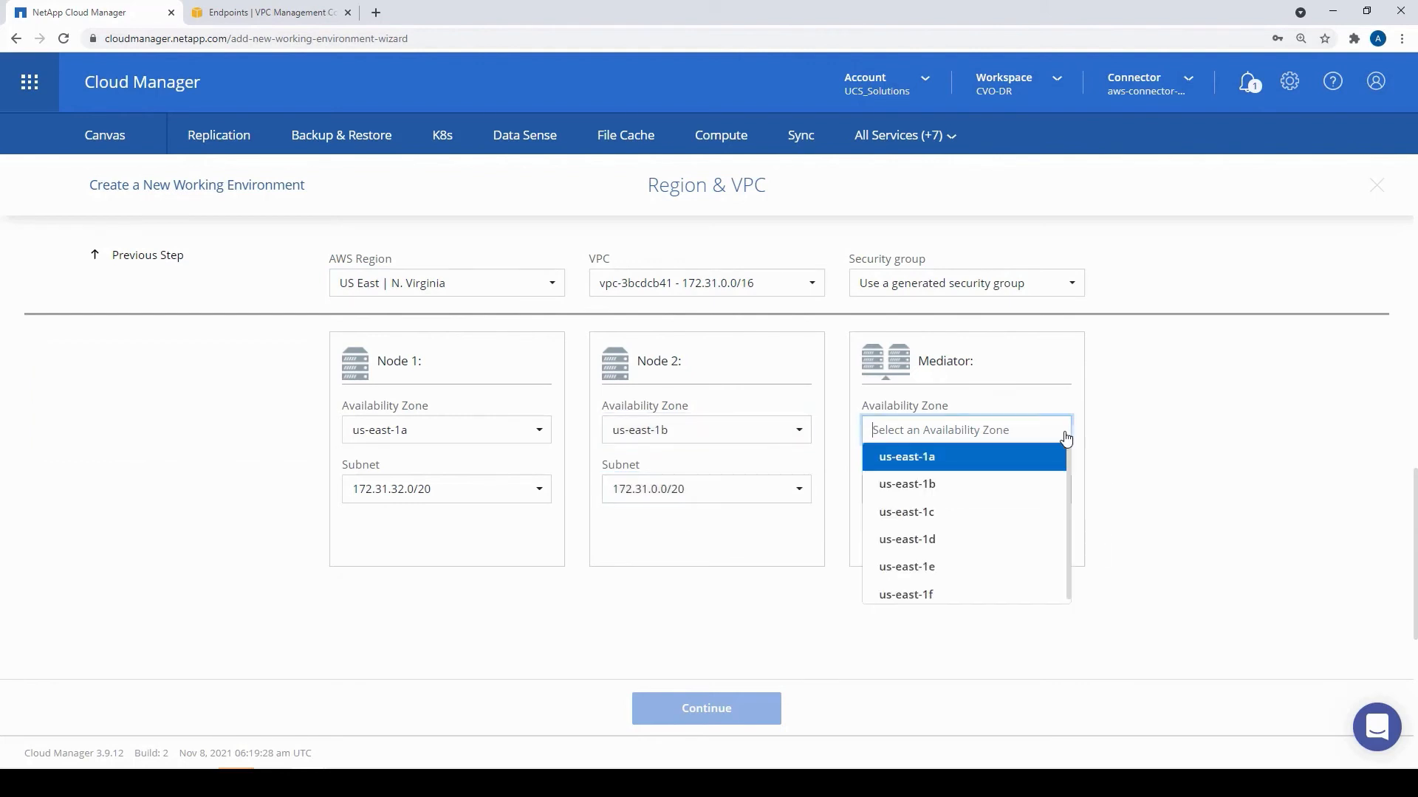
left_click(926, 510)
left_click(1060, 495)
left_click(959, 527)
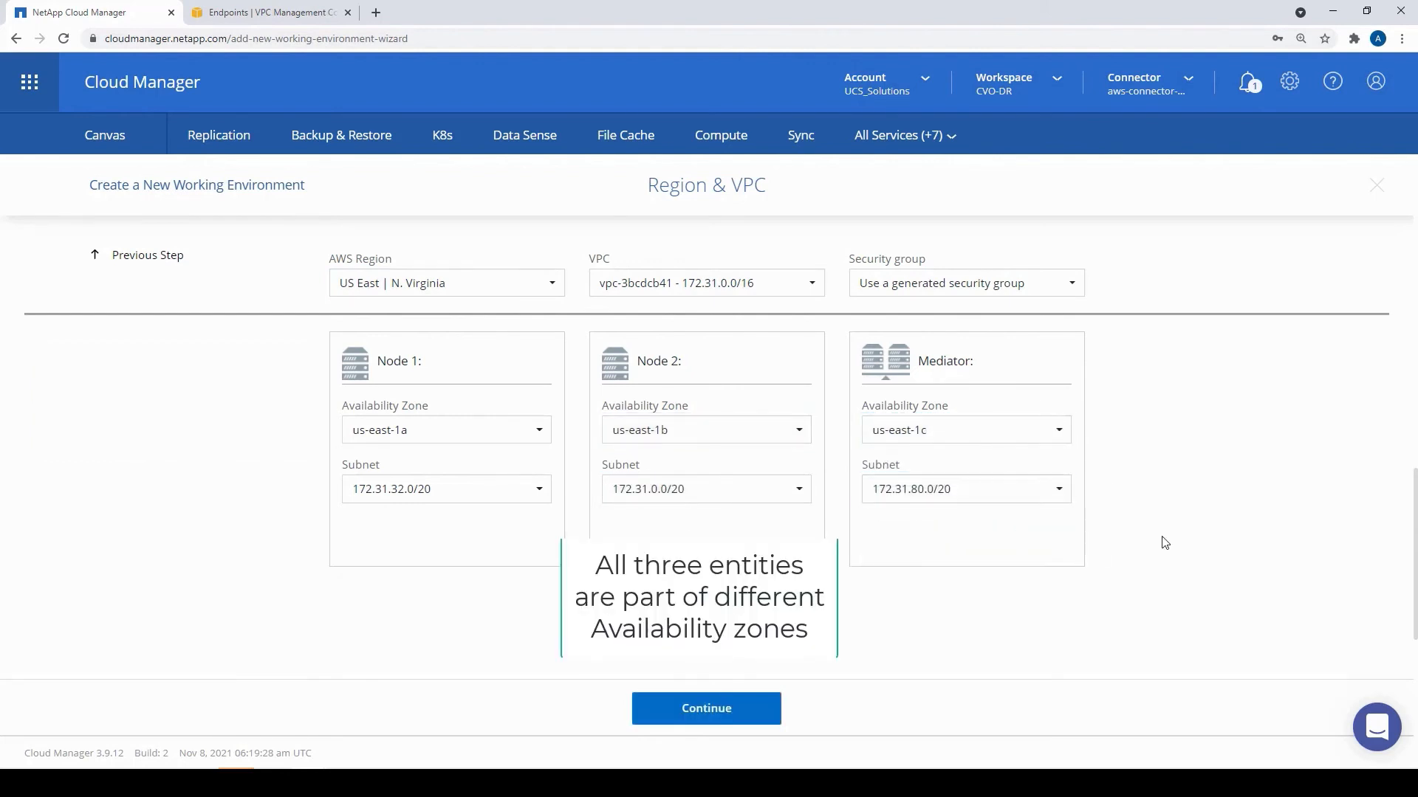
left_click(775, 724)
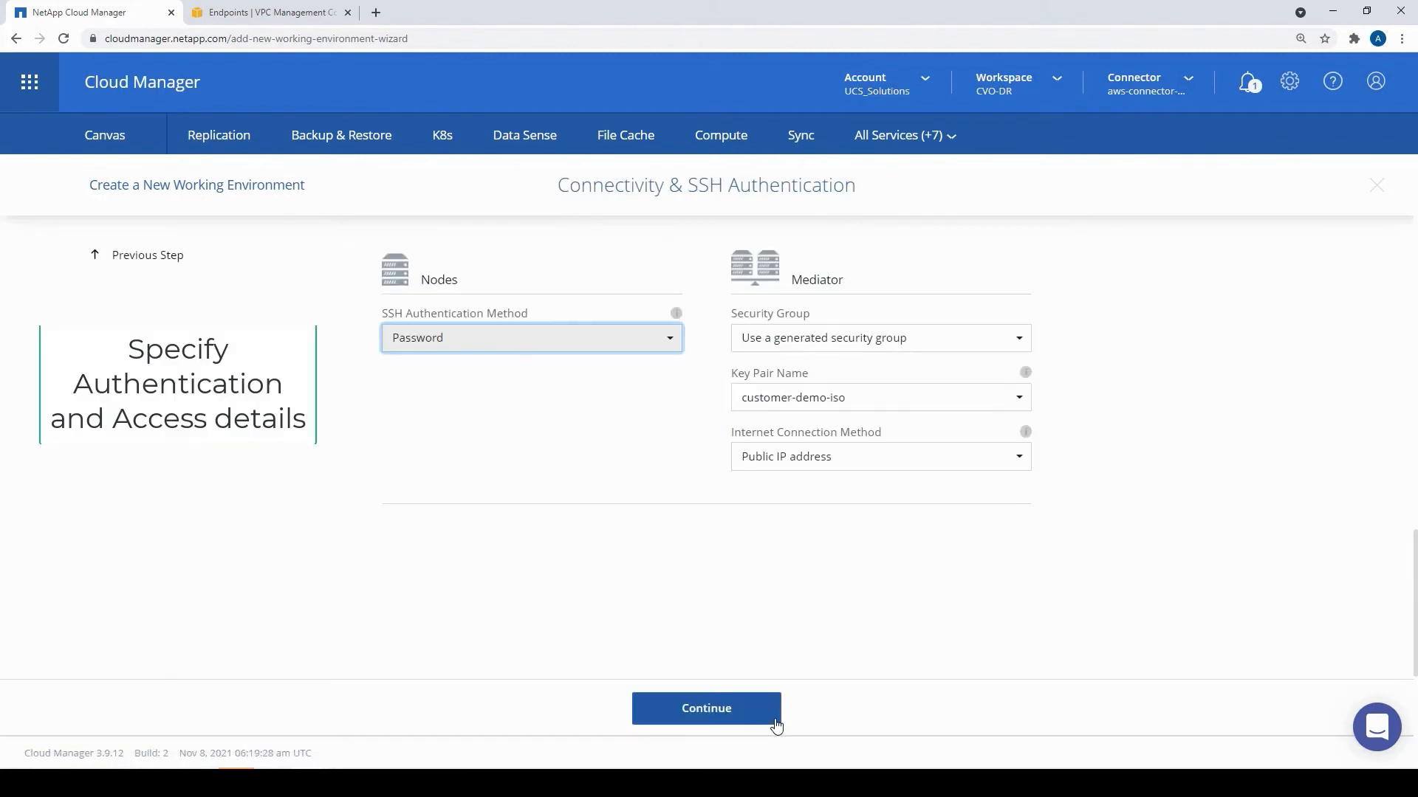
- Set the nodes' SSH authentication method to Key Pair, use key pair fp_cvo_maz for nodes and mediator, and continue
left_click(669, 338)
left_click(421, 399)
left_click(630, 406)
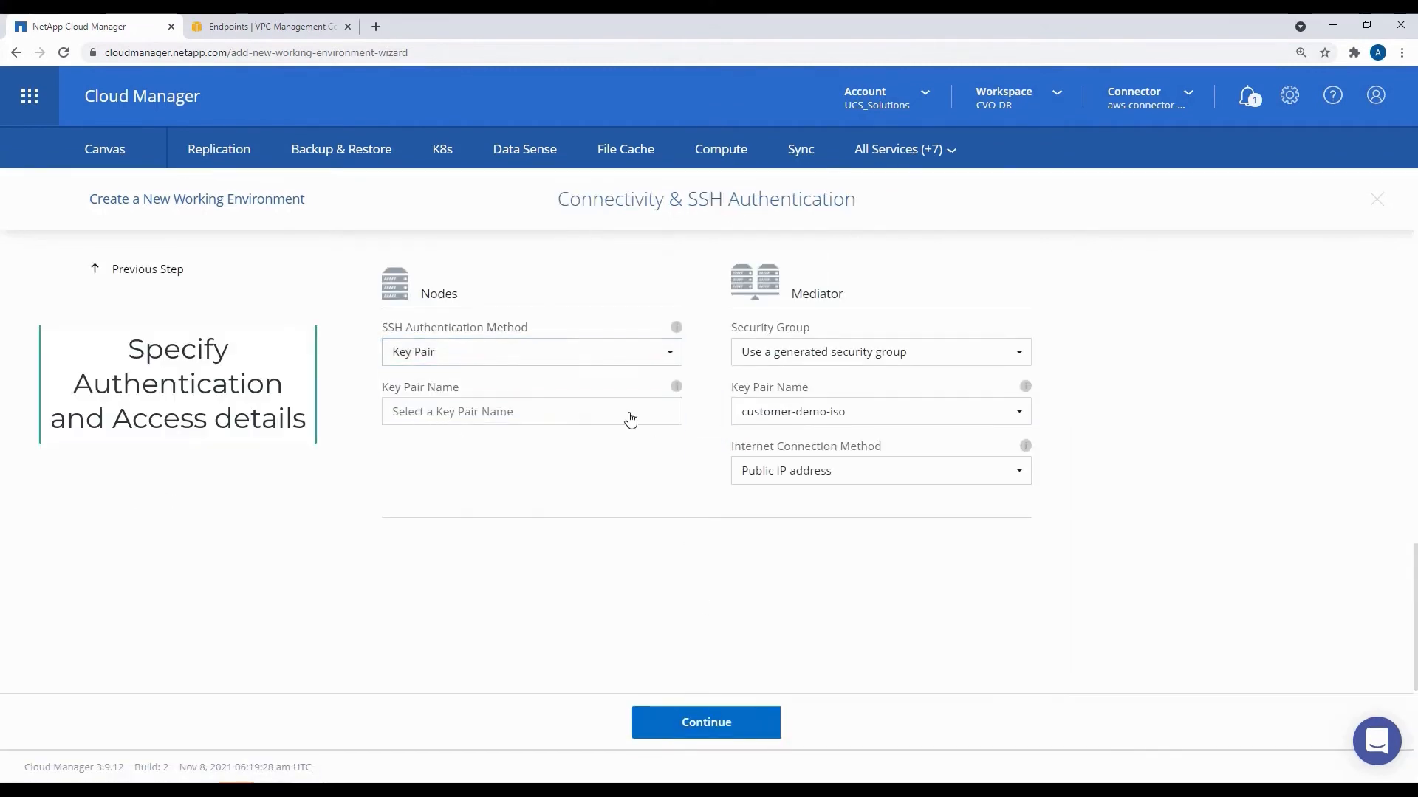
left_click(441, 502)
left_click(1016, 415)
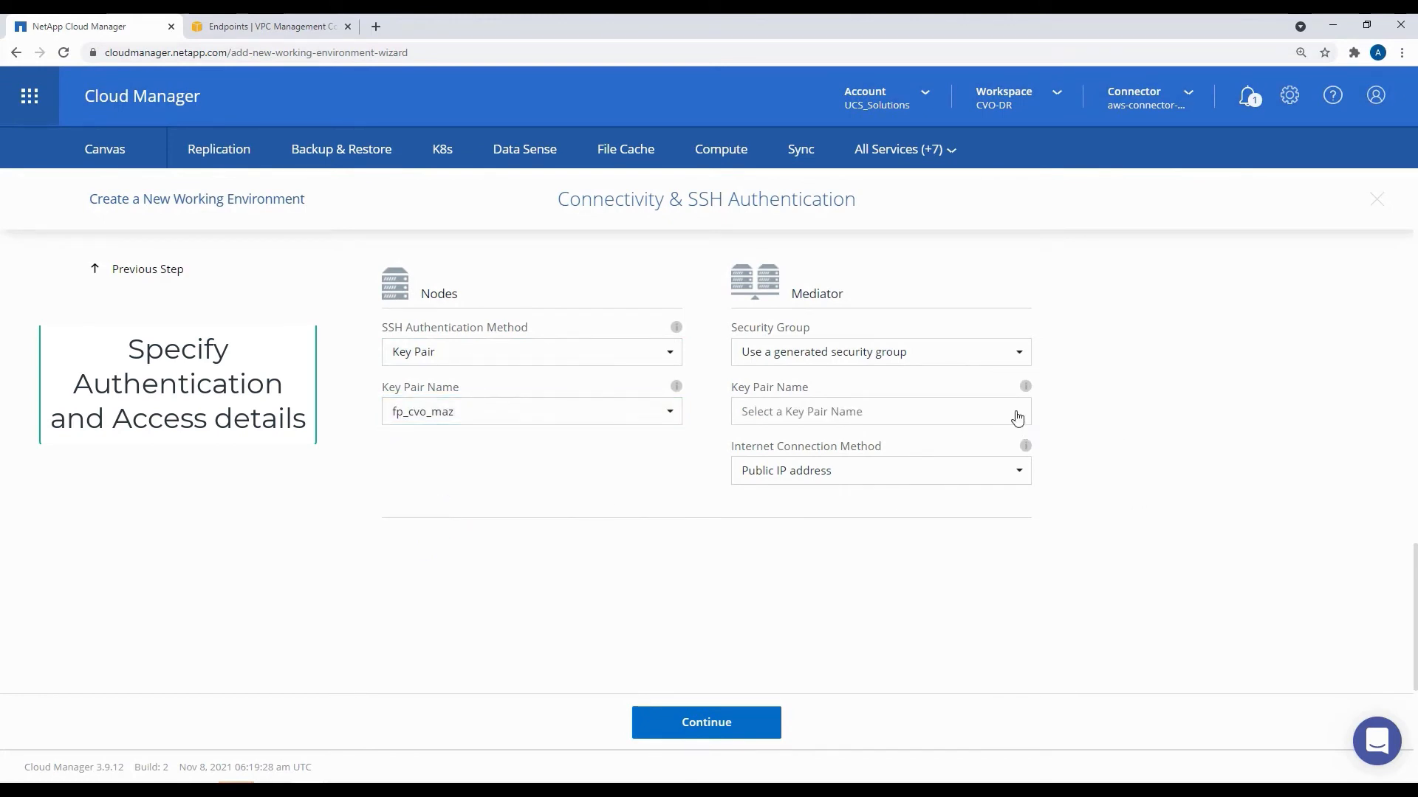
left_click(804, 503)
left_click(778, 739)
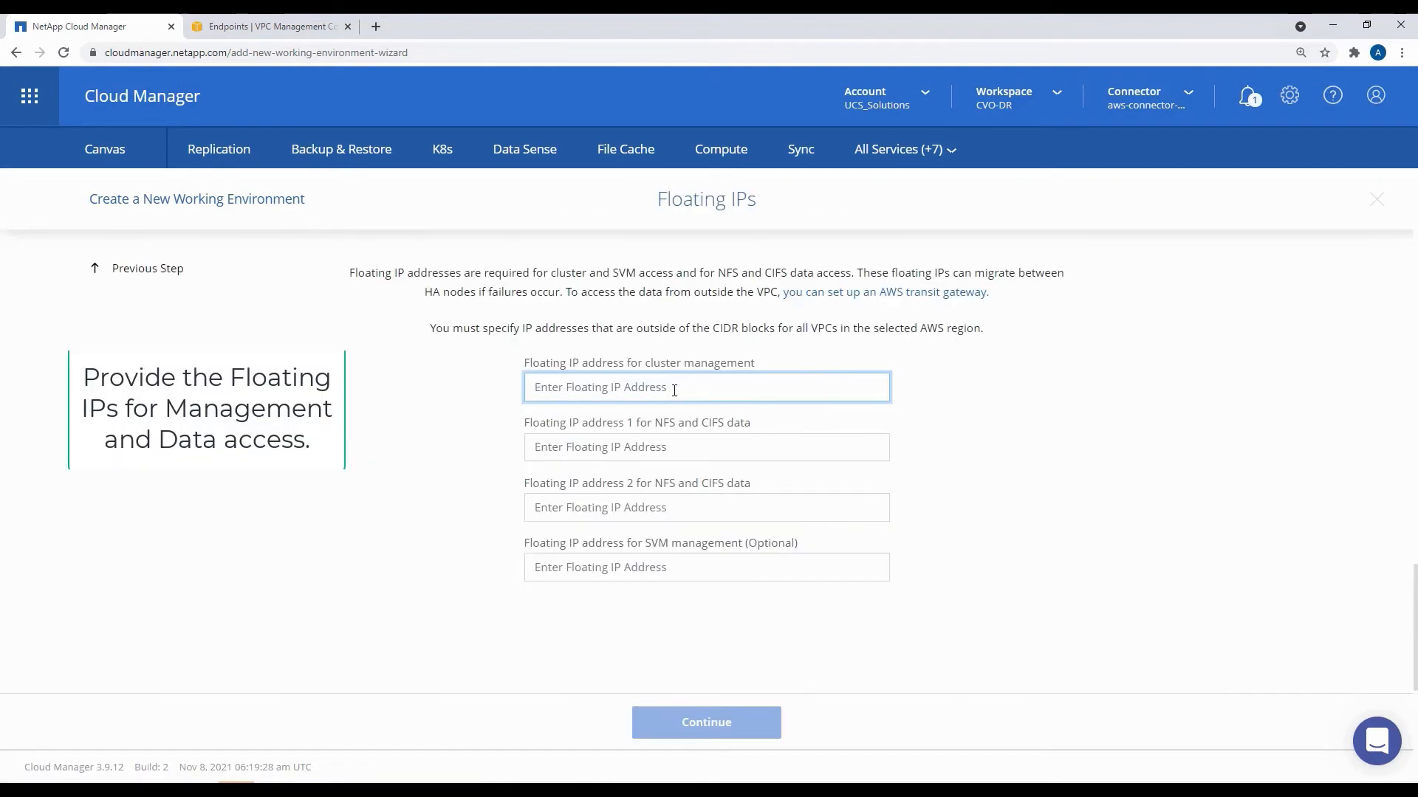
- Enter floating IPs 172.32.0.1 for cluster management, 172.32.0.3 and 172.32.0.4 for NFS and CIFS data, and 172.32.0.2 for SVM management
type("172.32.0.1")
left_click(680, 443)
type("172.32")
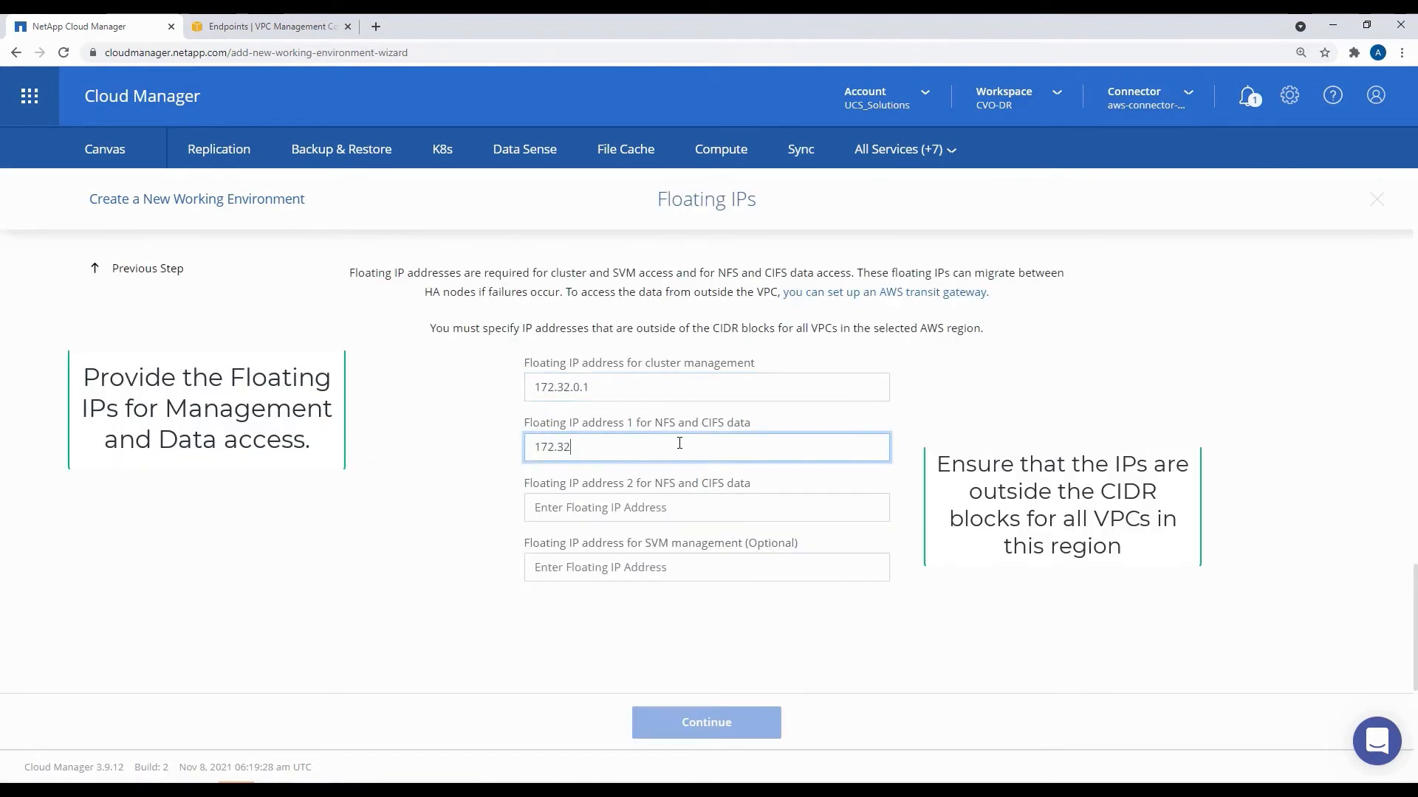
left_click(682, 499)
type("172.32.0.4")
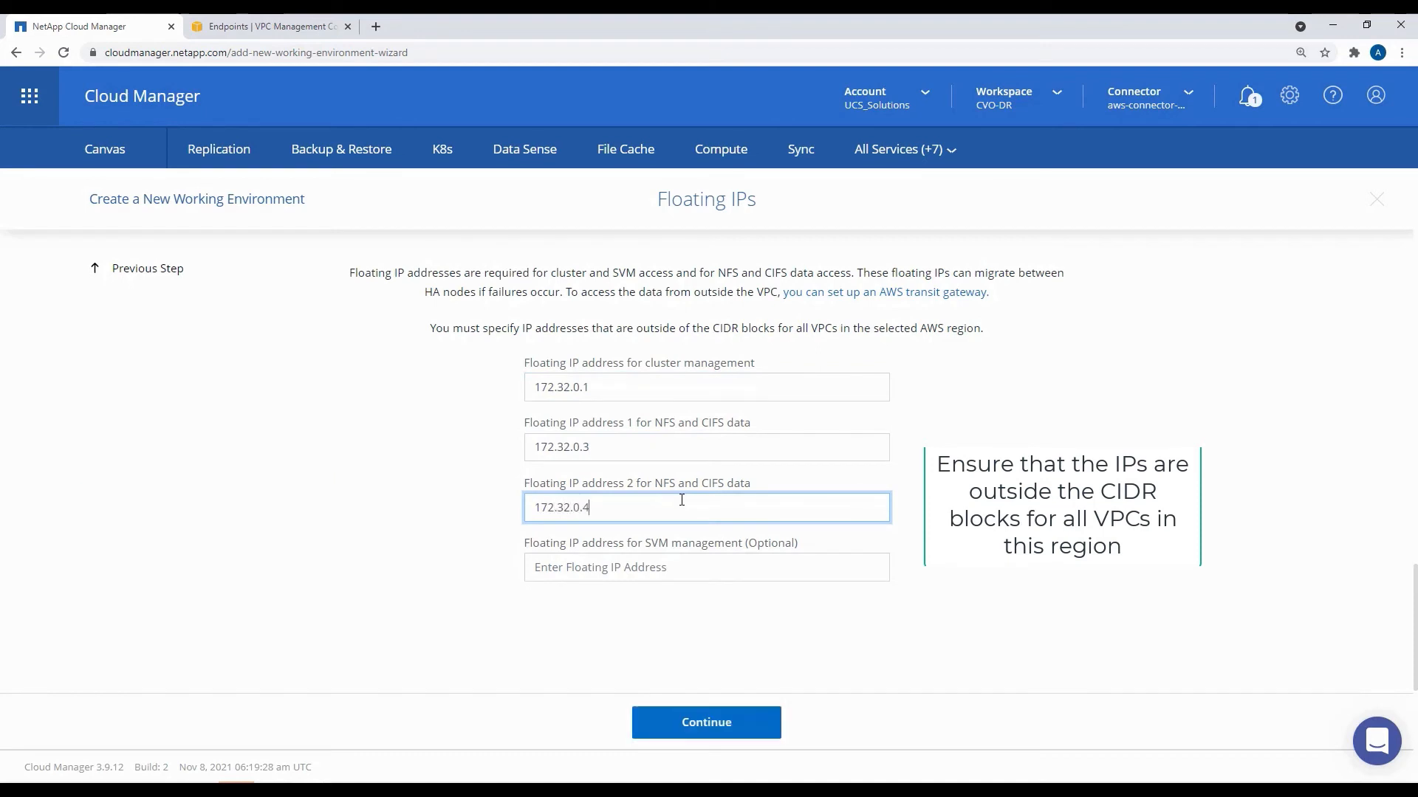
left_click(683, 570)
type("172.32.0.2")
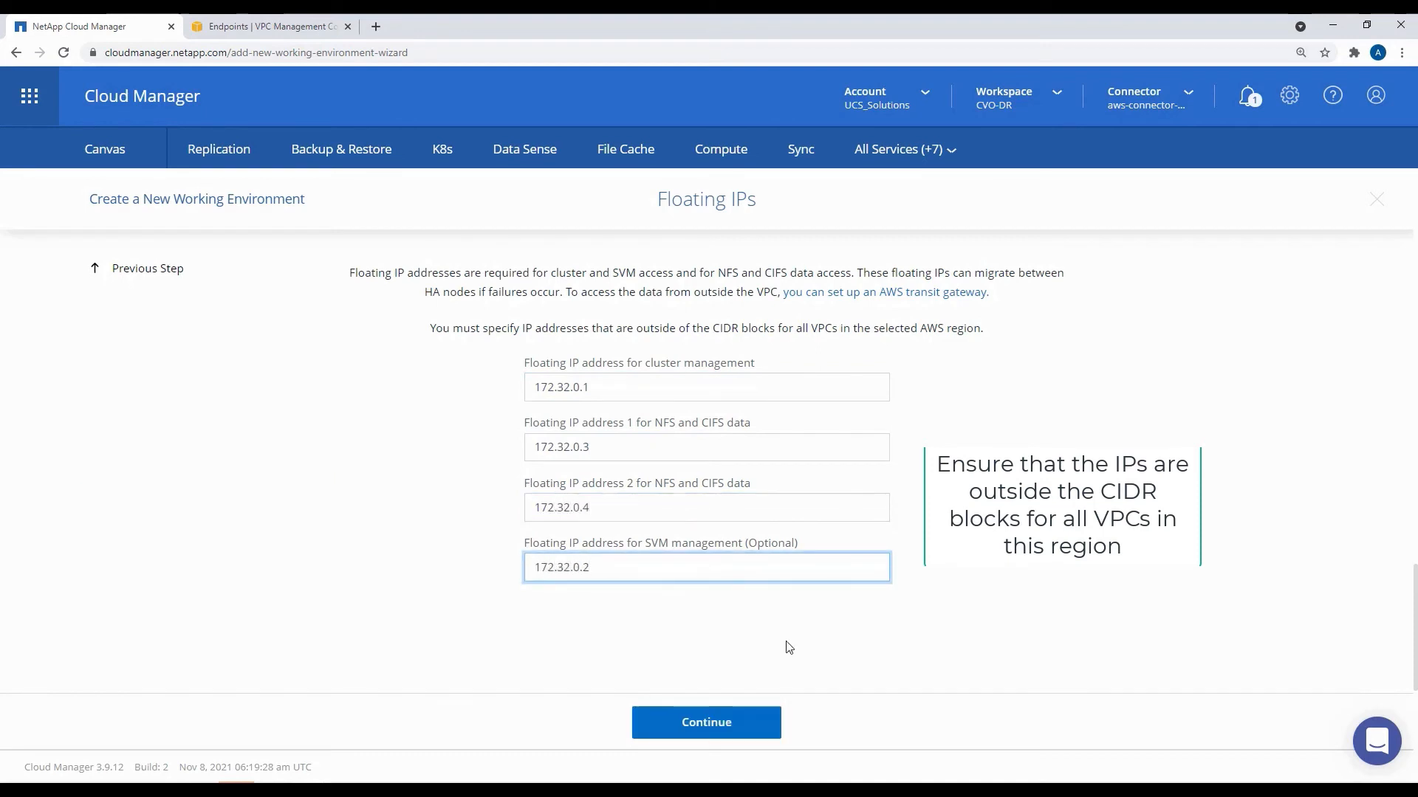
- Accept the floating IP addresses and keep the main route table rtb-5379f42d selected for the routes to them
left_click(787, 643)
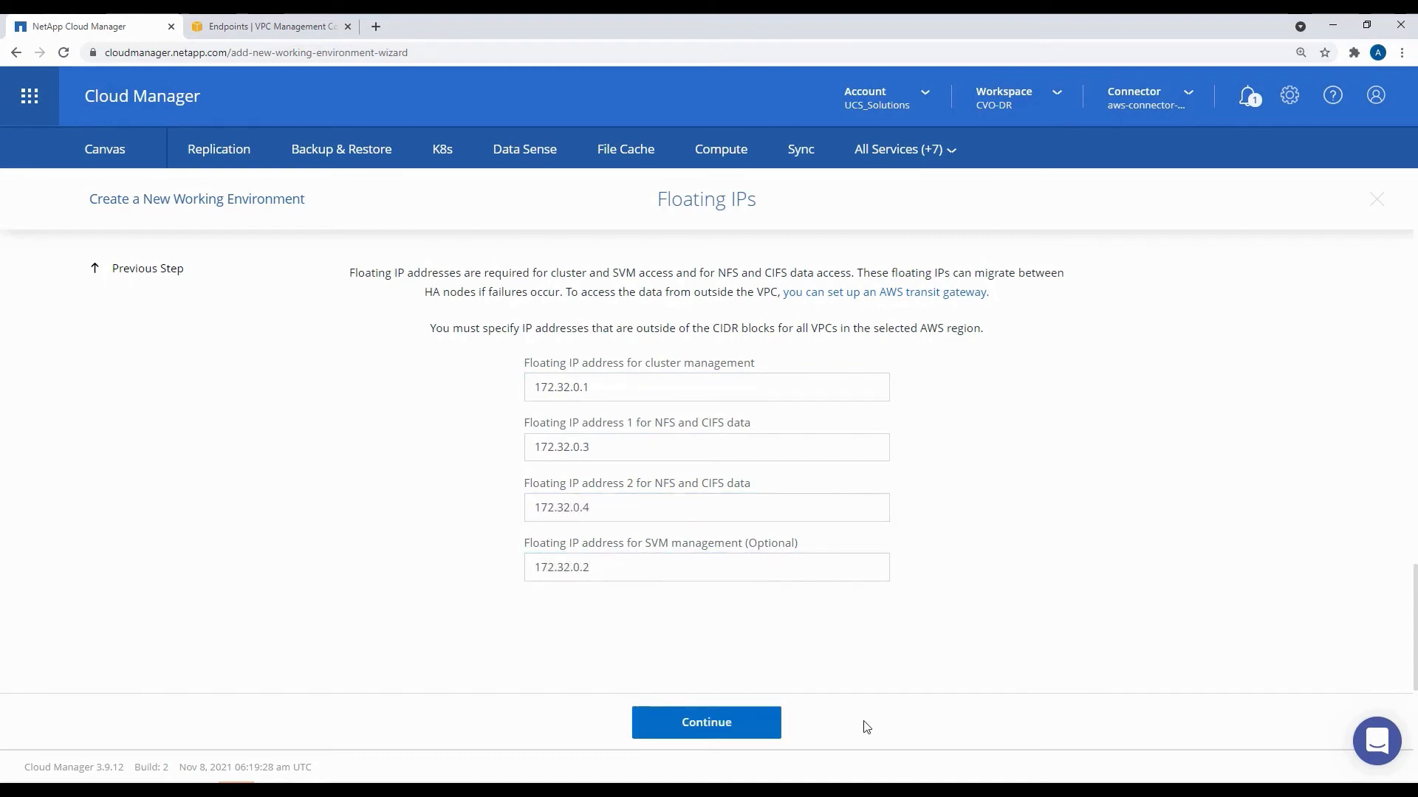
left_click(775, 740)
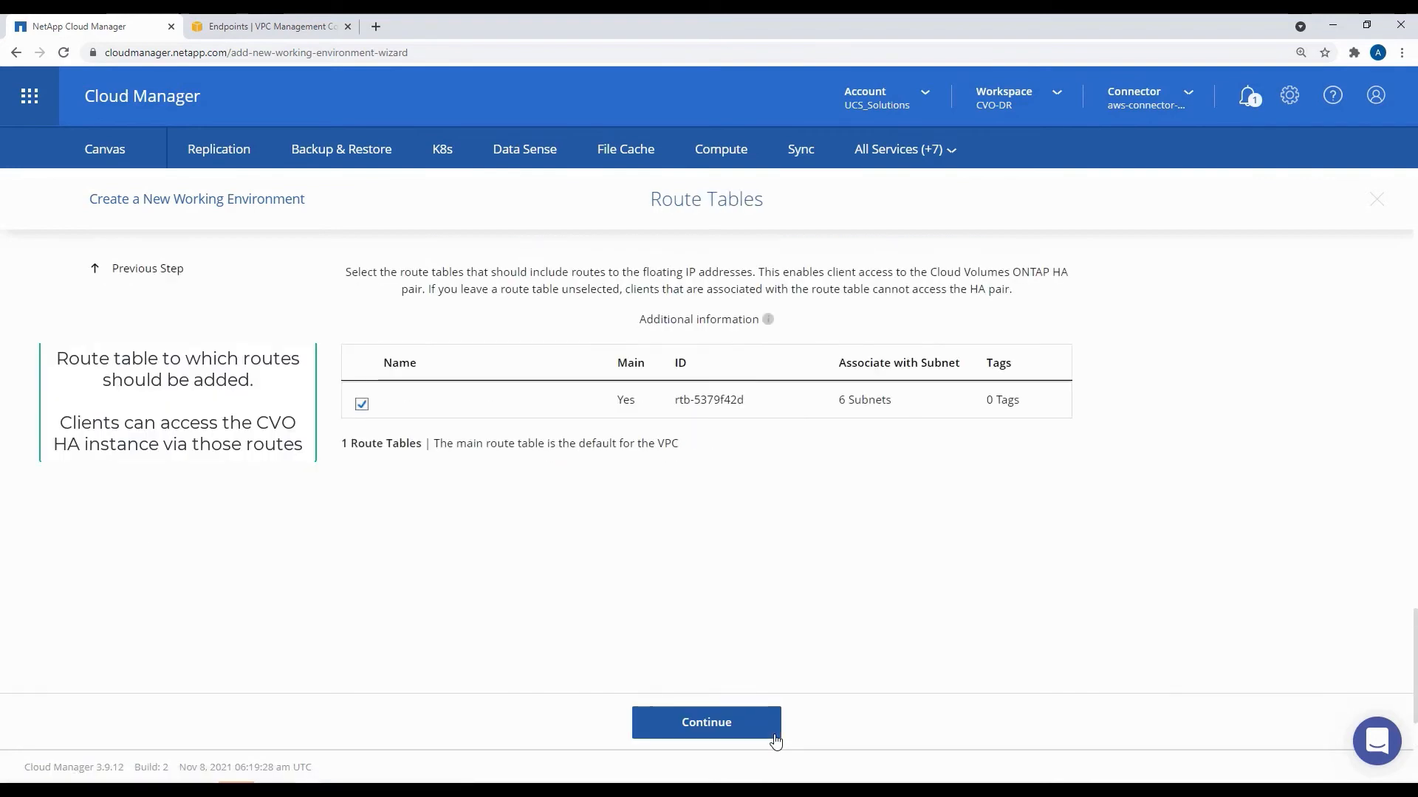
mouse_move(770, 327)
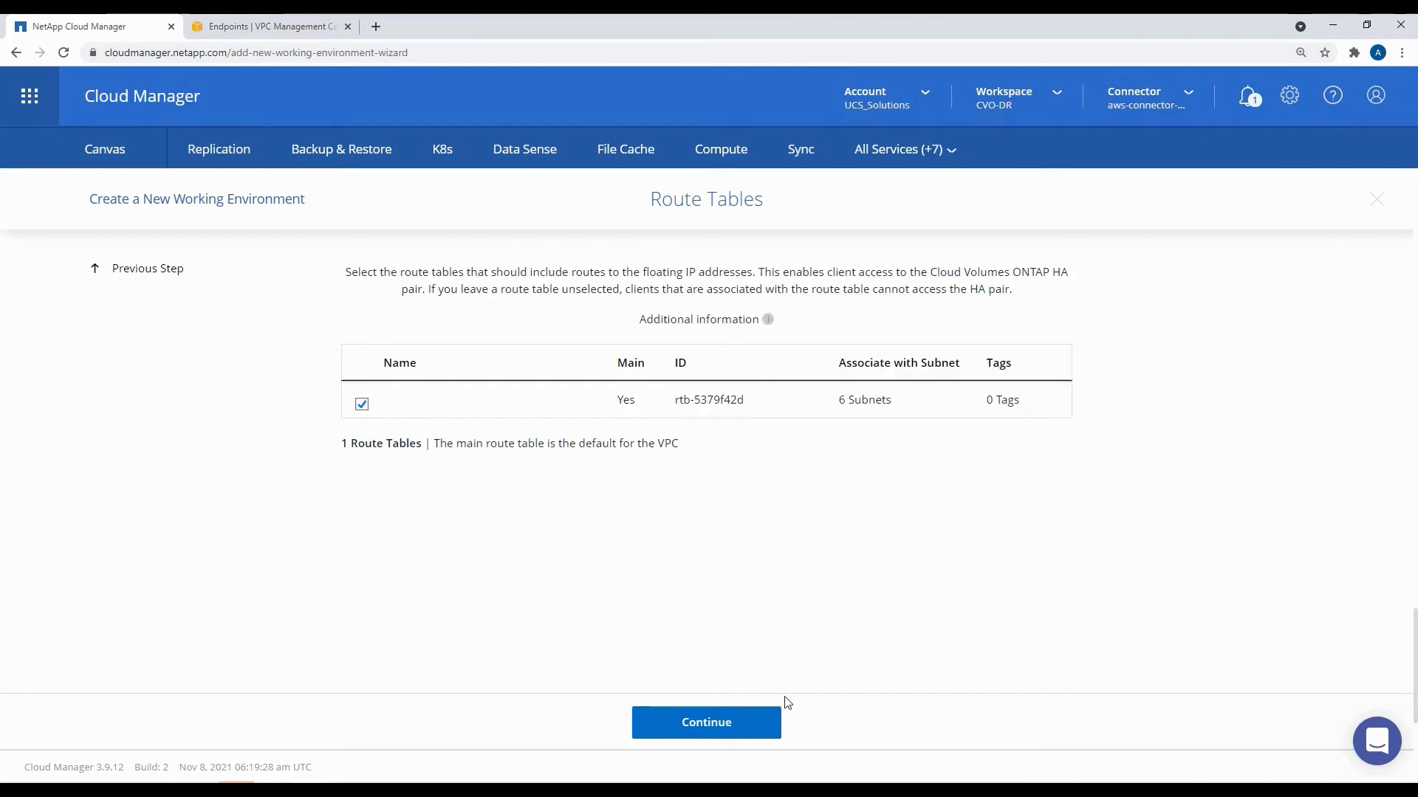
left_click(774, 738)
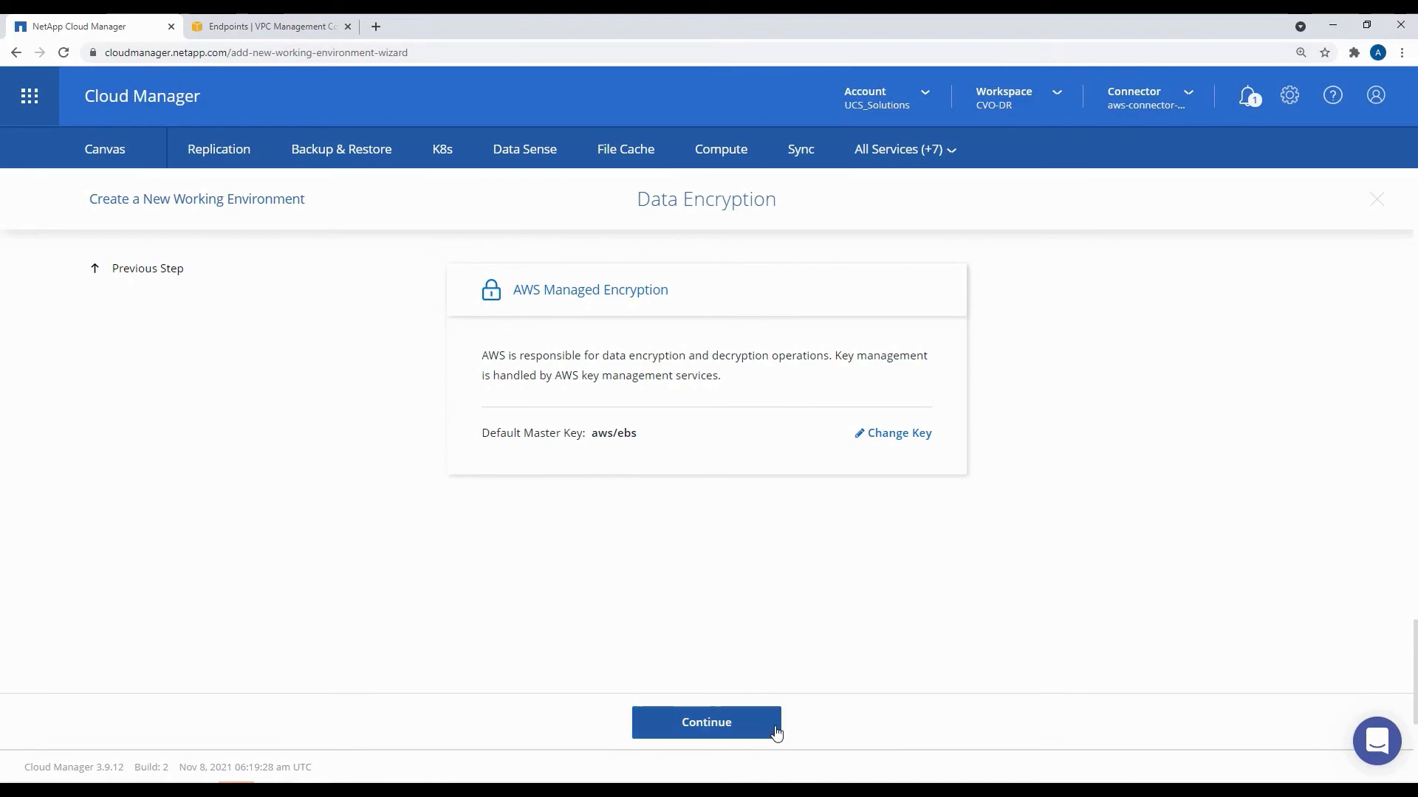
- Keep AWS managed encryption with the default master key and choose the Freemium (Up to 500GB) charging method
left_click(775, 736)
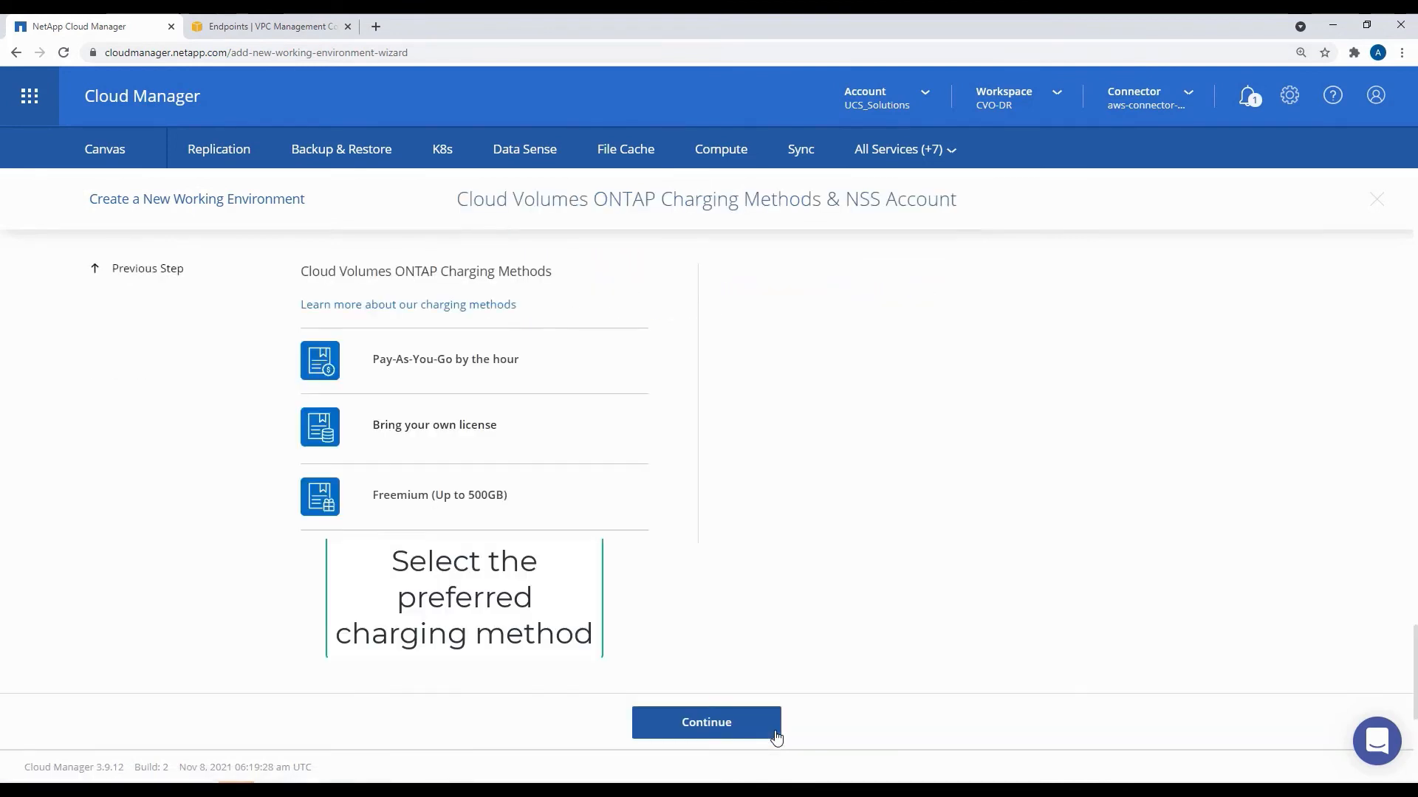
left_click(363, 496)
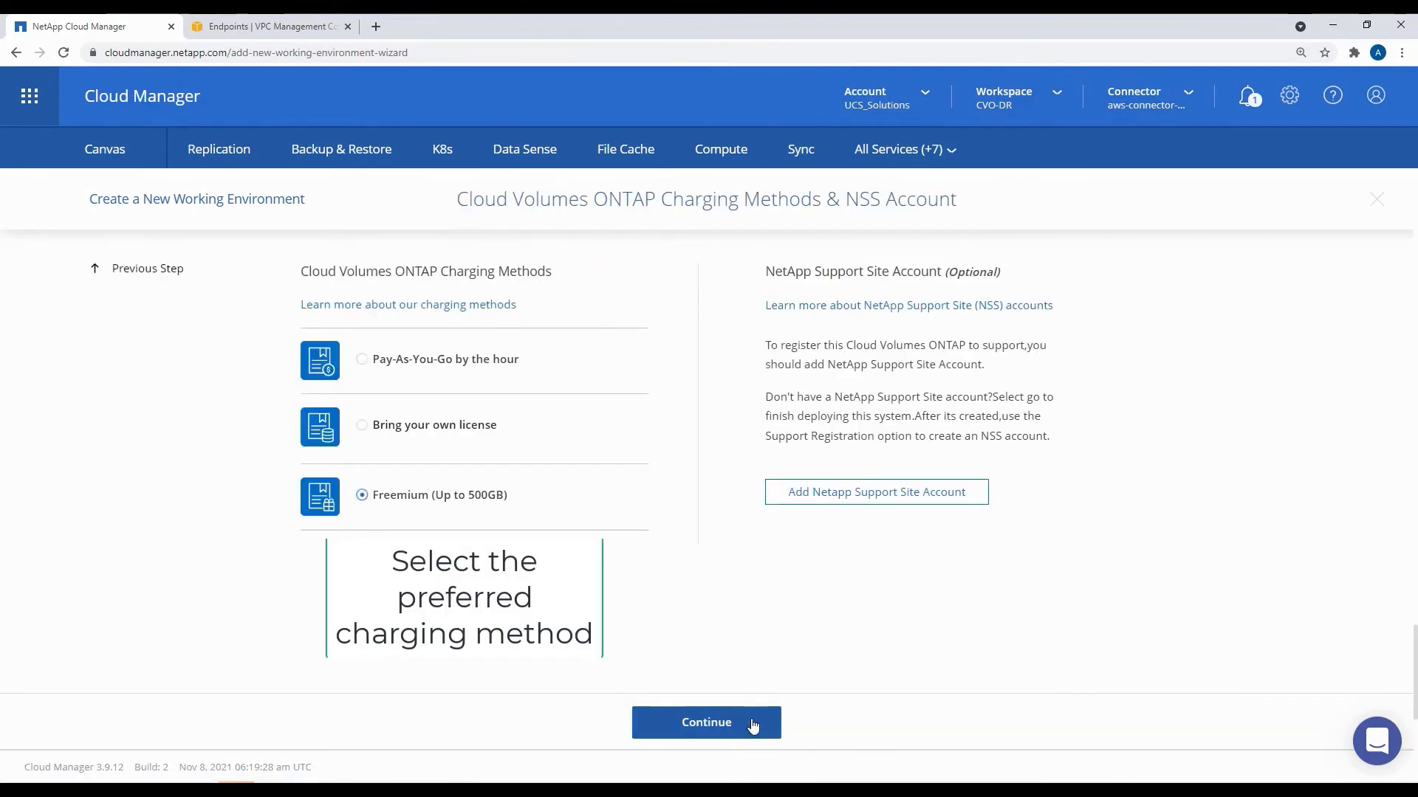
left_click(773, 738)
- Compare the settings of the preconfigured packages and choose POC and small workloads
mouse_move(409, 523)
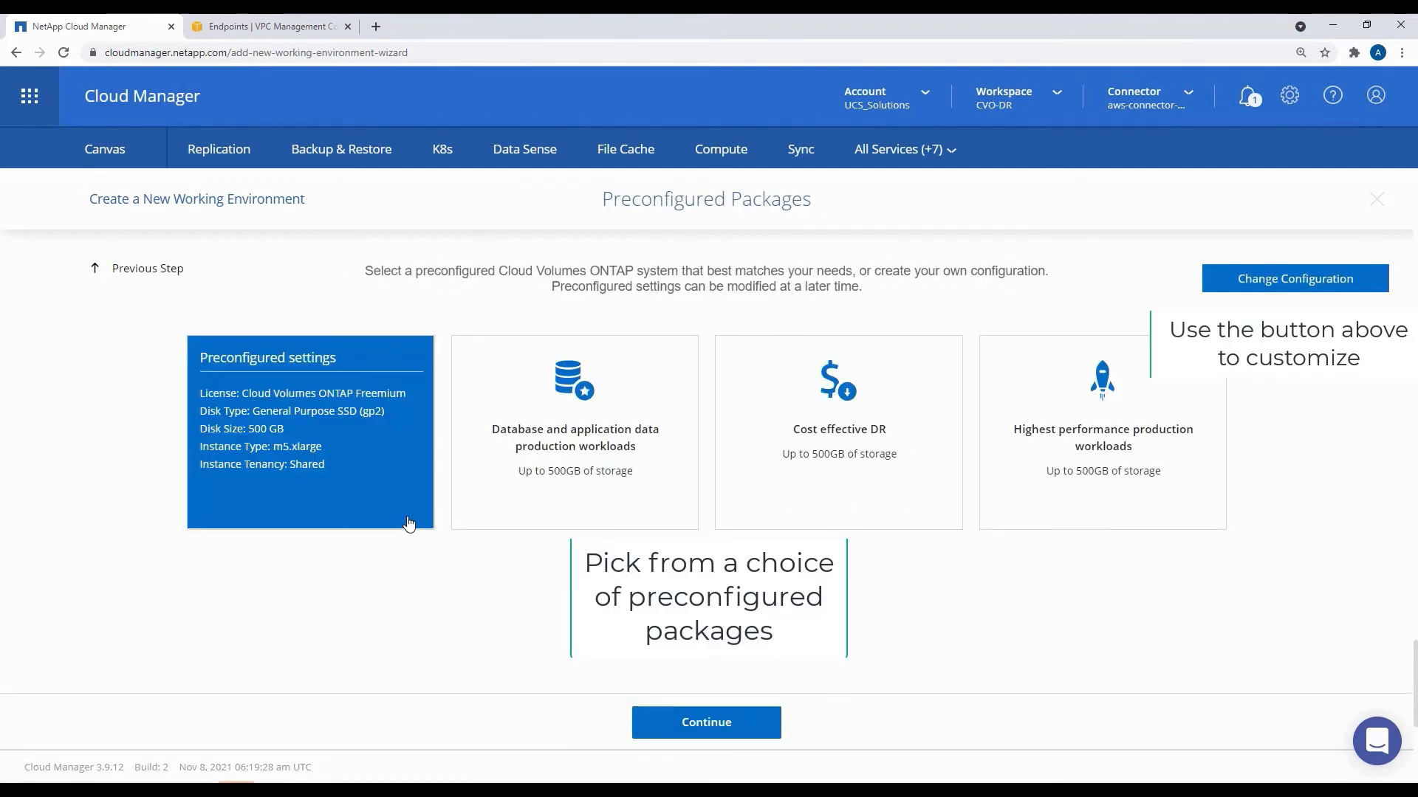
mouse_move(685, 526)
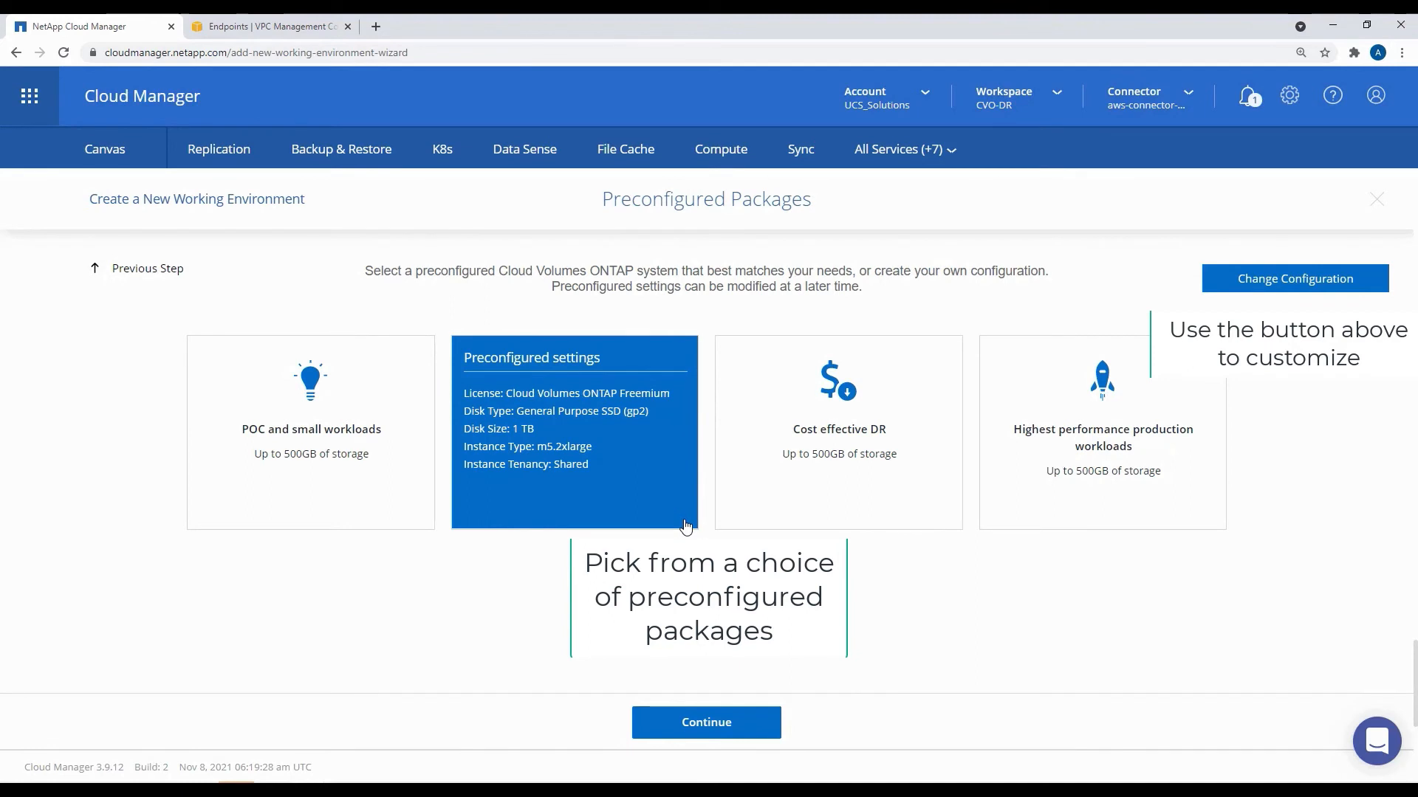
mouse_move(918, 528)
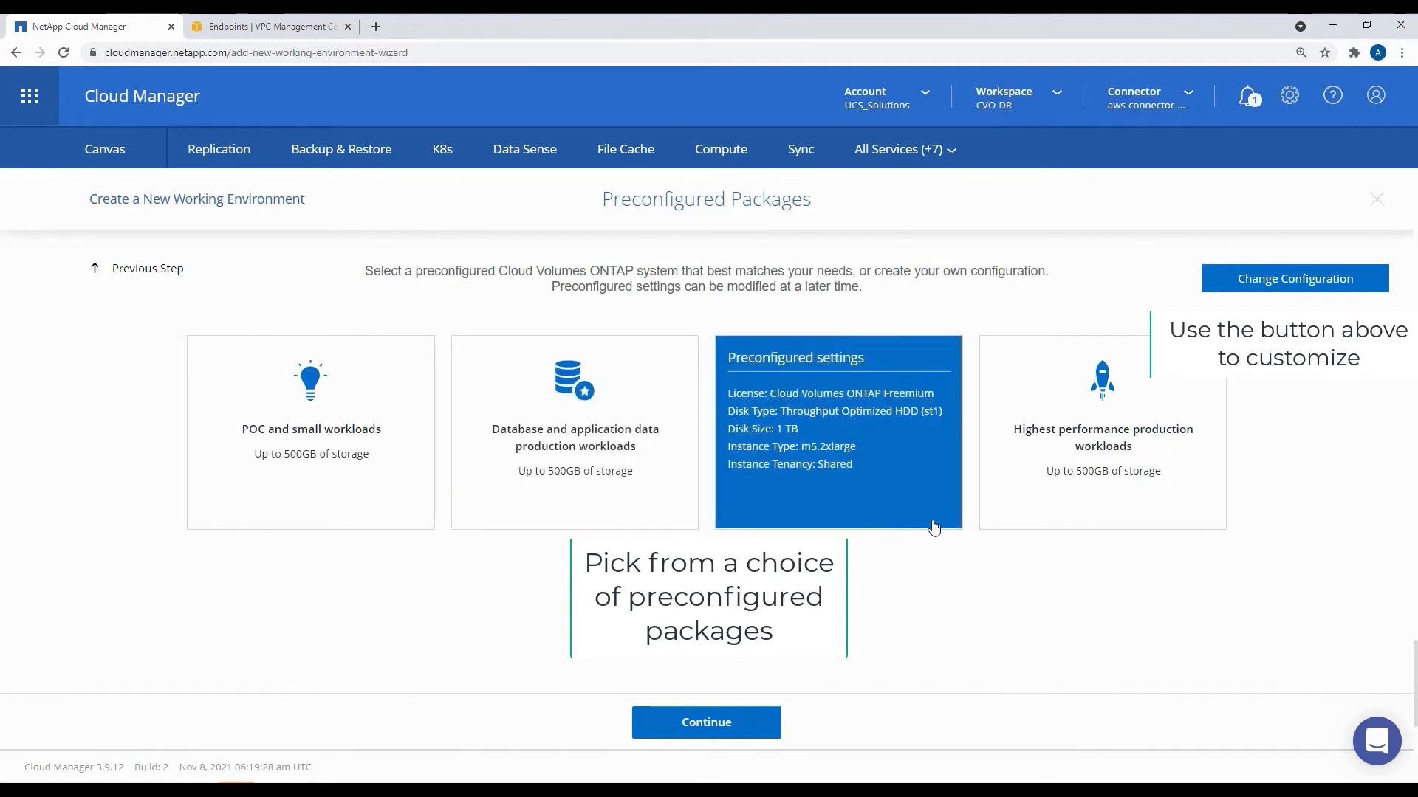
mouse_move(1165, 528)
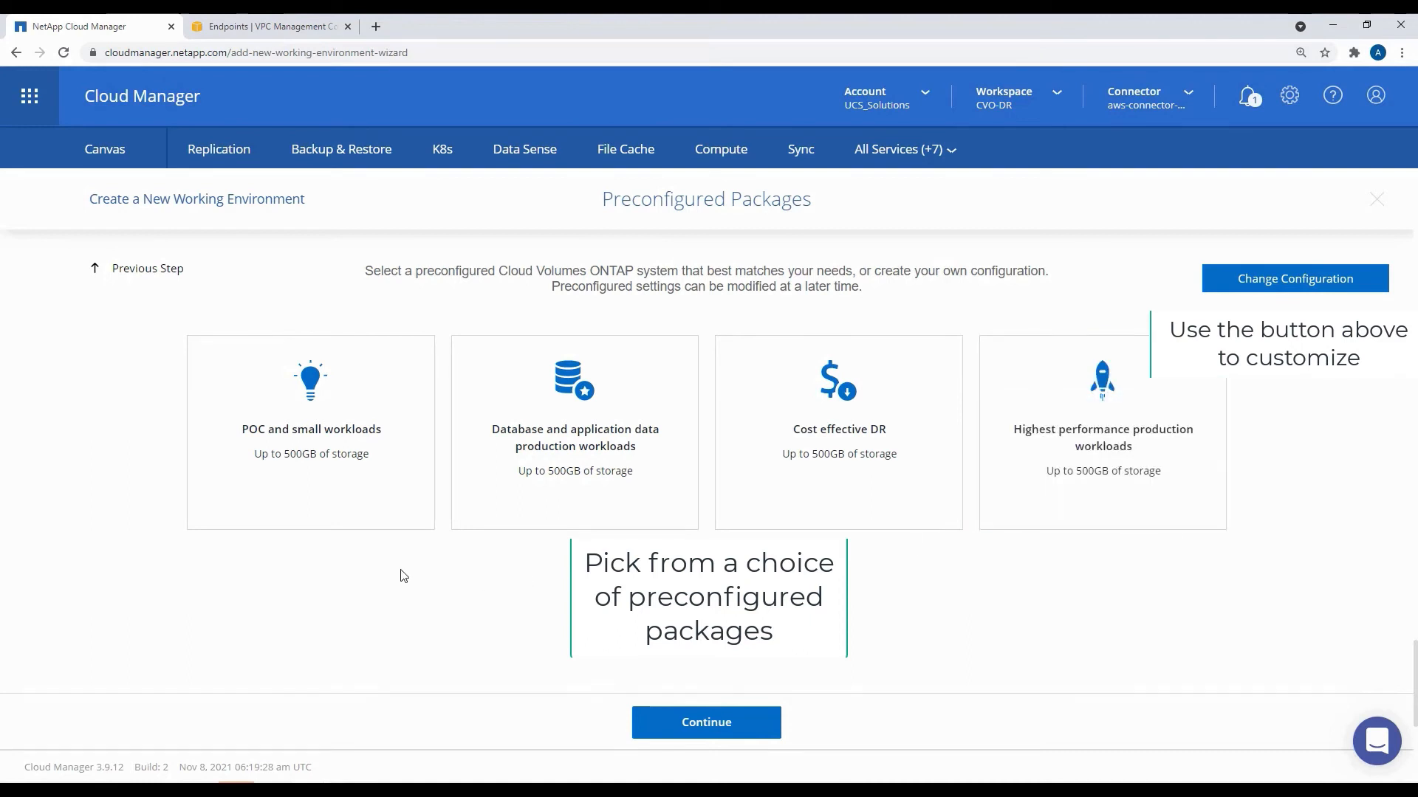
left_click(322, 466)
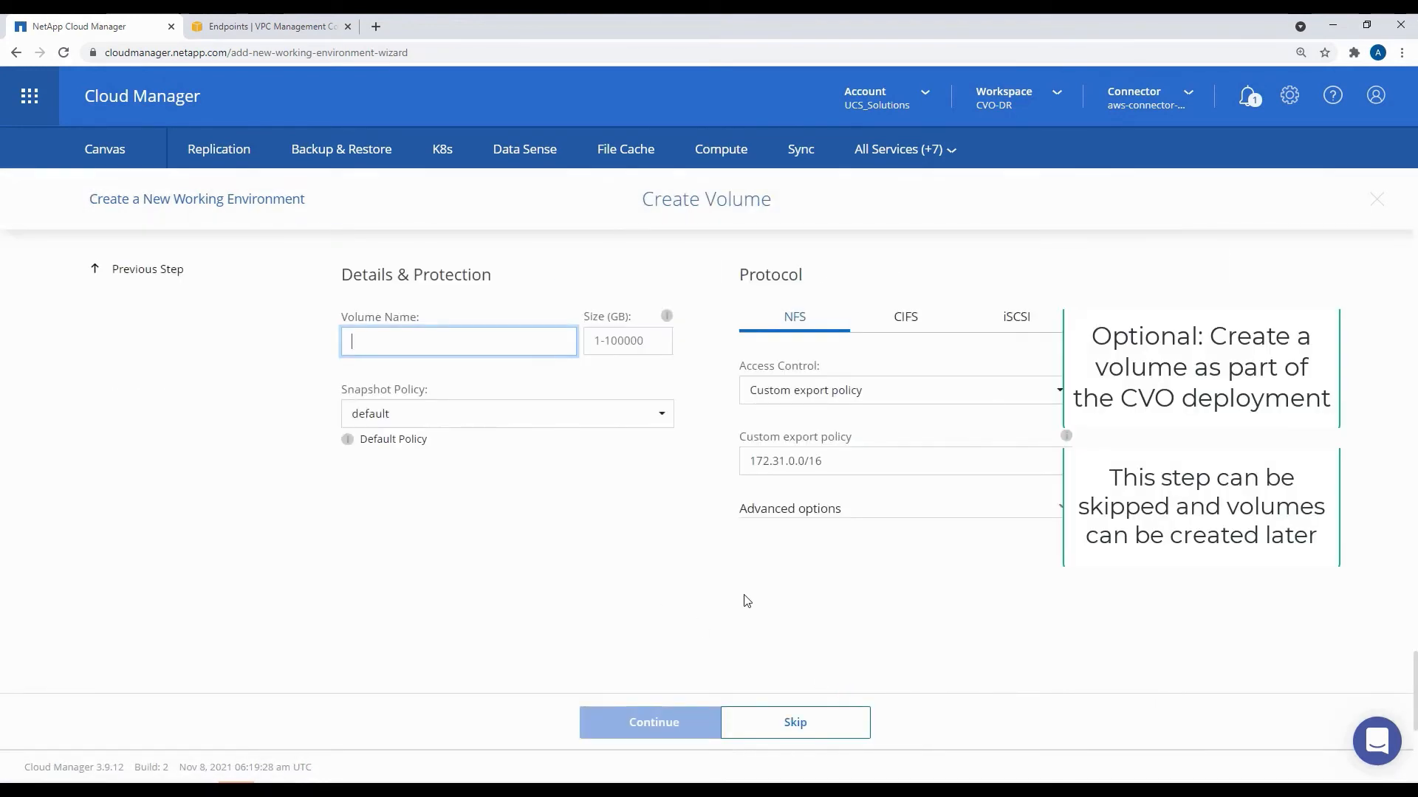
- Skip creating a volume and accept both acknowledgements about support registration and AWS resource allocation
left_click(854, 735)
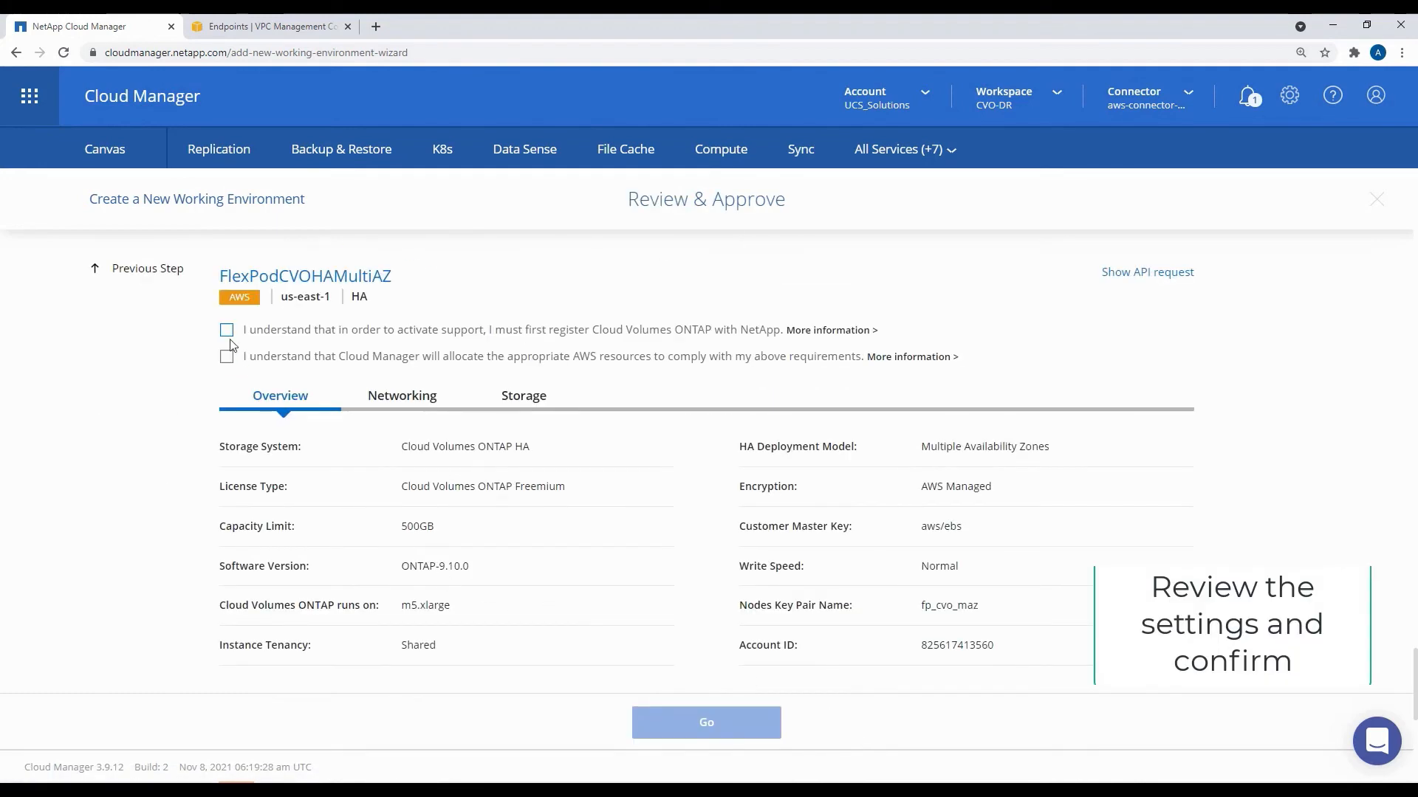
left_click(227, 330)
left_click(226, 357)
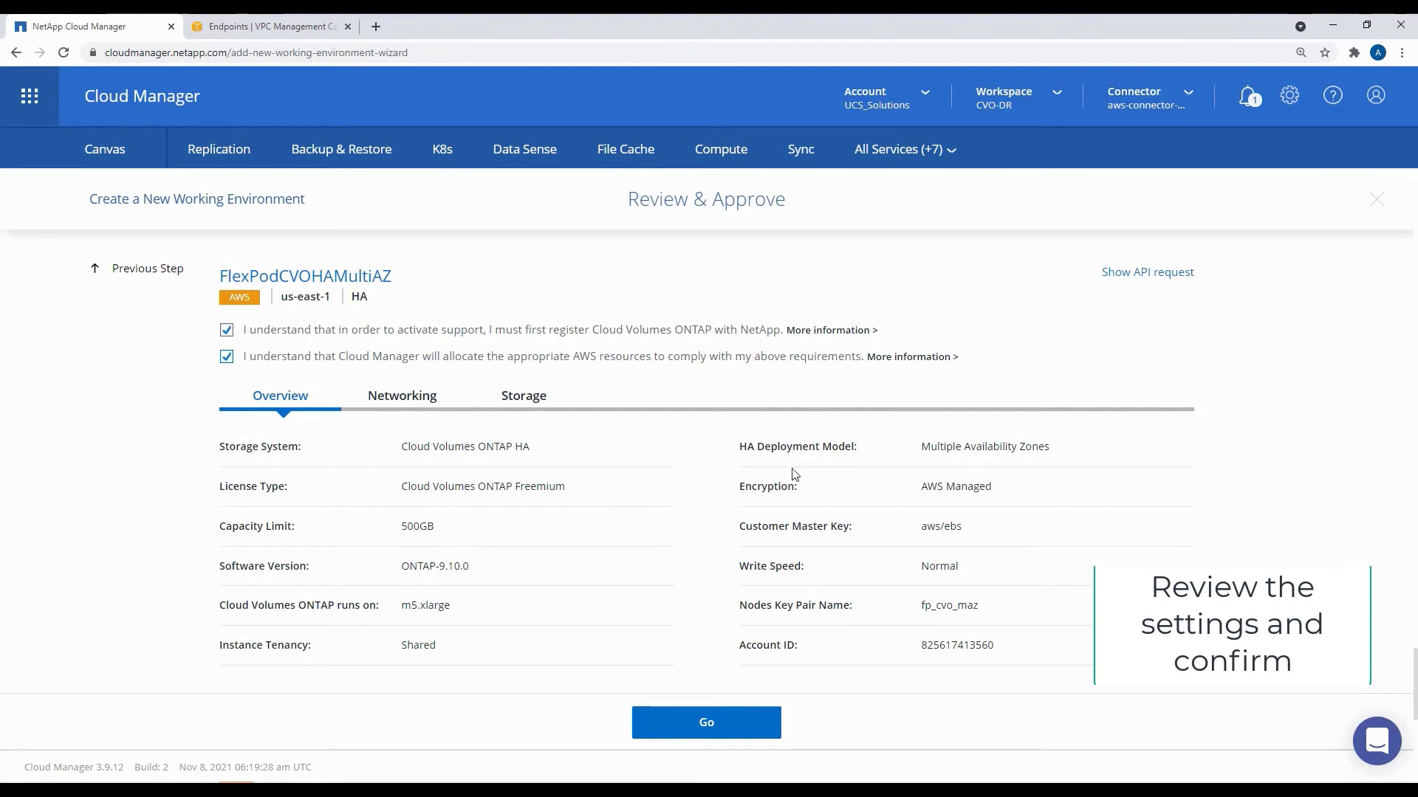
- Review the networking and storage settings of FlexPodCVOHAMultiAZ and start its deployment
left_click(391, 412)
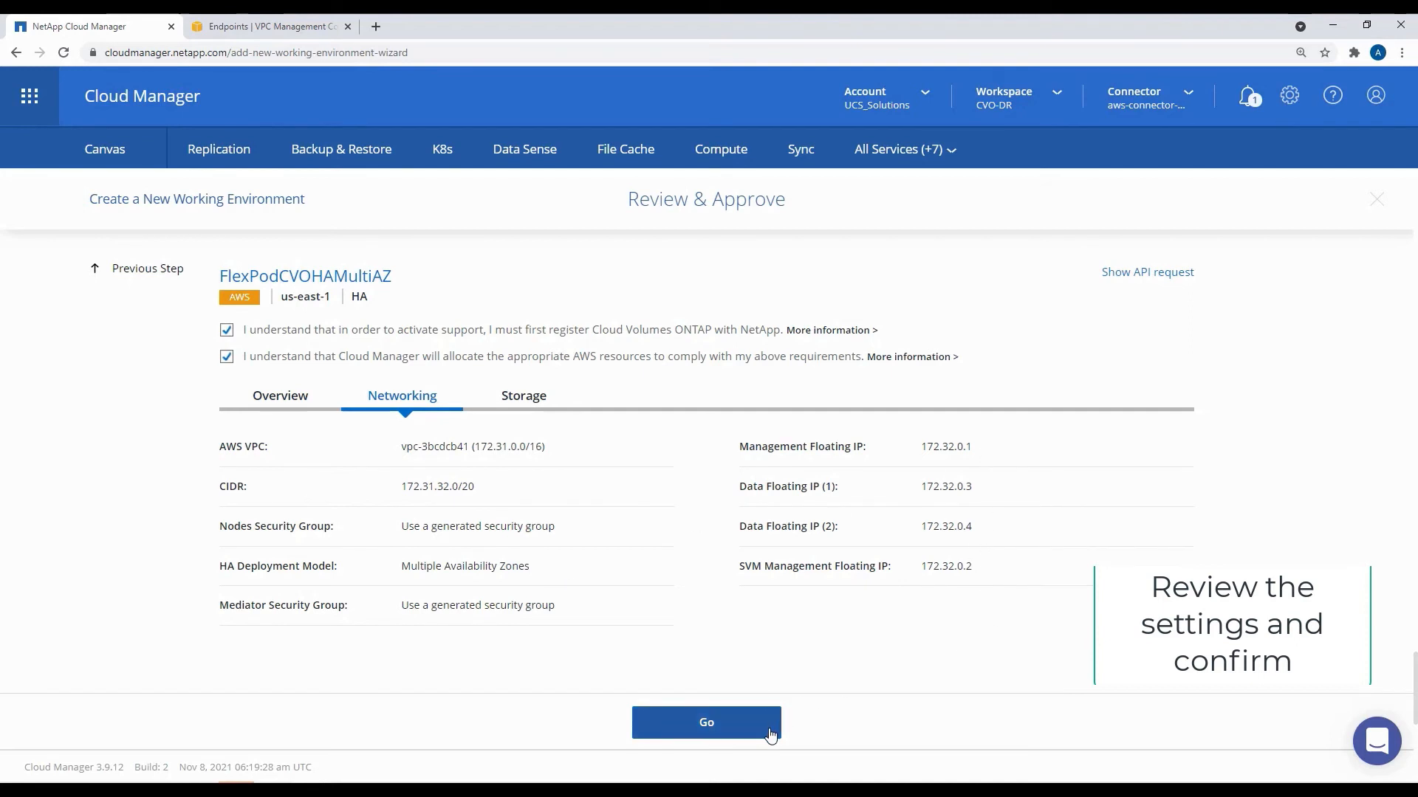
left_click(538, 402)
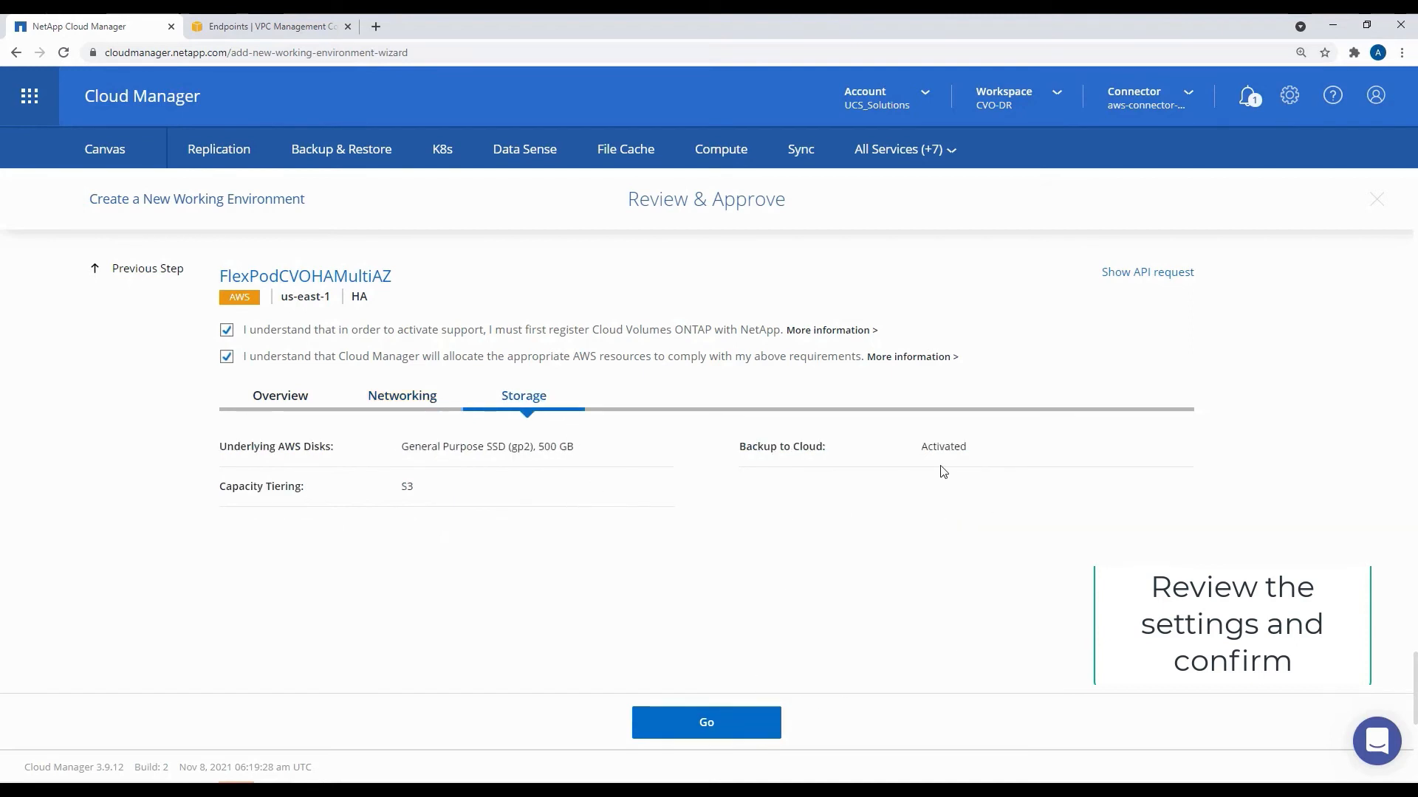
left_click(768, 729)
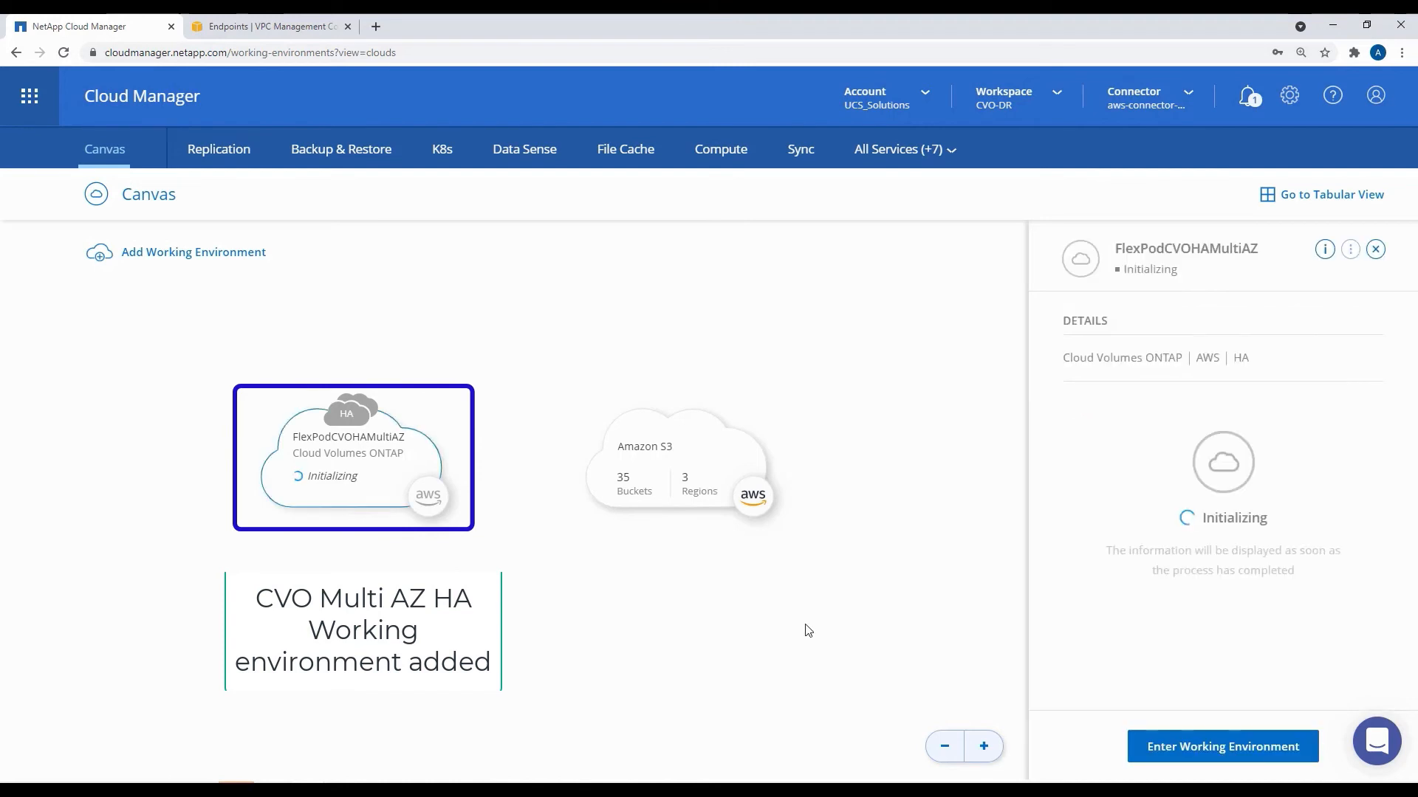
- Enter the FlexPodCVOHAMultiAZ working environment and open the Timeline service to follow its deployment
left_click(1300, 758)
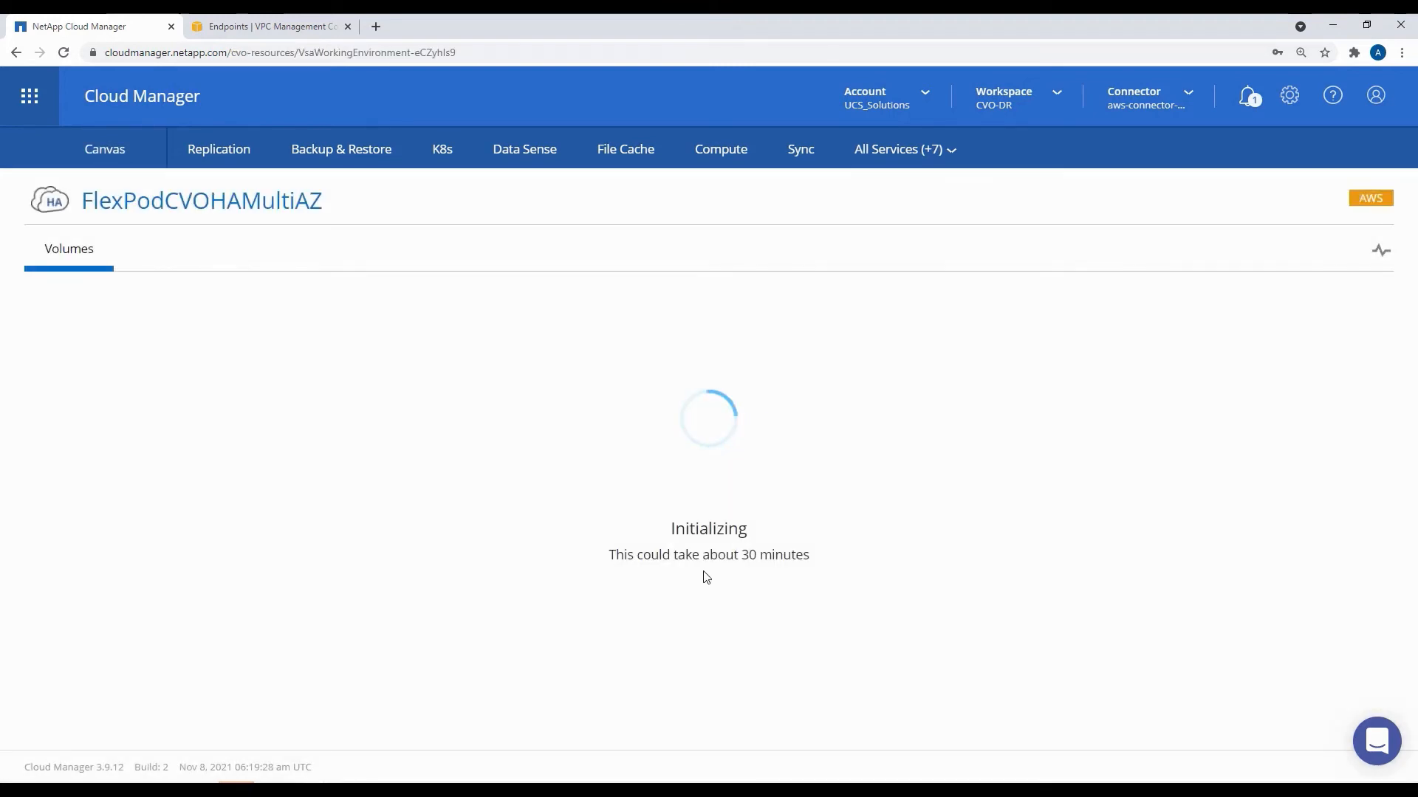
left_click(948, 149)
left_click(950, 272)
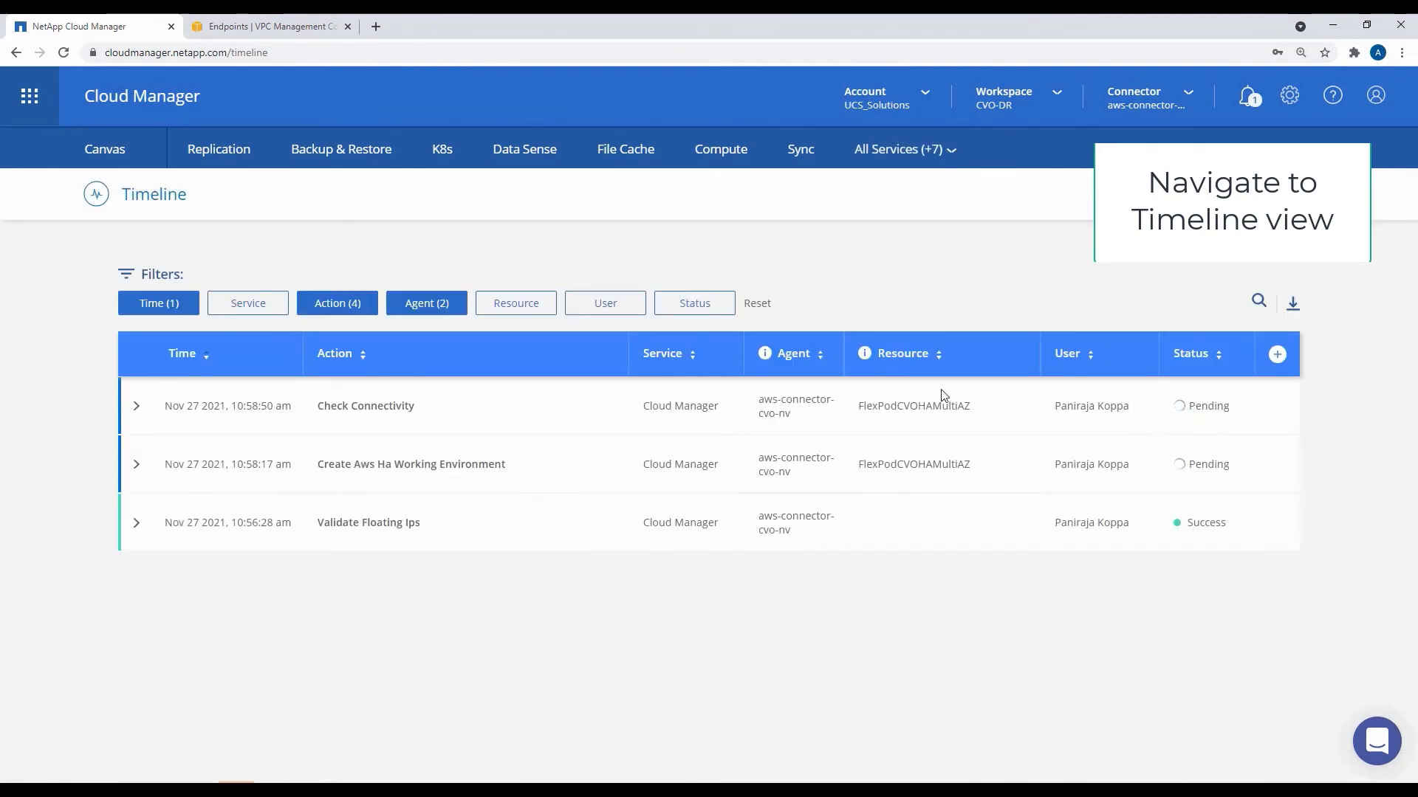
- Examine the Validate Floating Ips sub-actions and the response details of Describe VPCs
left_click(137, 524)
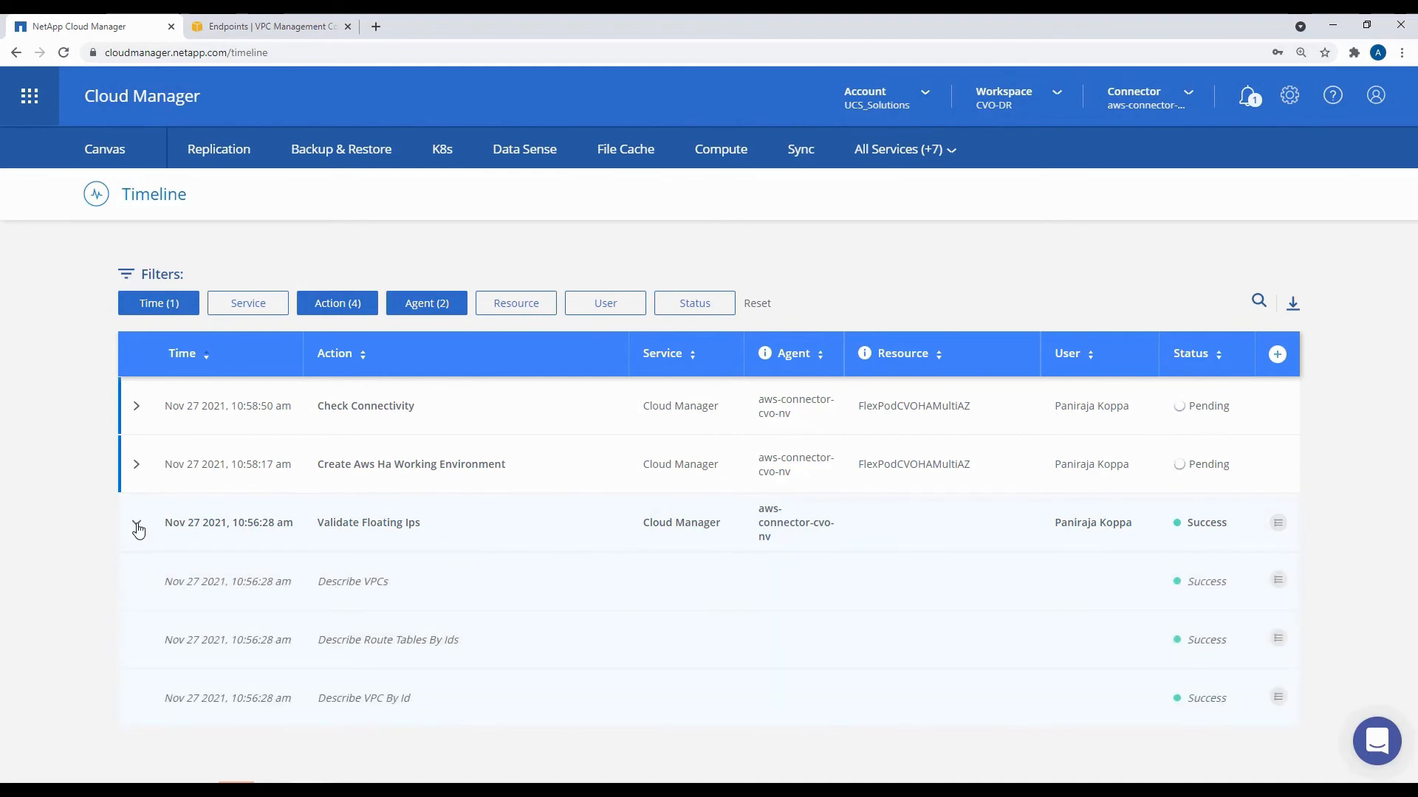
left_click(1278, 579)
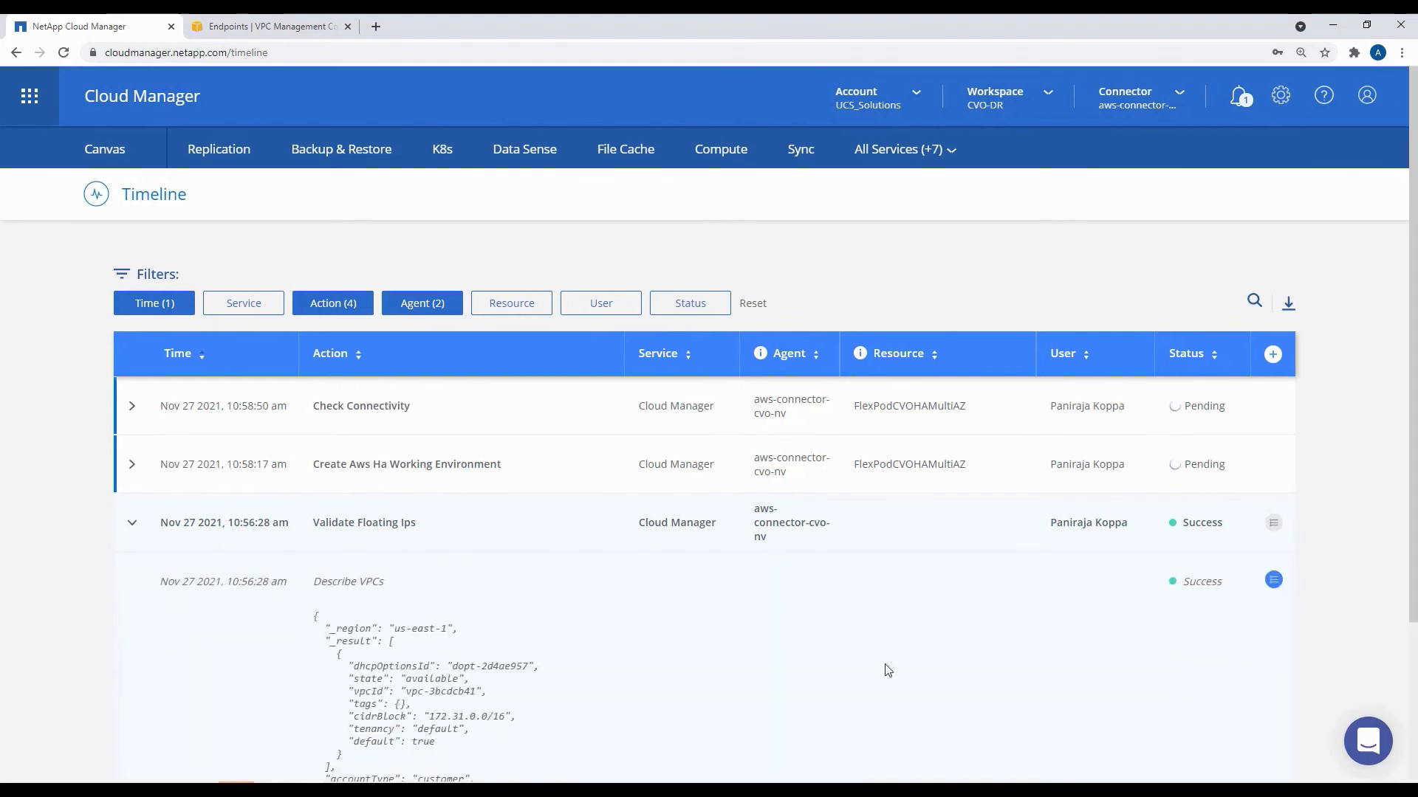
scroll(1276, 511, "down", 1)
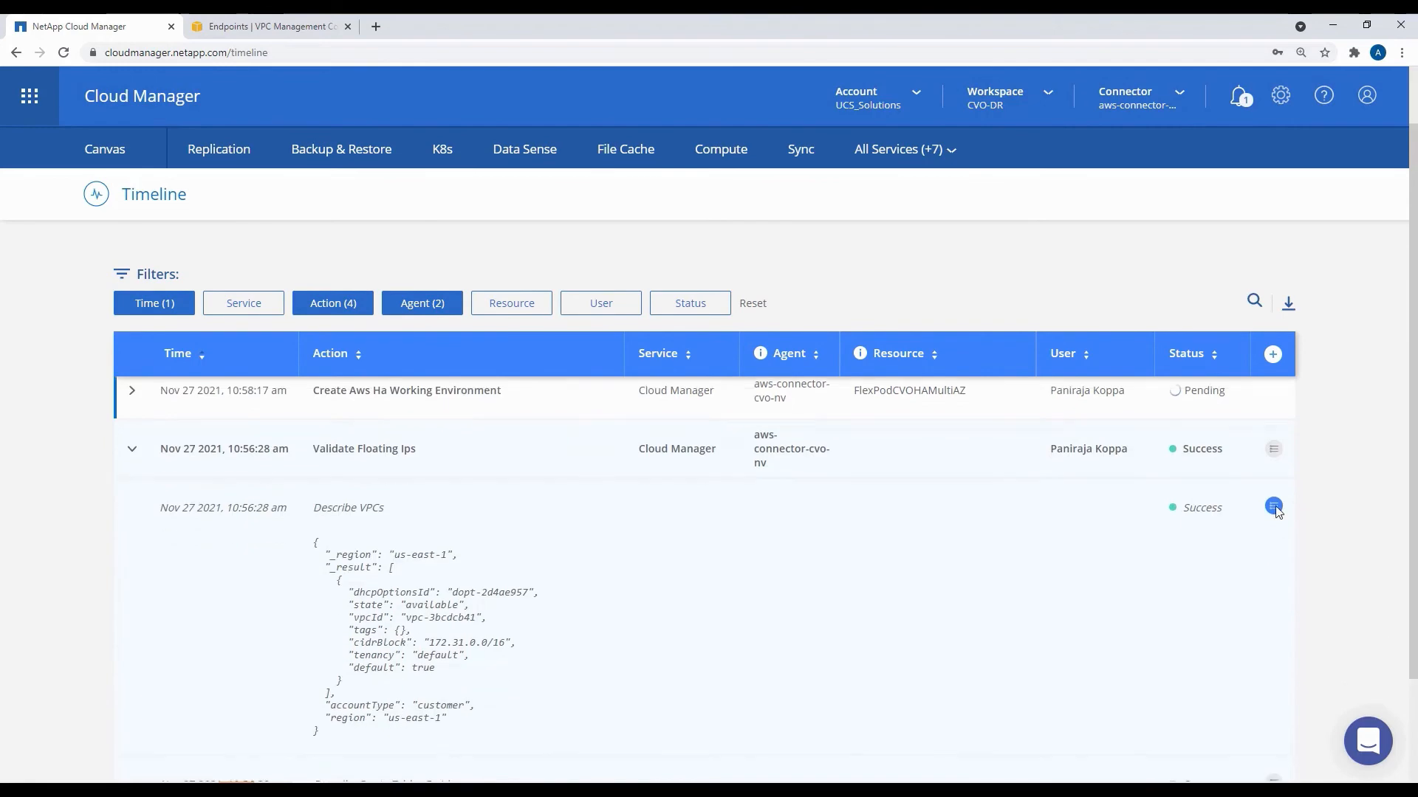
scroll(1276, 510, "down", 2)
scroll(1275, 509, "up", 3)
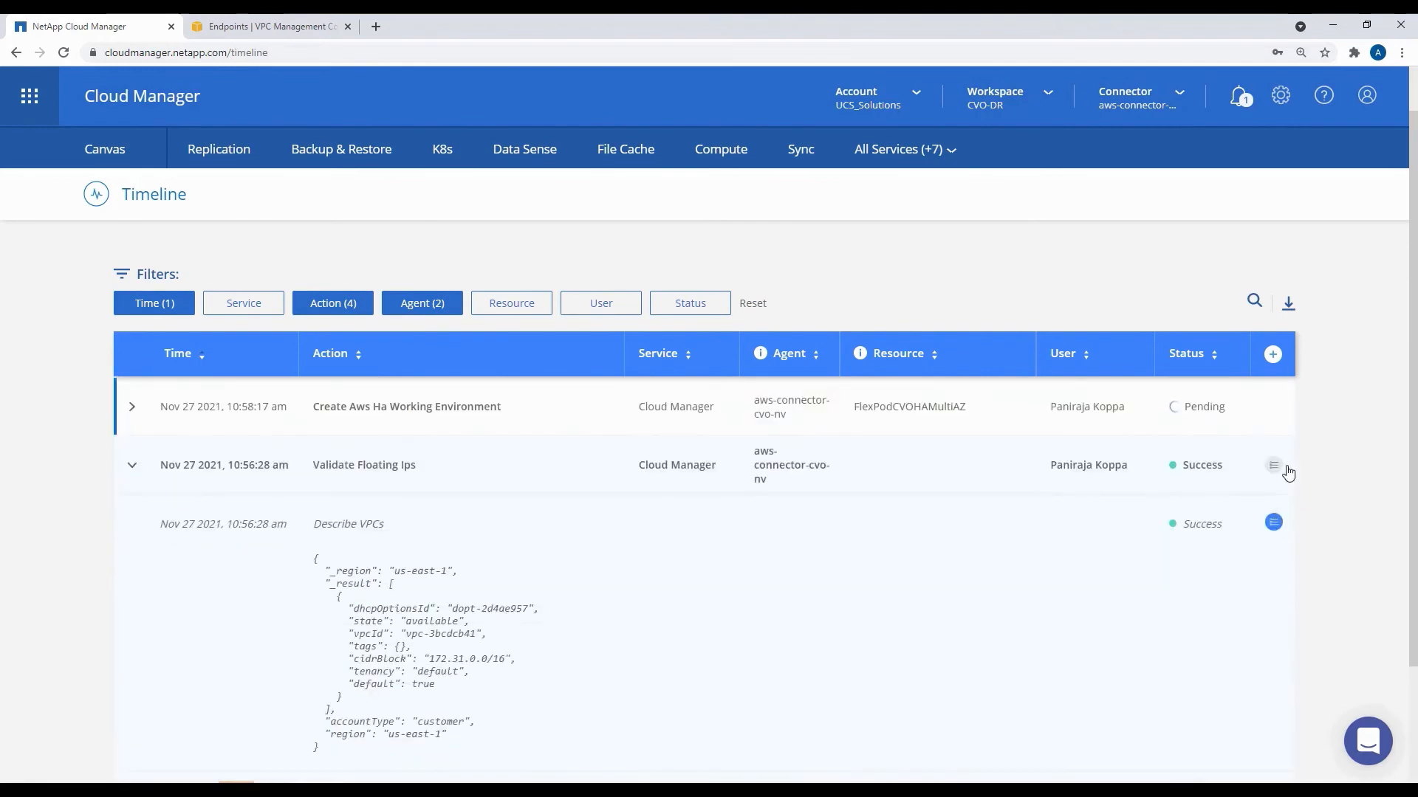
left_click(1273, 524)
- Examine the sub-actions of Check Connectivity, then collapse it and the Validate Floating Ips entry
left_click(133, 406)
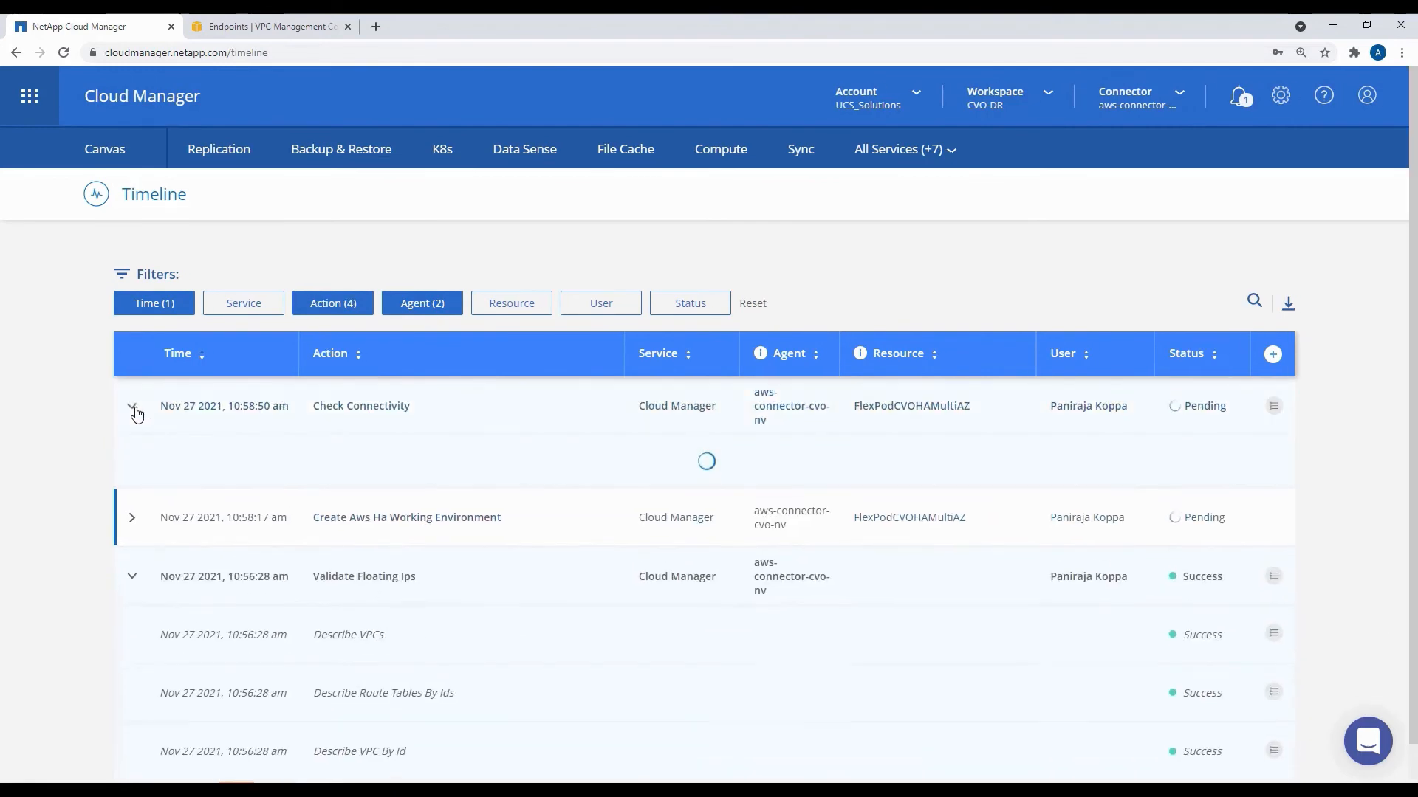
scroll(146, 448, "down", 1)
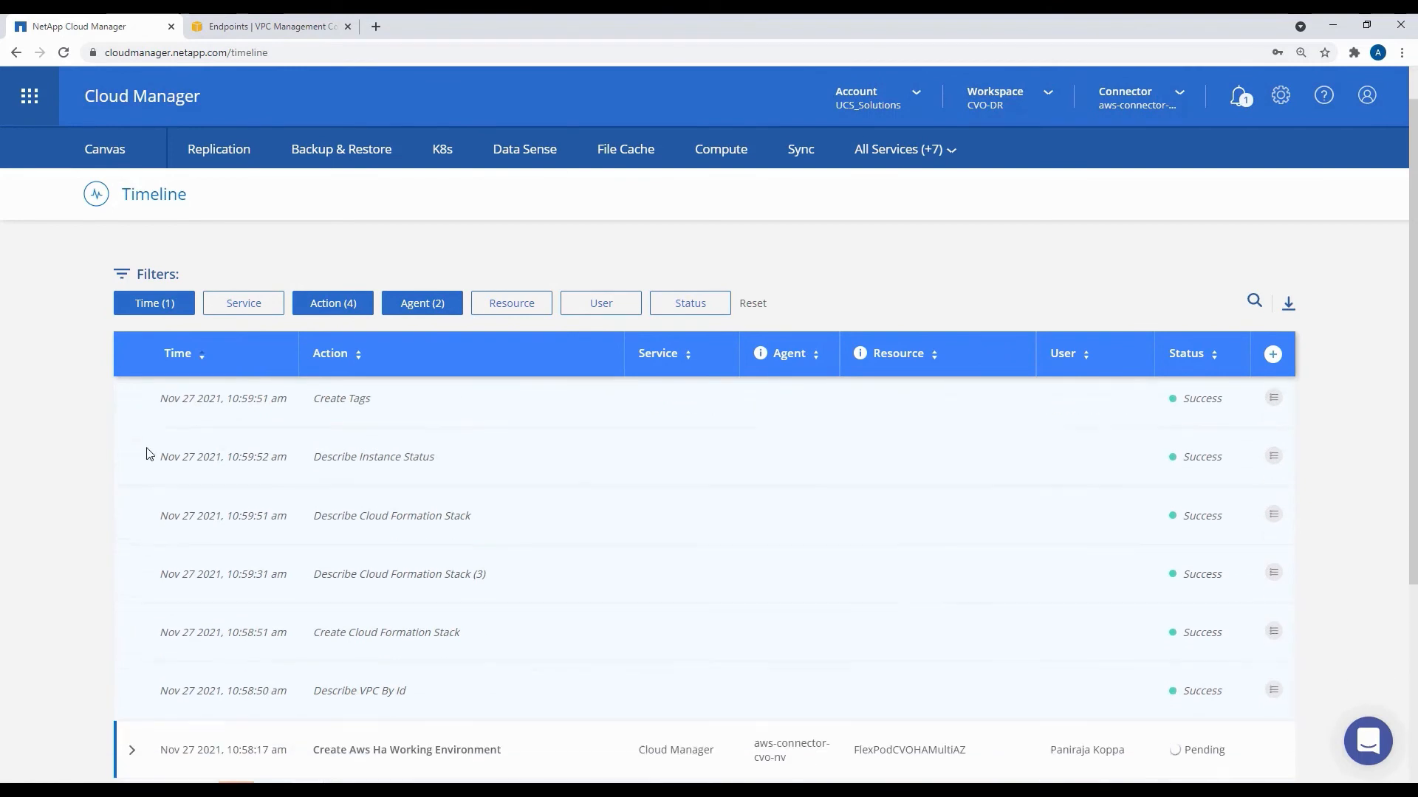
scroll(147, 453, "up", 1)
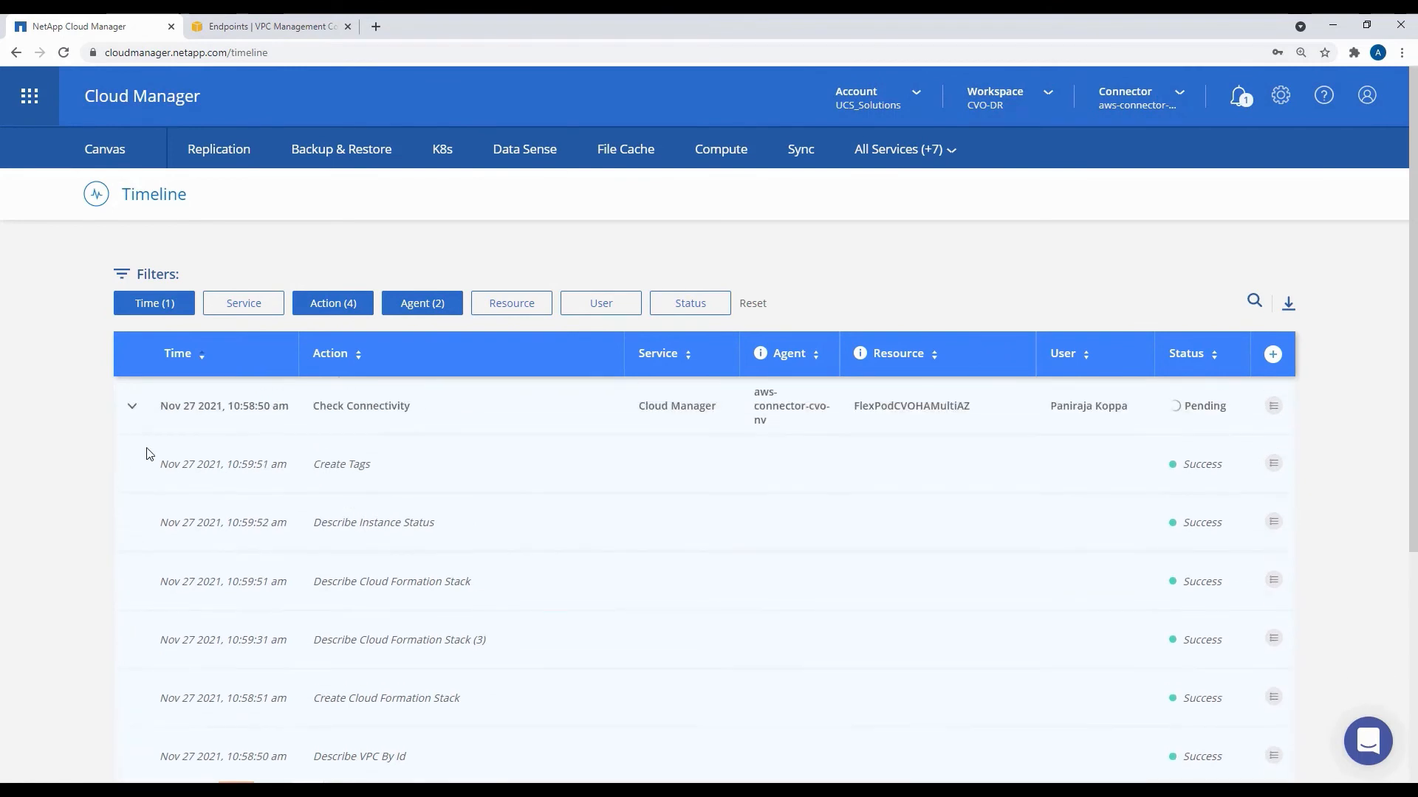
left_click(132, 407)
left_click(138, 524)
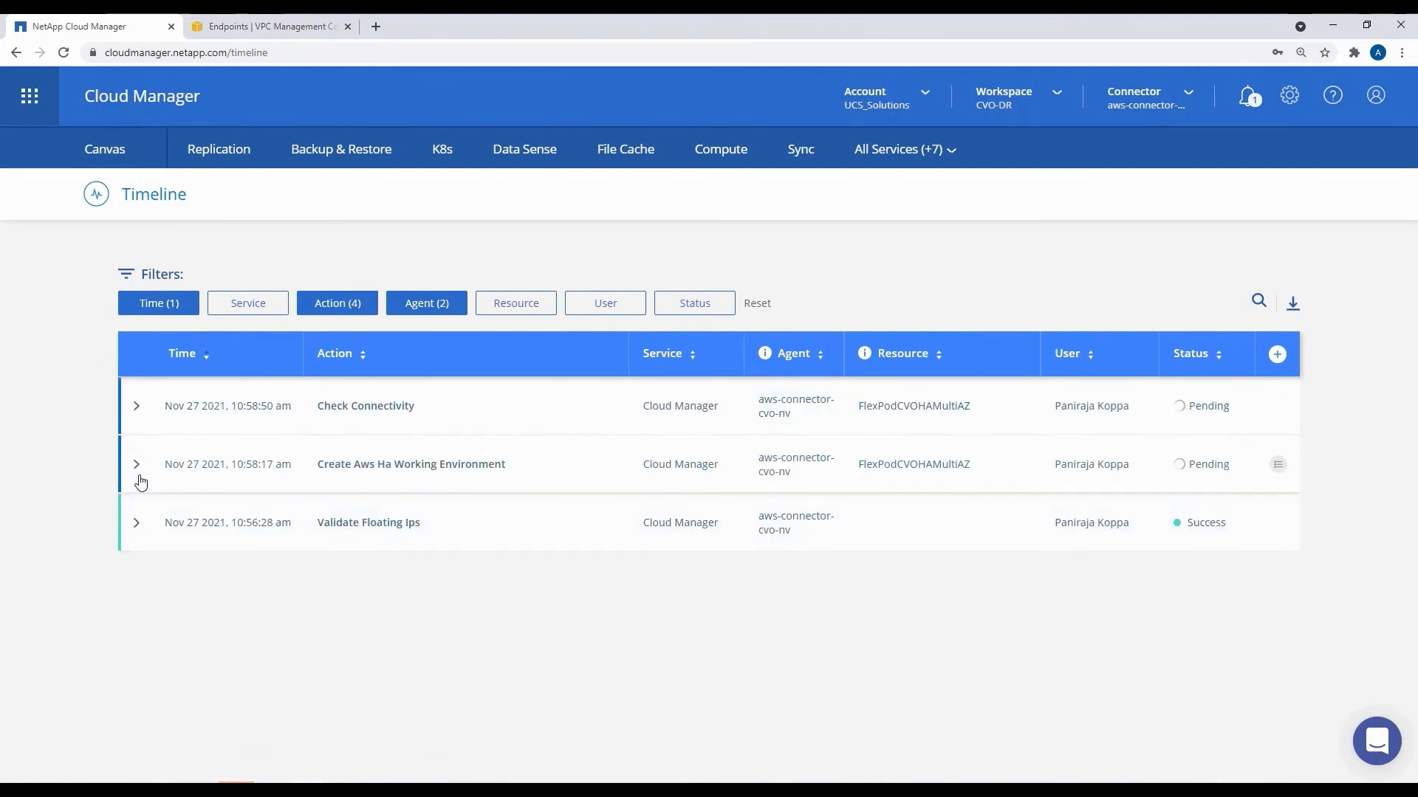
- Look through the sub-actions logged under Create Aws Ha Working Environment
left_click(137, 466)
scroll(202, 576, "down", 5)
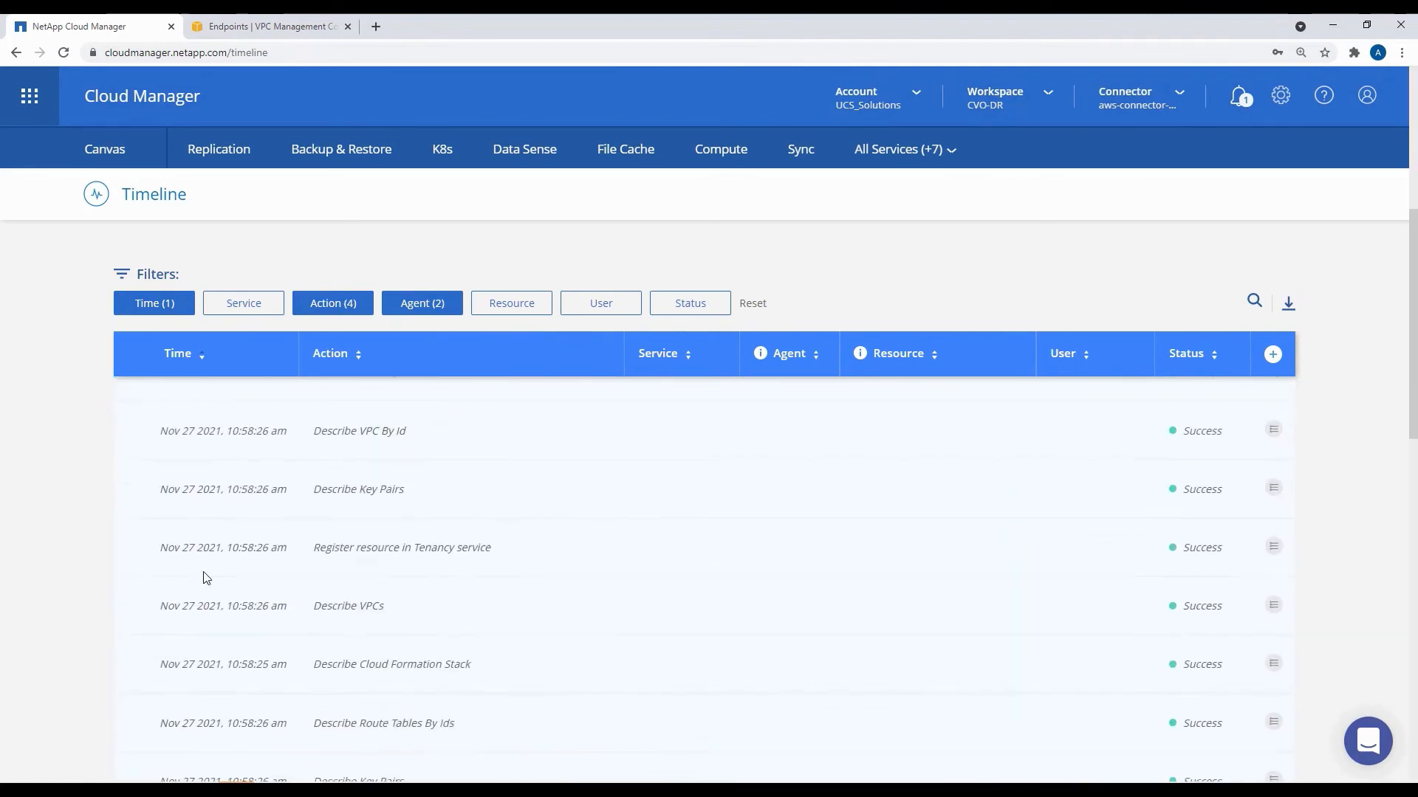
scroll(202, 576, "up", 5)
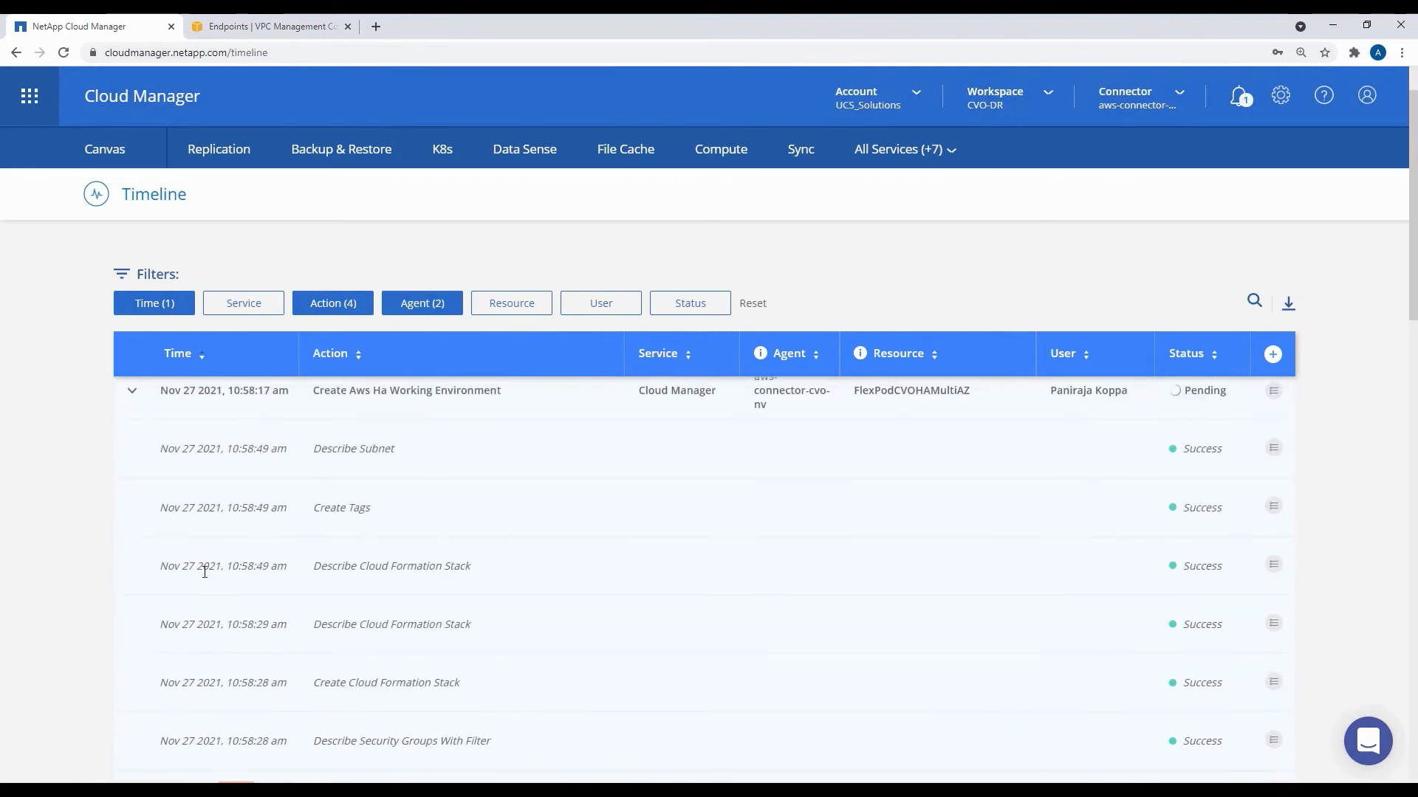
left_click(132, 470)
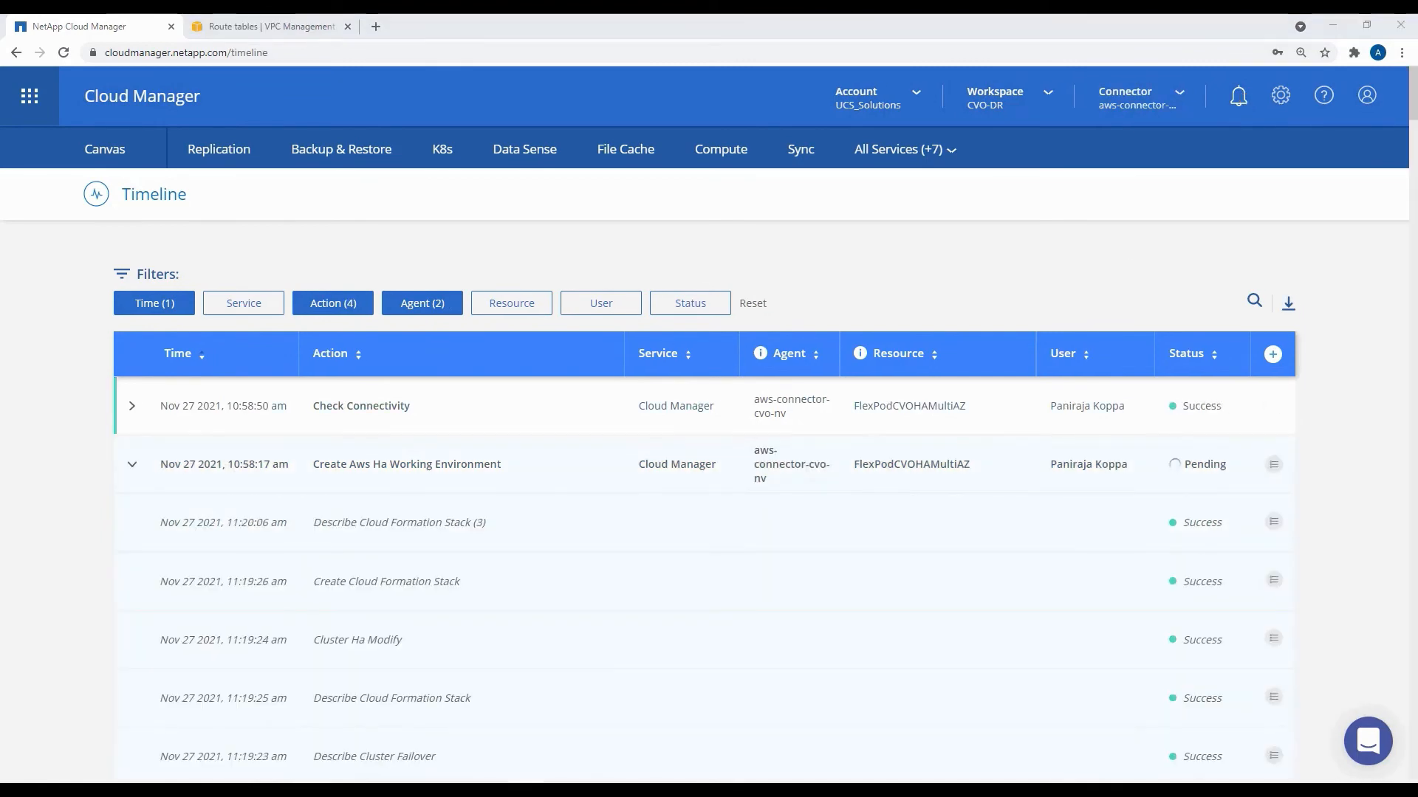
- Examine the request parameters of the Create Aws Ha Working Environment action, including its HA settings, and hide them again
left_click(753, 472)
scroll(583, 586, "down", 3)
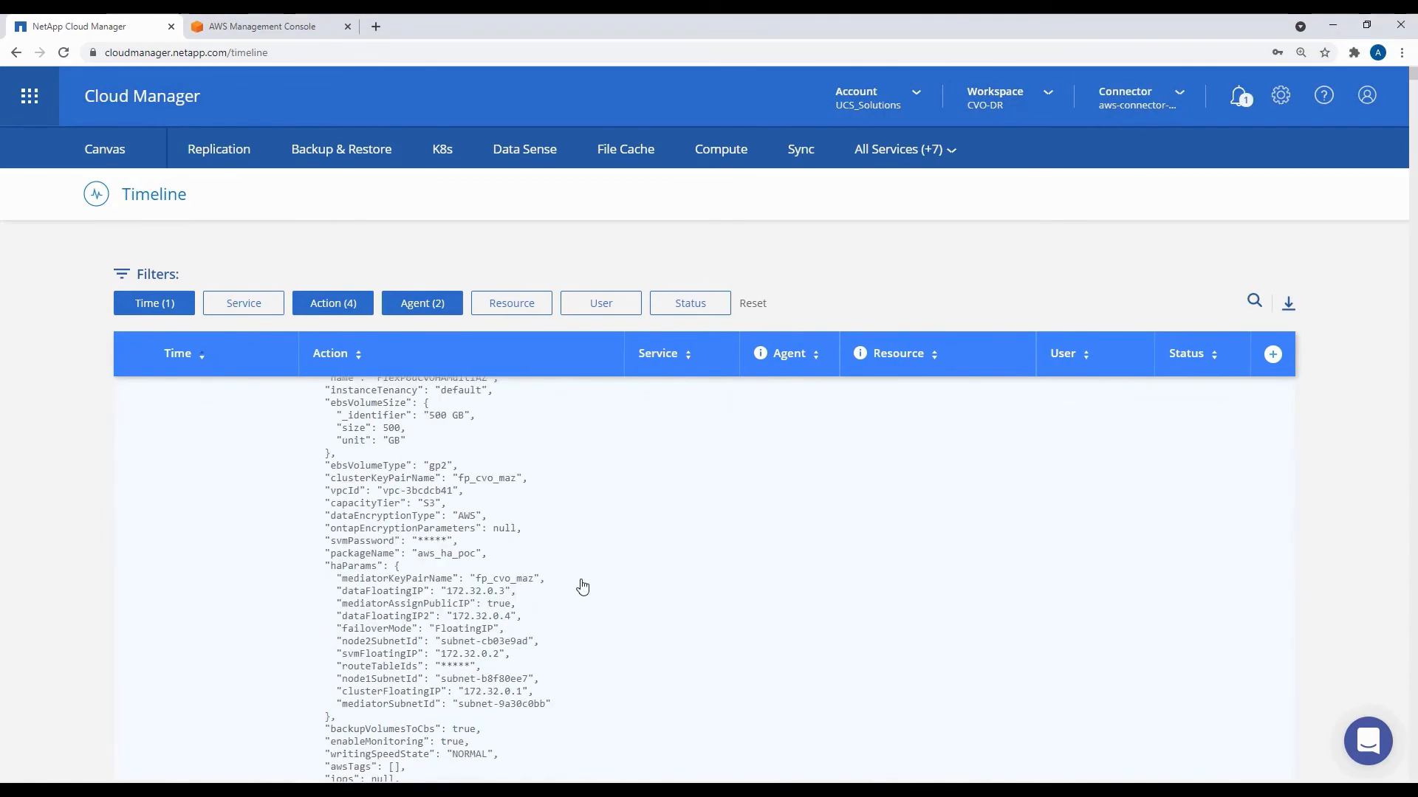
scroll(509, 703, "up", 3)
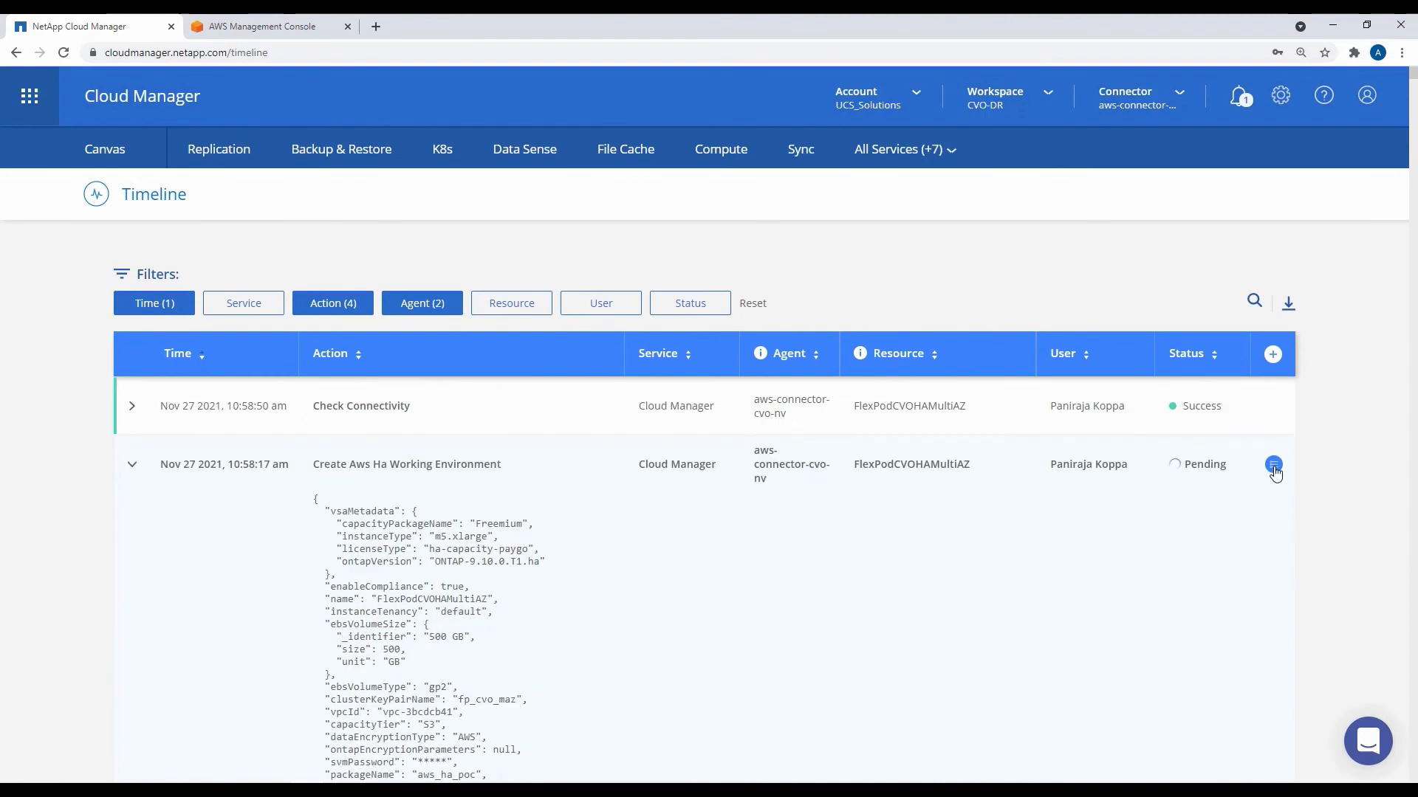
left_click(1272, 464)
- Switch to the AWS Management Console and display the routes of route table rtb-5379f42d in the VPC service
left_click(156, 481)
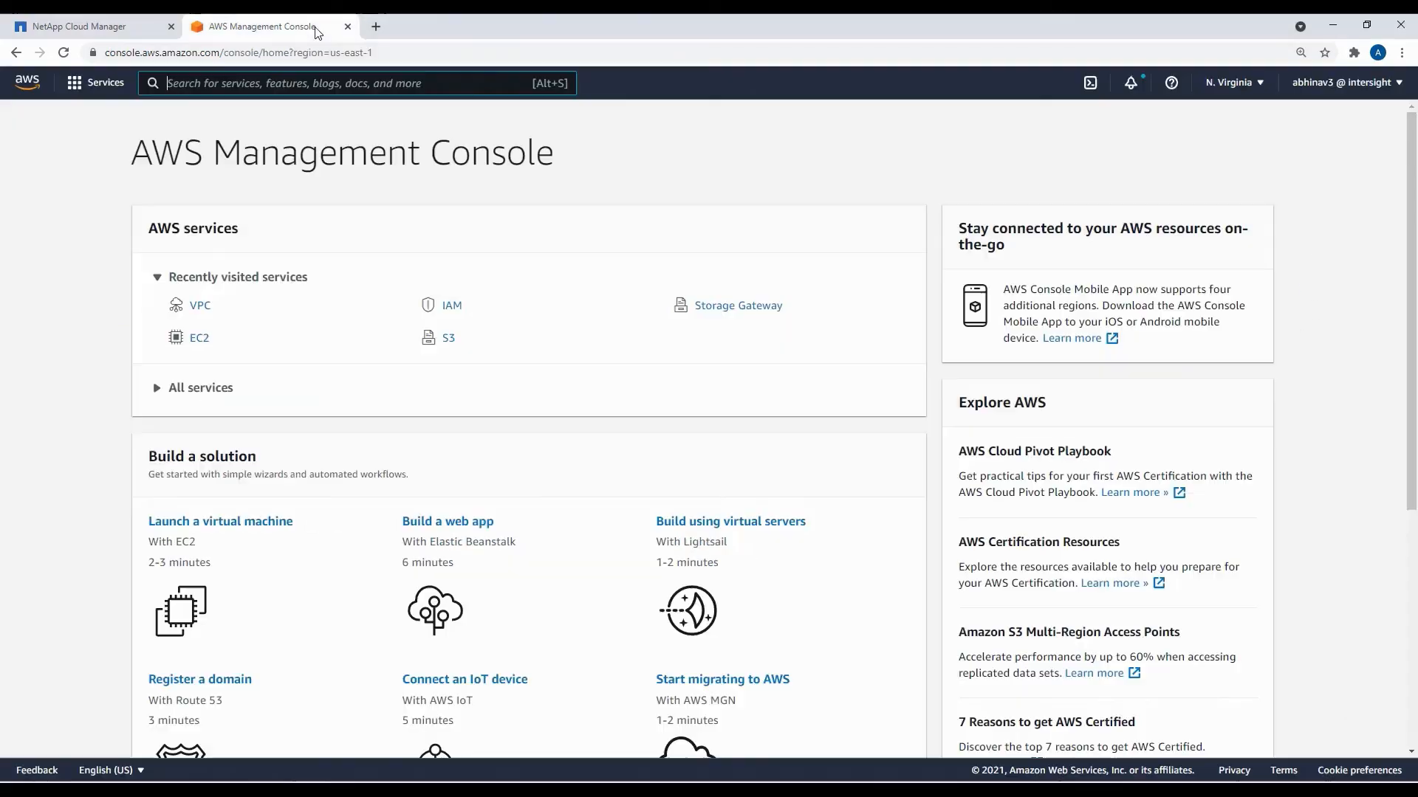
left_click(199, 307)
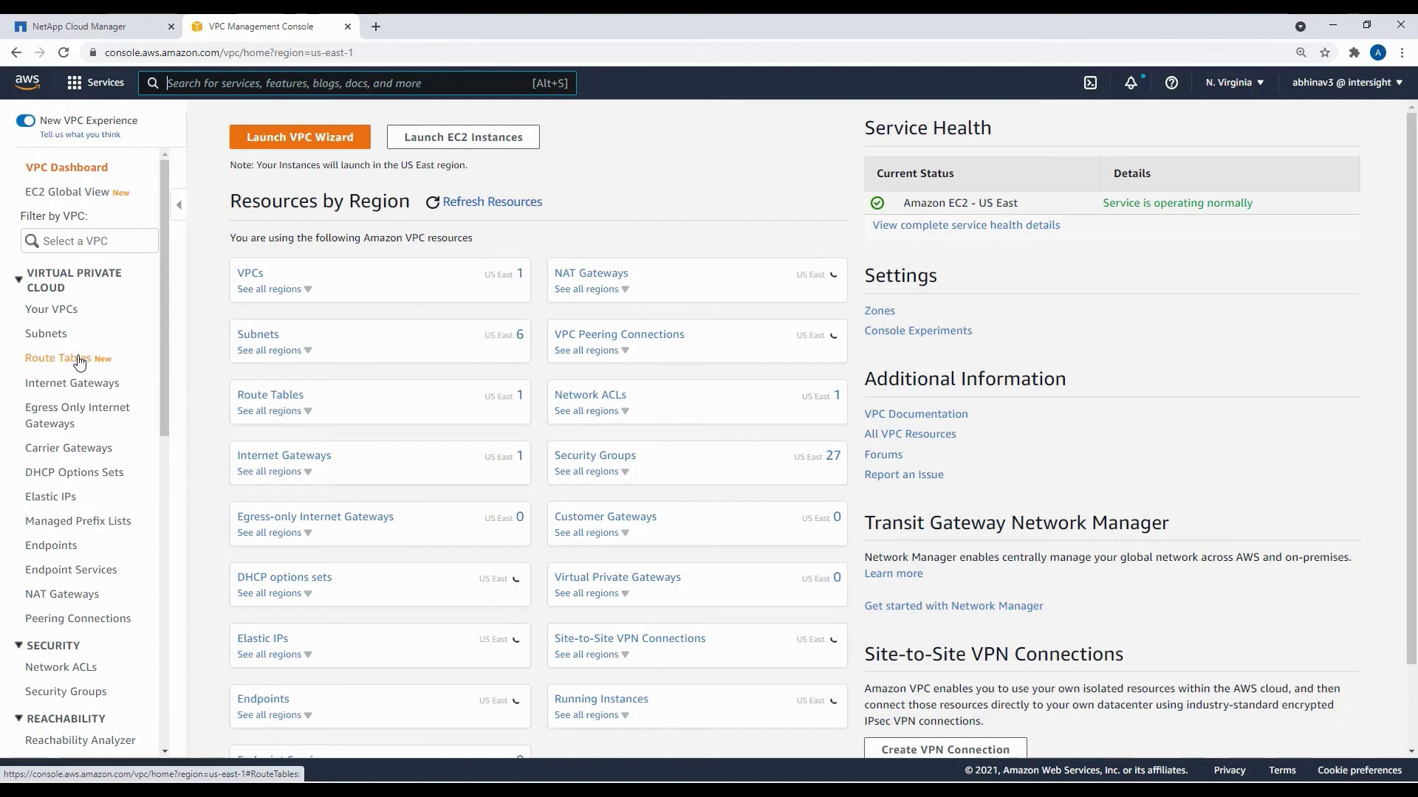
left_click(79, 359)
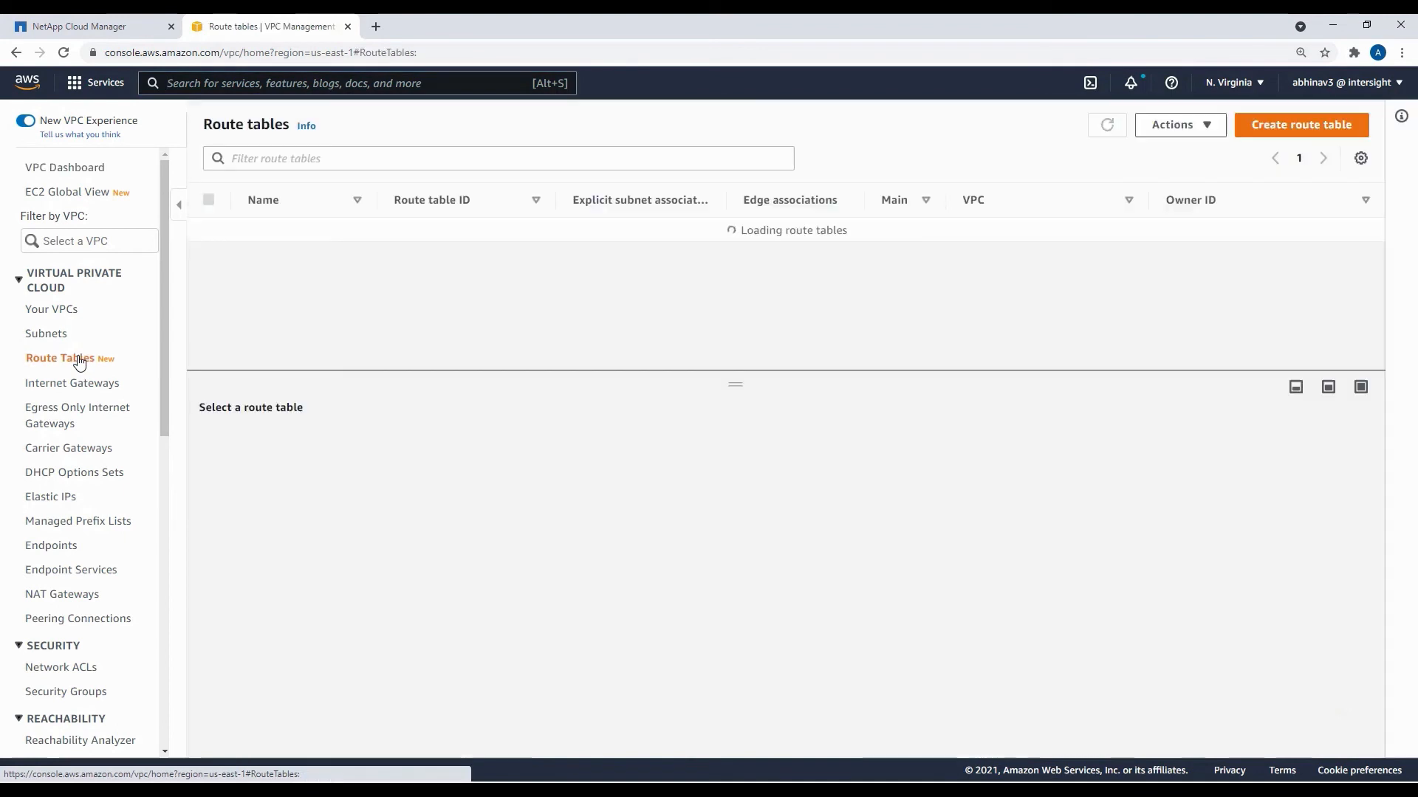
left_click(304, 447)
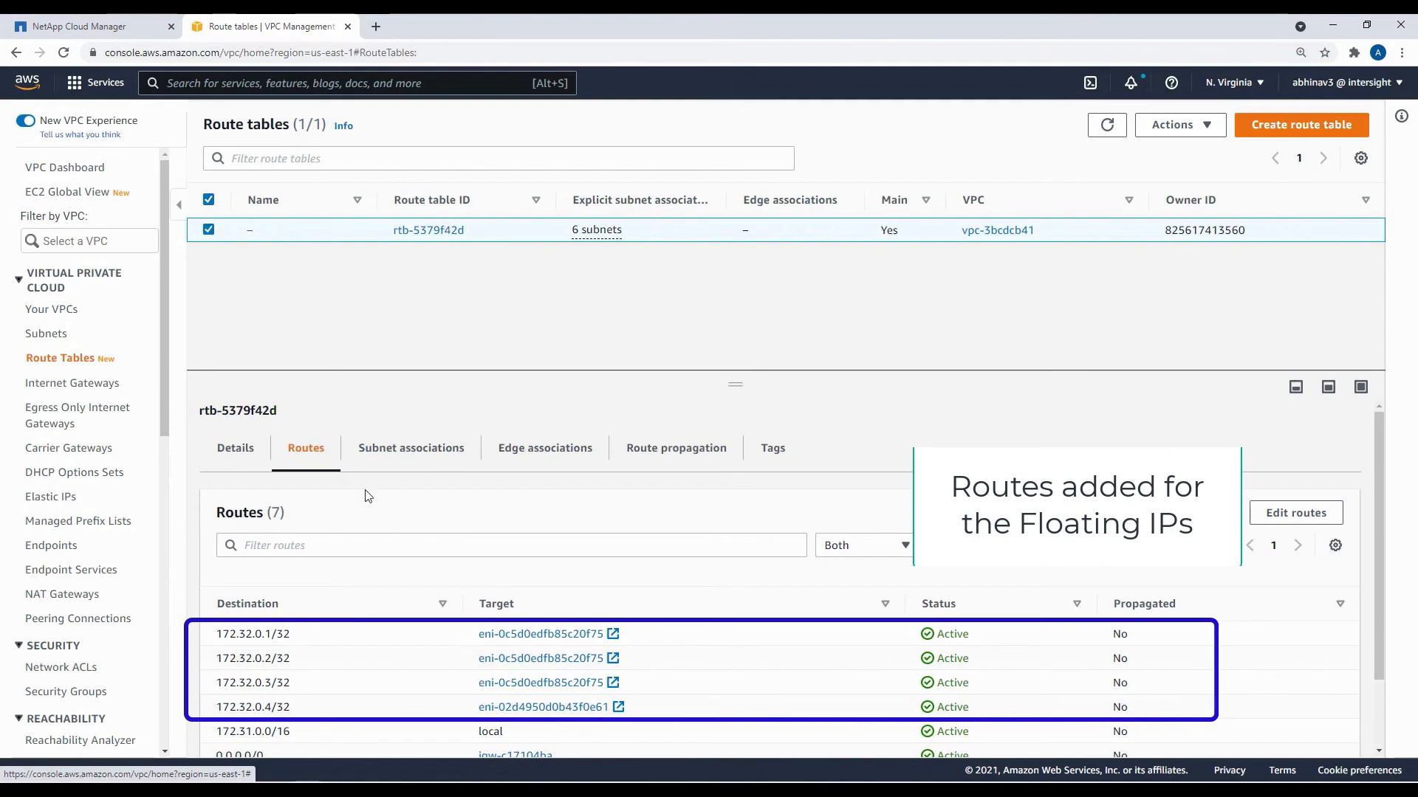
- Start a new transit gateway with the name tag cvo-multi-az-tgw and the description "TGW for CVO"
scroll(85, 517, "down", 8)
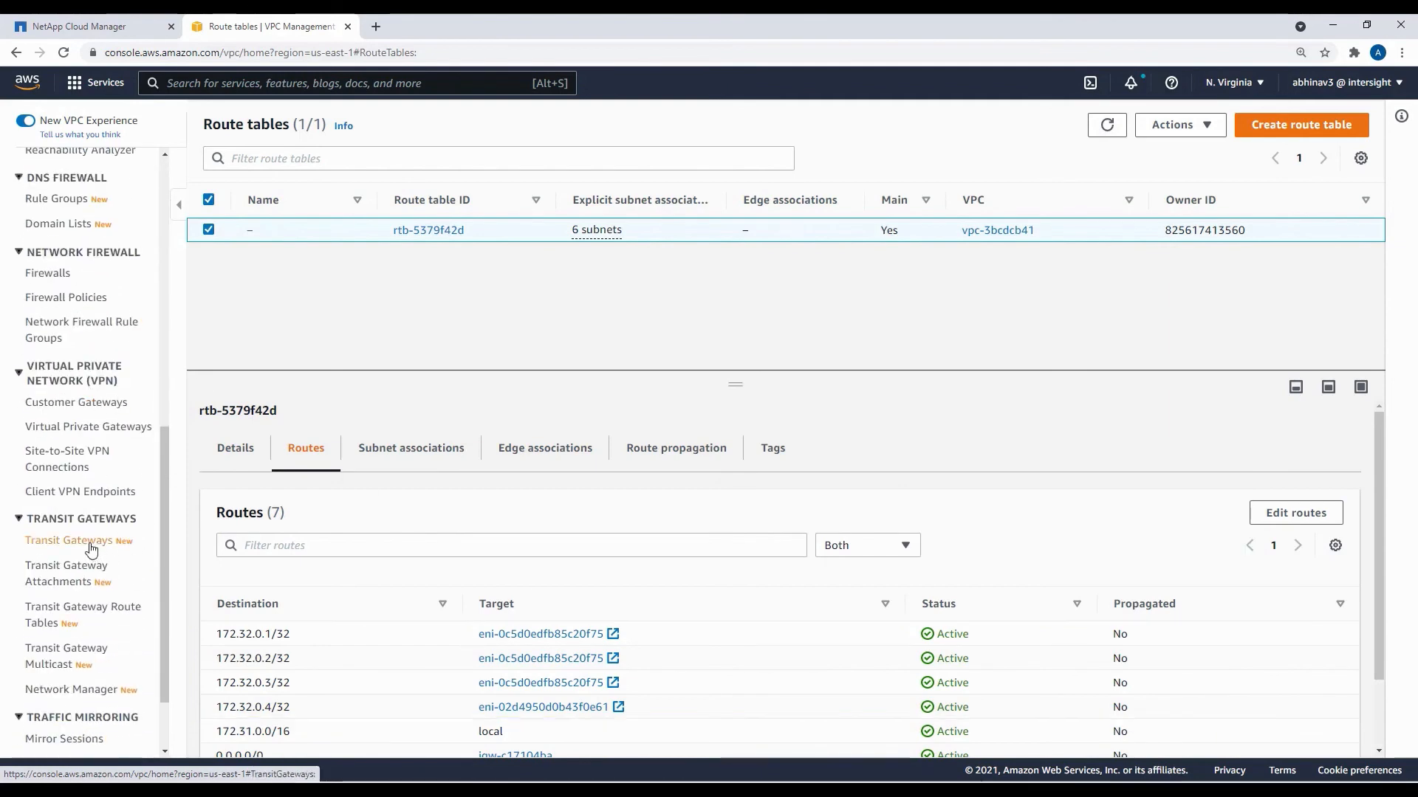
left_click(91, 550)
left_click(1289, 124)
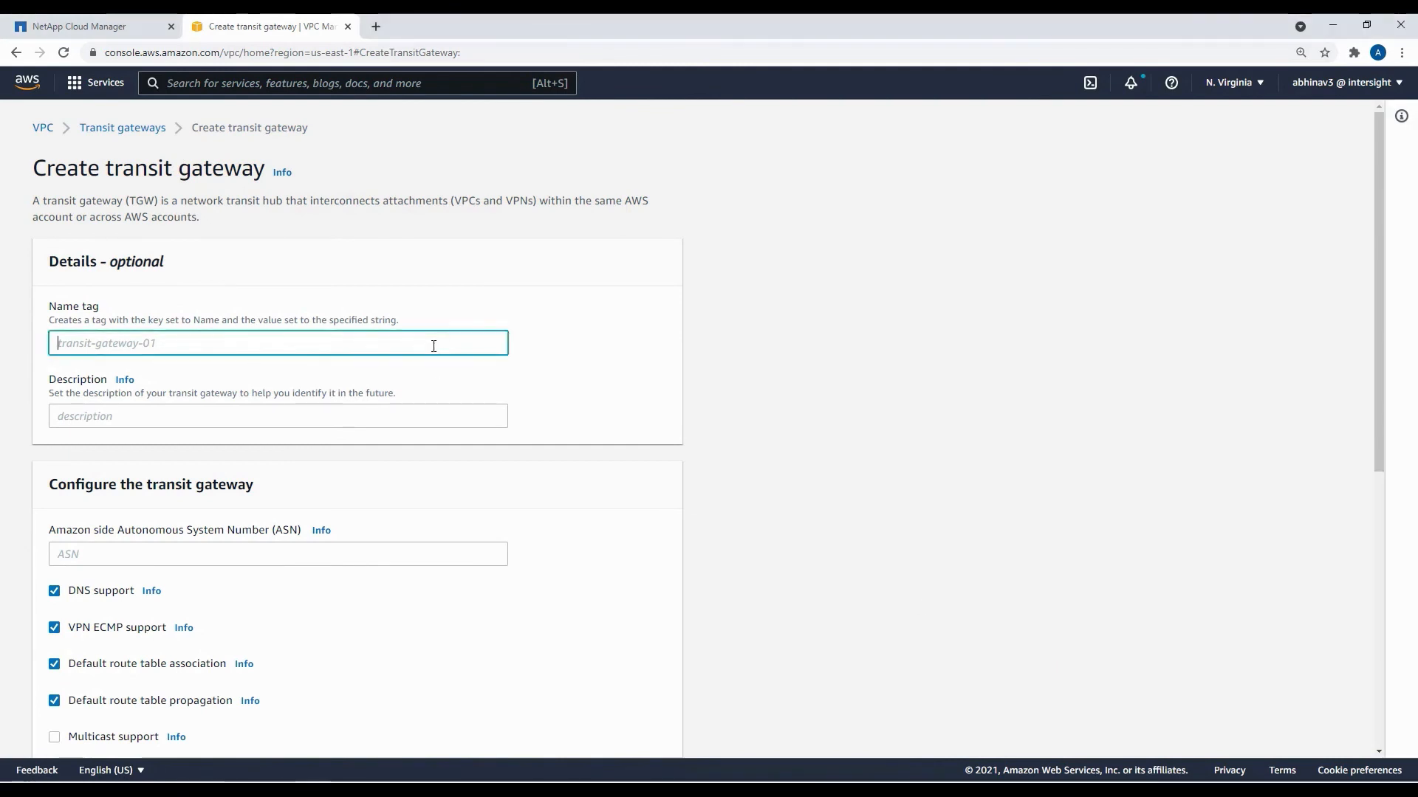
type("cvo-multi-az-tgw")
left_click(404, 425)
type("TGW f")
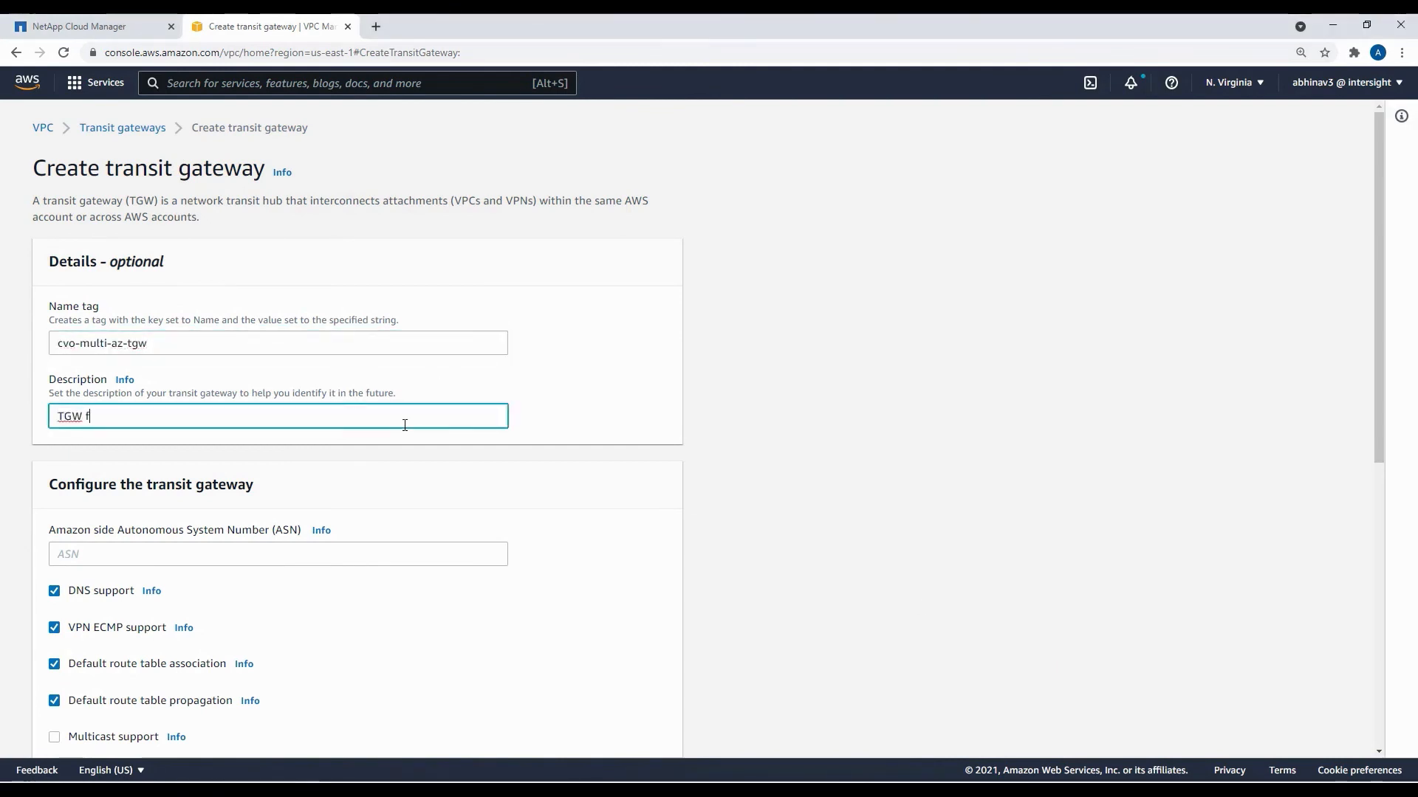
type("or CVO")
- Set the Amazon side ASN to 64512 and create the transit gateway with the remaining options at their defaults
left_click(388, 548)
type("64")
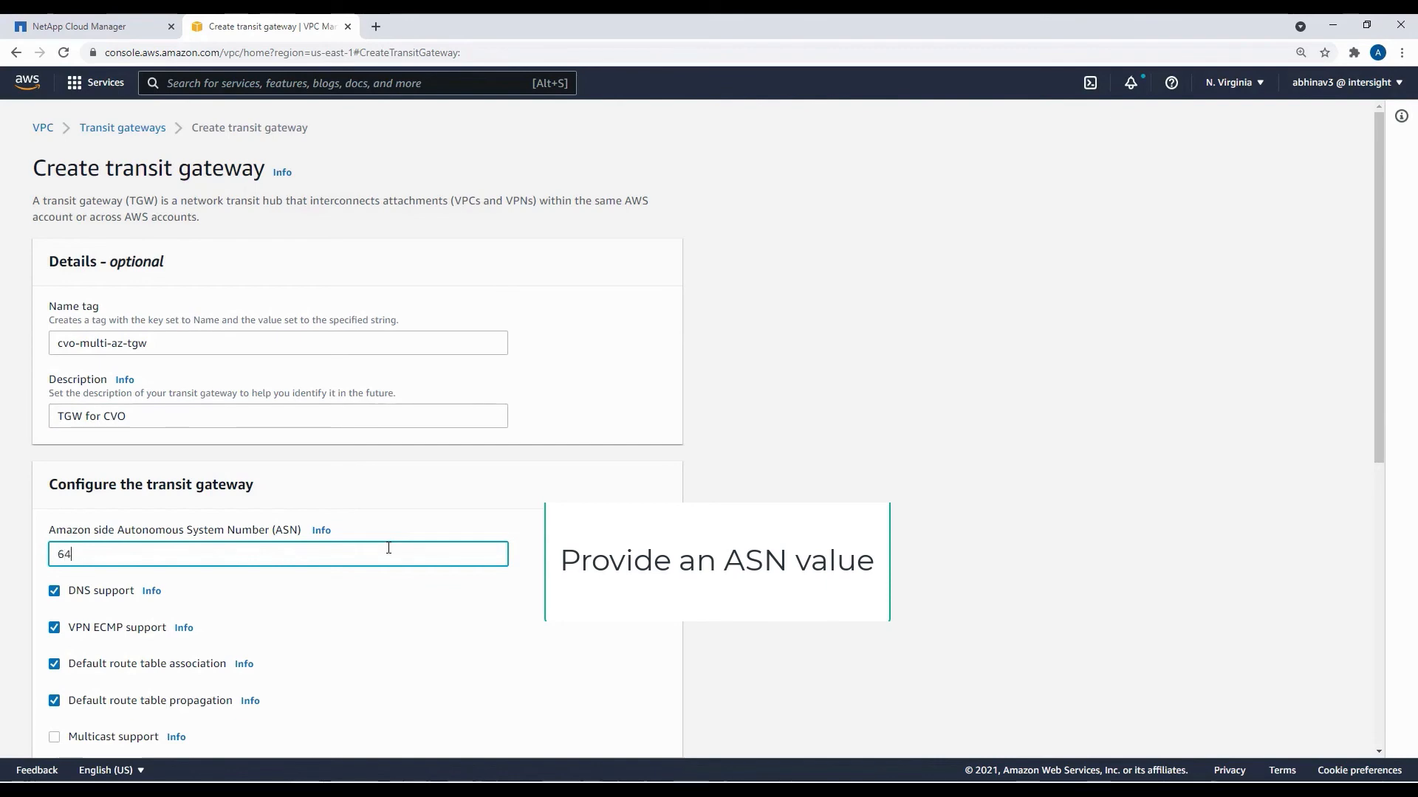
type("512")
scroll(446, 611, "down", 7)
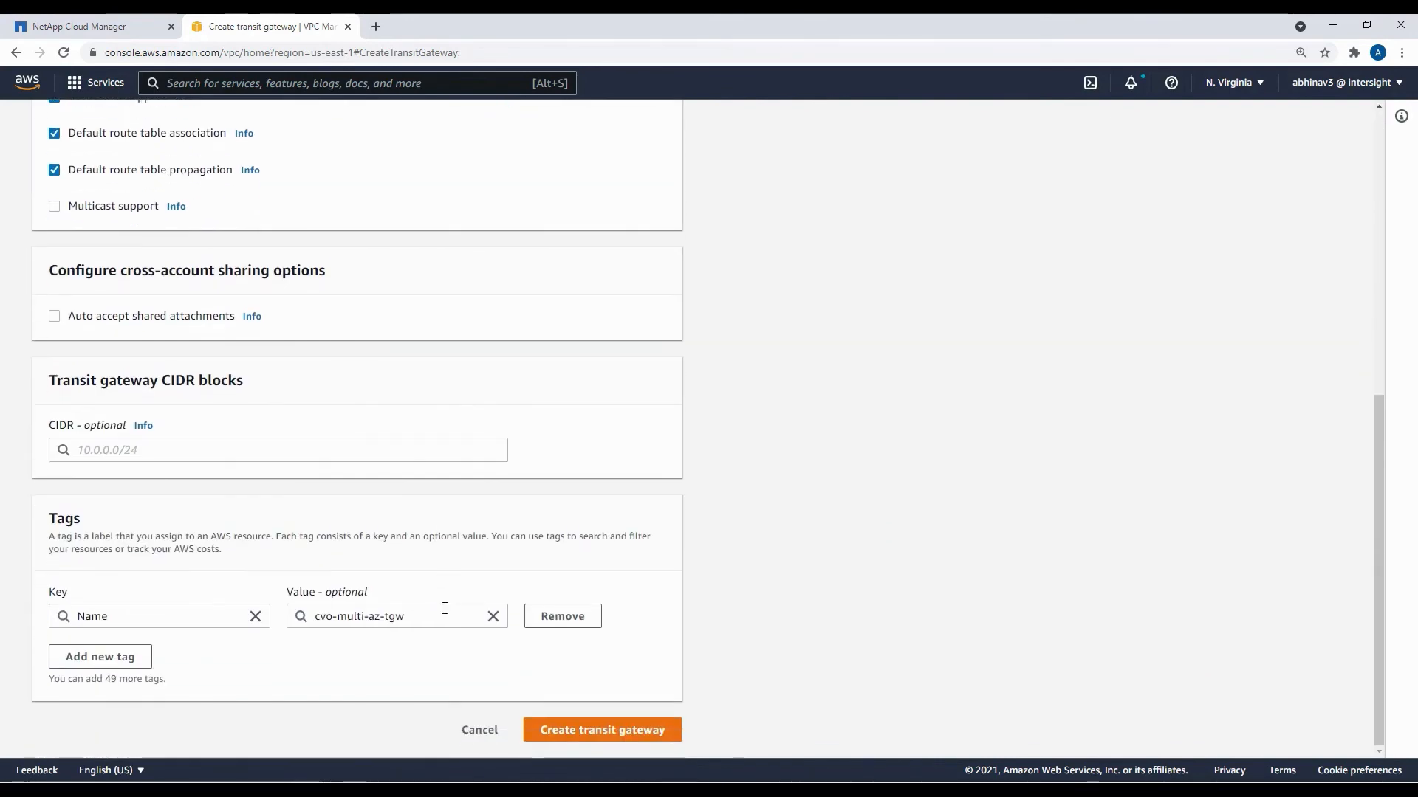
left_click(676, 738)
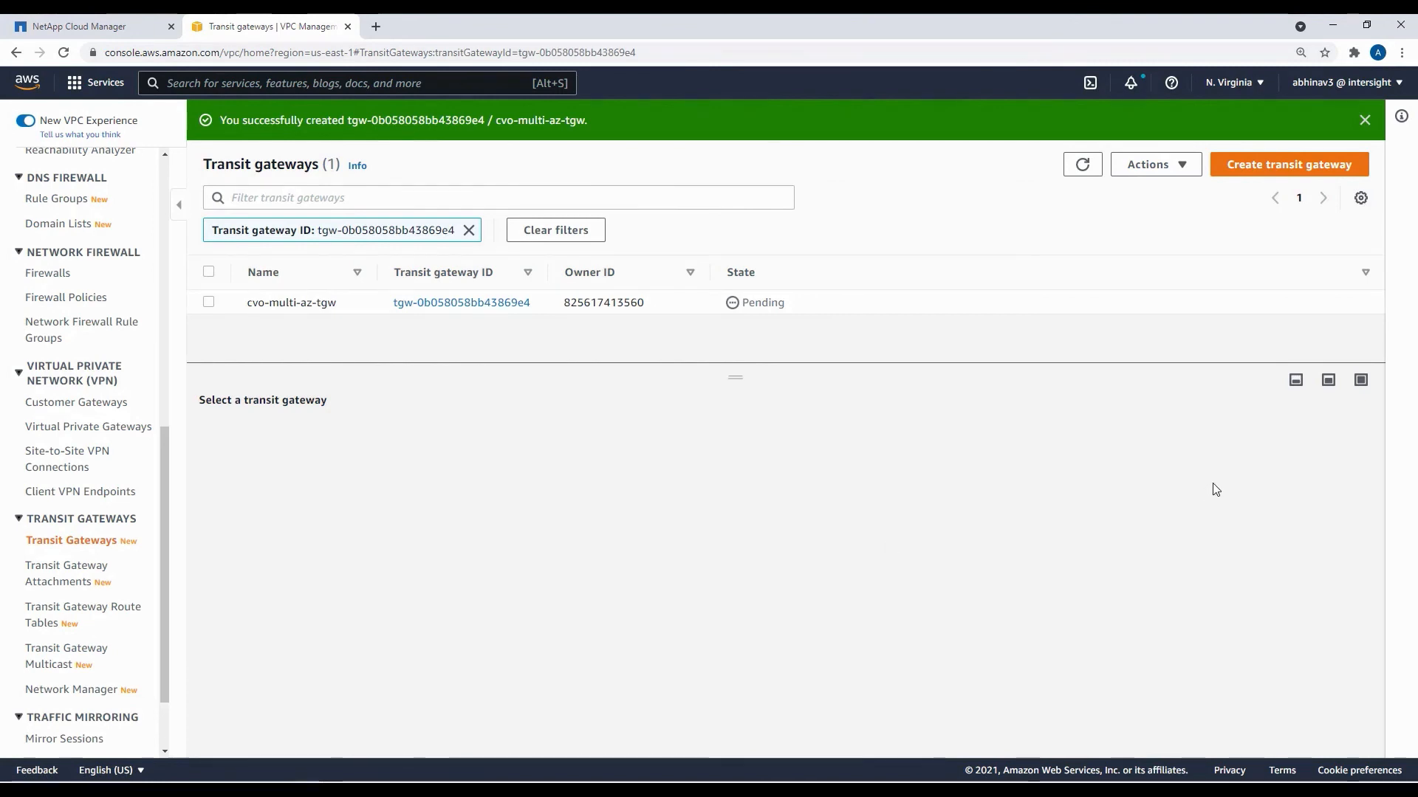
- Refresh the transit gateway list and display the details of cvo-multi-az-tgw
left_click(1364, 121)
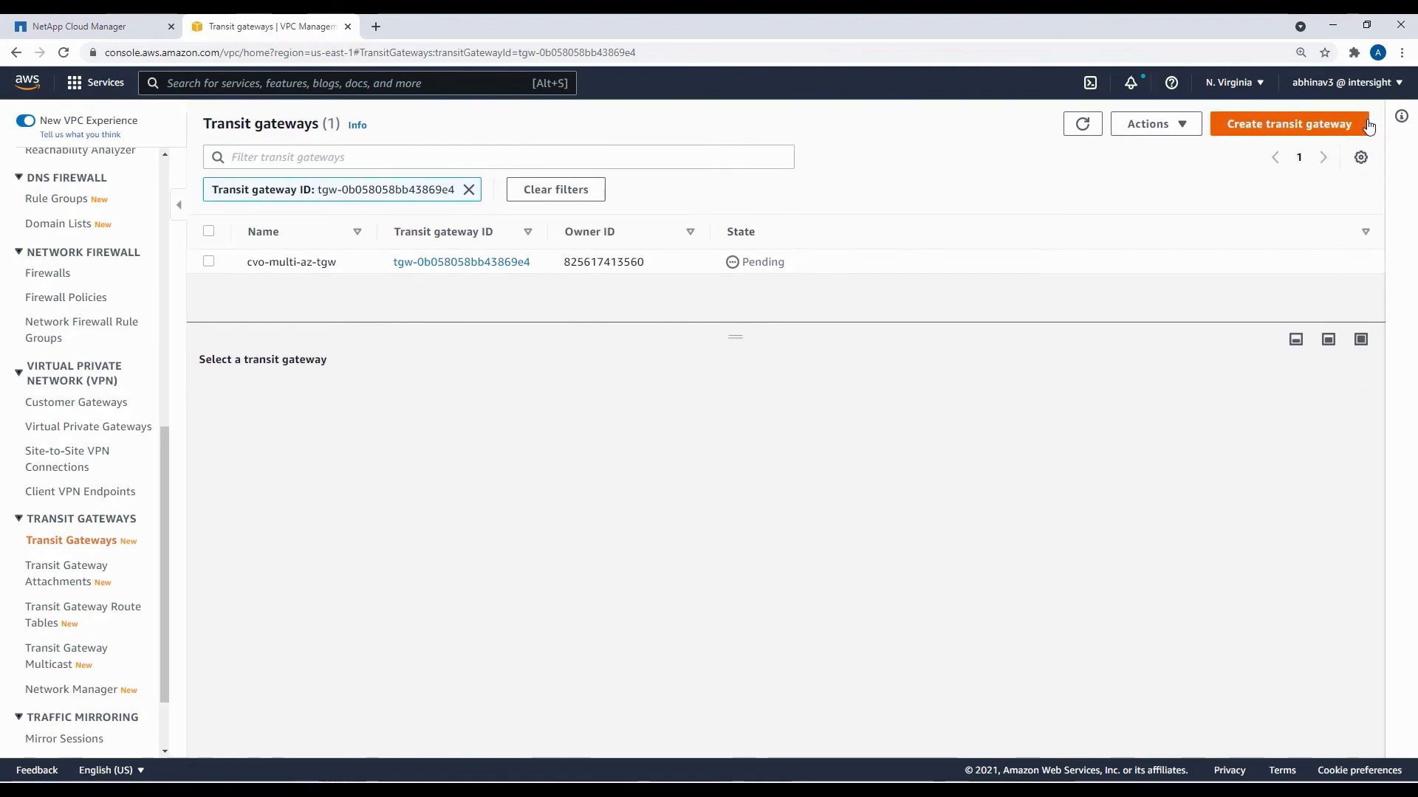
left_click(1084, 126)
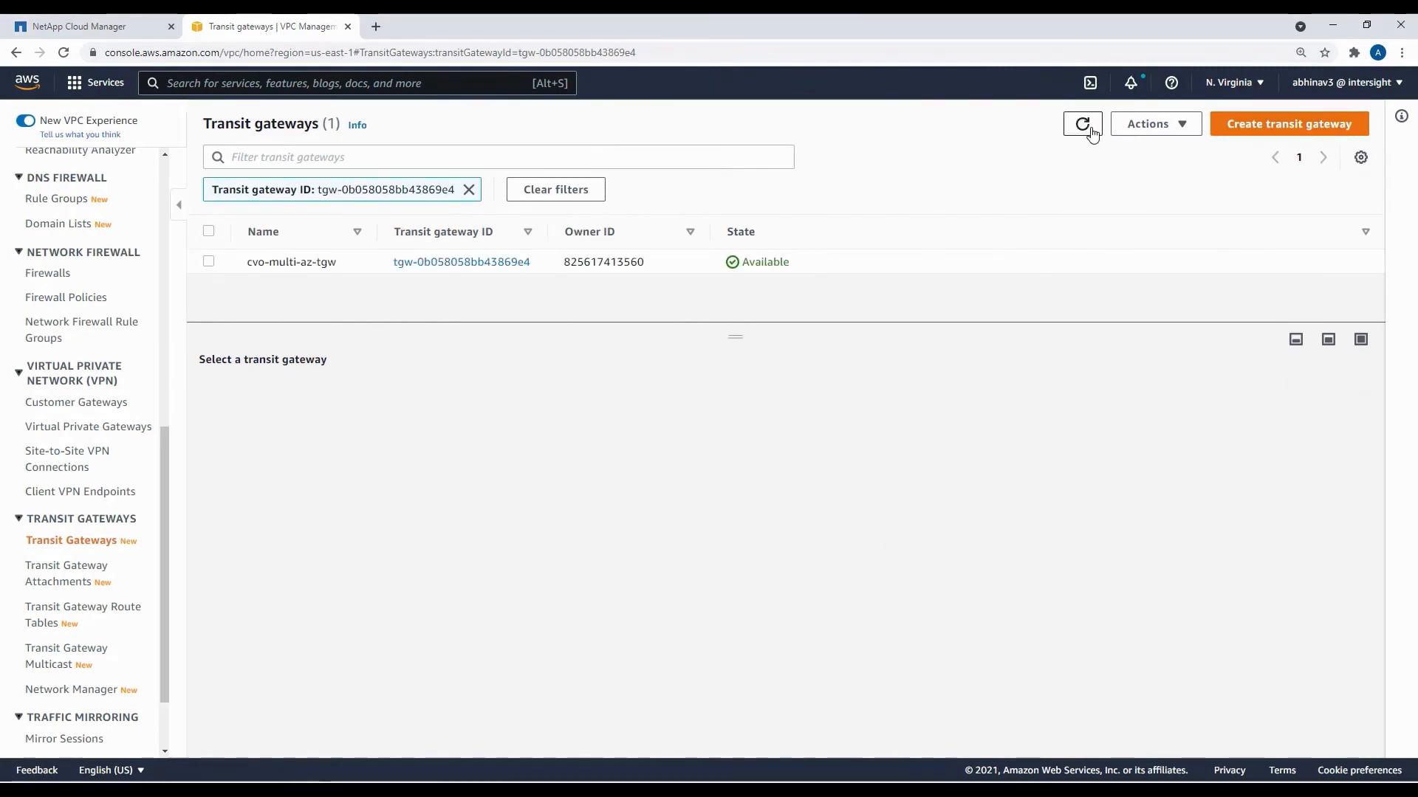
left_click(209, 263)
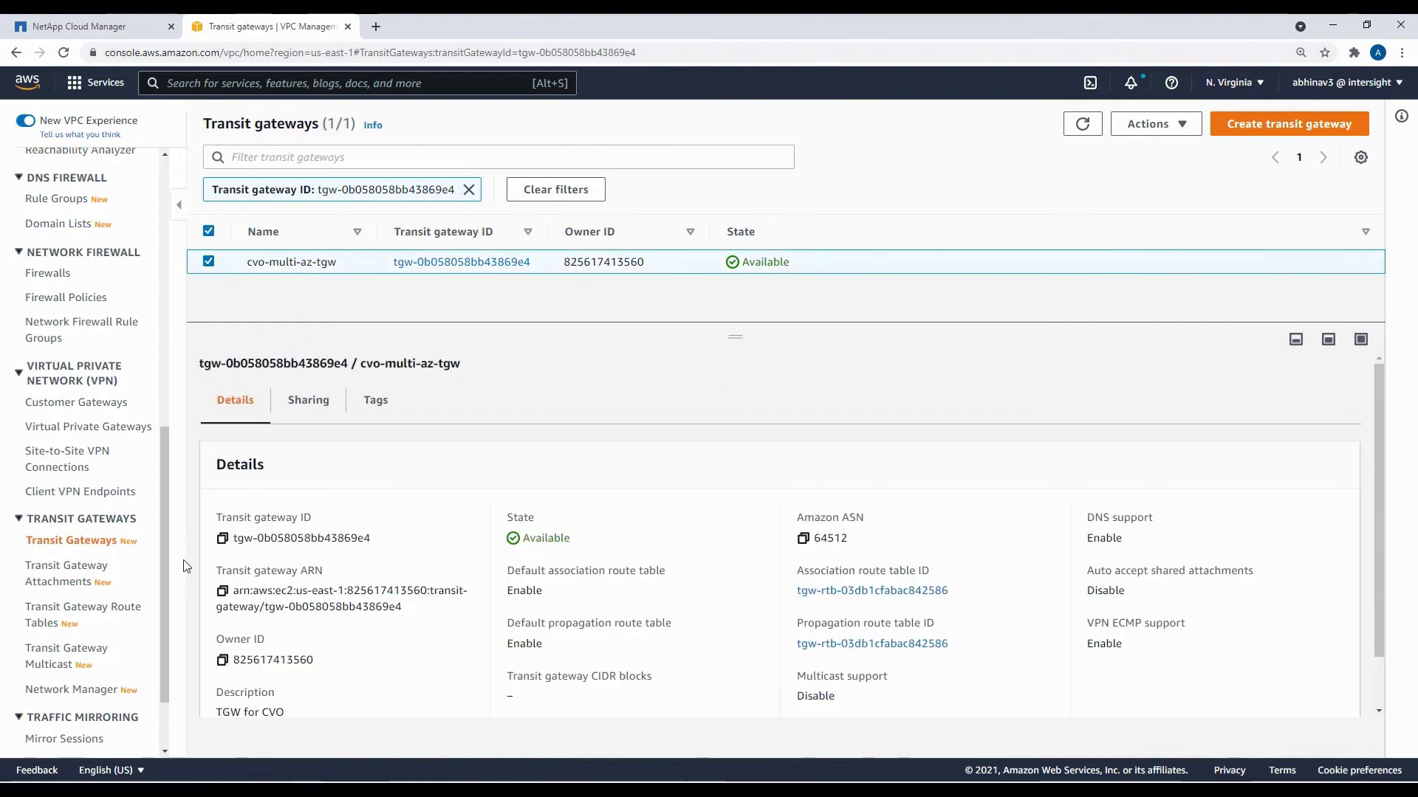
- Start a transit gateway attachment named cvo-multi-az-tgw-attach for gateway cvo-multi-az-tgw, with attachment type VPC
left_click(80, 574)
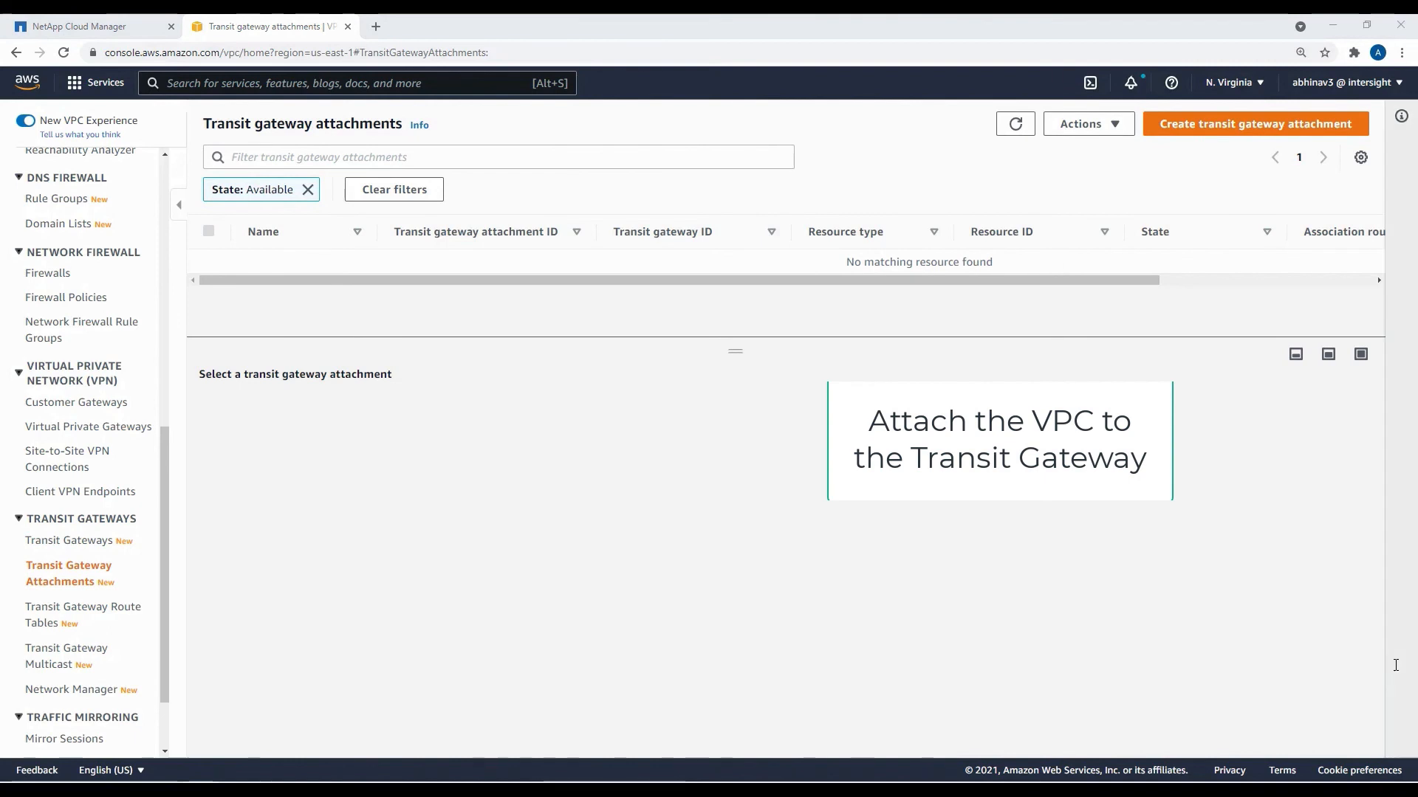
left_click(1241, 124)
type("cvo-multi-az-tgw-attach")
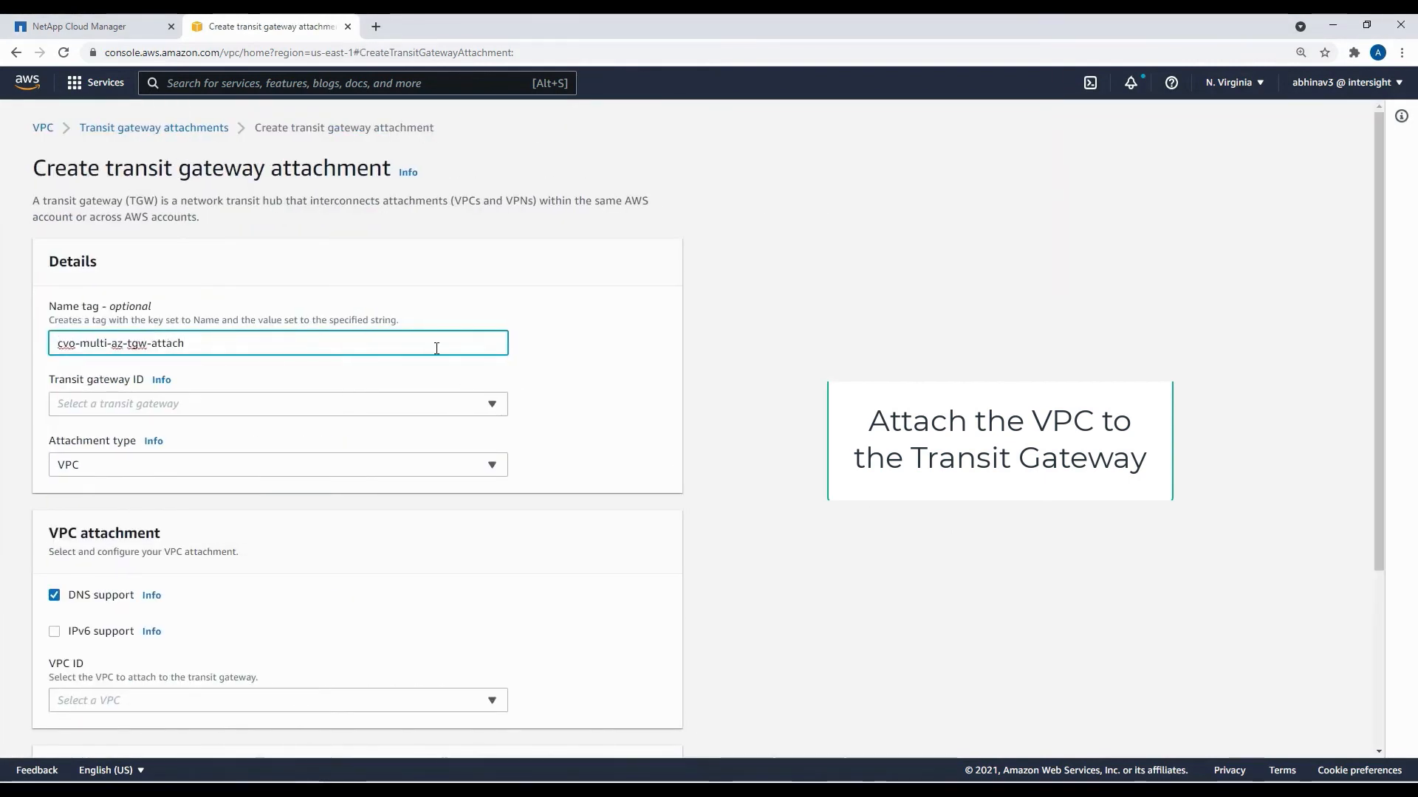
left_click(490, 404)
left_click(286, 469)
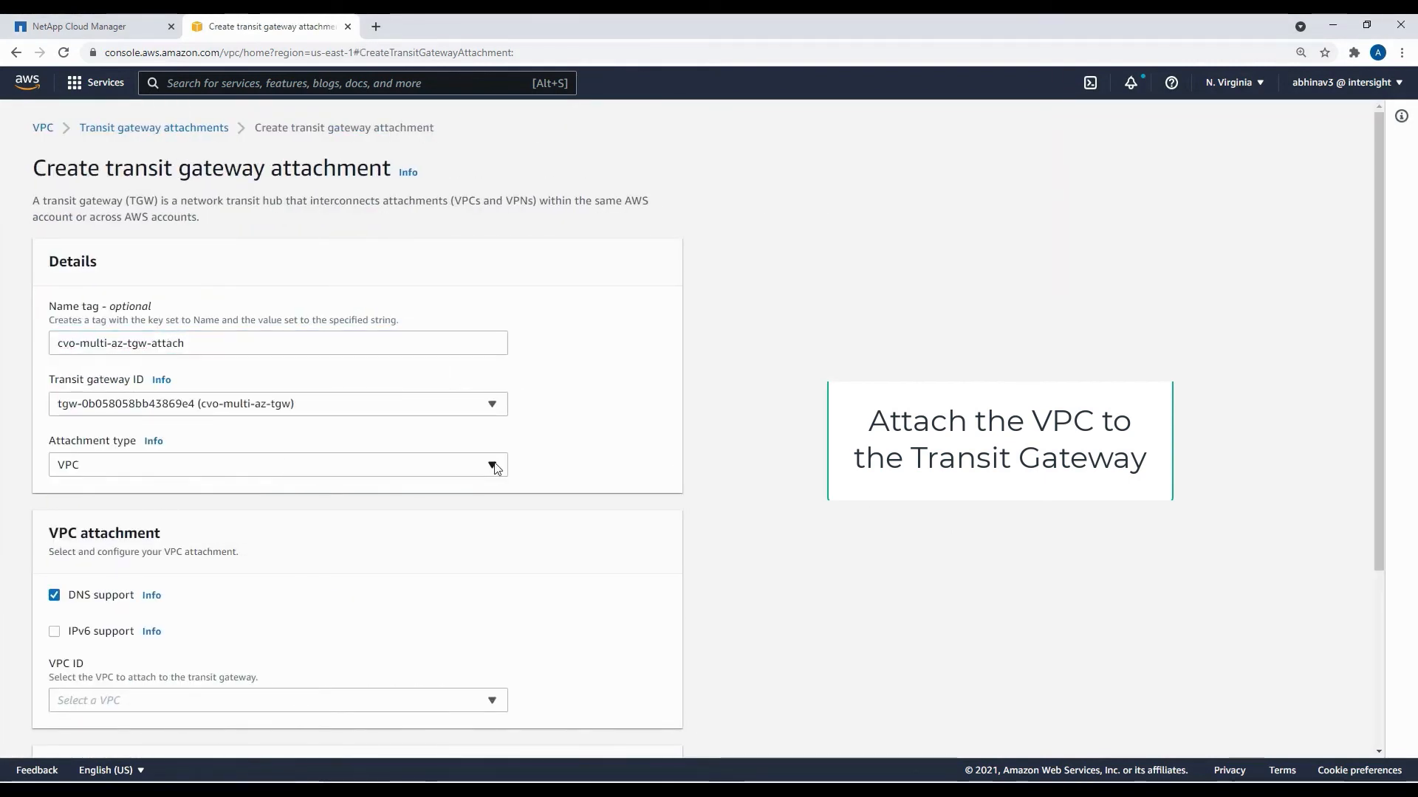
left_click(490, 464)
left_click(184, 517)
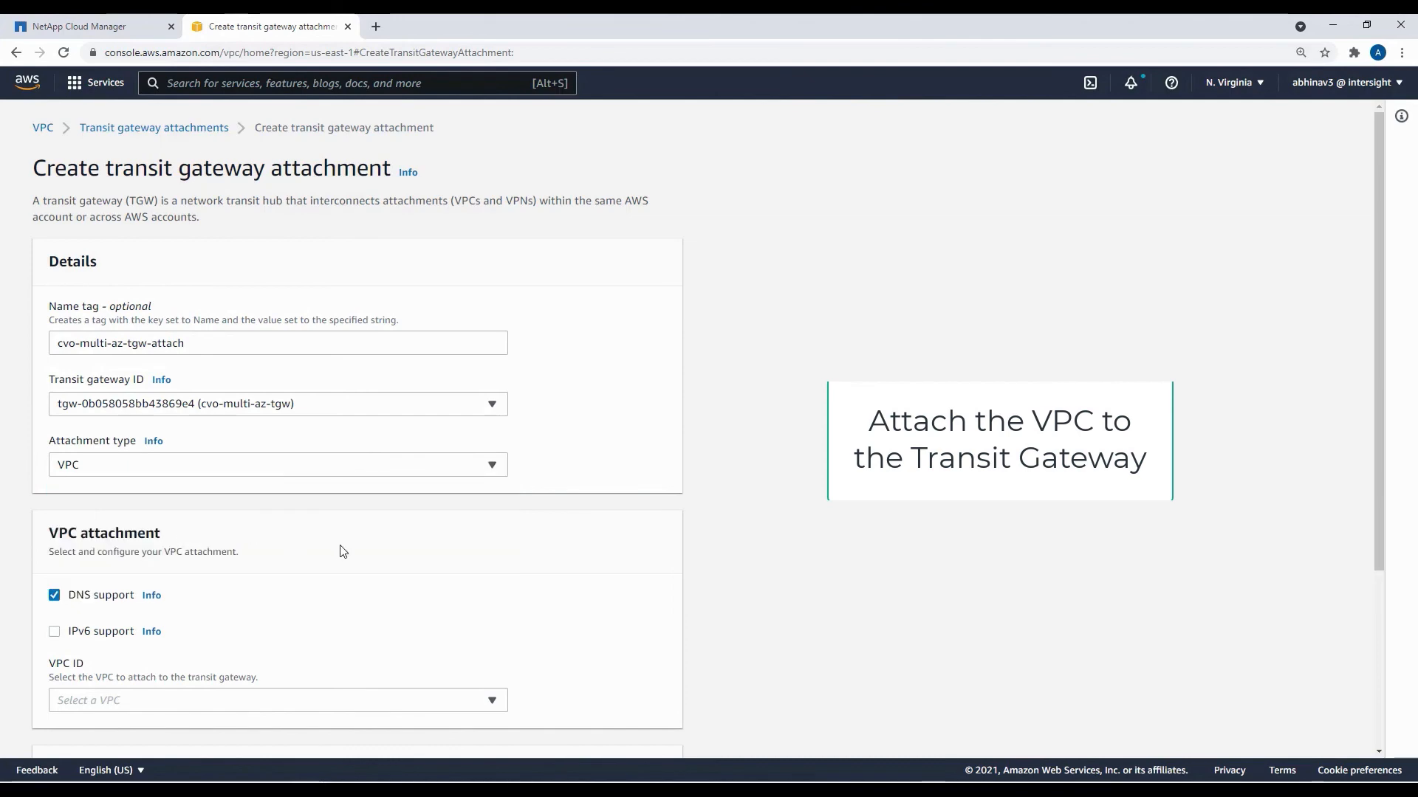
- Create the attachment for vpc-3bcdcb41 with its us-east-1a to us-east-1f subnets, and display the refreshed attachment's details
scroll(344, 554, "down", 2)
left_click(490, 552)
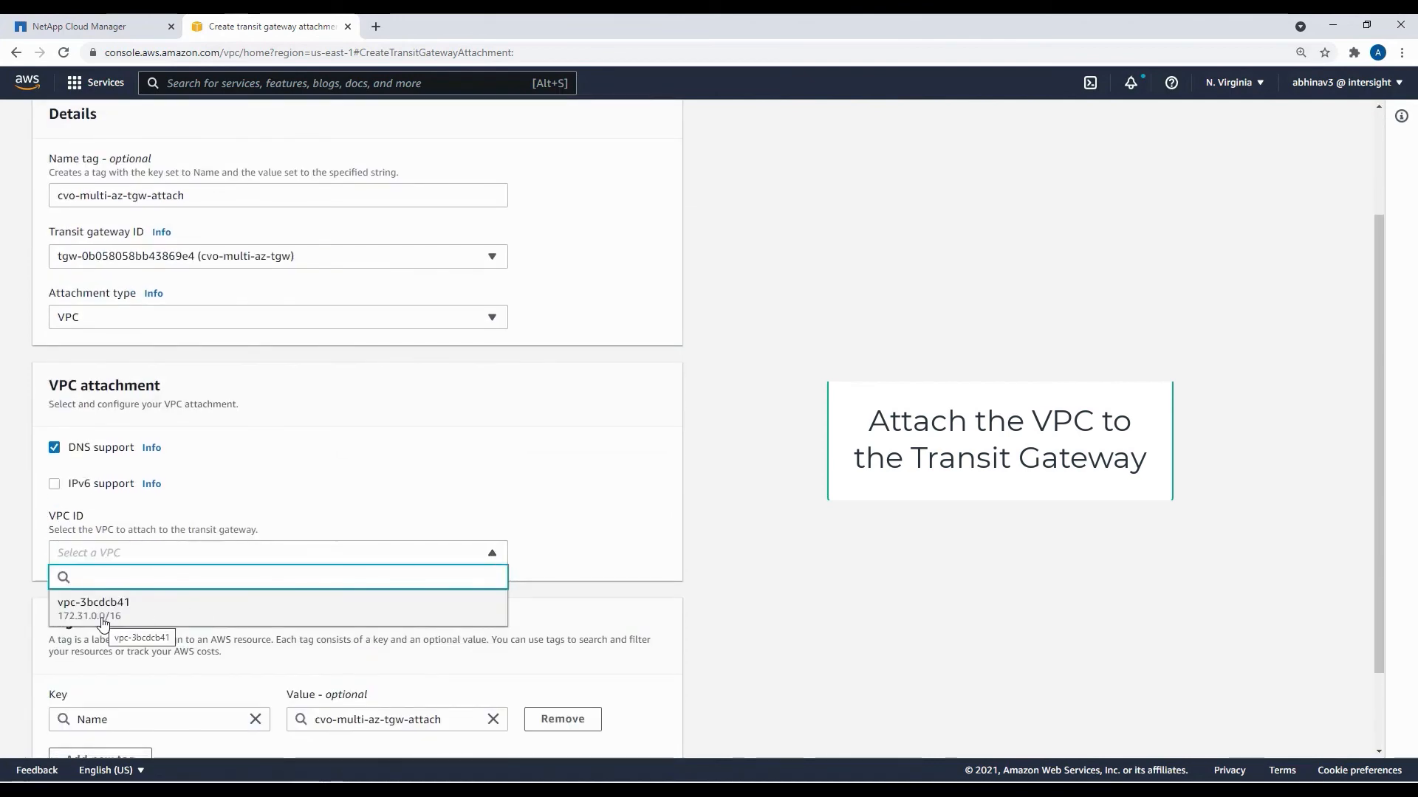
left_click(145, 616)
scroll(529, 553, "down", 3)
scroll(529, 553, "down", 3)
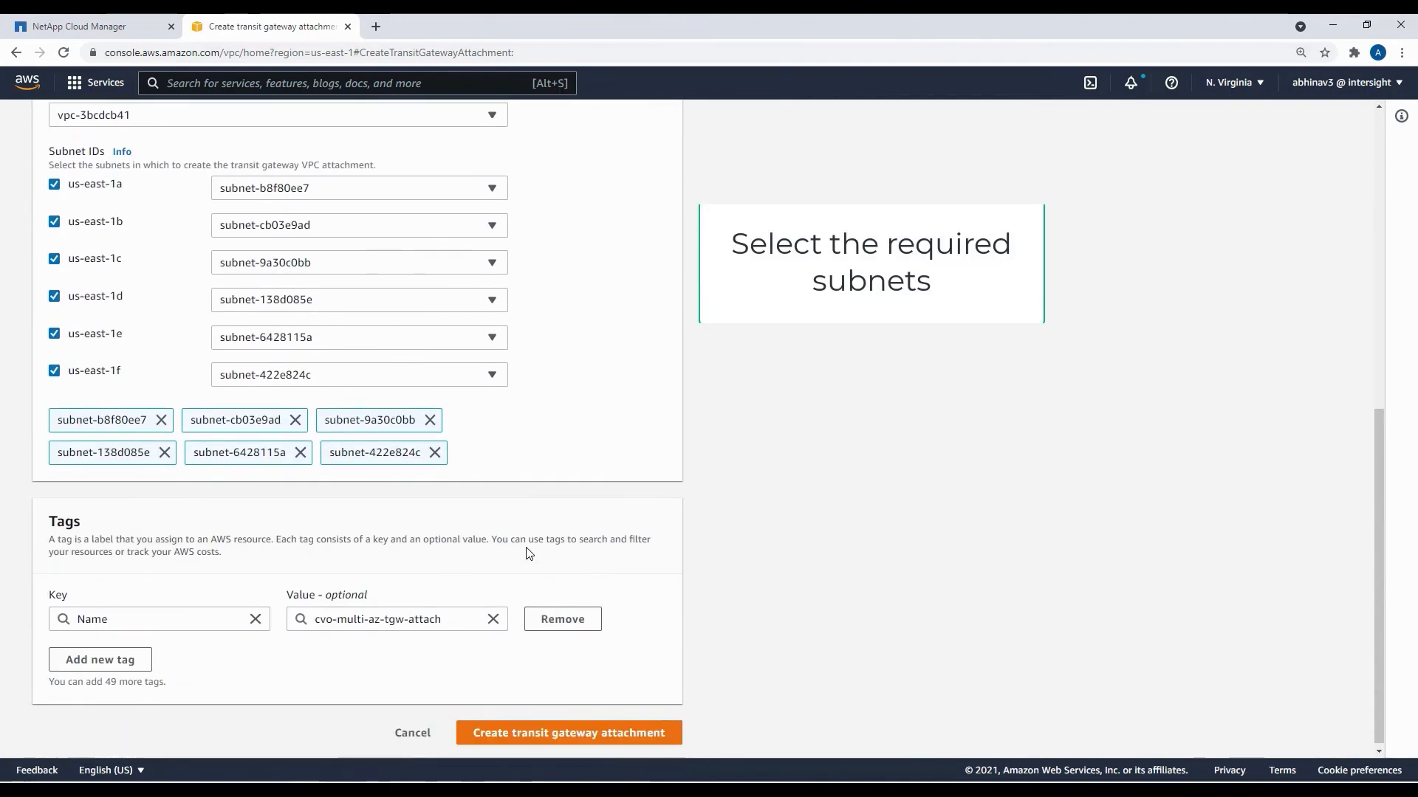
left_click(678, 733)
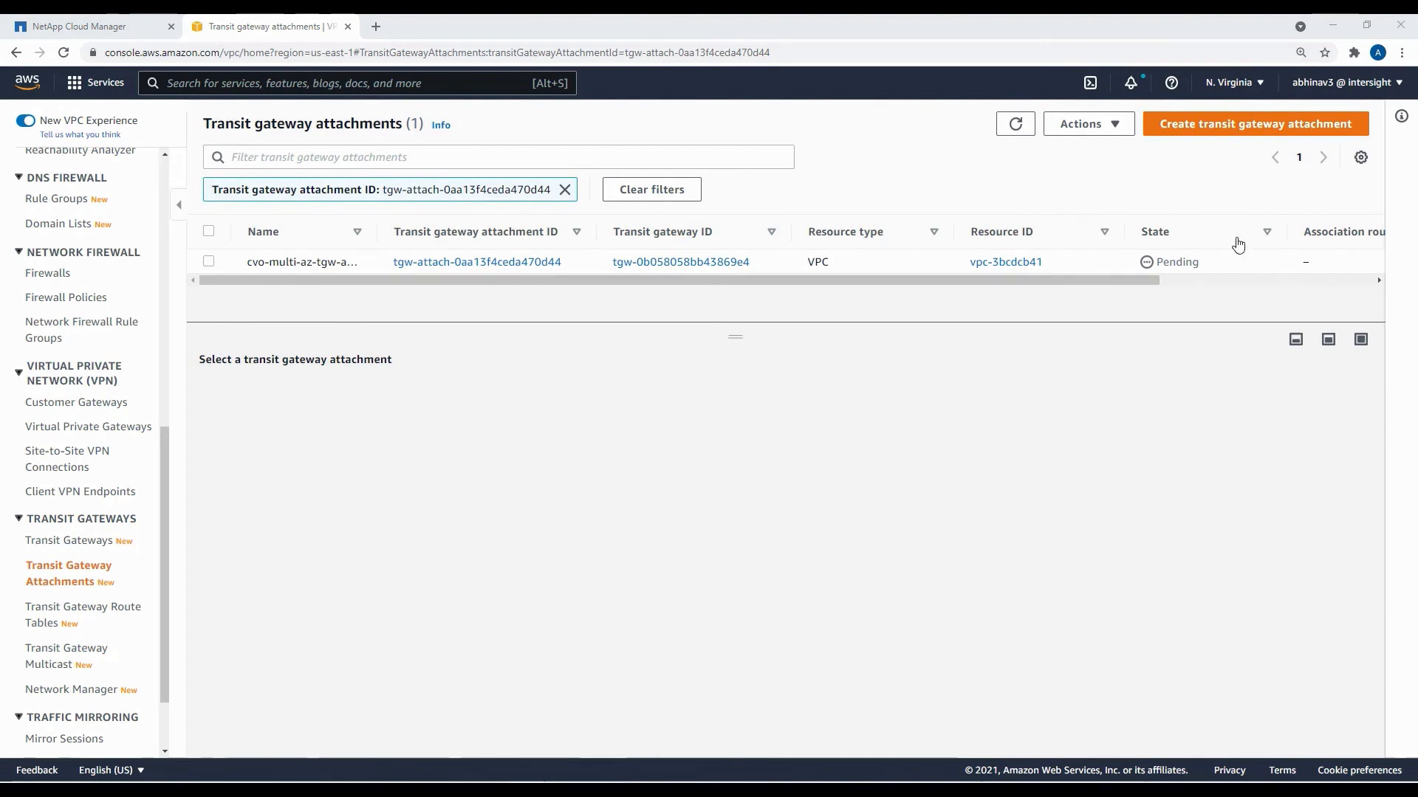
left_click(1015, 137)
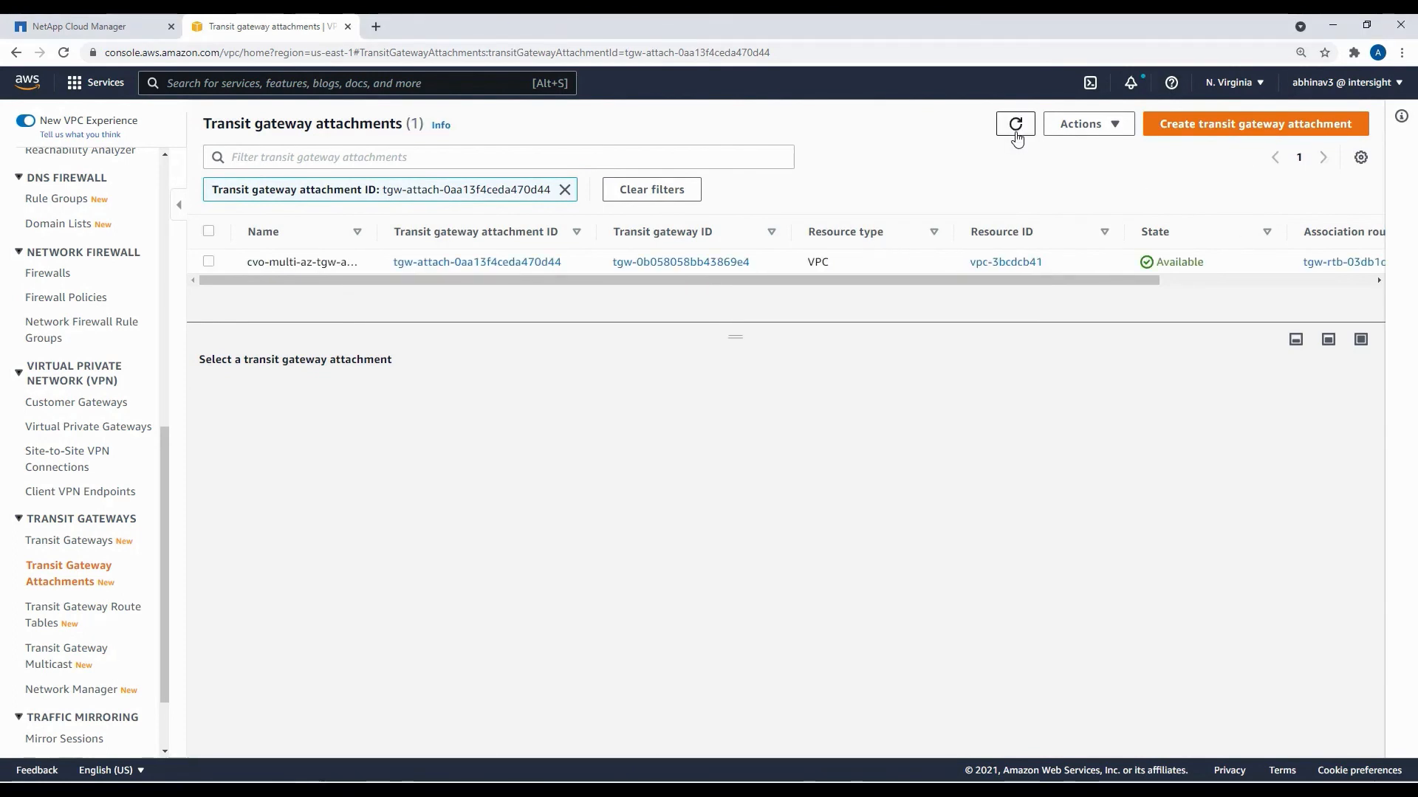
left_click(273, 262)
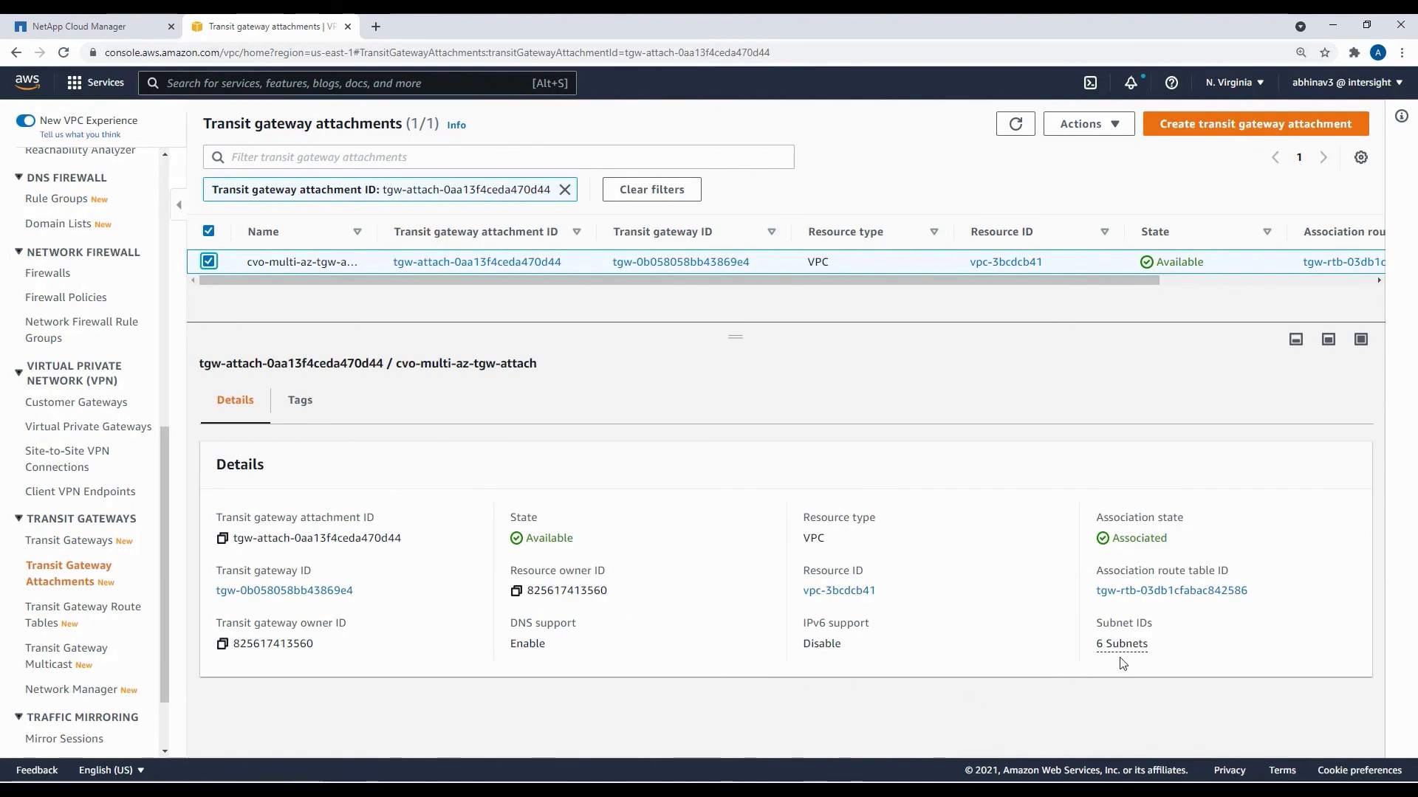
- Name the transit gateway's default route table cvo-tgw-rt
left_click(118, 611)
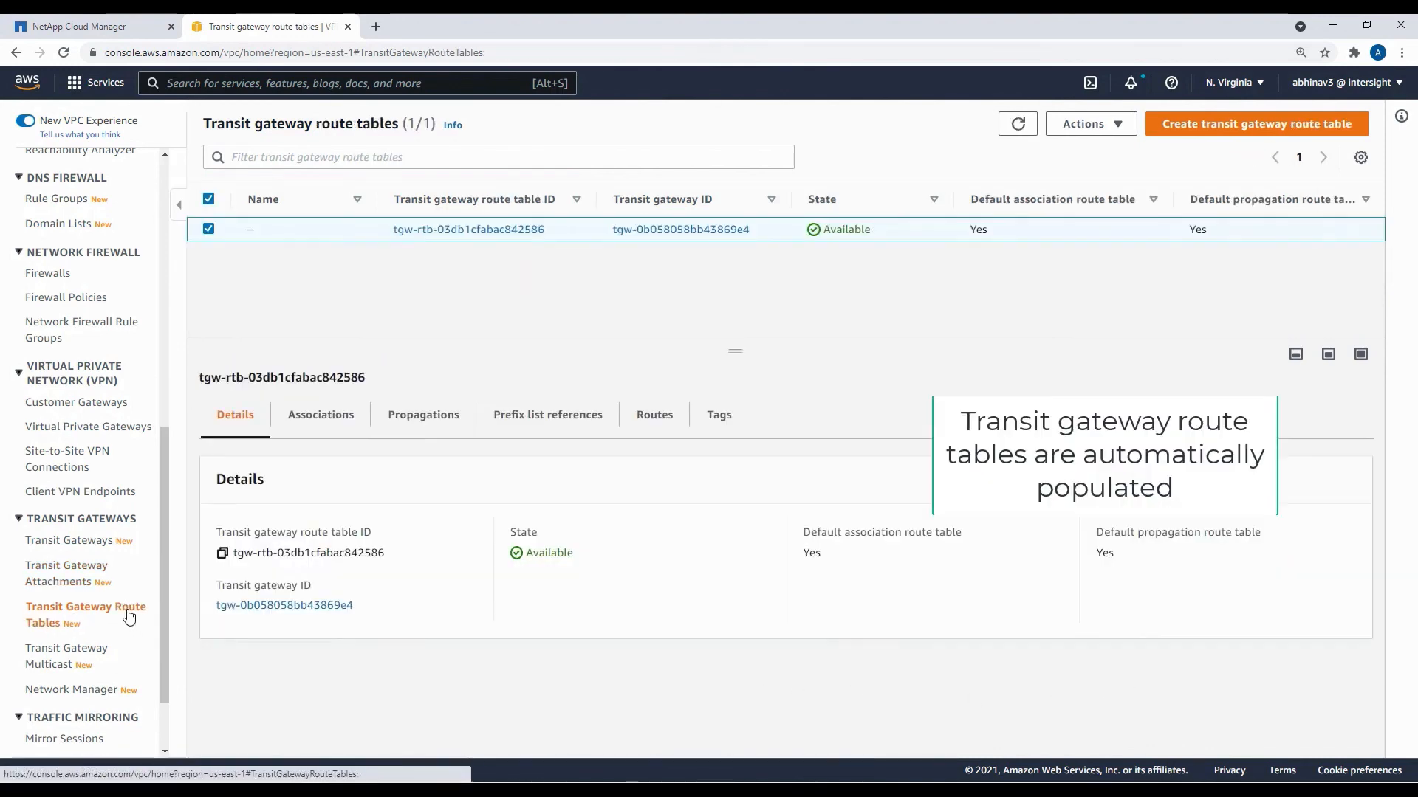
left_click(263, 230)
left_click(315, 251)
type("cvo-tgw-rt")
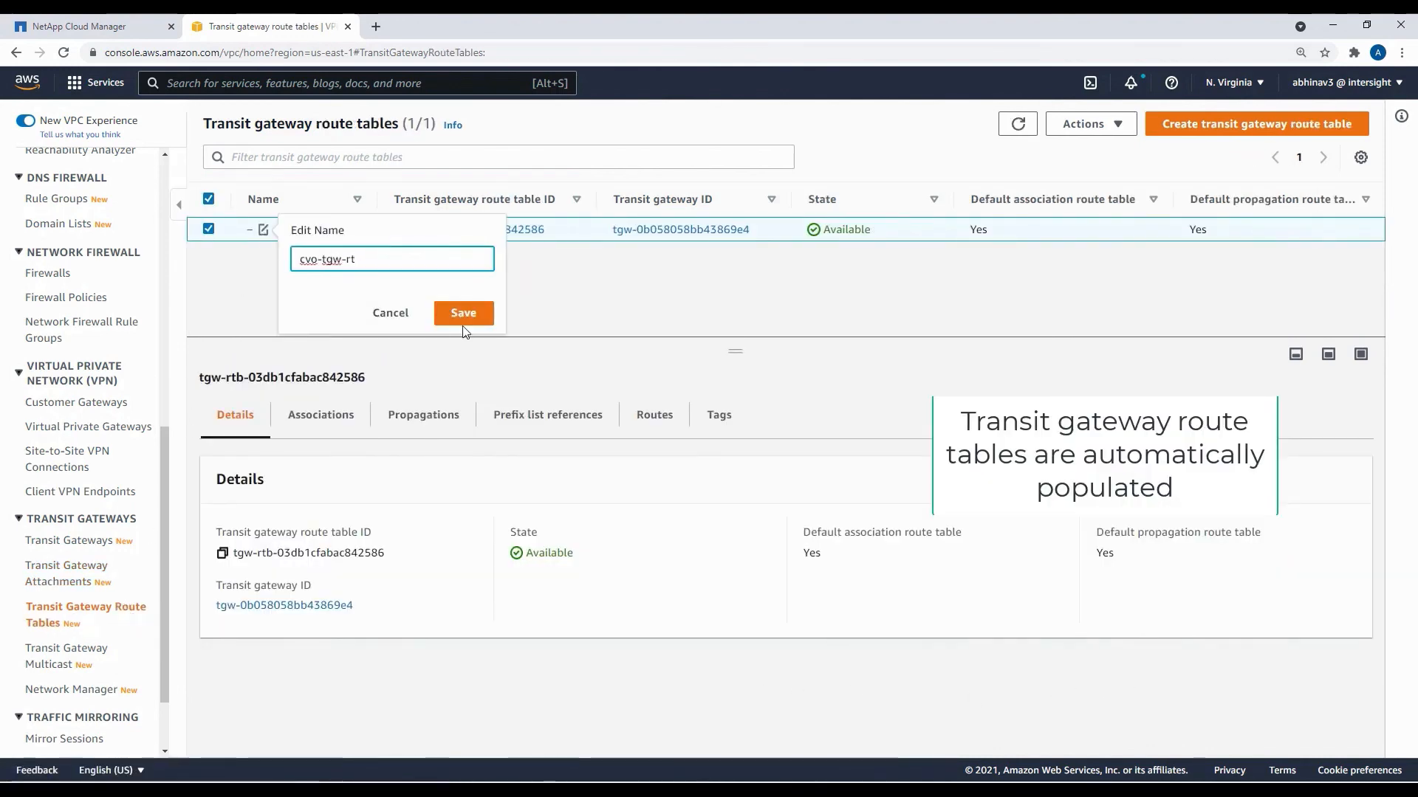
left_click(464, 323)
- Review the associations, propagations and routes of the transit gateway route table cvo-tgw-rt
left_click(338, 414)
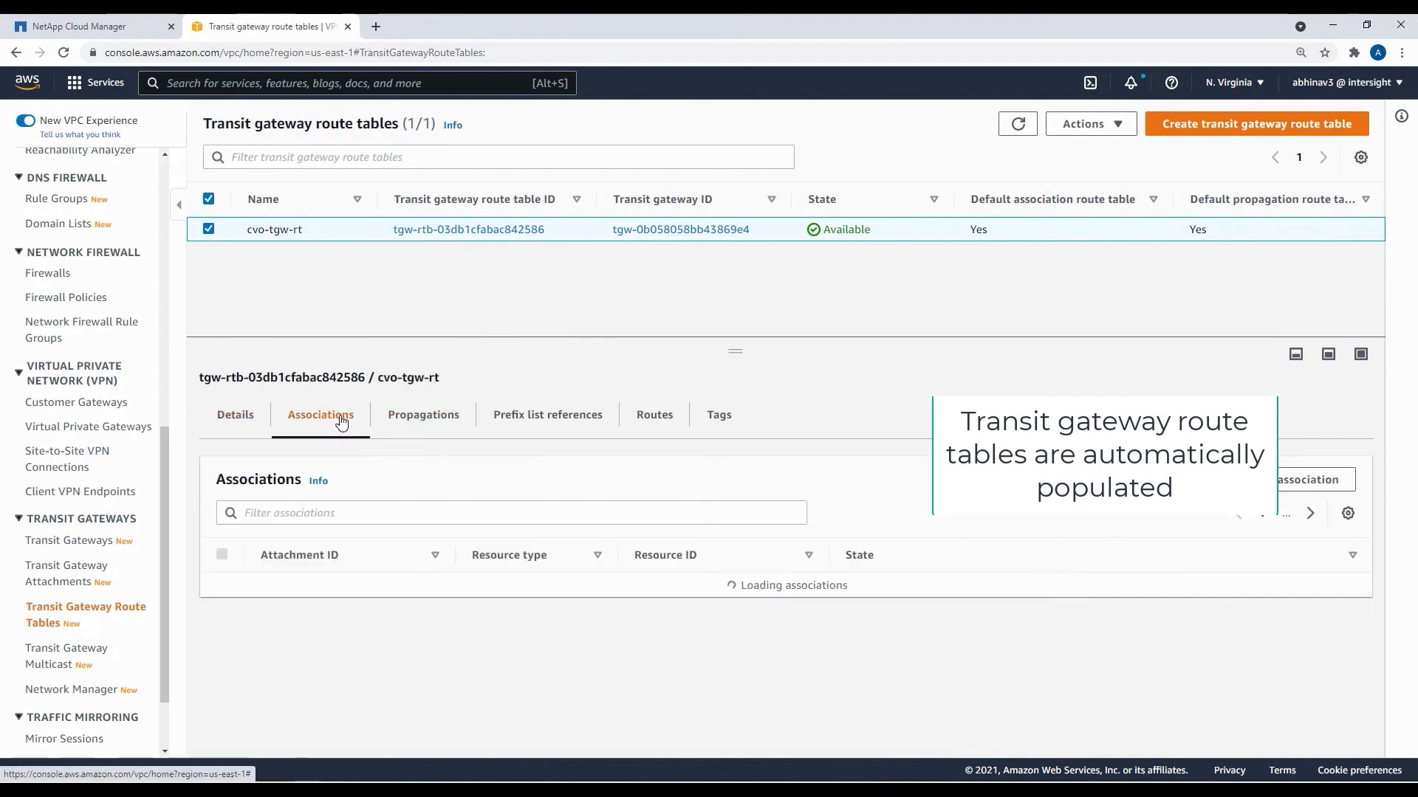
left_click(443, 441)
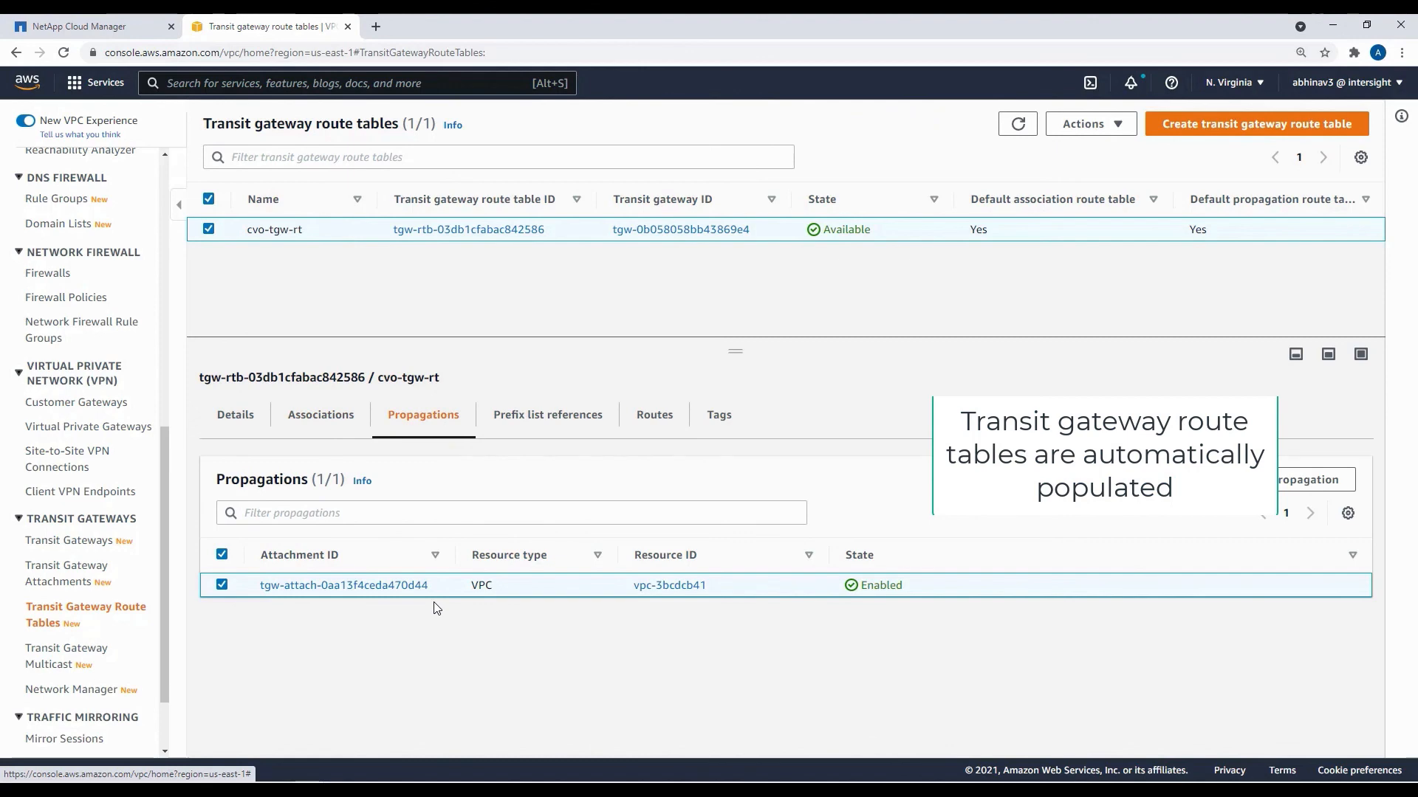
left_click(663, 421)
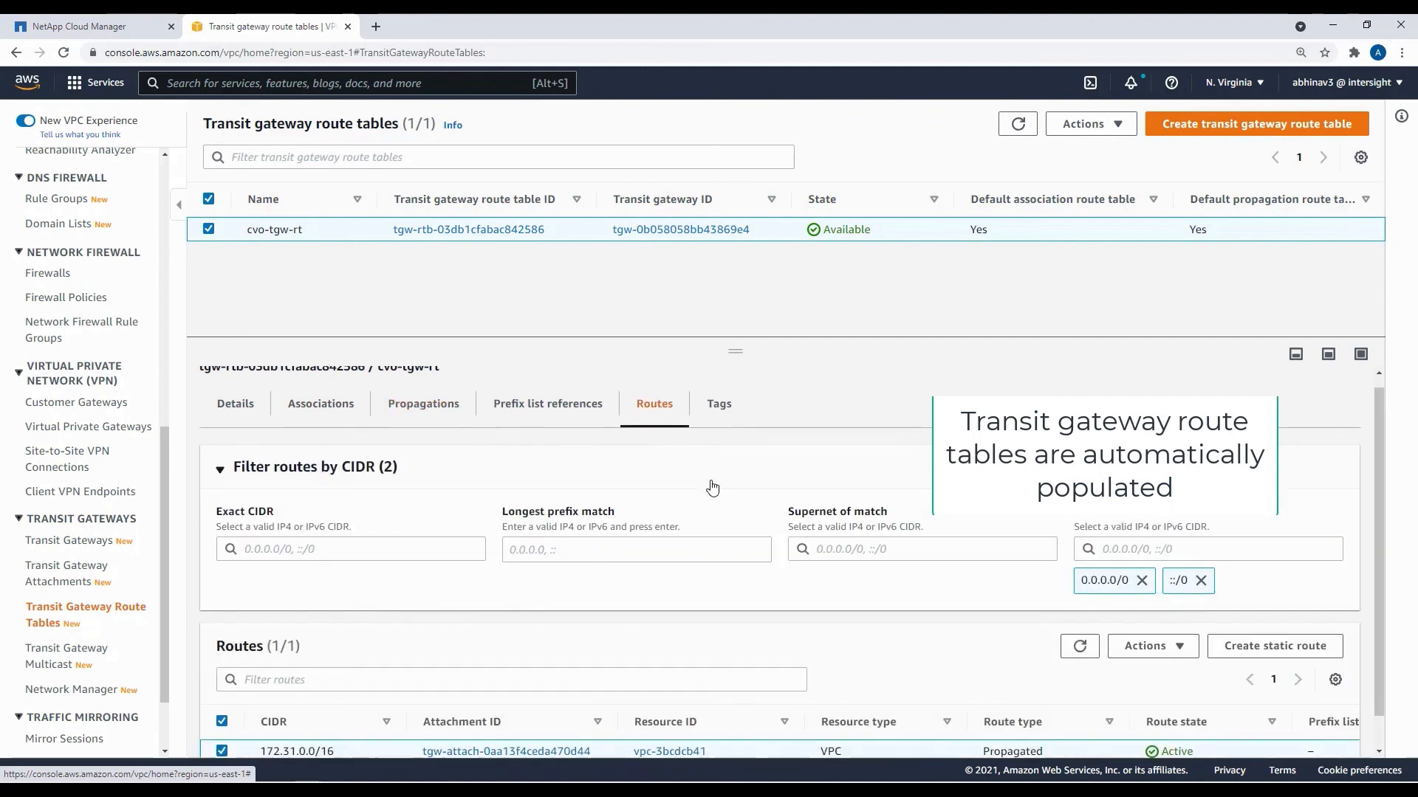
scroll(710, 486, "down", 1)
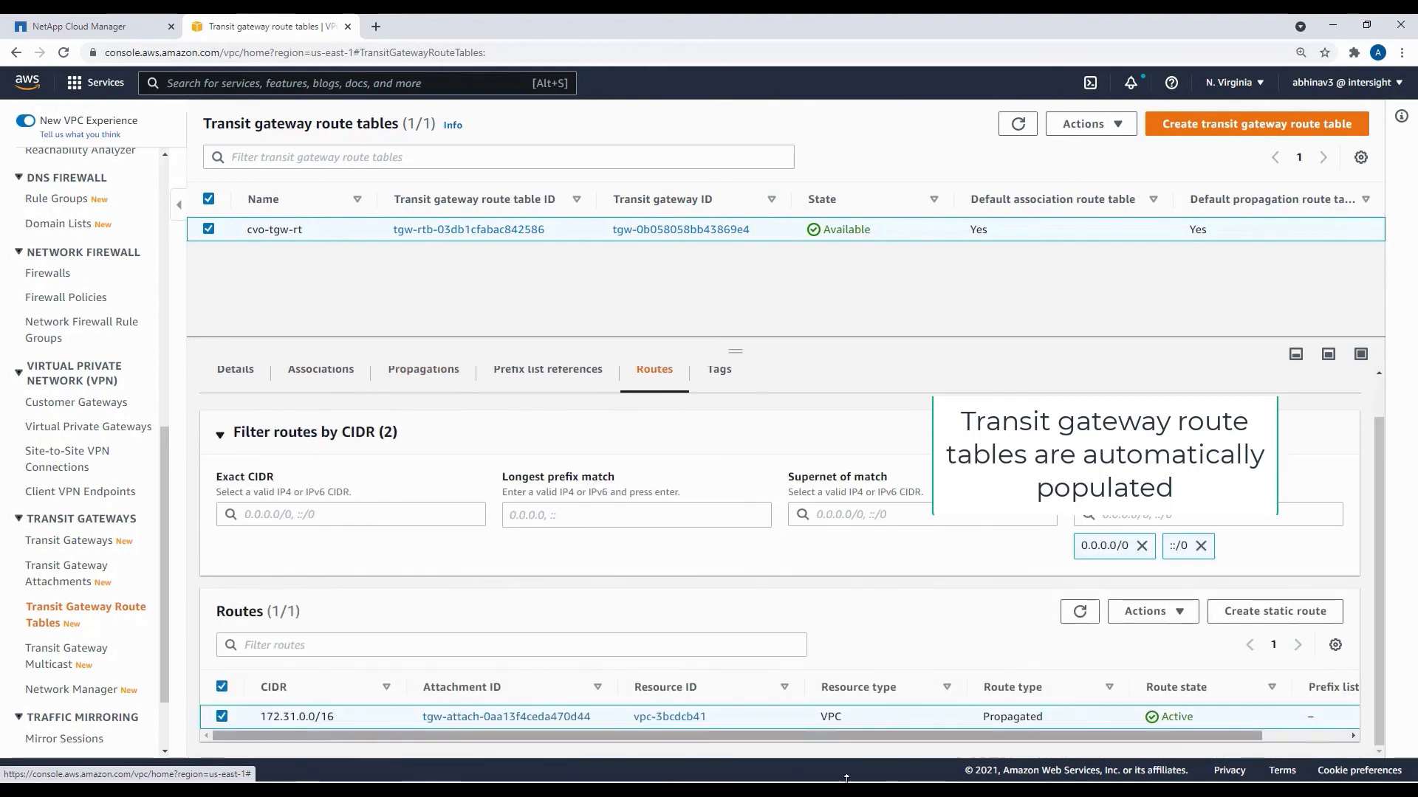
- Create an active static route for CIDR 172.32.0.0/24 in cvo-tgw-rt, using the cvo-multi-az-tgw-attach attachment
left_click(1233, 619)
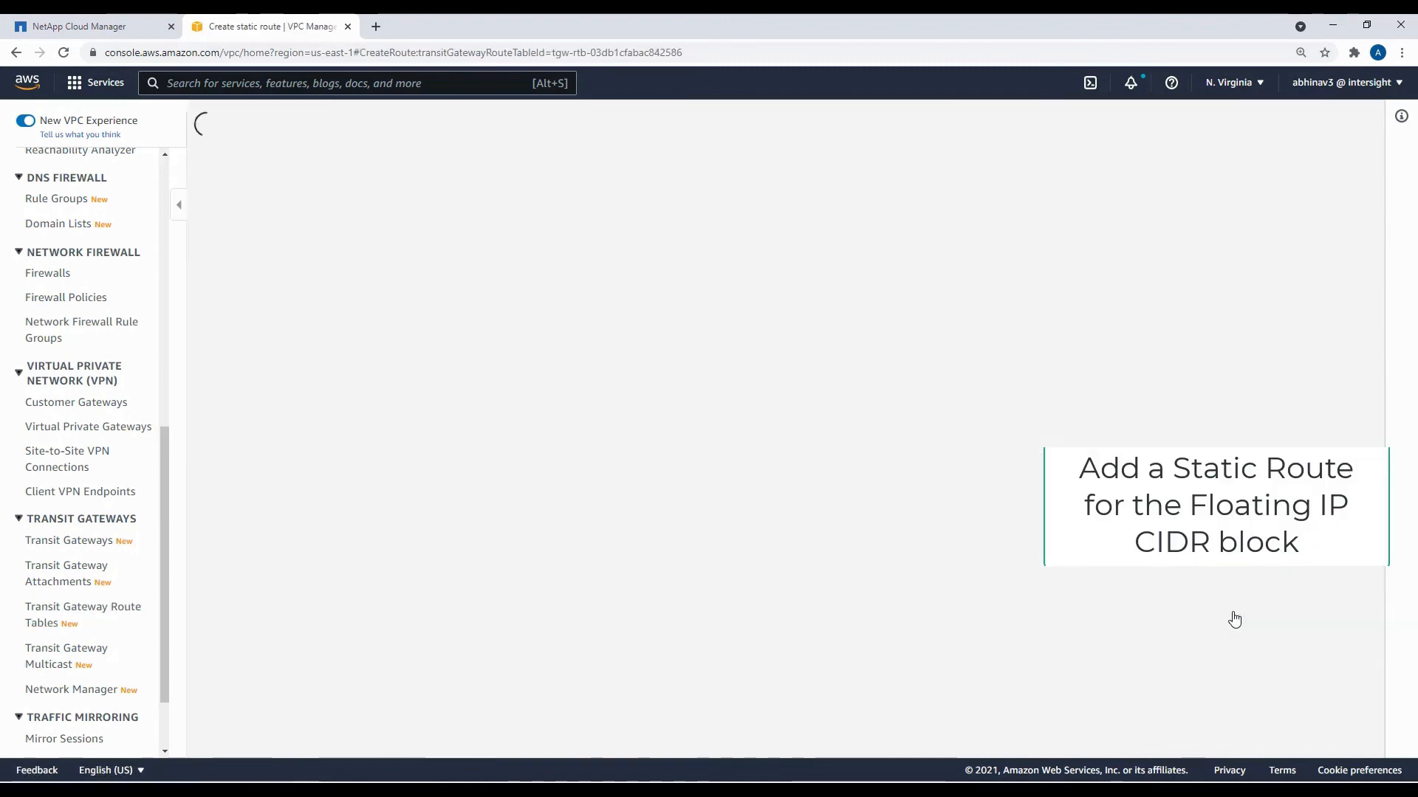
left_click(77, 420)
type("172.32.0.0/24")
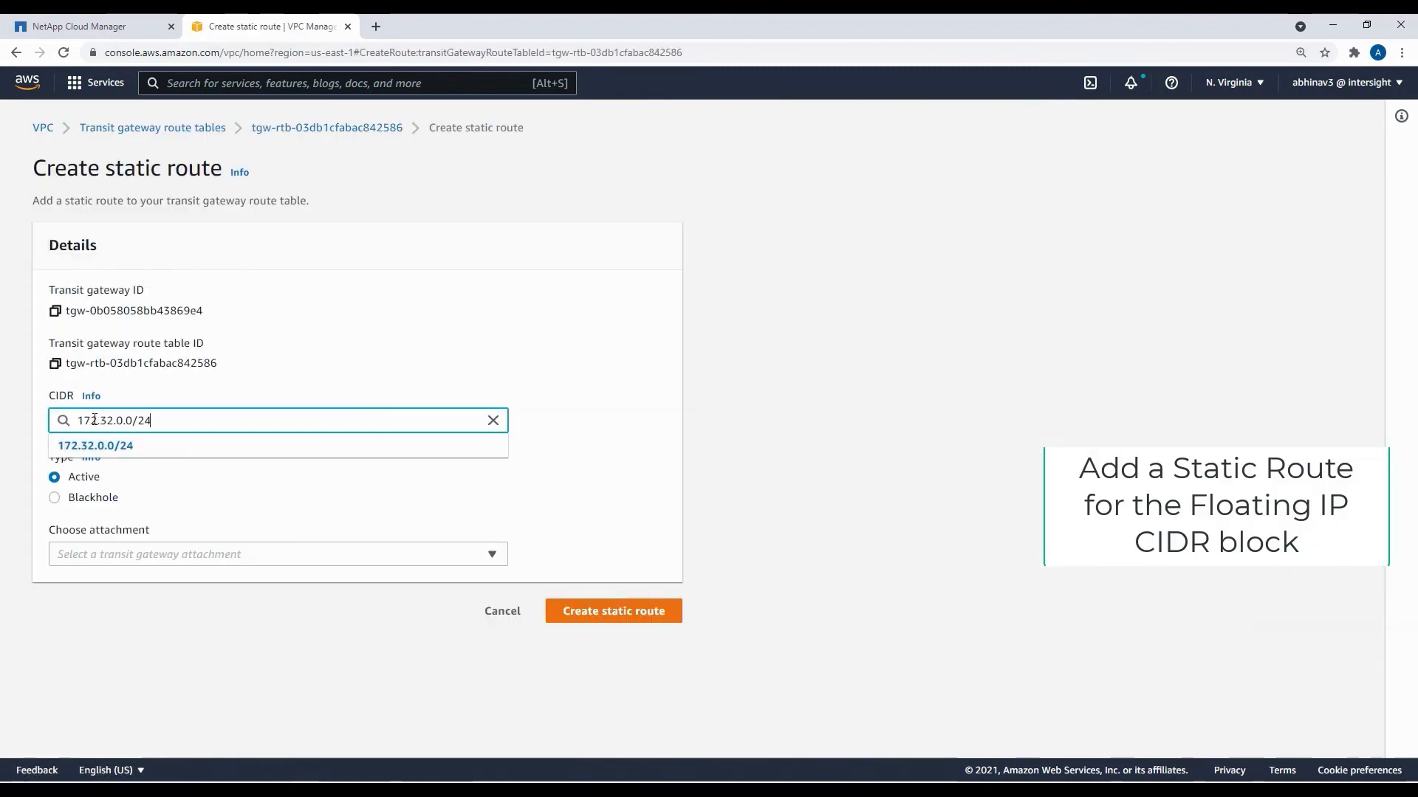
left_click(89, 447)
left_click(490, 554)
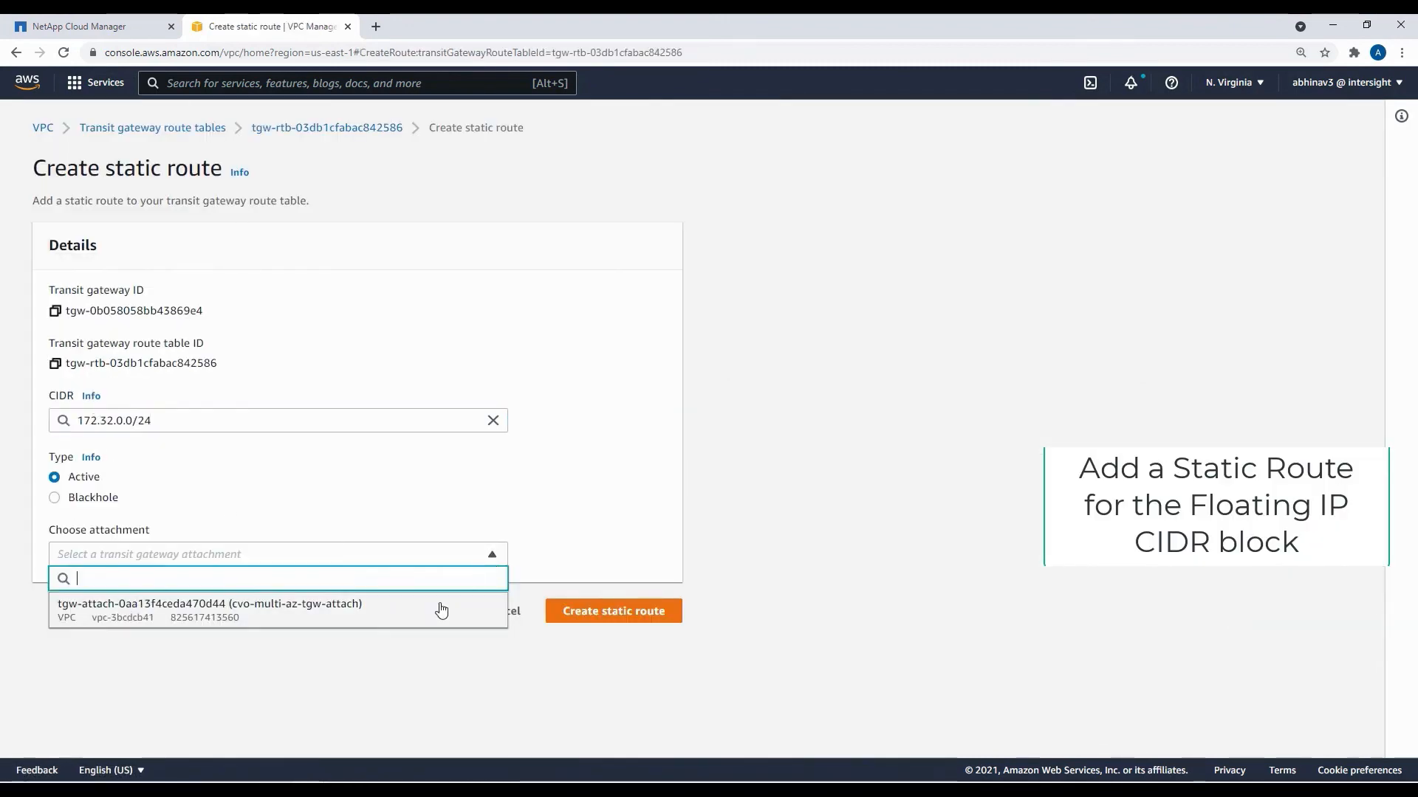
left_click(380, 621)
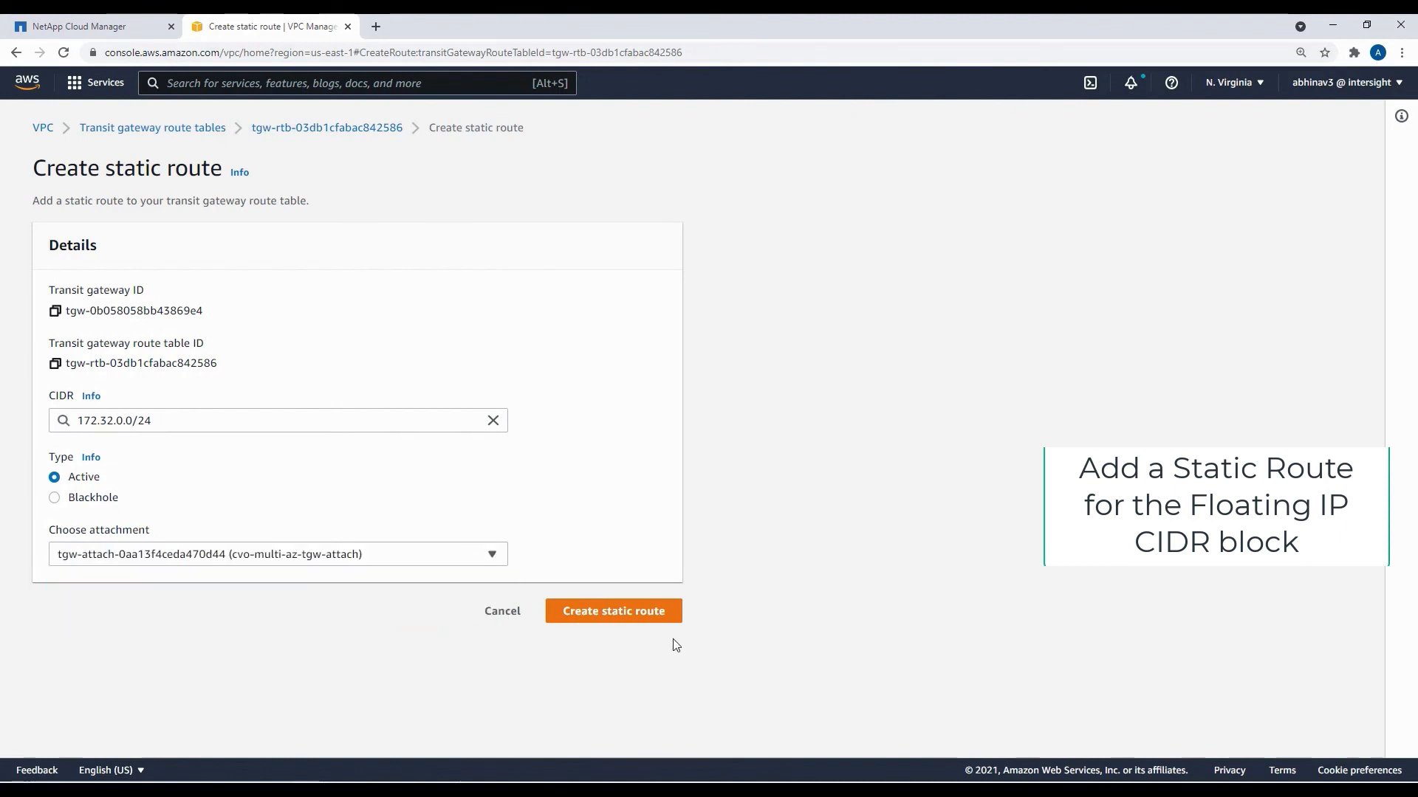
left_click(671, 617)
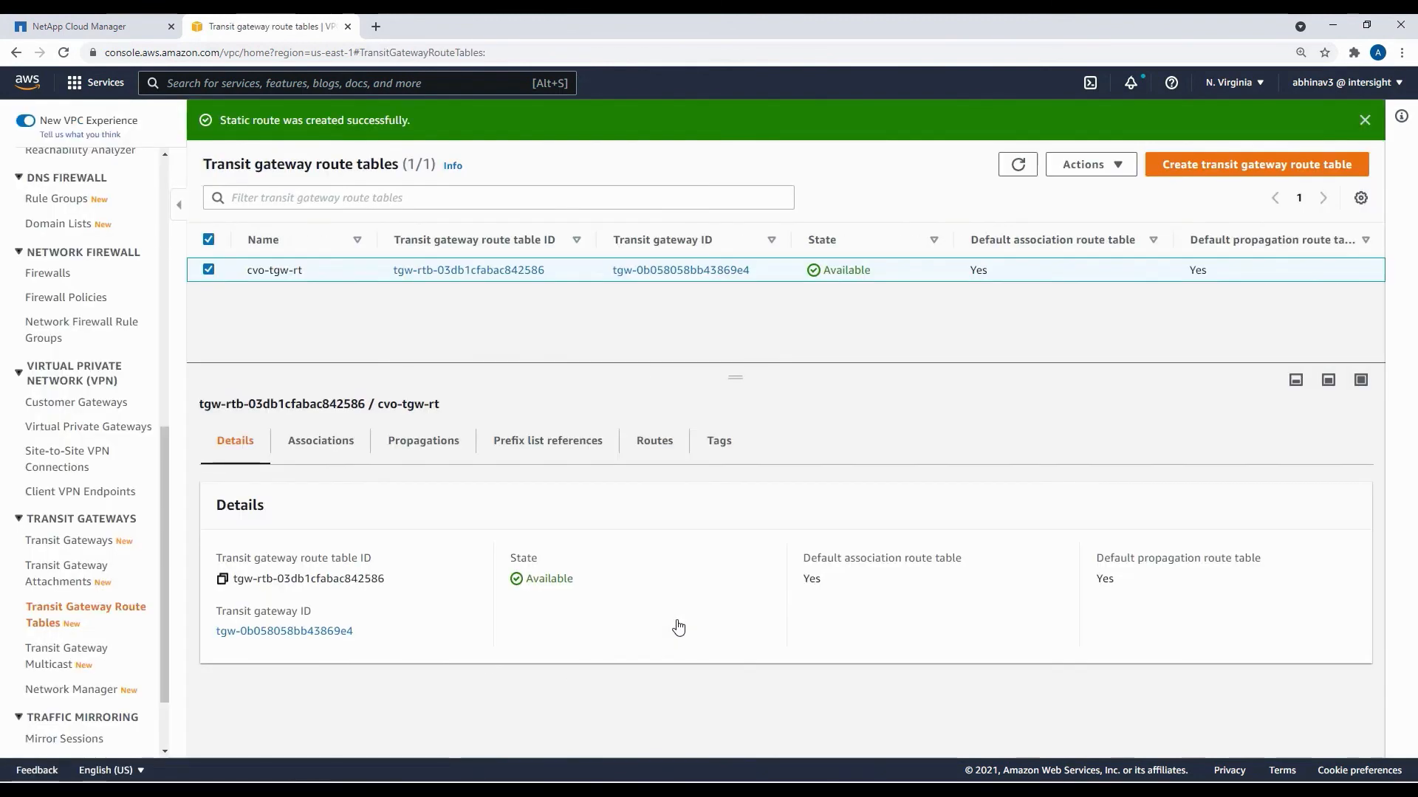
left_click(1365, 120)
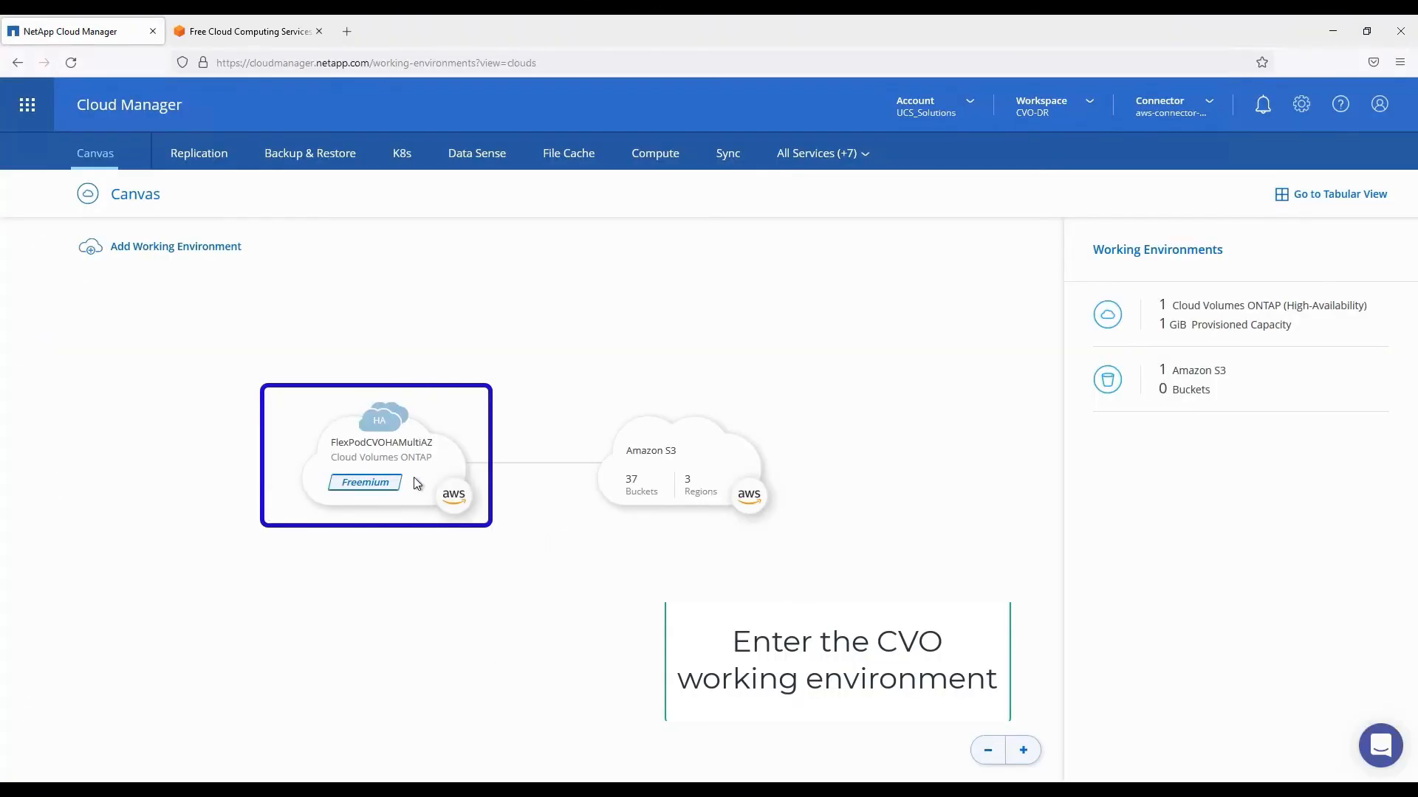
- Enter the FlexPodCVOHAMultiAZ working environment and display the HA status of its nodes and mediator
left_click(415, 483)
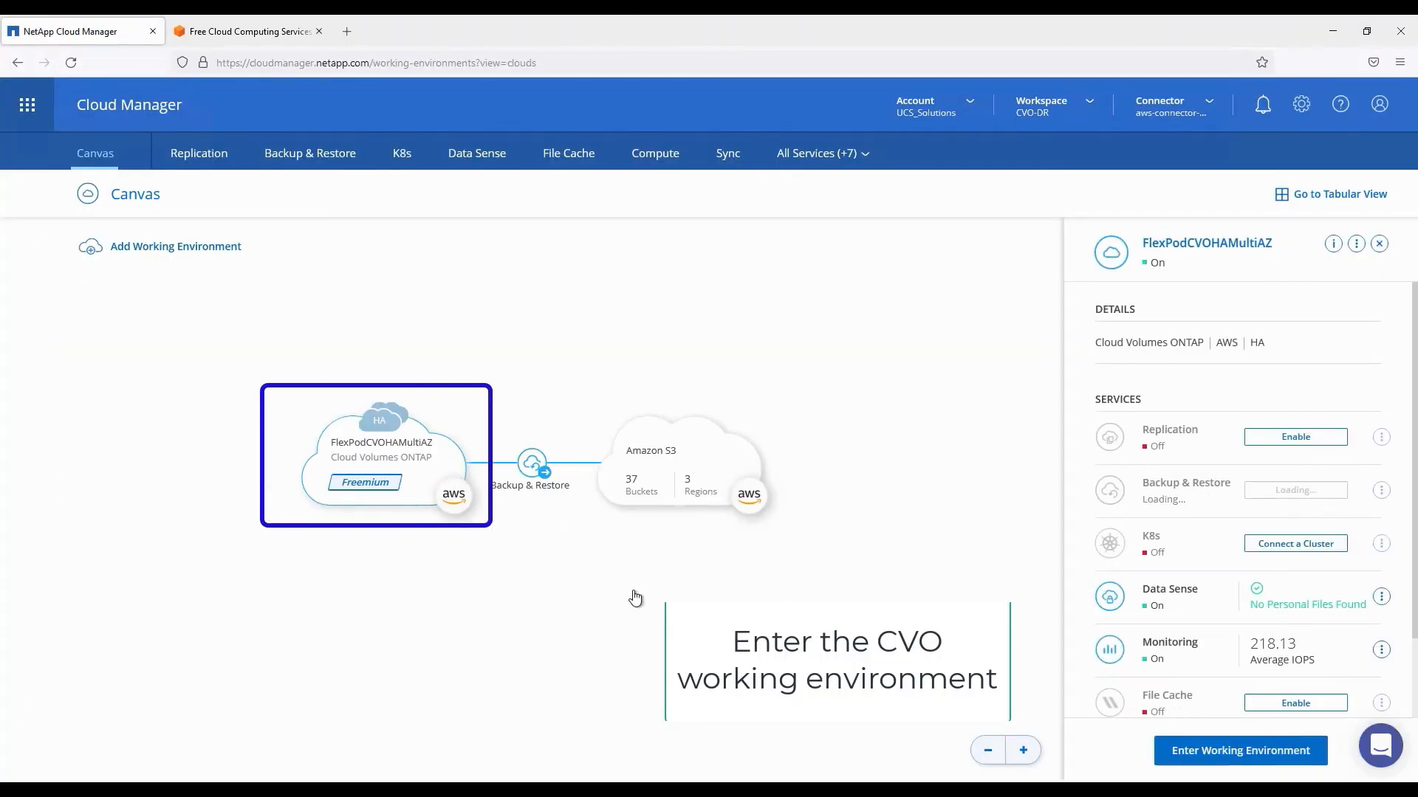
left_click(1241, 751)
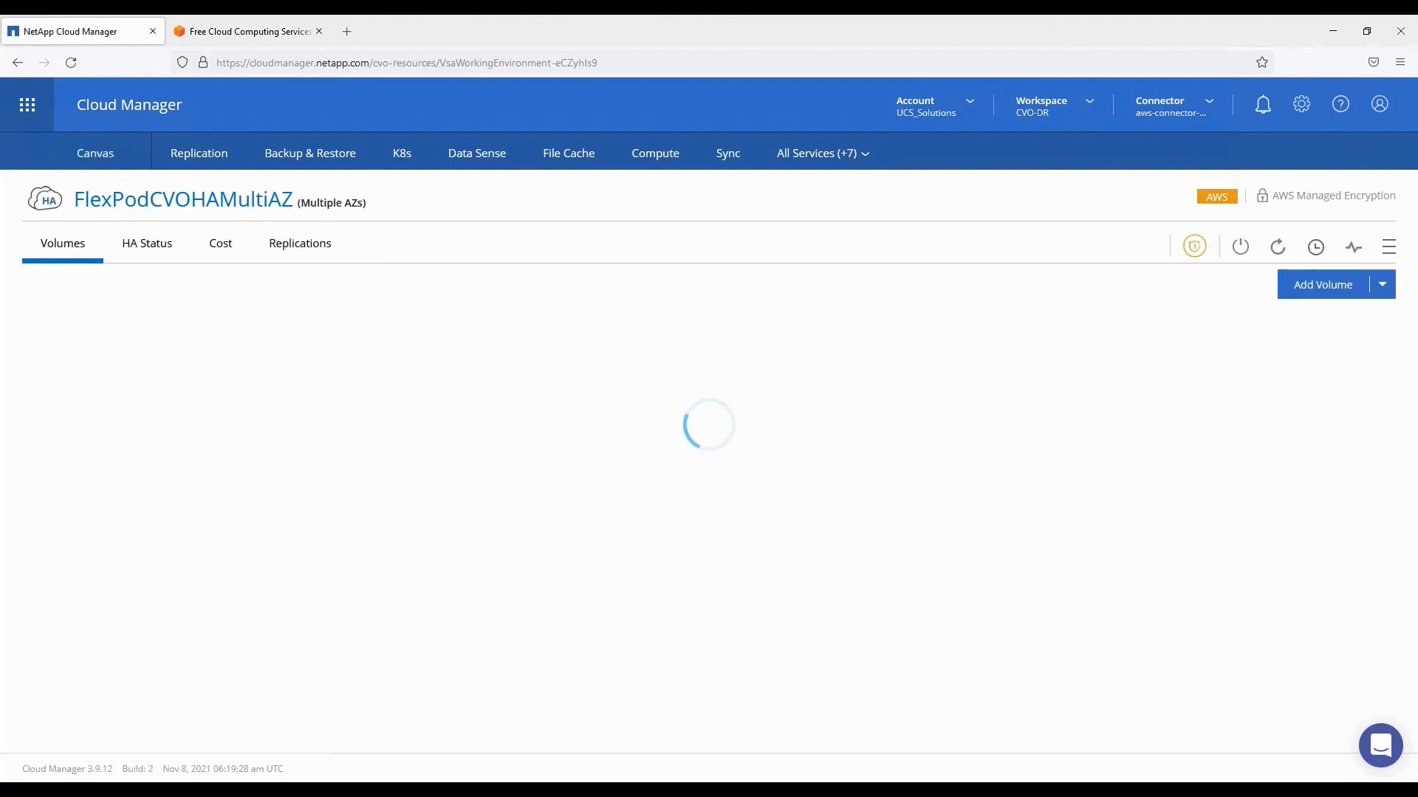
left_click(162, 247)
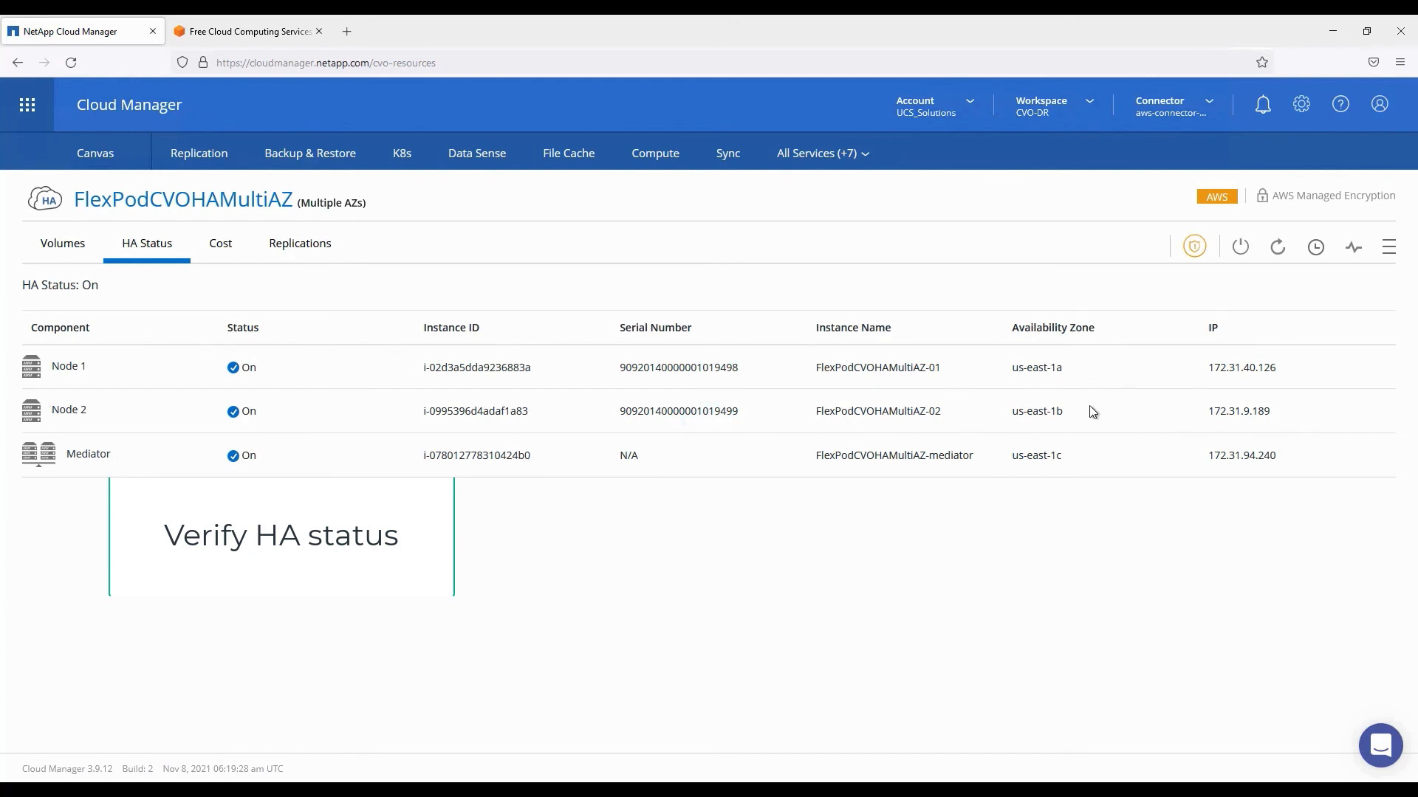
- Launch System Manager for the FlexPodCVOHAMultiAZ working environment from its advanced options
left_click(1389, 251)
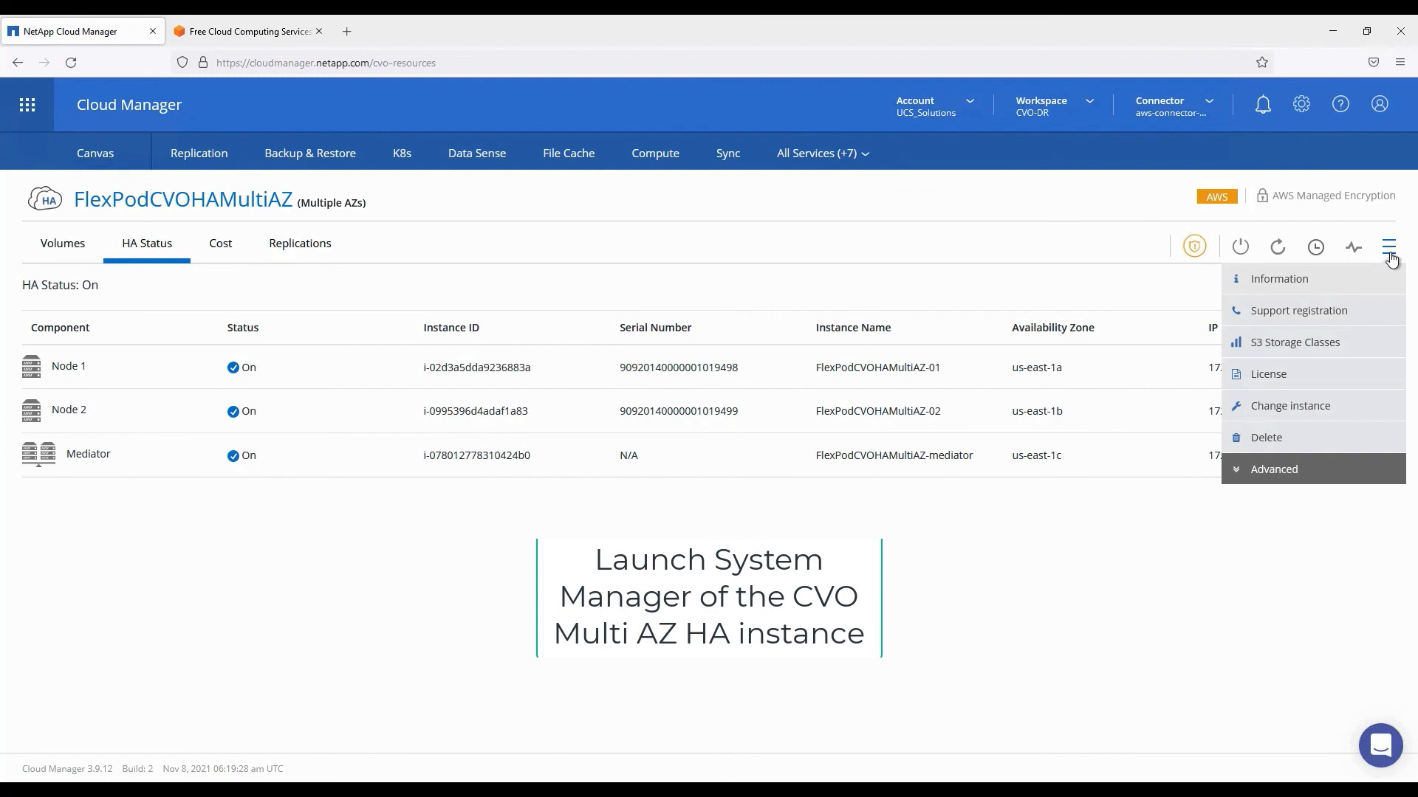
left_click(1240, 472)
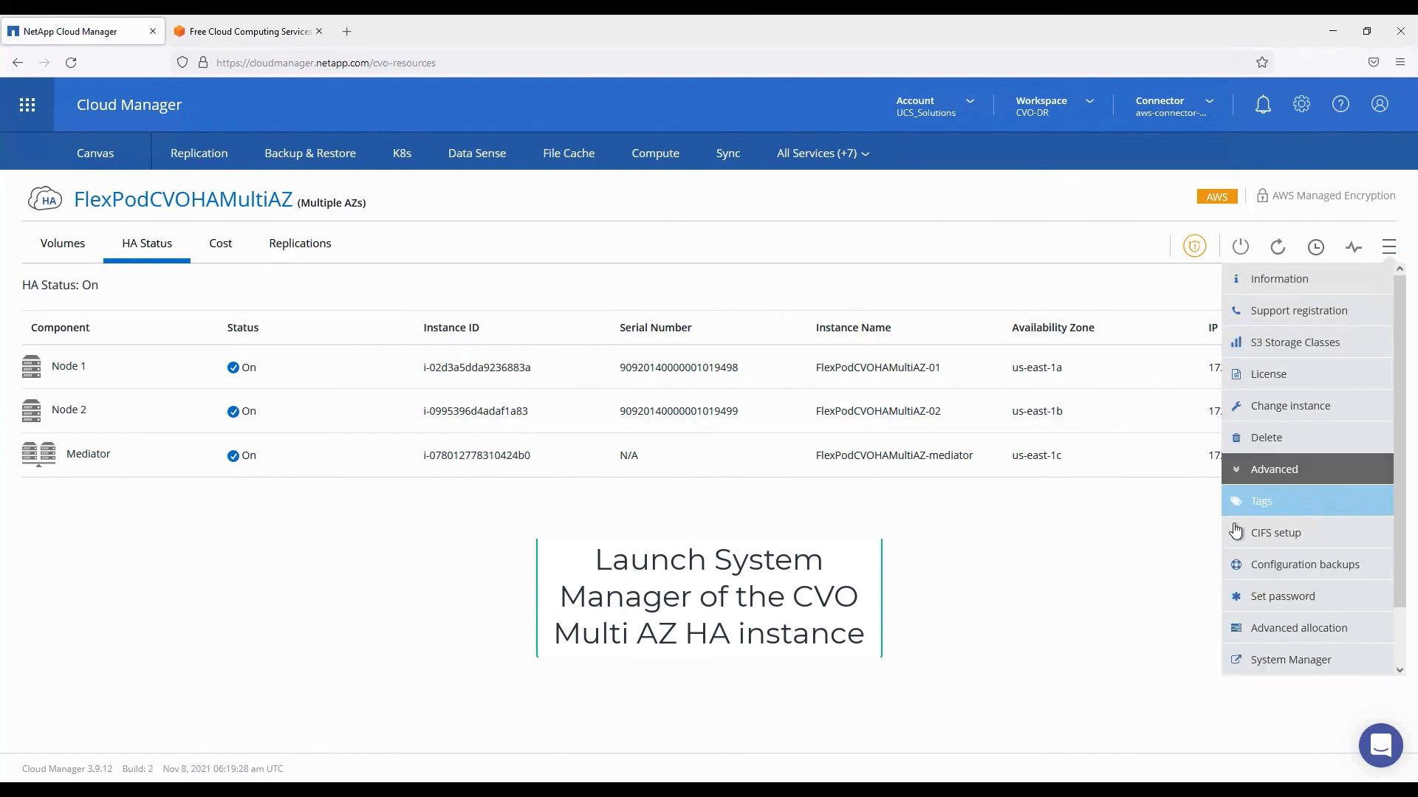
left_click(1307, 669)
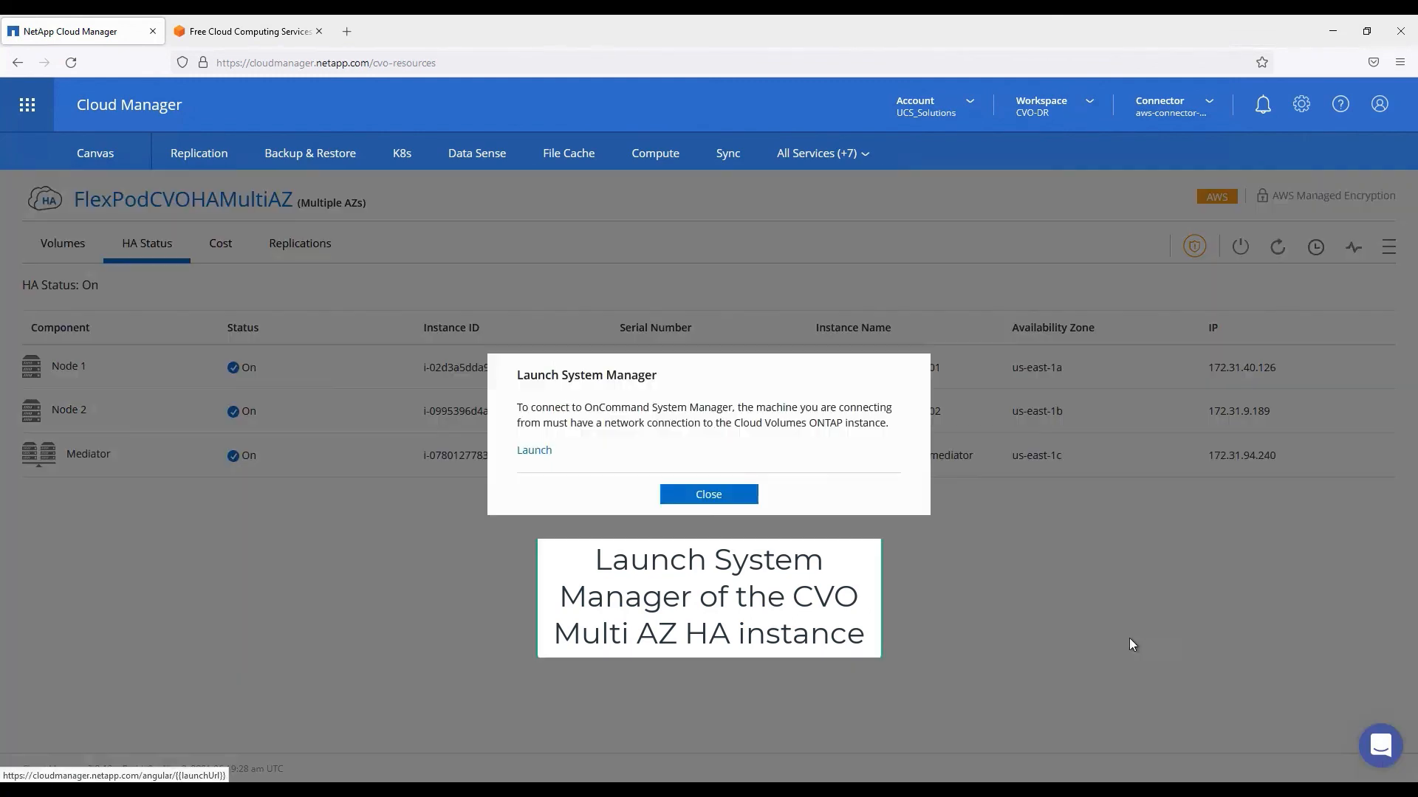
left_click(541, 453)
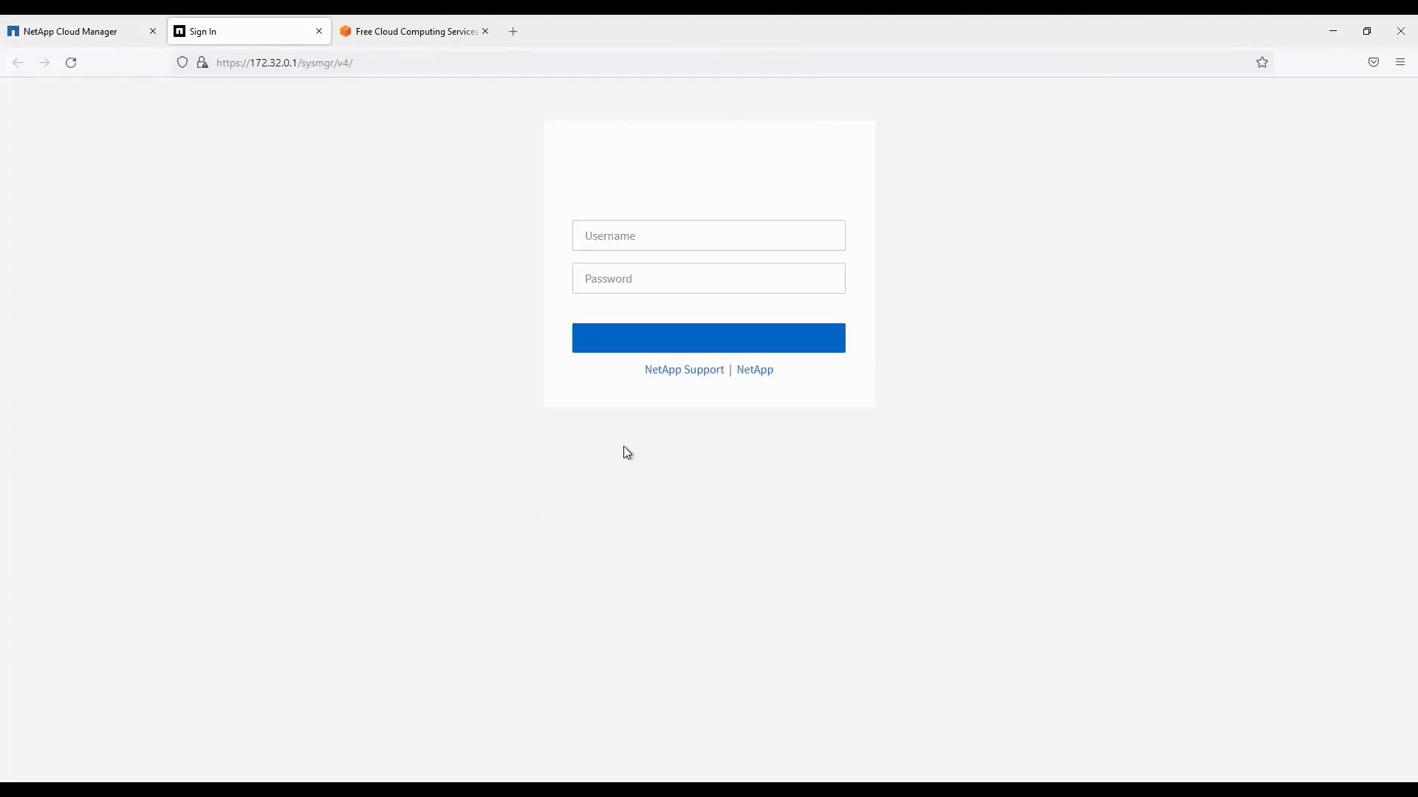
- Sign in to ONTAP System Manager as admin with the account password
left_click(636, 235)
type("admin")
key("Tab")
type("****")
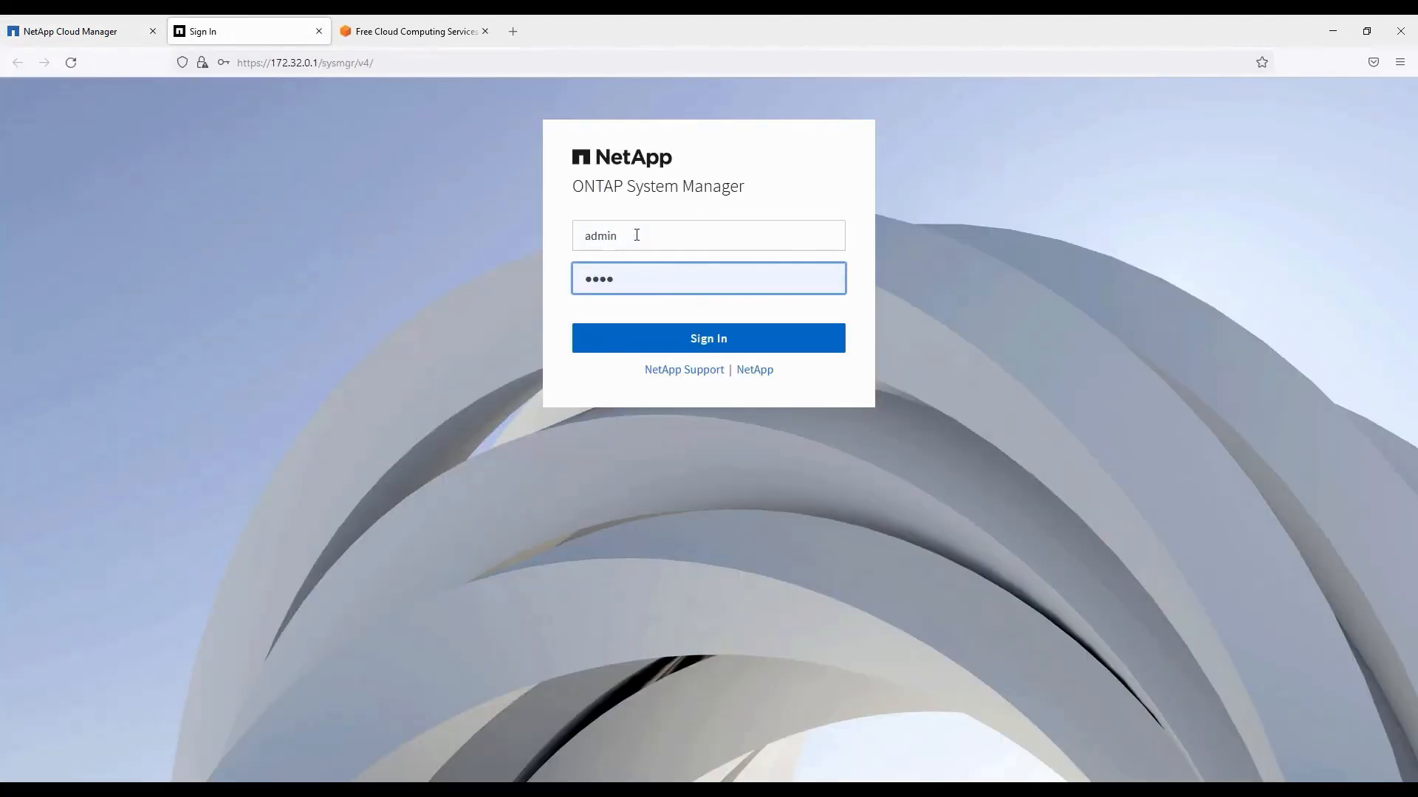
type("***")
key("Return")
left_click(420, 250)
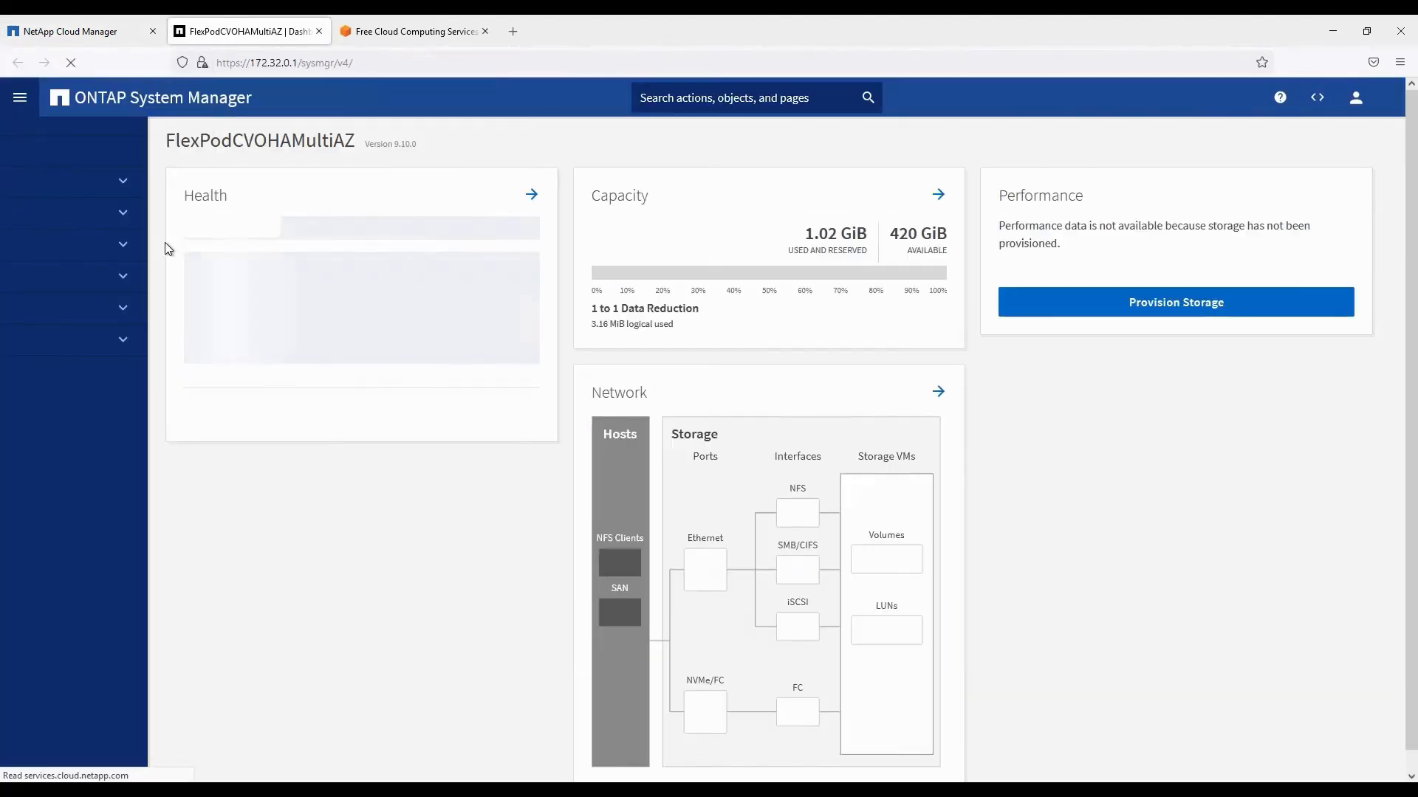
- Display the cluster's storage volumes and widen the Name column to fit the SVM root volume's full name
left_click(123, 185)
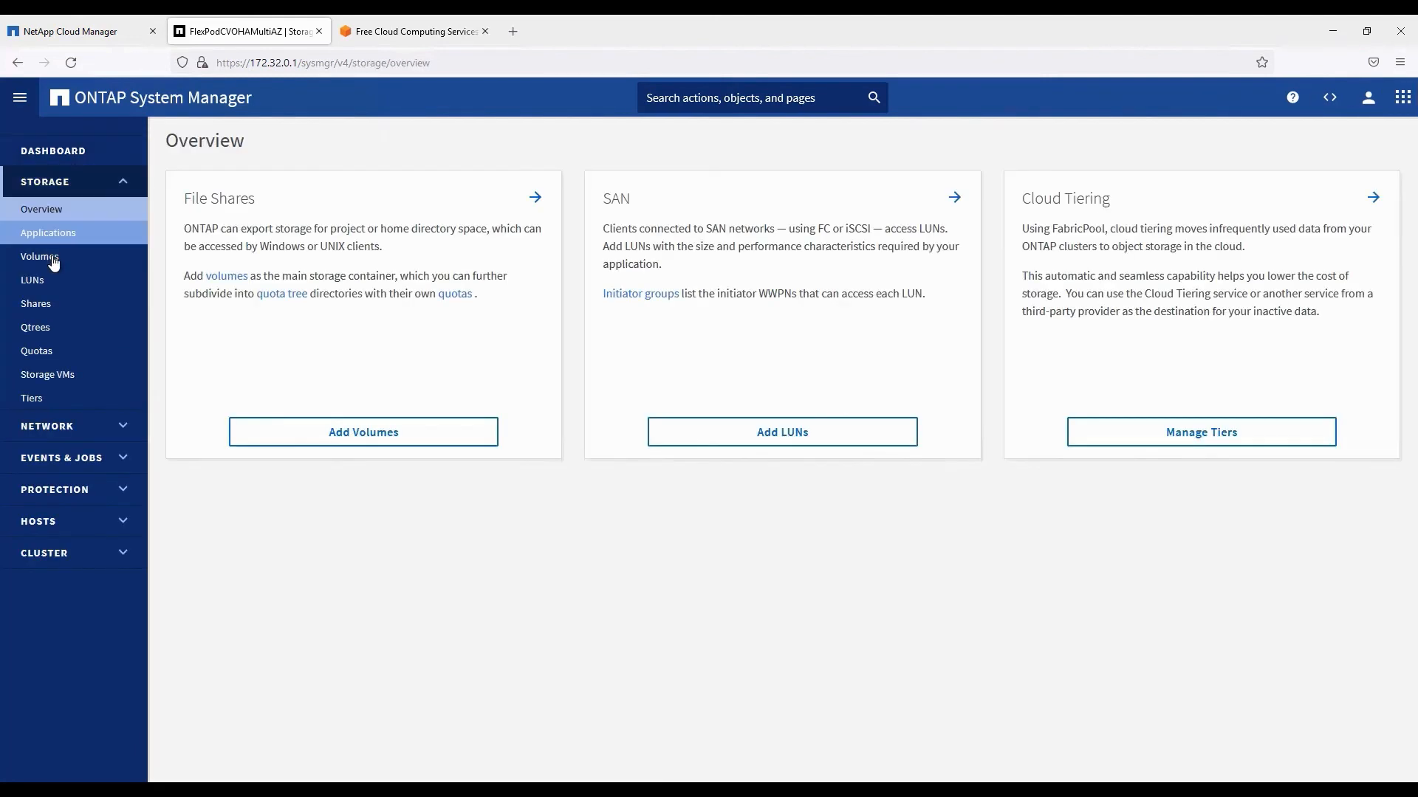
left_click(54, 260)
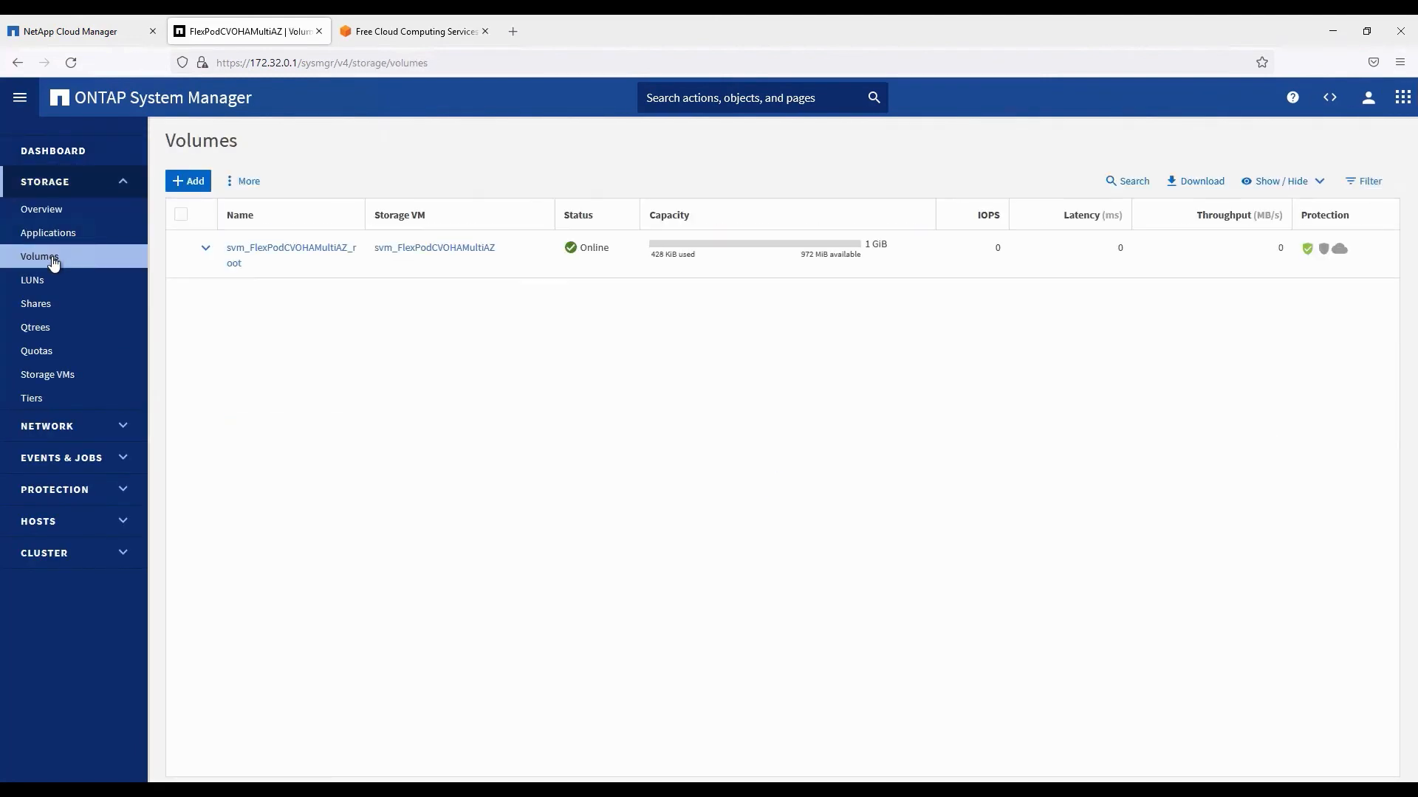
left_click_drag(366, 215, 402, 213)
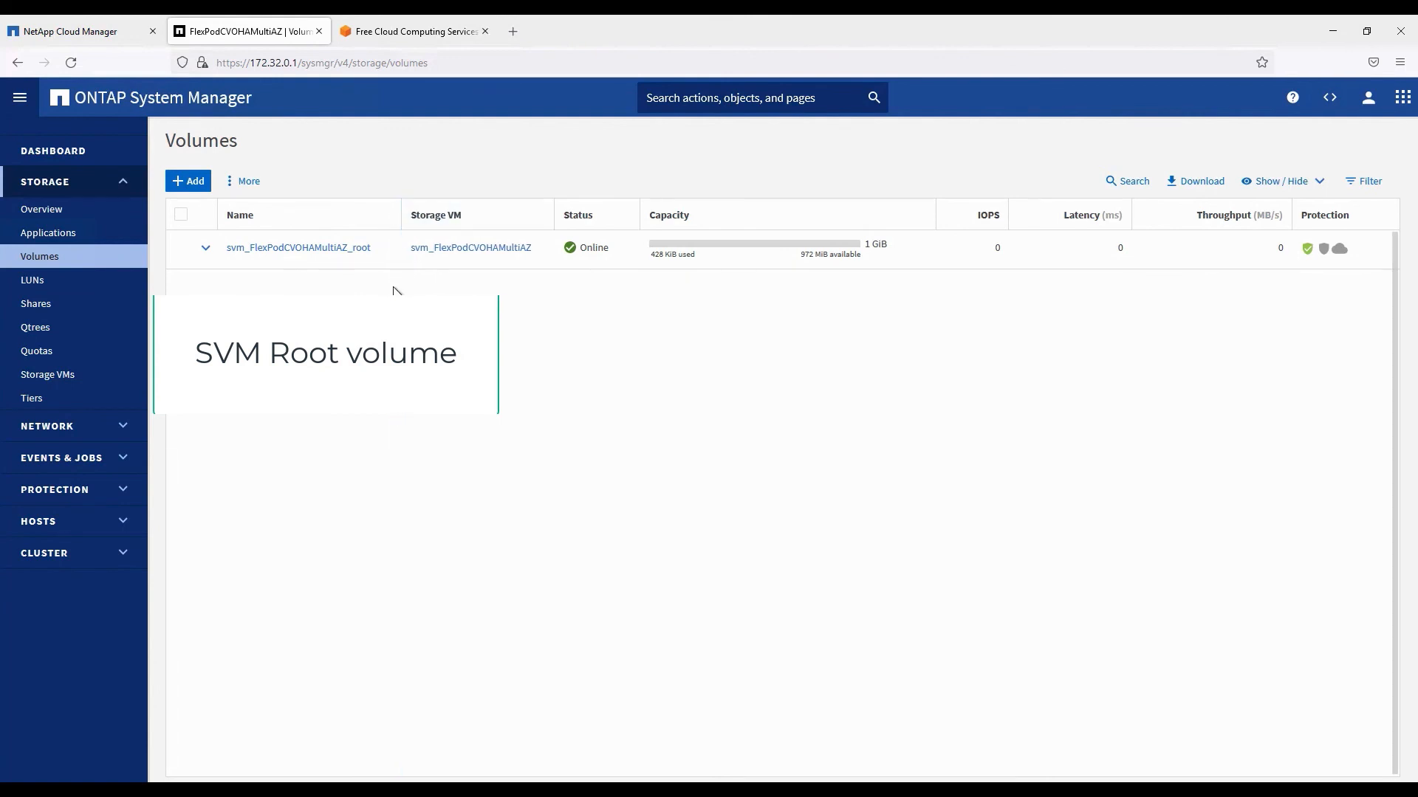
- Review the storage VM list and the capacity details of the storage tiers, including aggr1
left_click(47, 377)
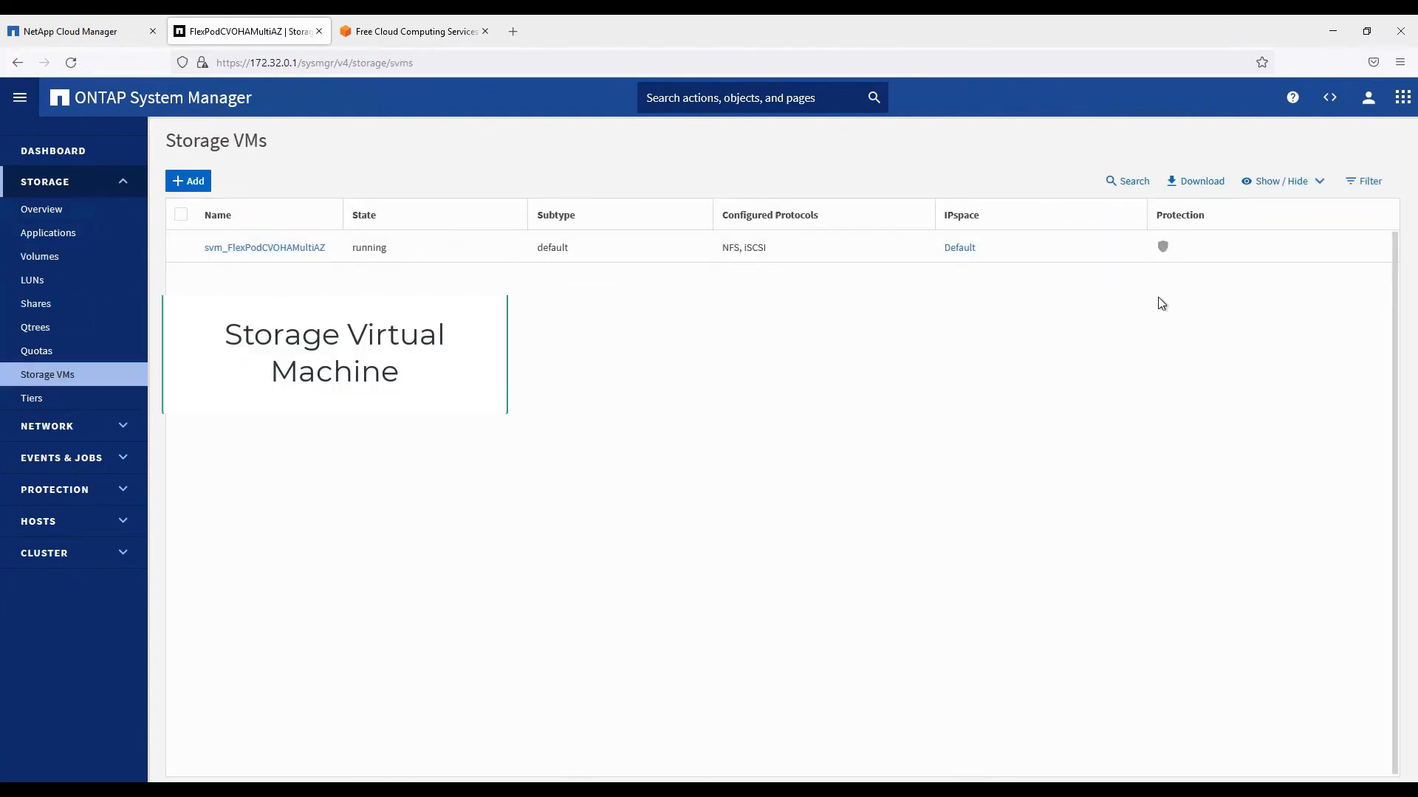
left_click(38, 399)
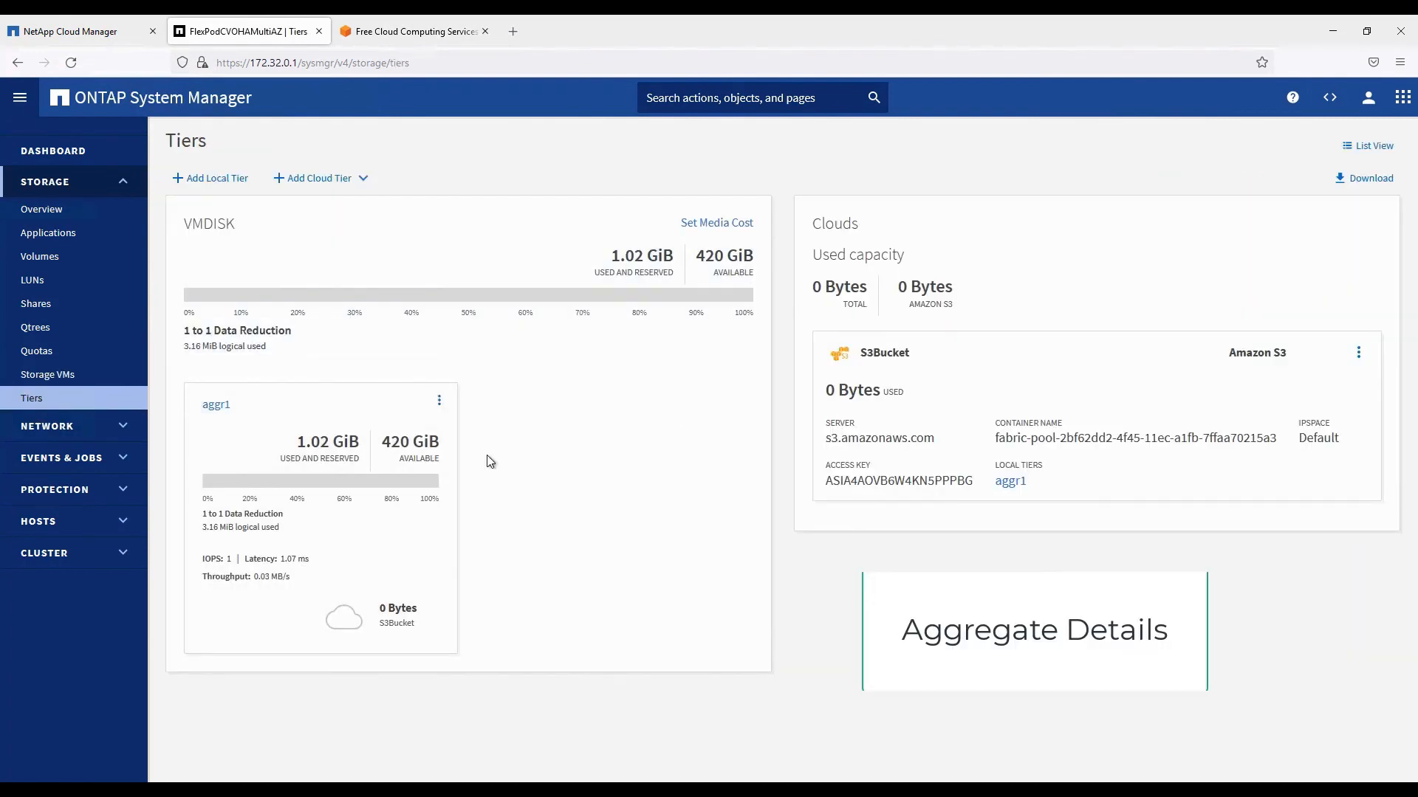
left_click(123, 183)
- Examine the network overview with its IPspaces, broadcast domains and network interface addresses
left_click(125, 215)
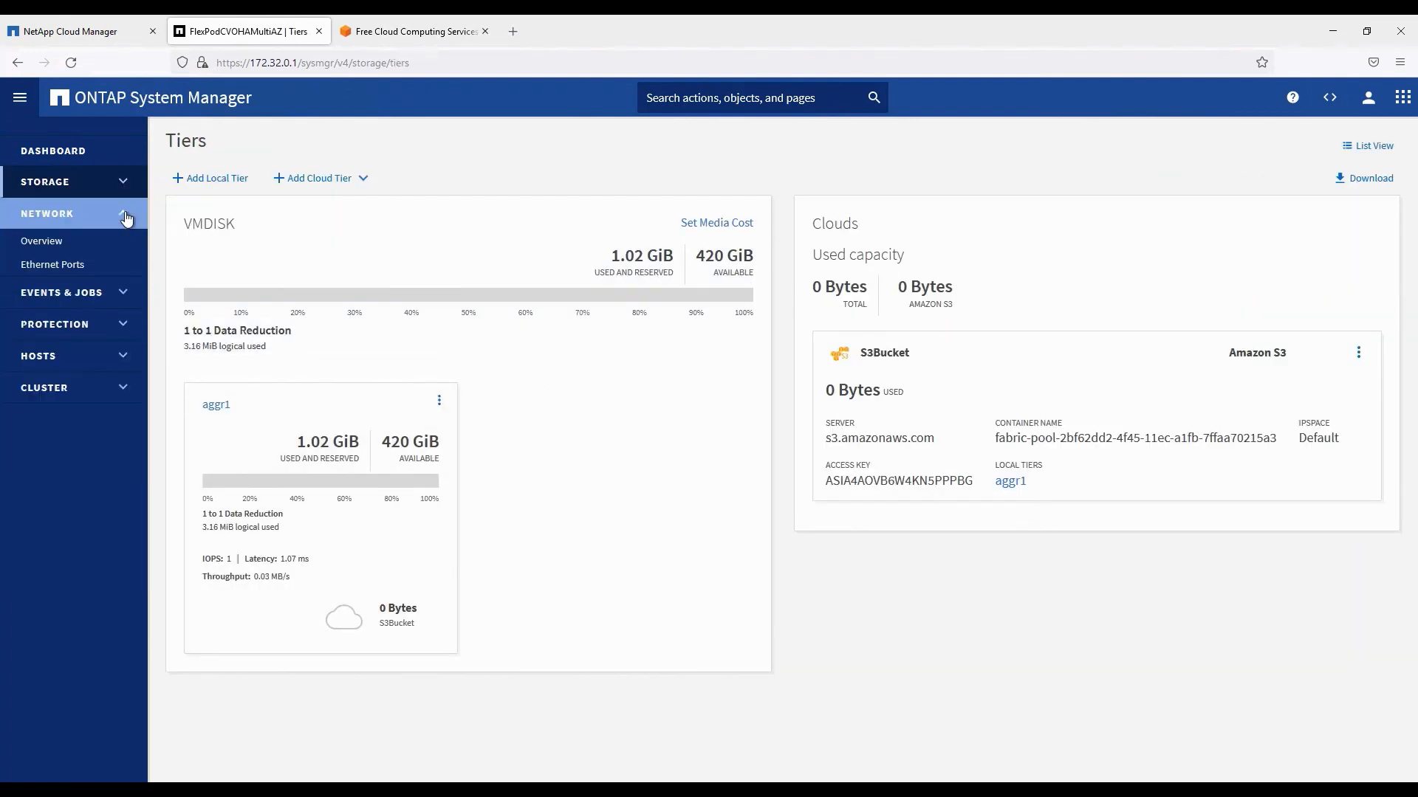
left_click(48, 247)
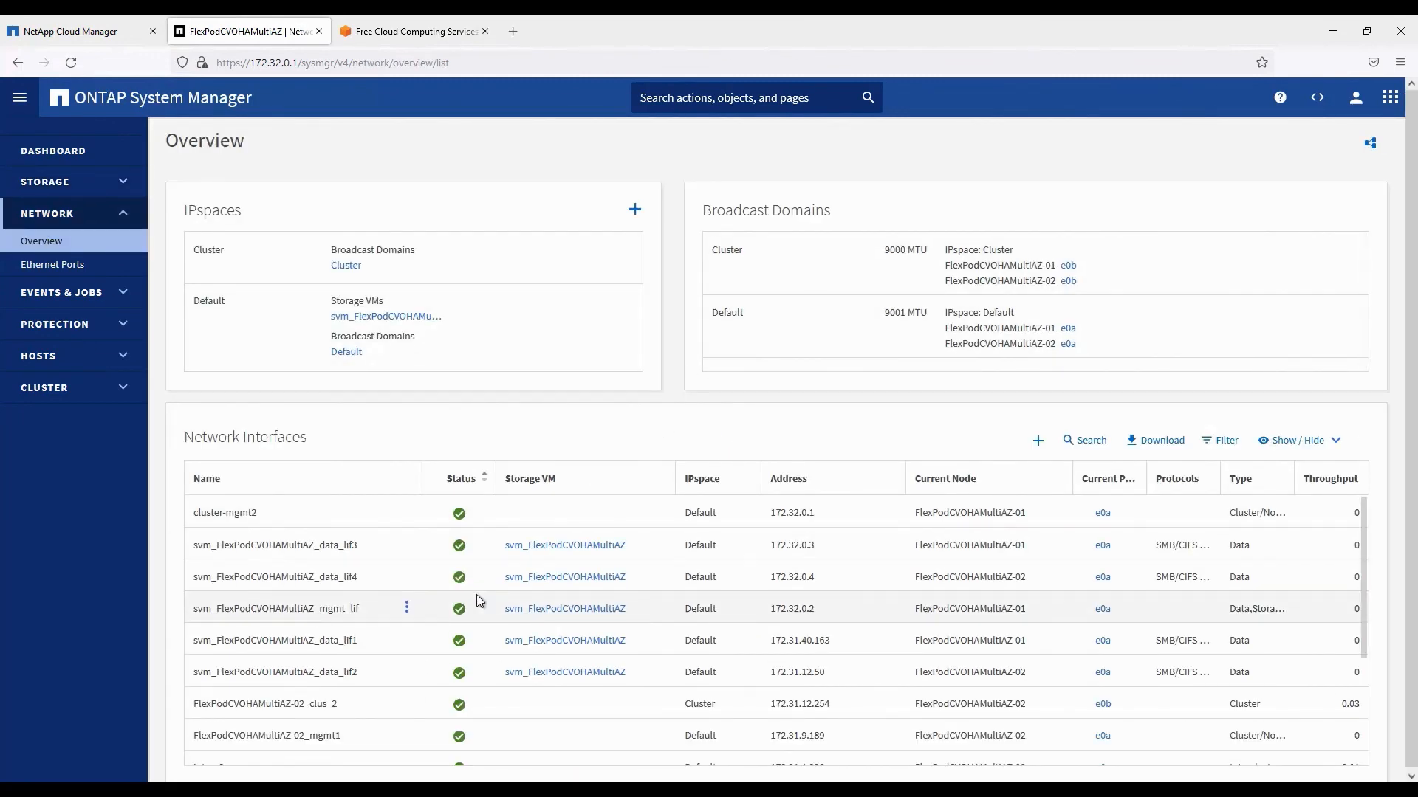
scroll(480, 601, "down", 3)
scroll(480, 601, "up", 3)
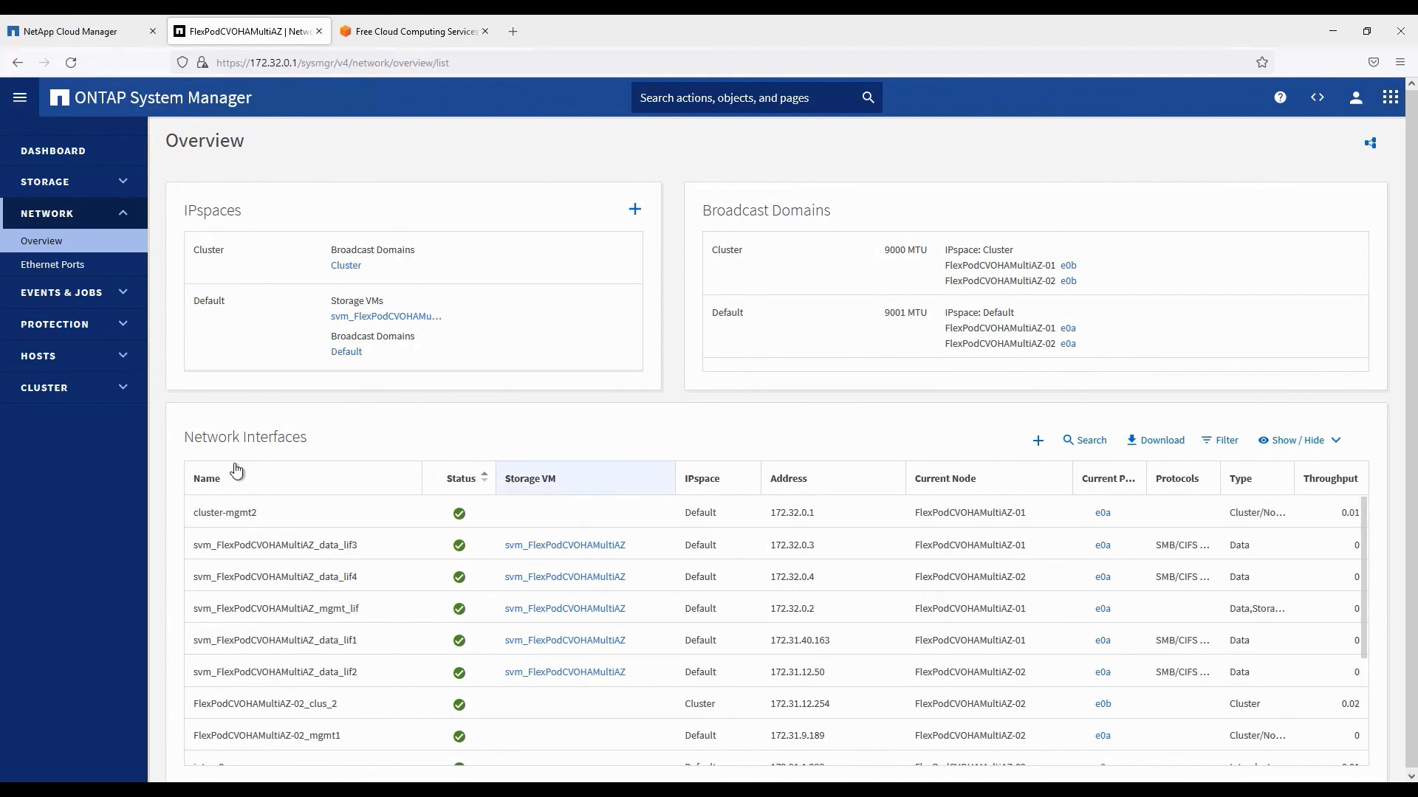
- Inspect the Ethernet port details of nodes FlexPodCVOHAMultiAZ-01 and FlexPodCVOHAMultiAZ-02, collapsing each node again
left_click(52, 264)
left_click(176, 281)
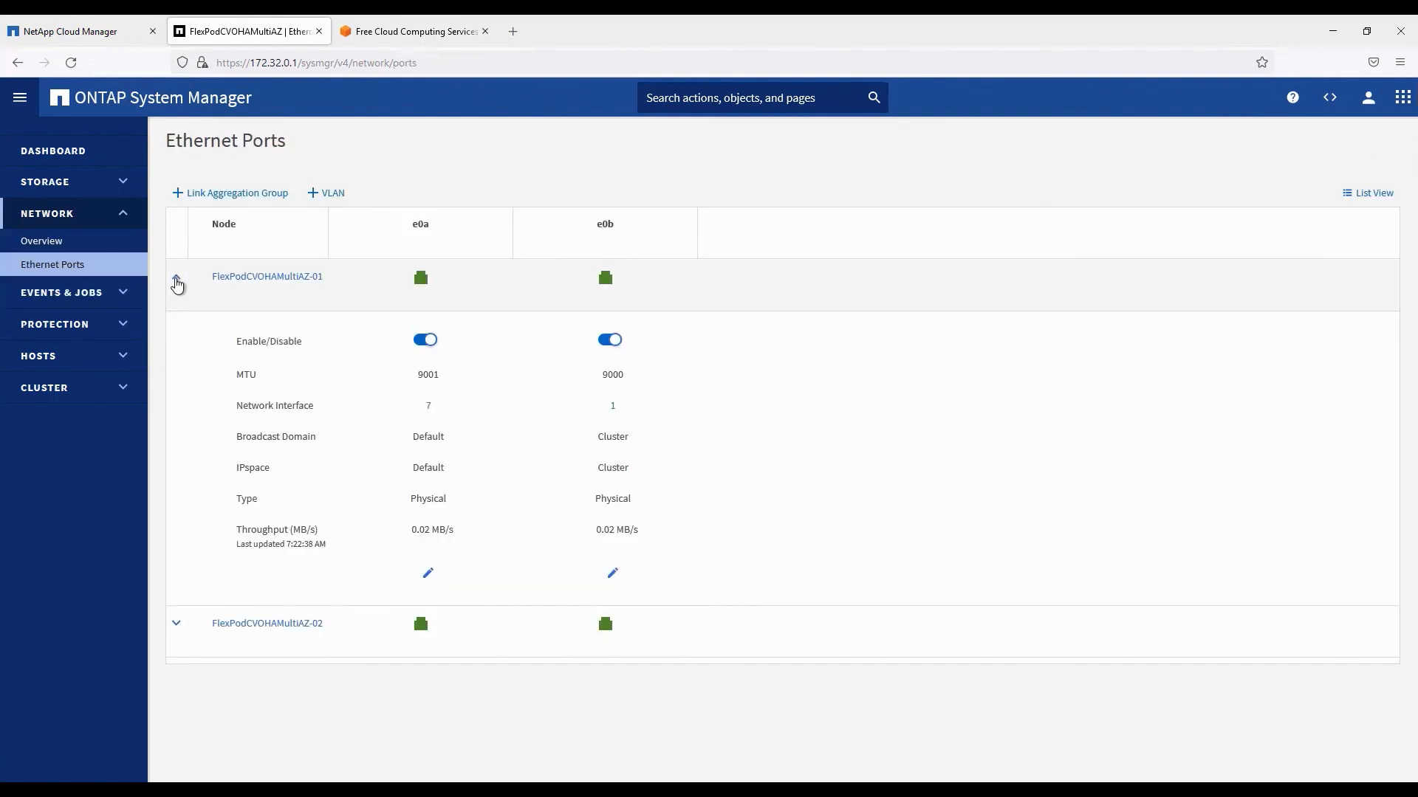
left_click(177, 282)
left_click(179, 333)
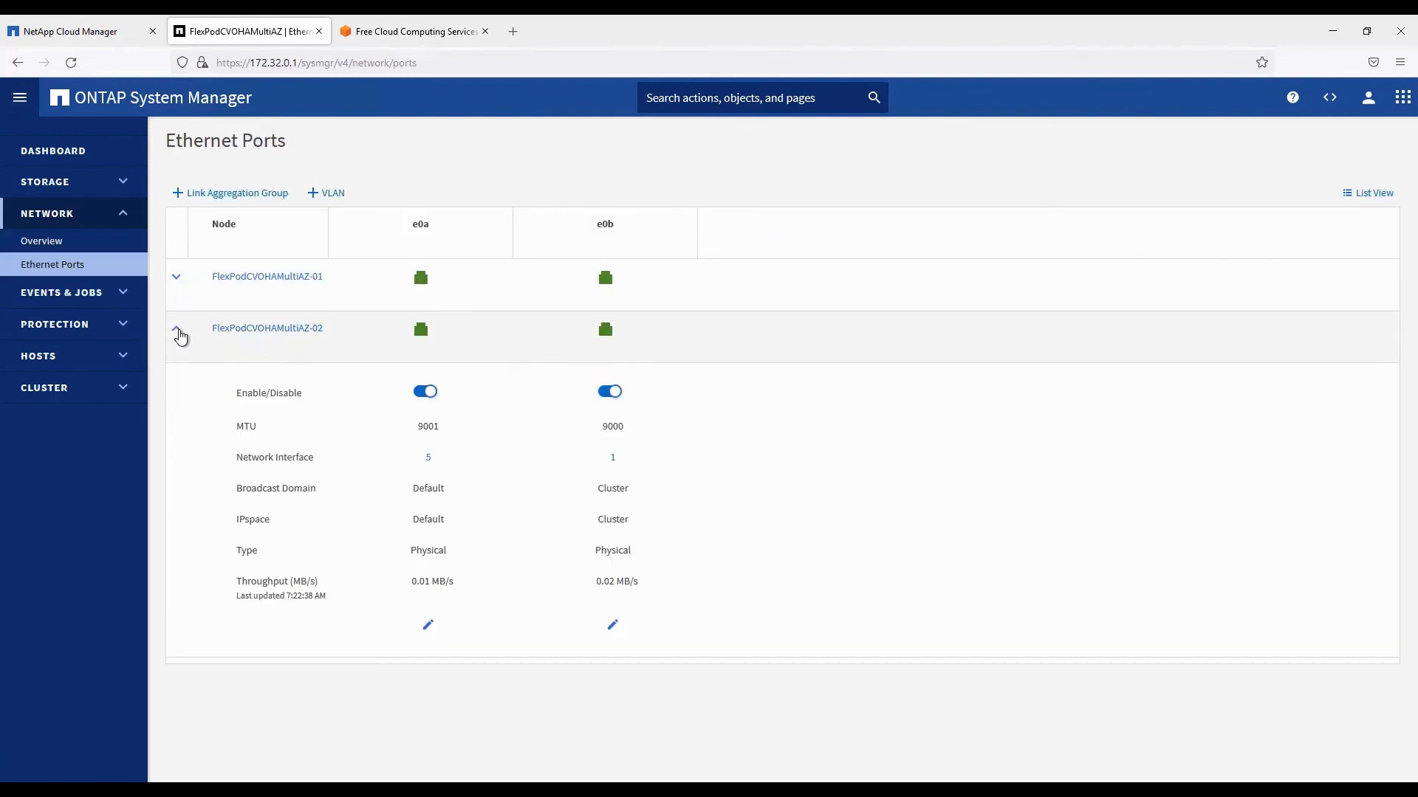
left_click(179, 333)
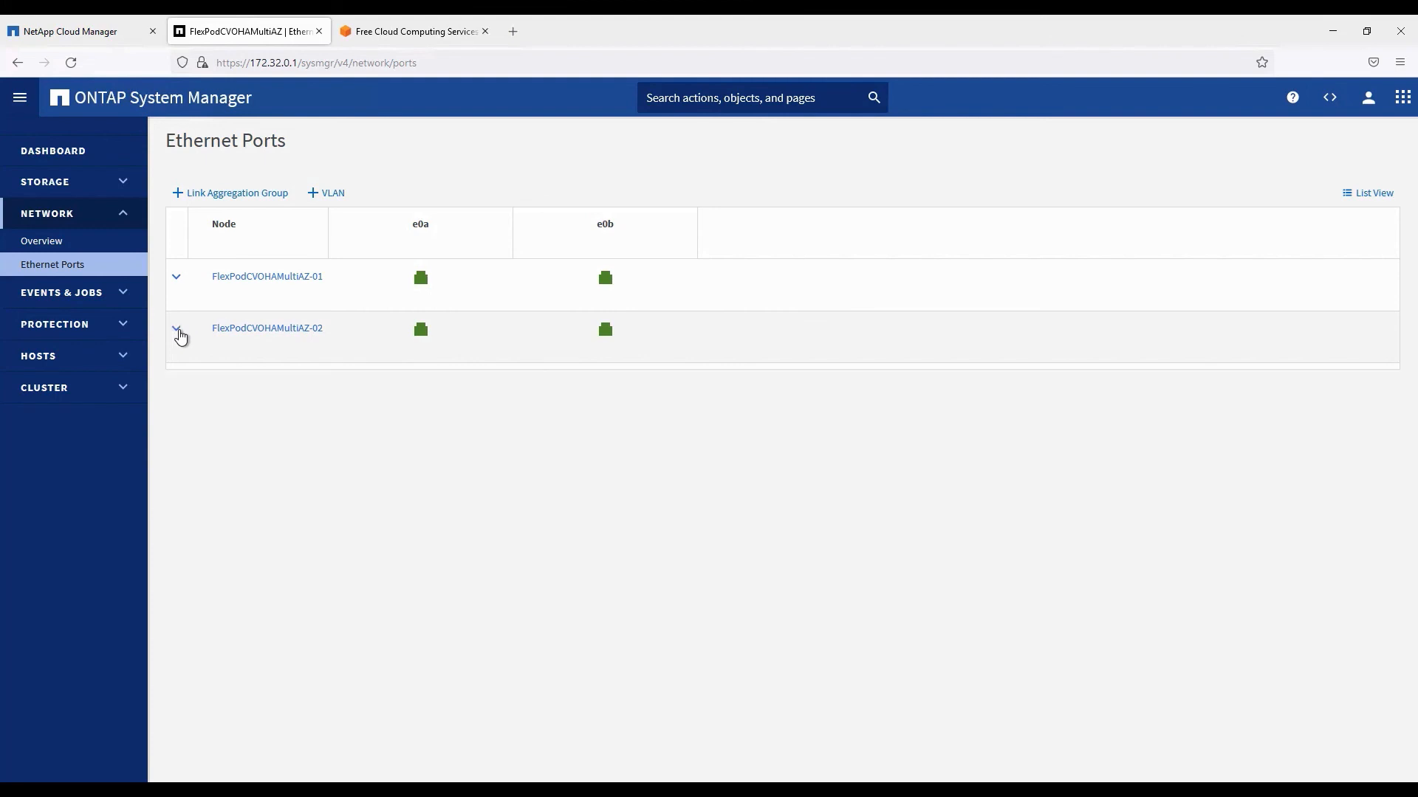
- Review the cluster overview with its nodes and the list of cluster disks
left_click(123, 388)
left_click(43, 416)
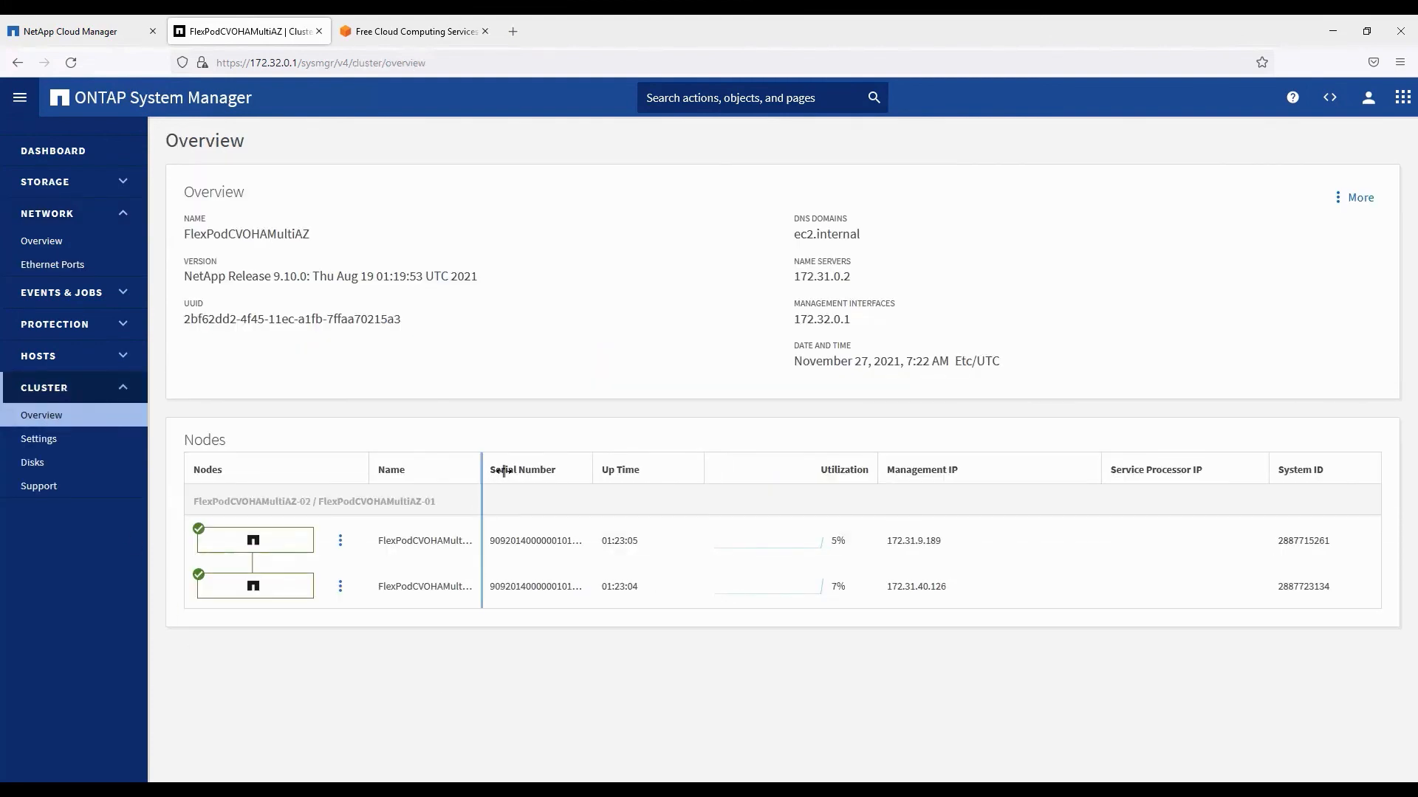
left_click(35, 463)
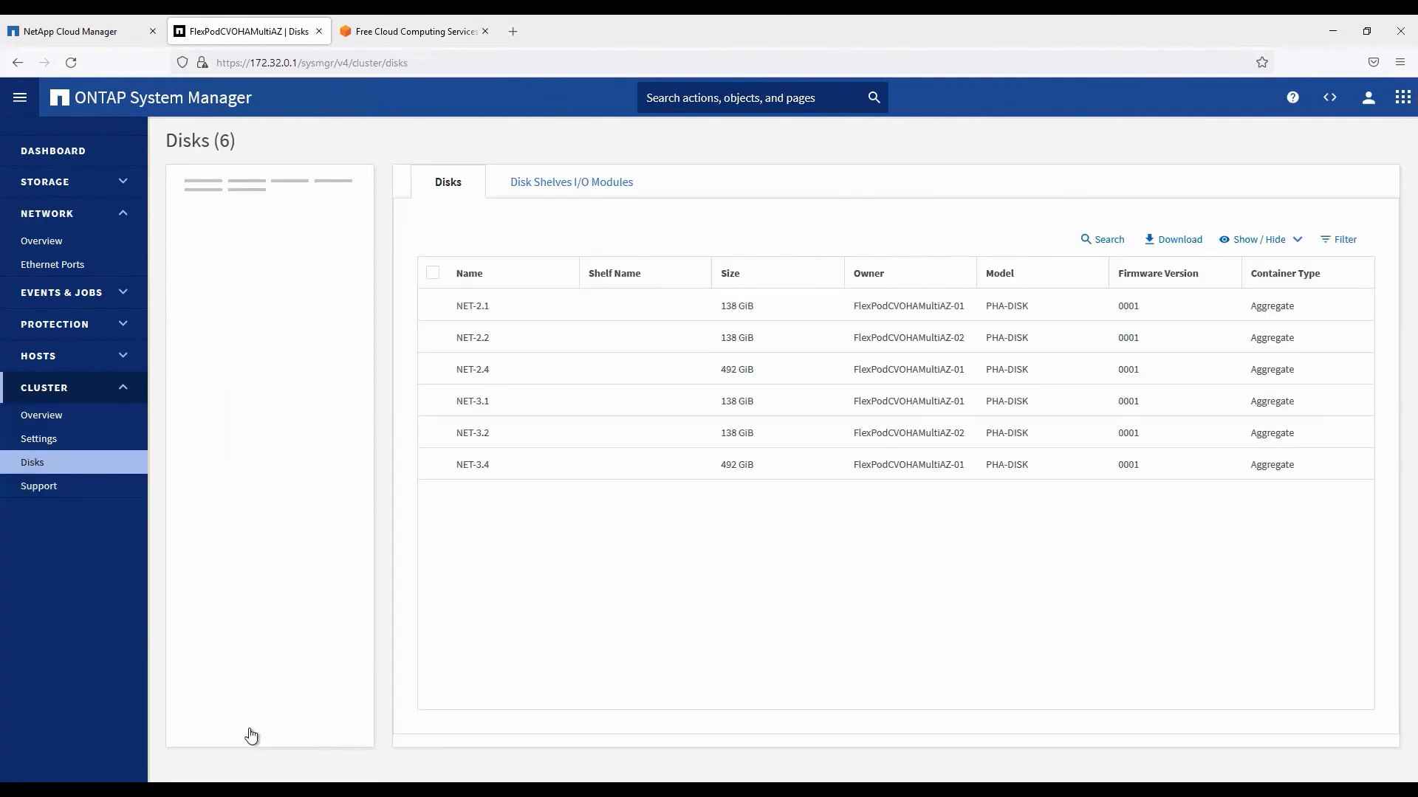
- Look through the cluster settings, including the security section, and return to the System Manager dashboard
left_click(44, 439)
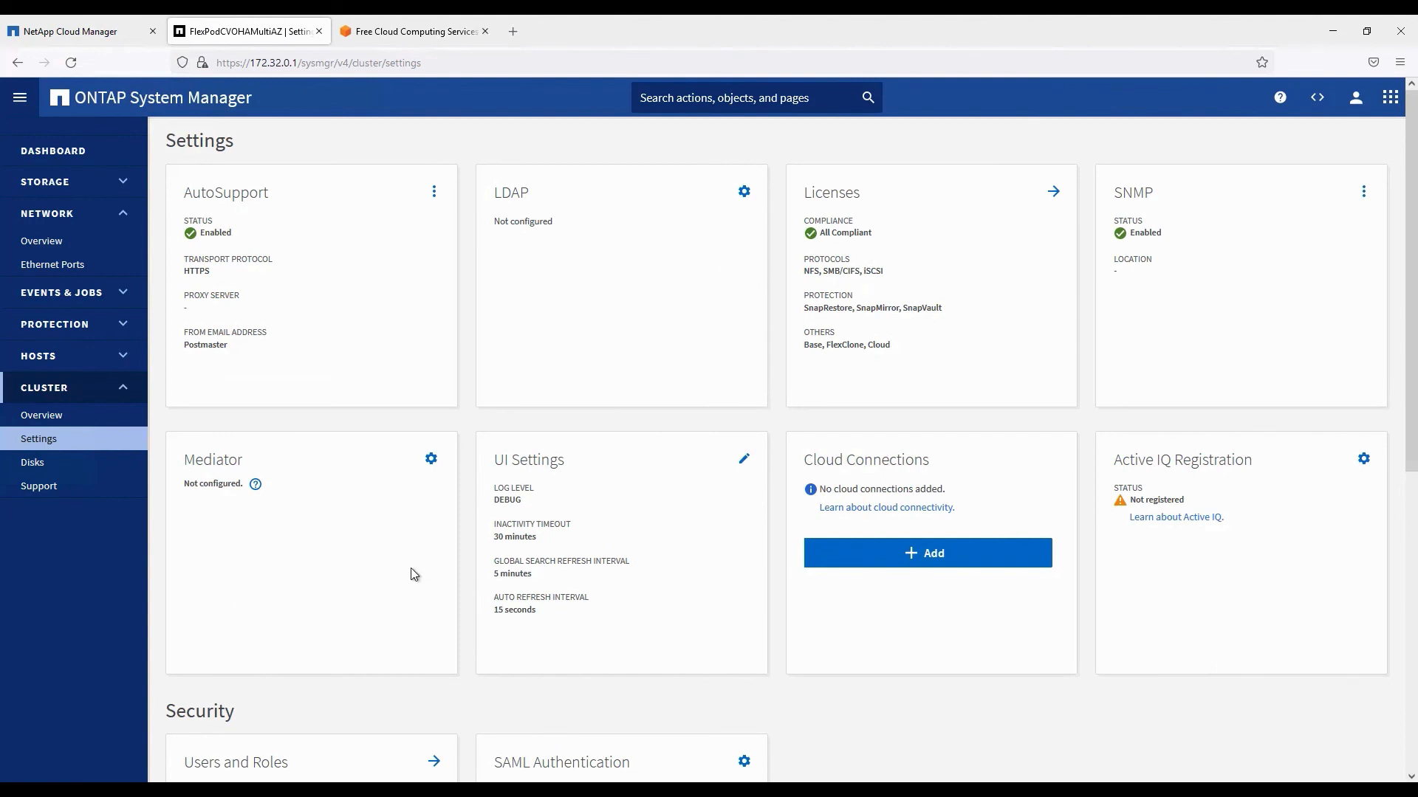
scroll(413, 575, "down", 4)
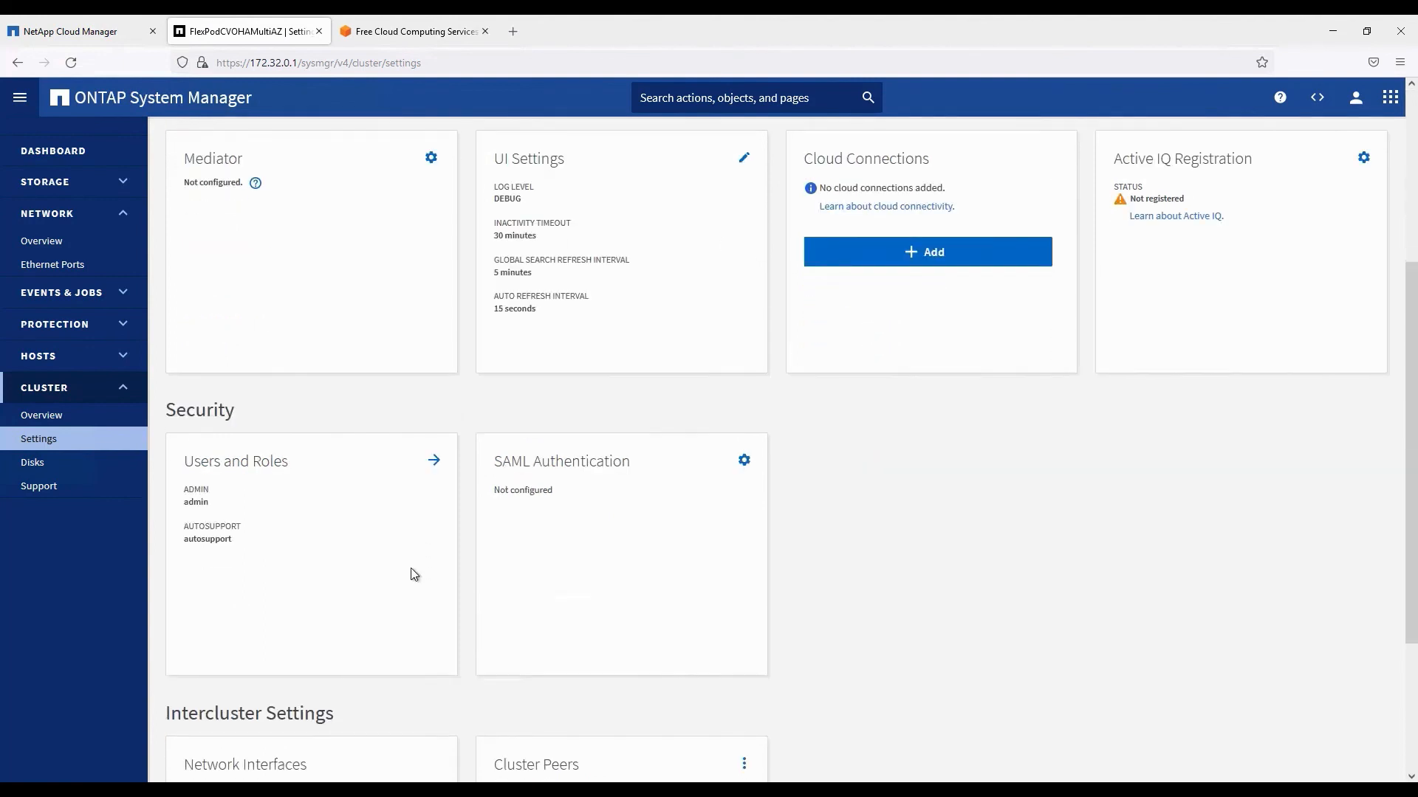
left_click(65, 157)
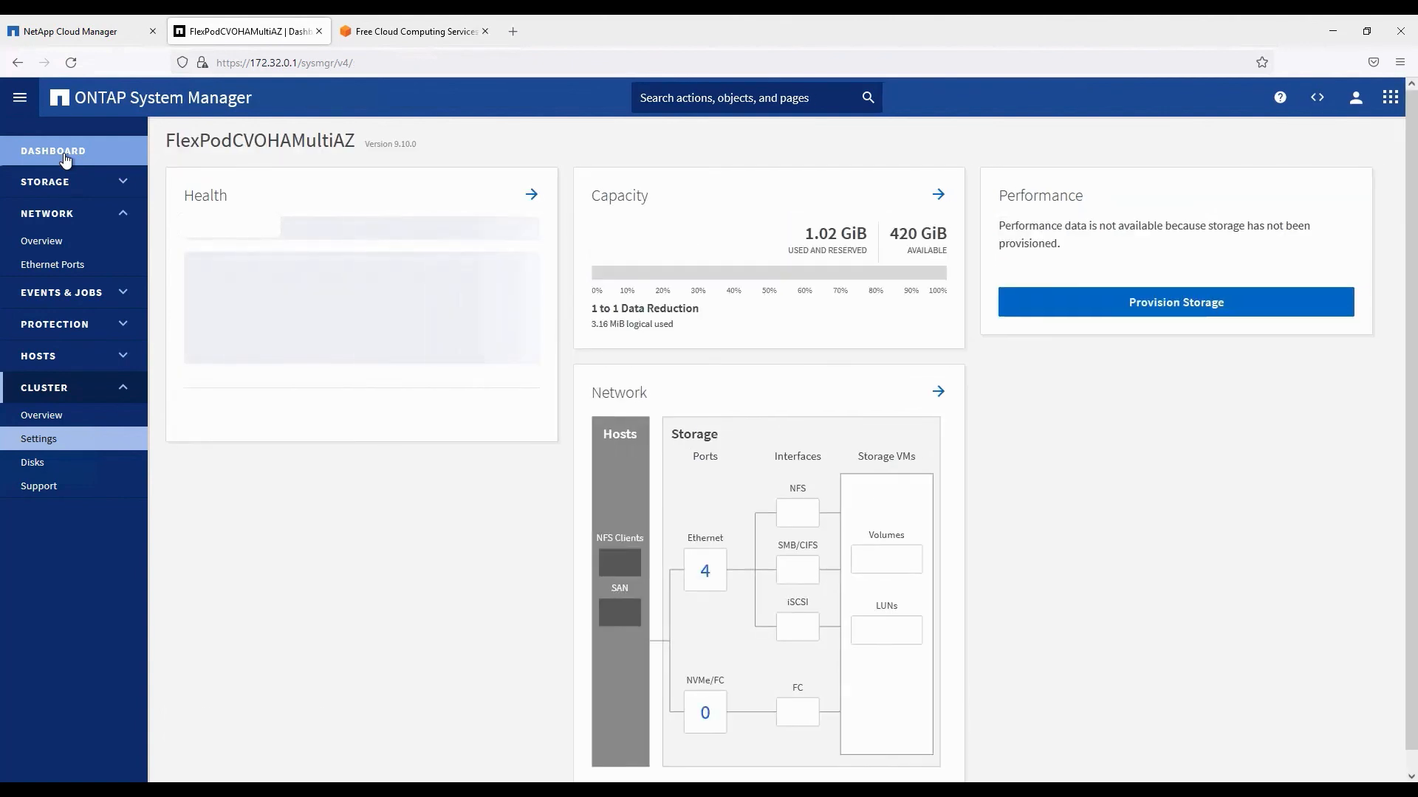